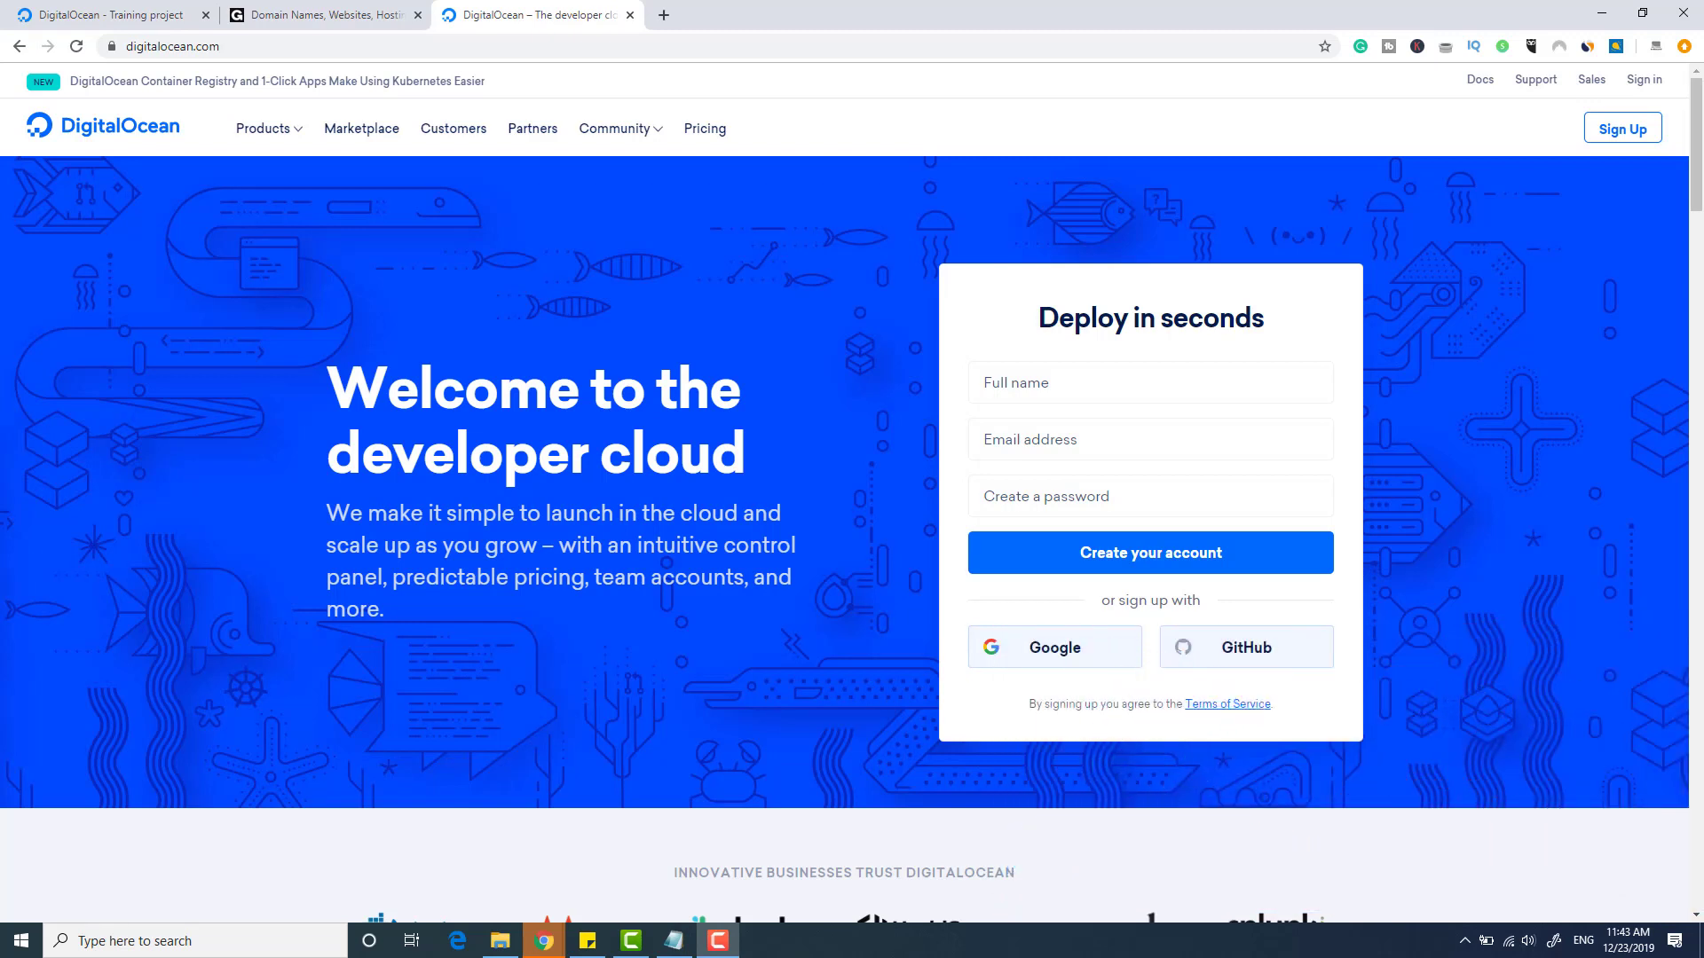
Step: Close the extra DigitalOcean home page tab and choose Create > Droplets in the Training project
click(631, 15)
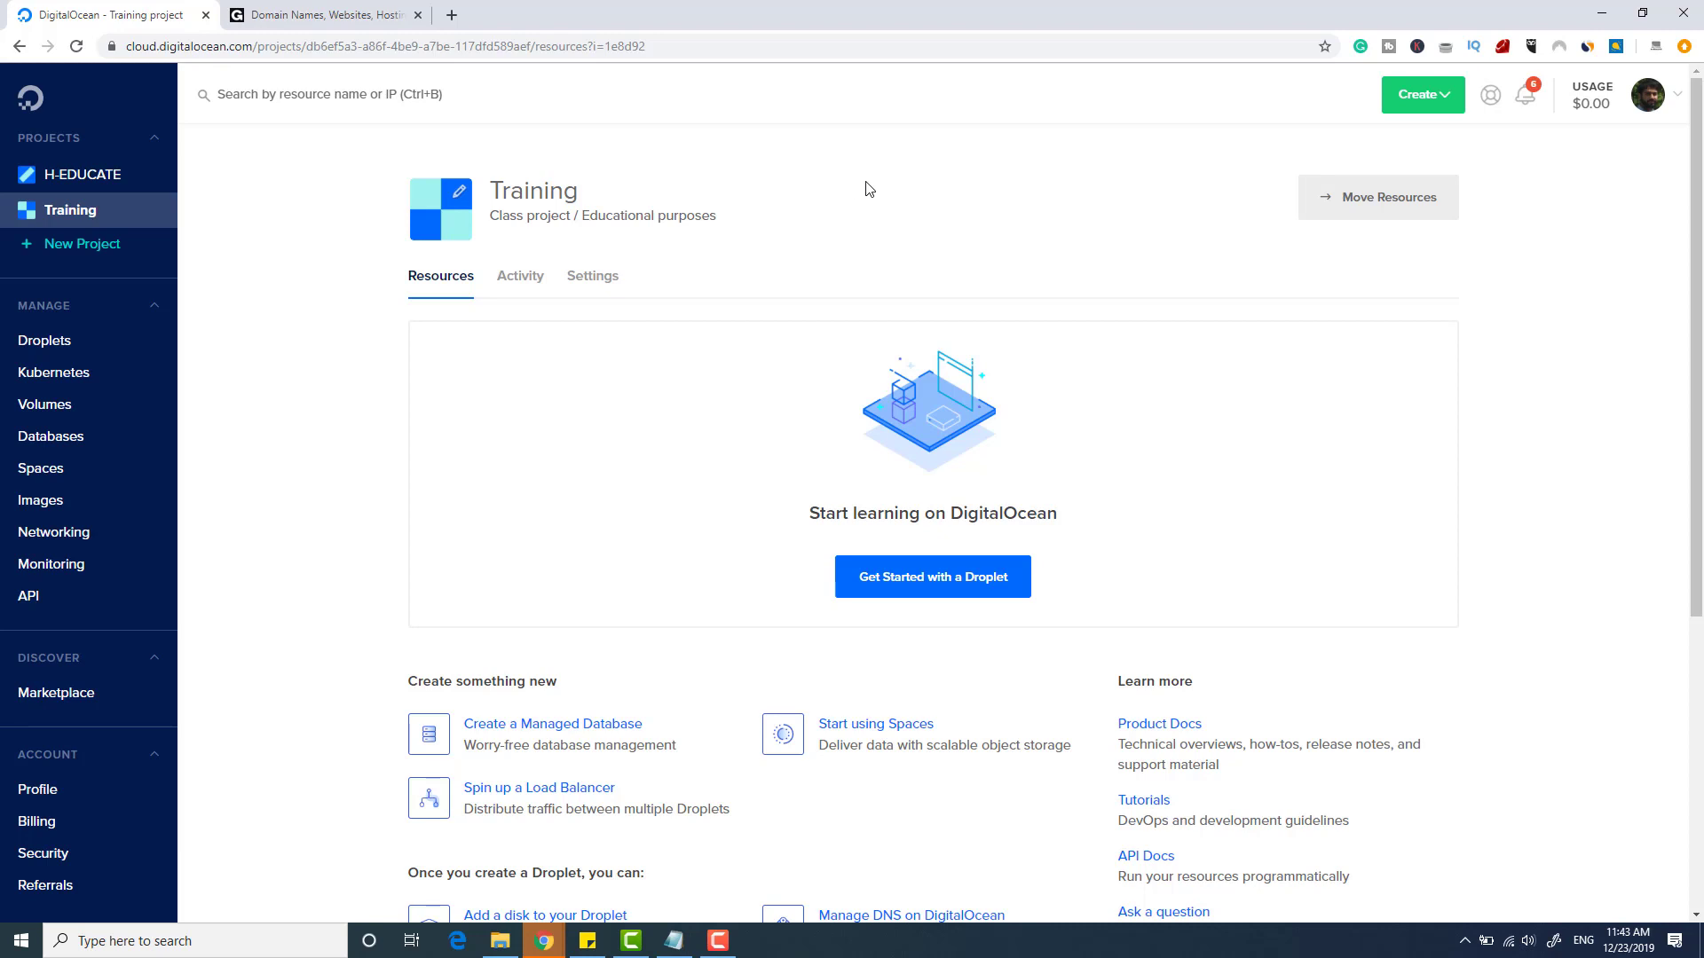
click(1414, 97)
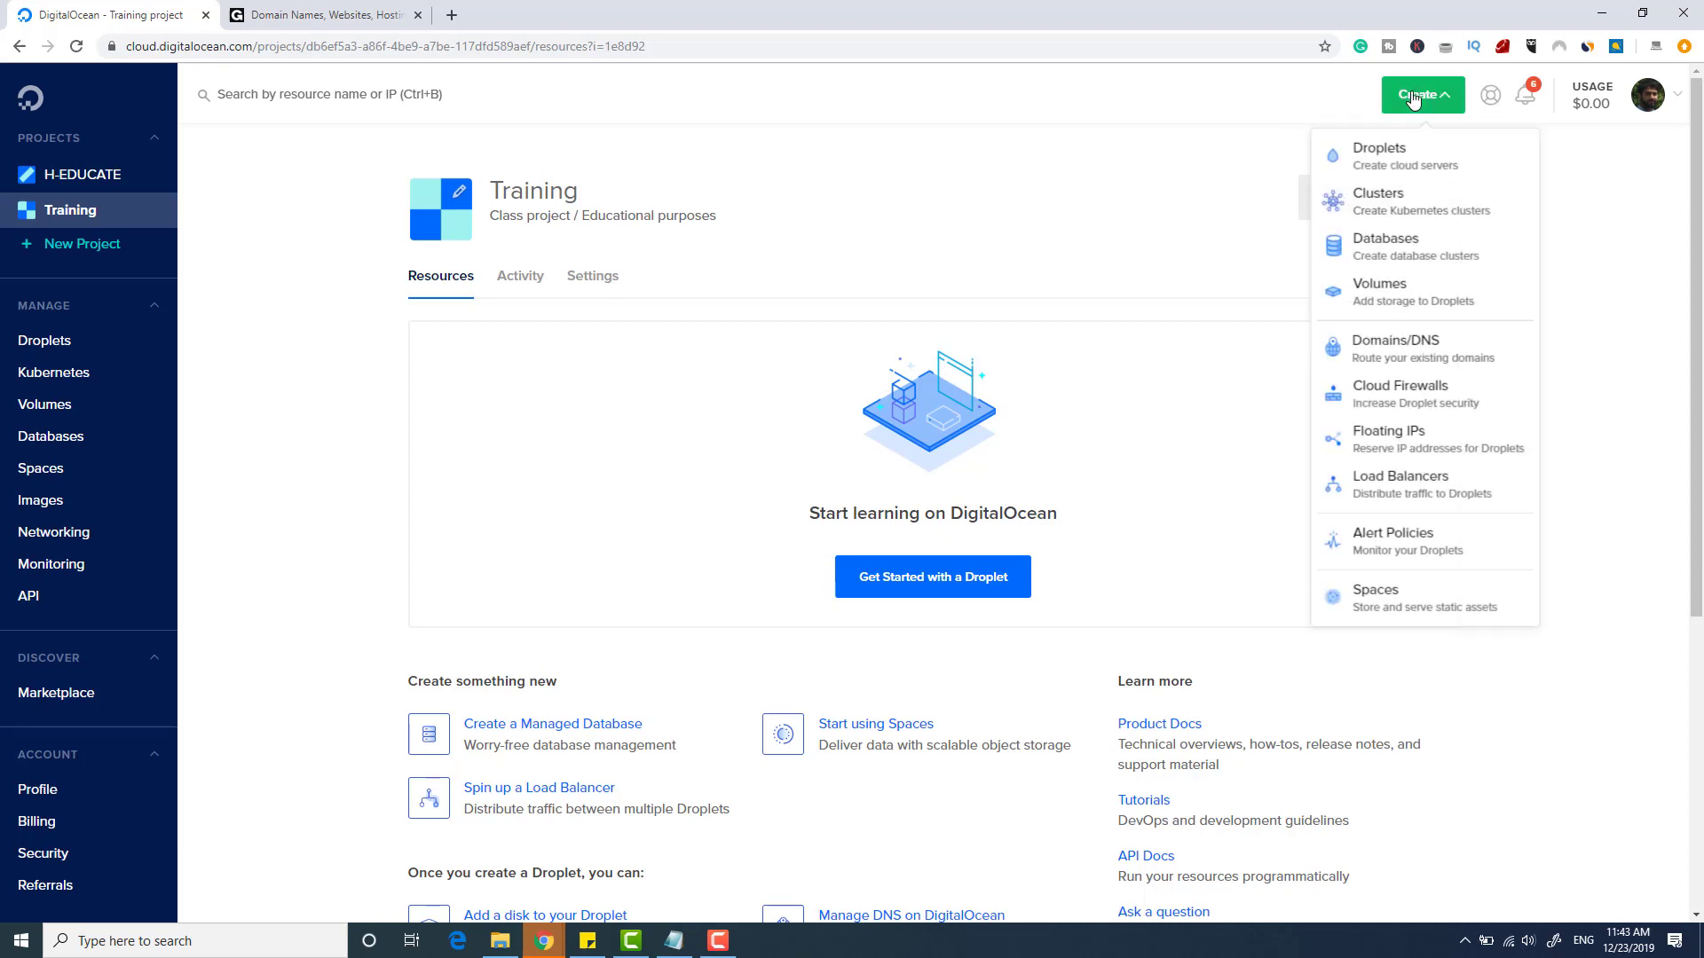
click(1400, 163)
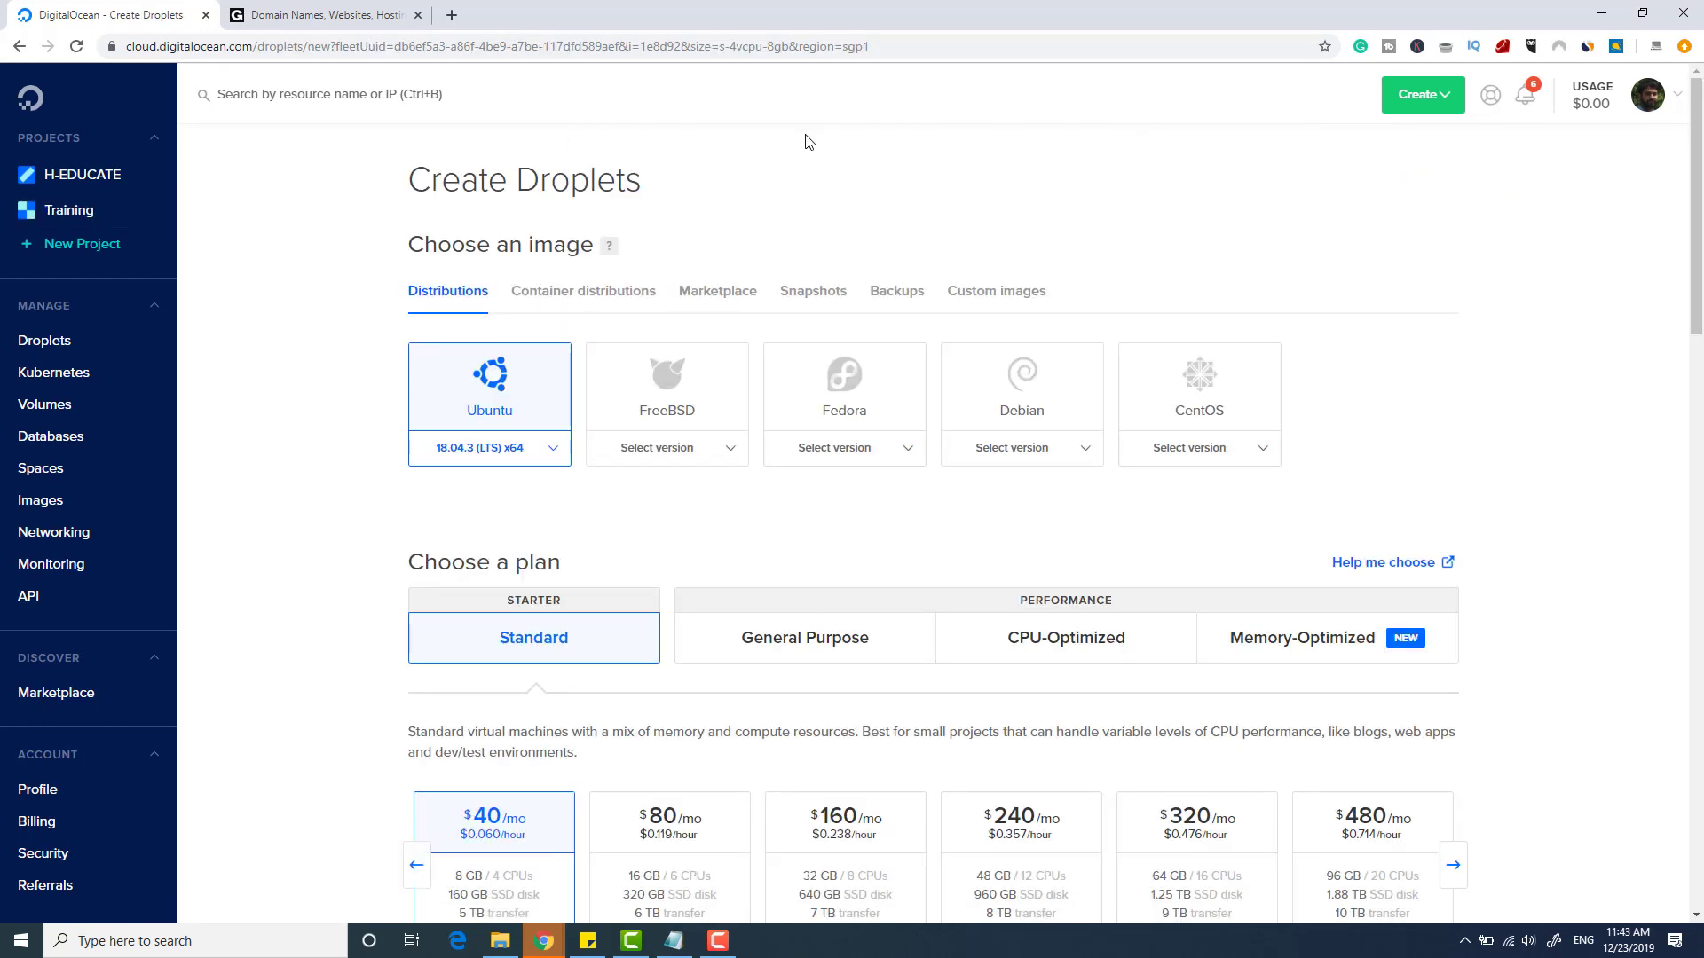
Step: Choose the LAMP on 18.04 Marketplace image and the $10/mo 2 GB plan
click(726, 298)
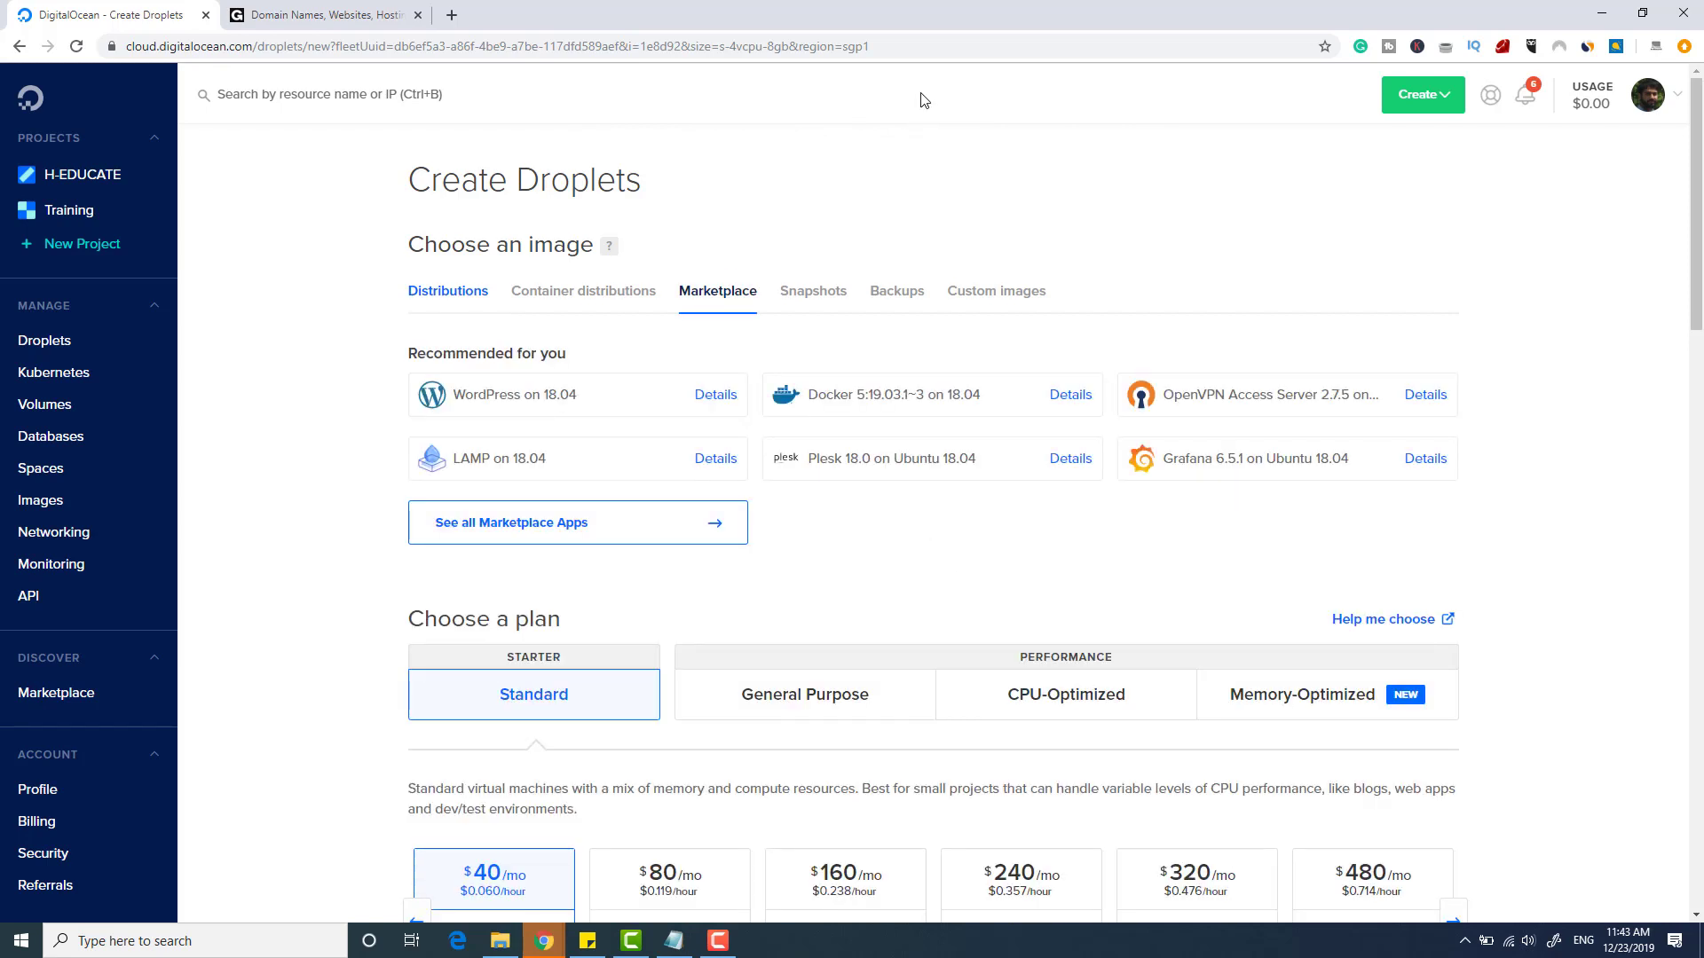
click(517, 472)
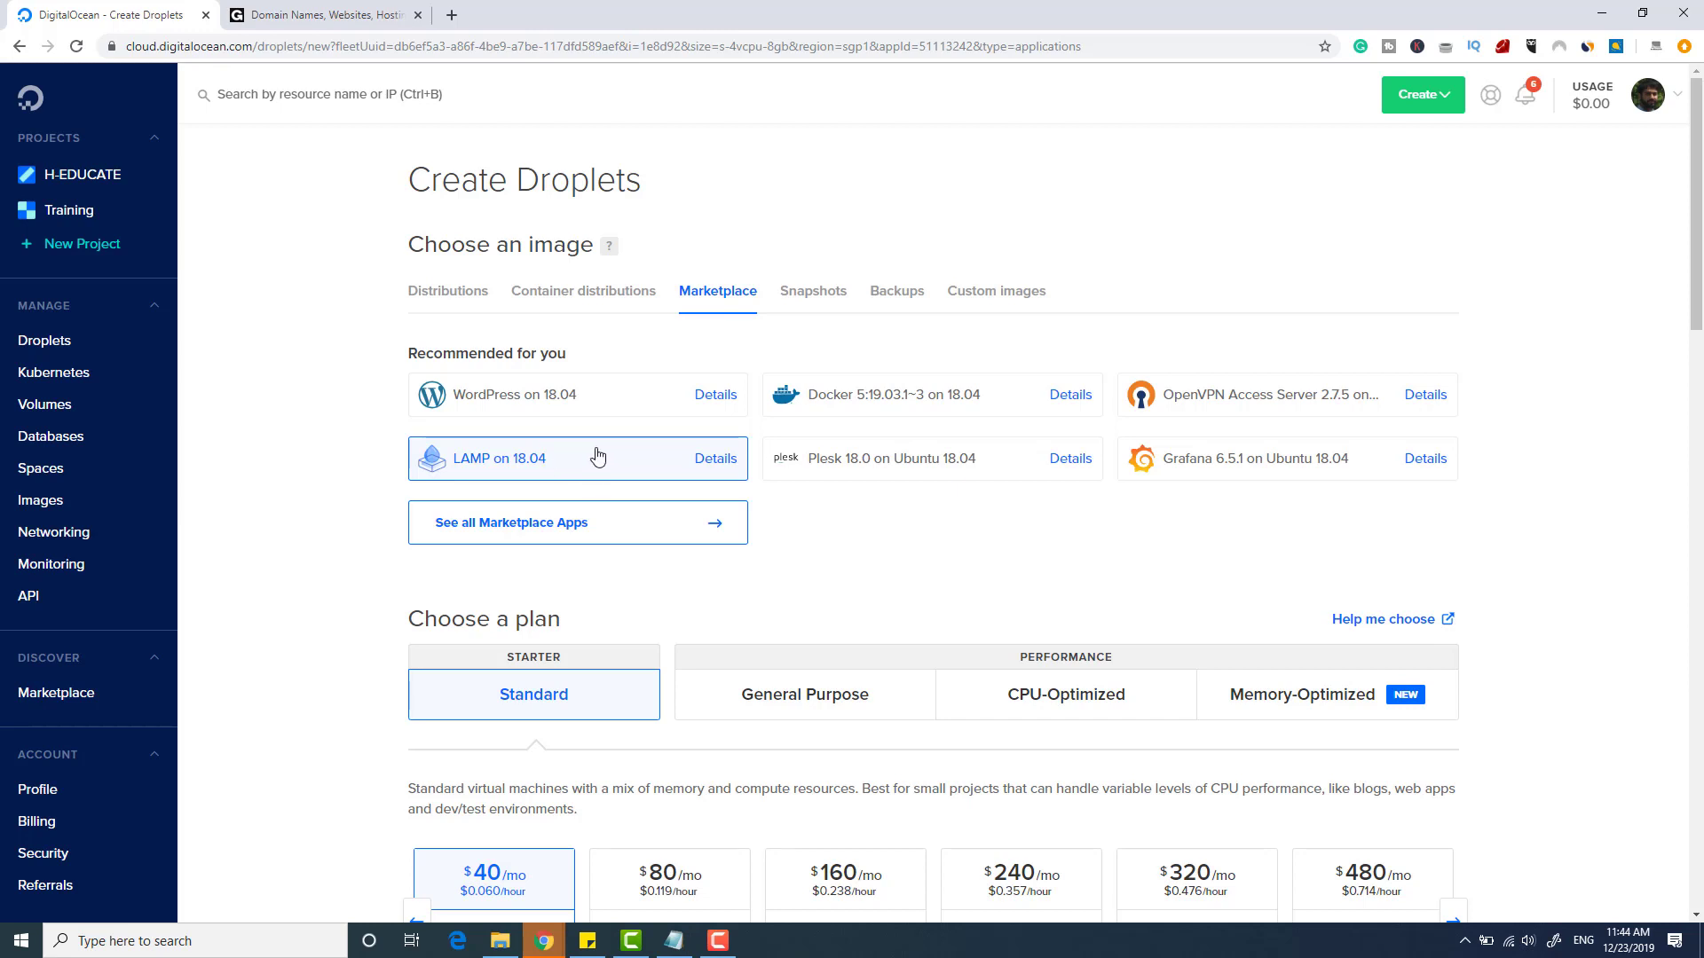
scroll(495, 477, down, 3)
click(416, 658)
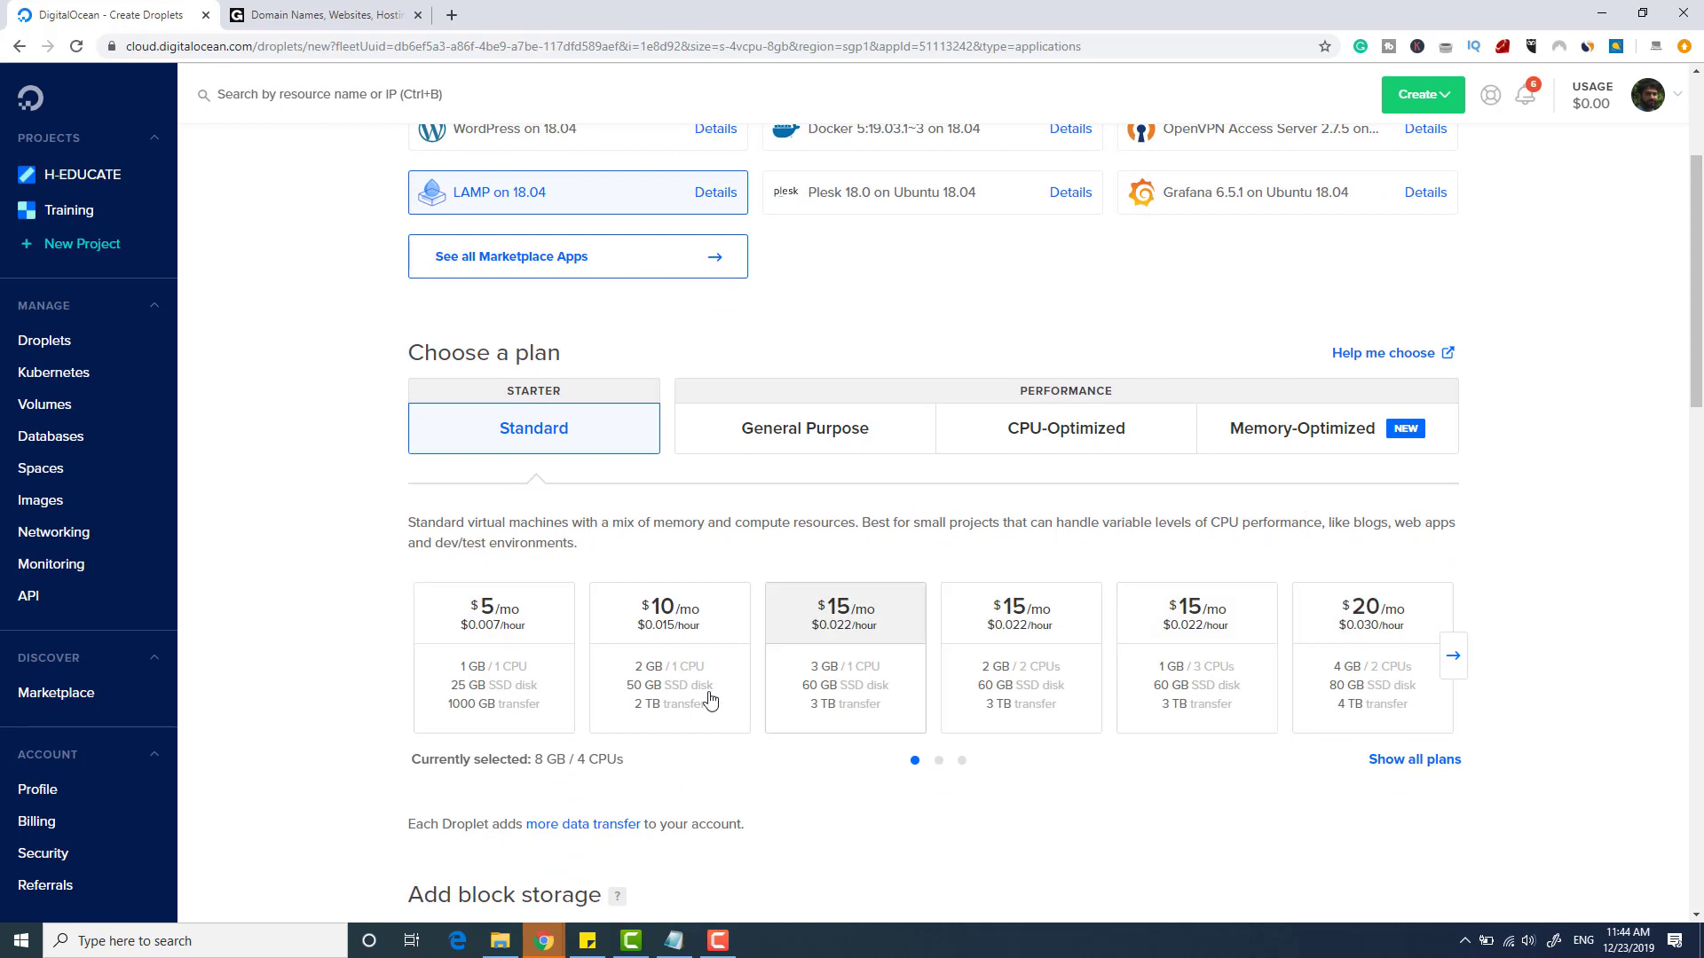
click(705, 694)
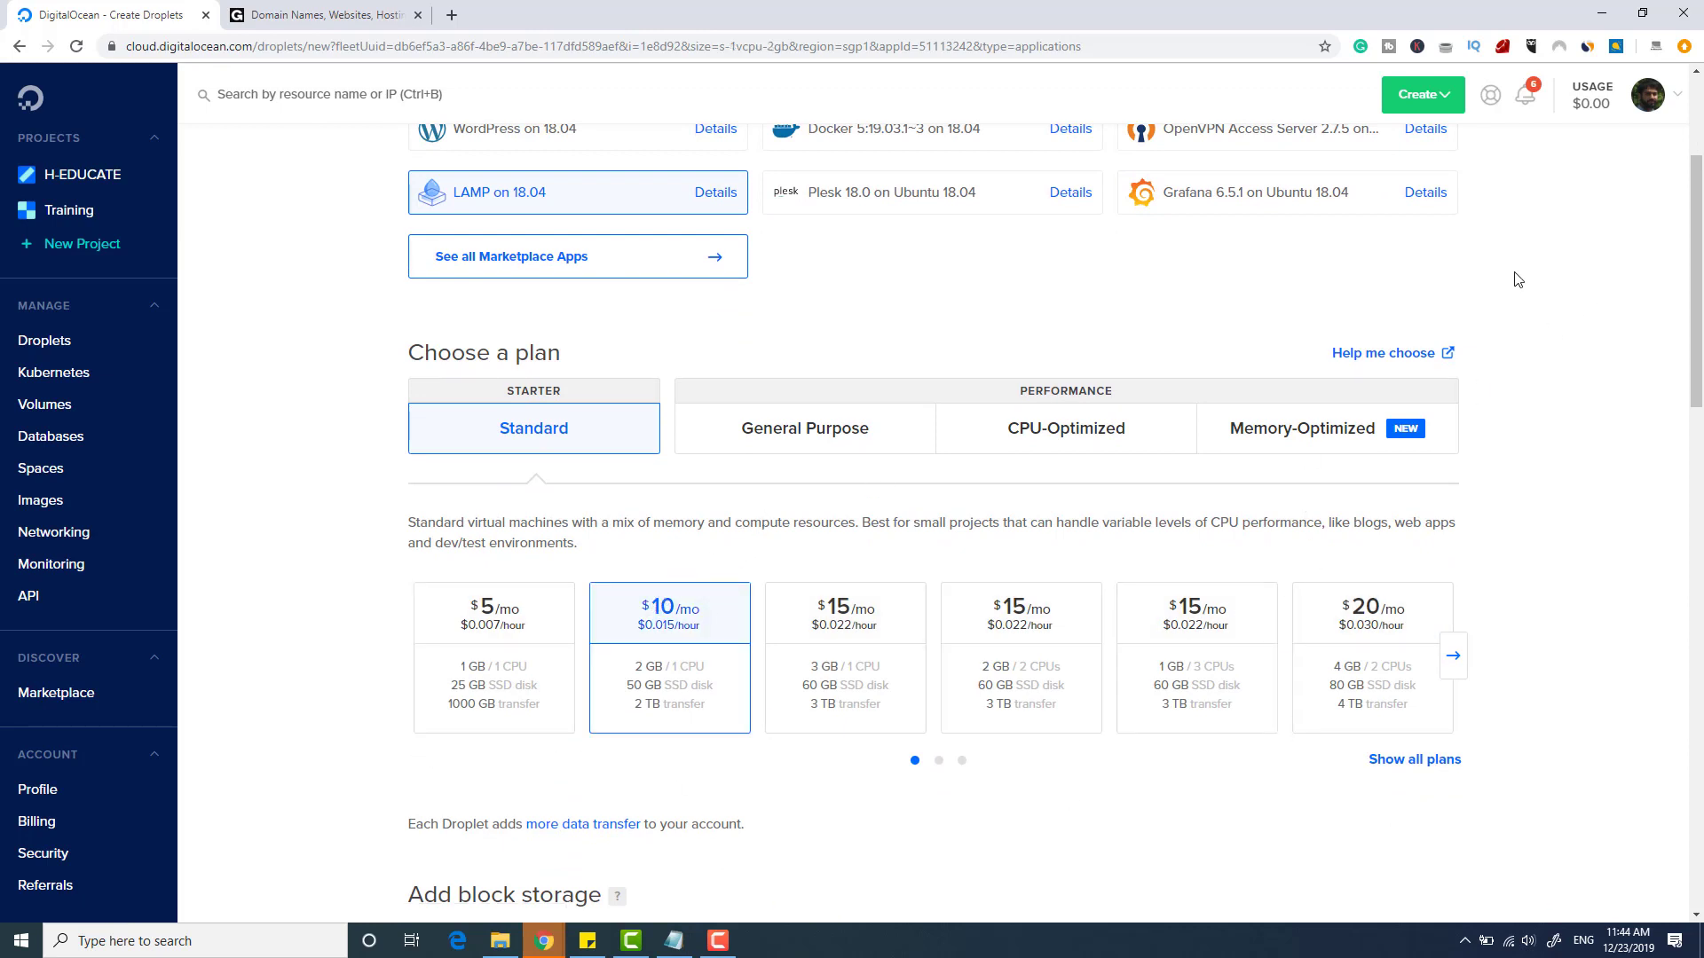
Step: Set the droplet's datacenter region to New York 3
scroll(1514, 275, down, 6)
scroll(1506, 252, down, 2)
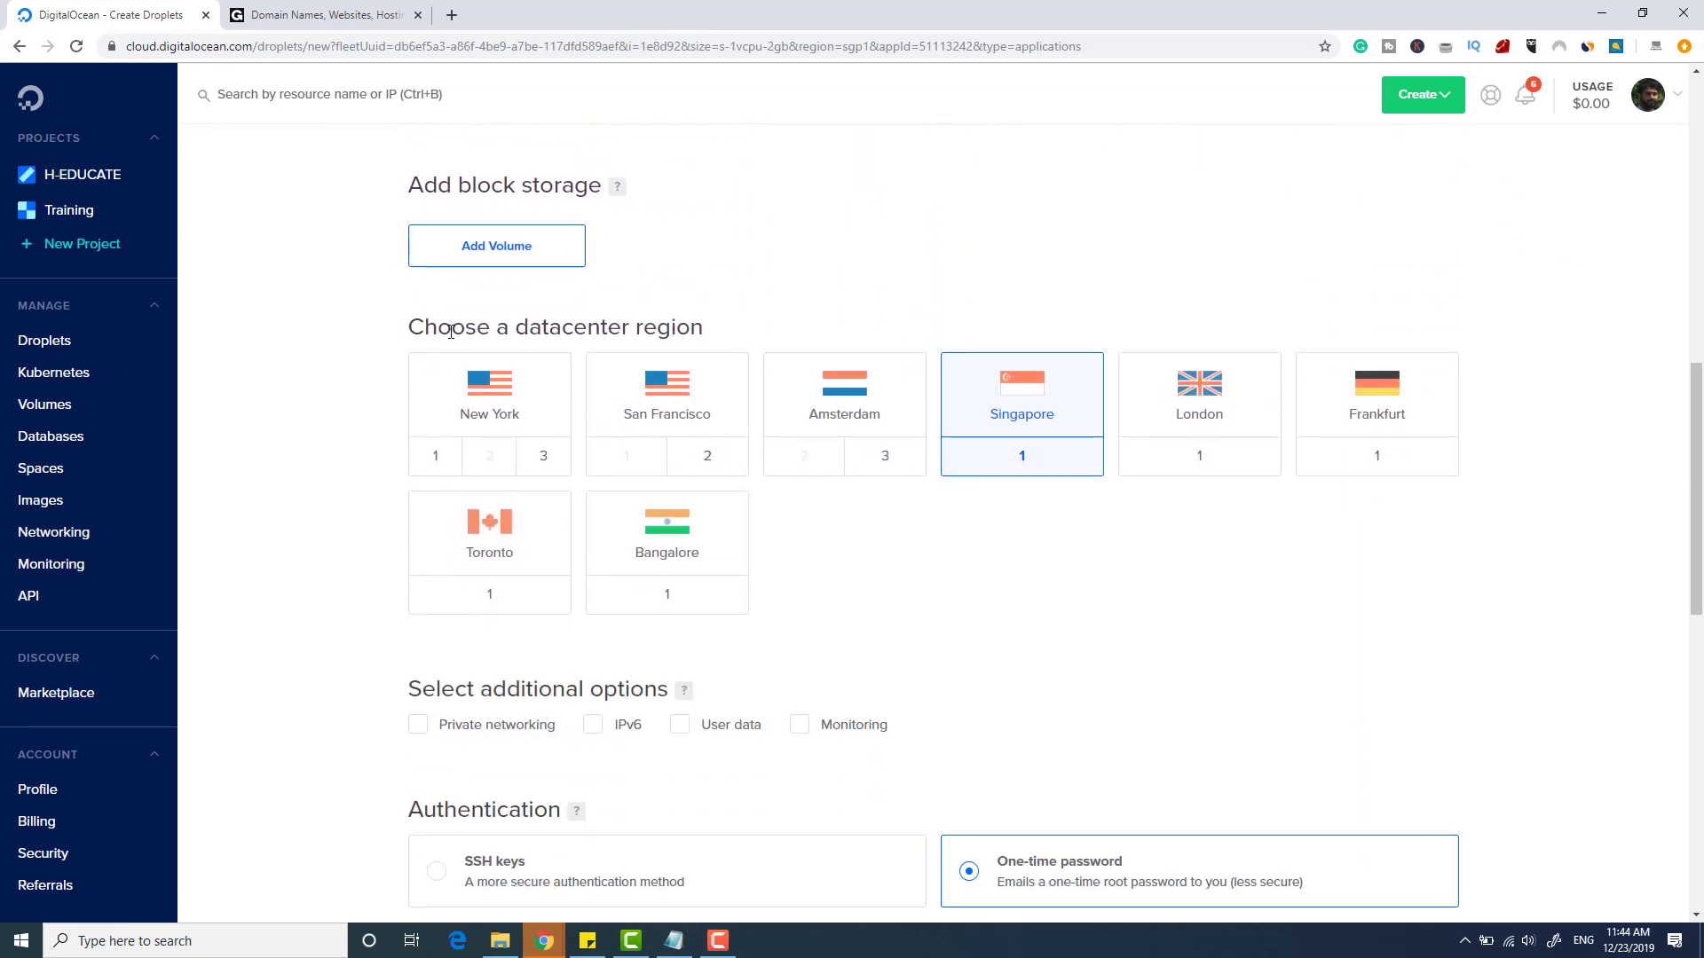
click(710, 462)
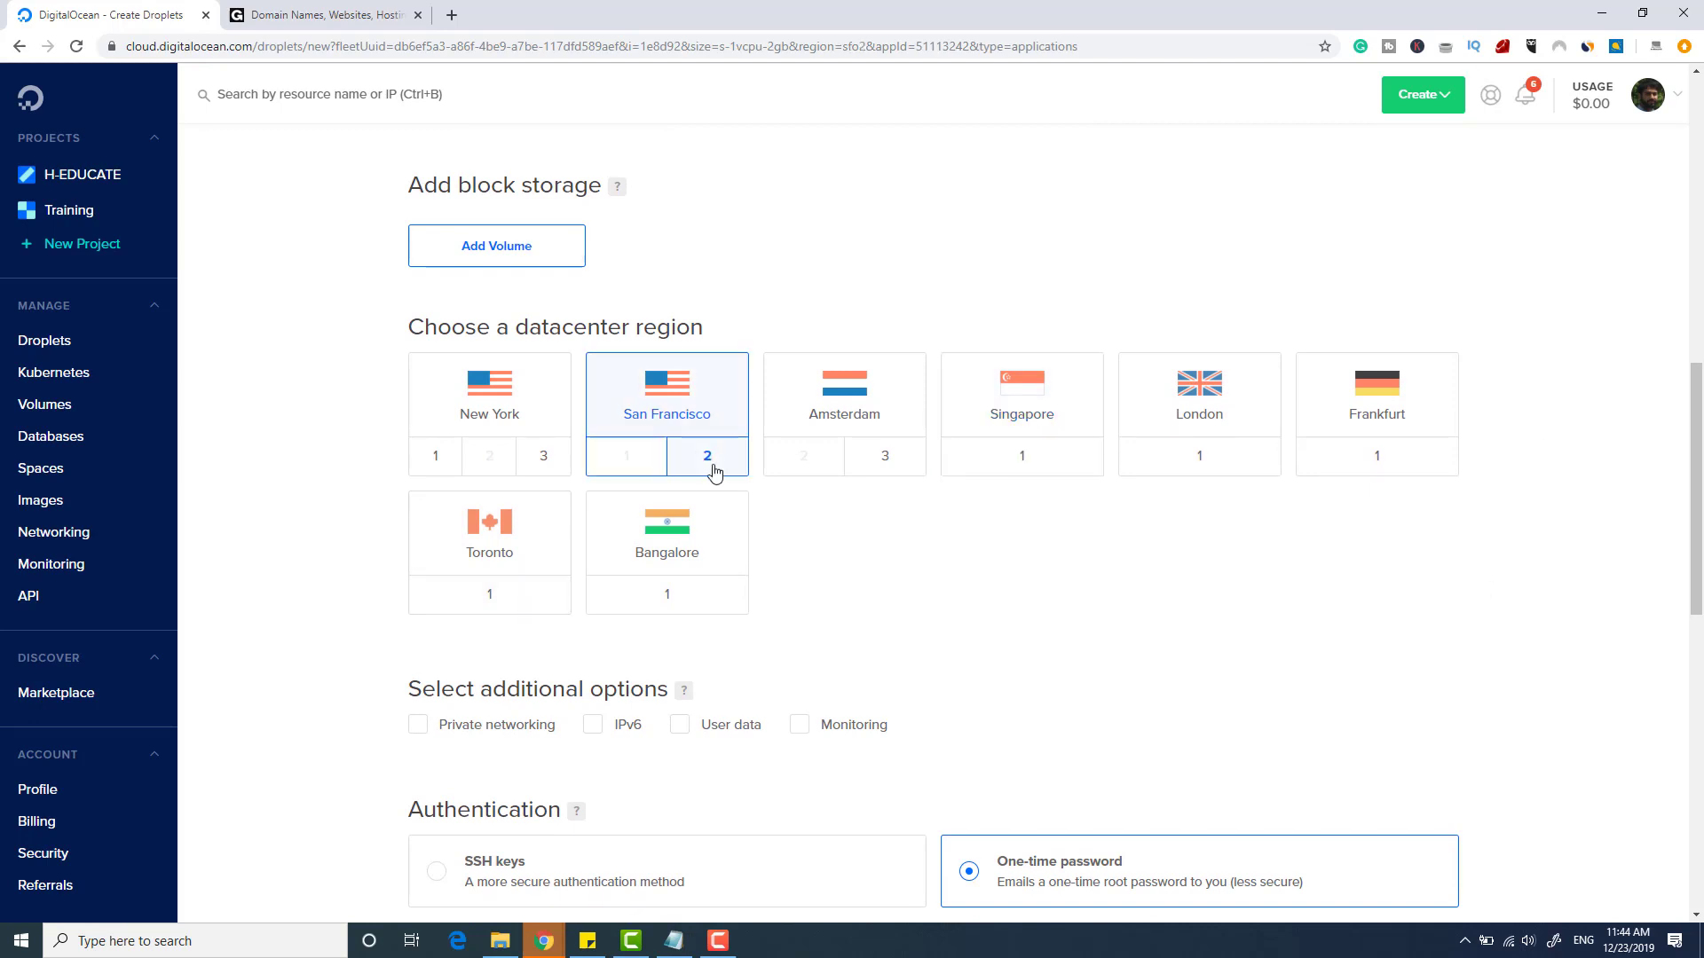
click(552, 462)
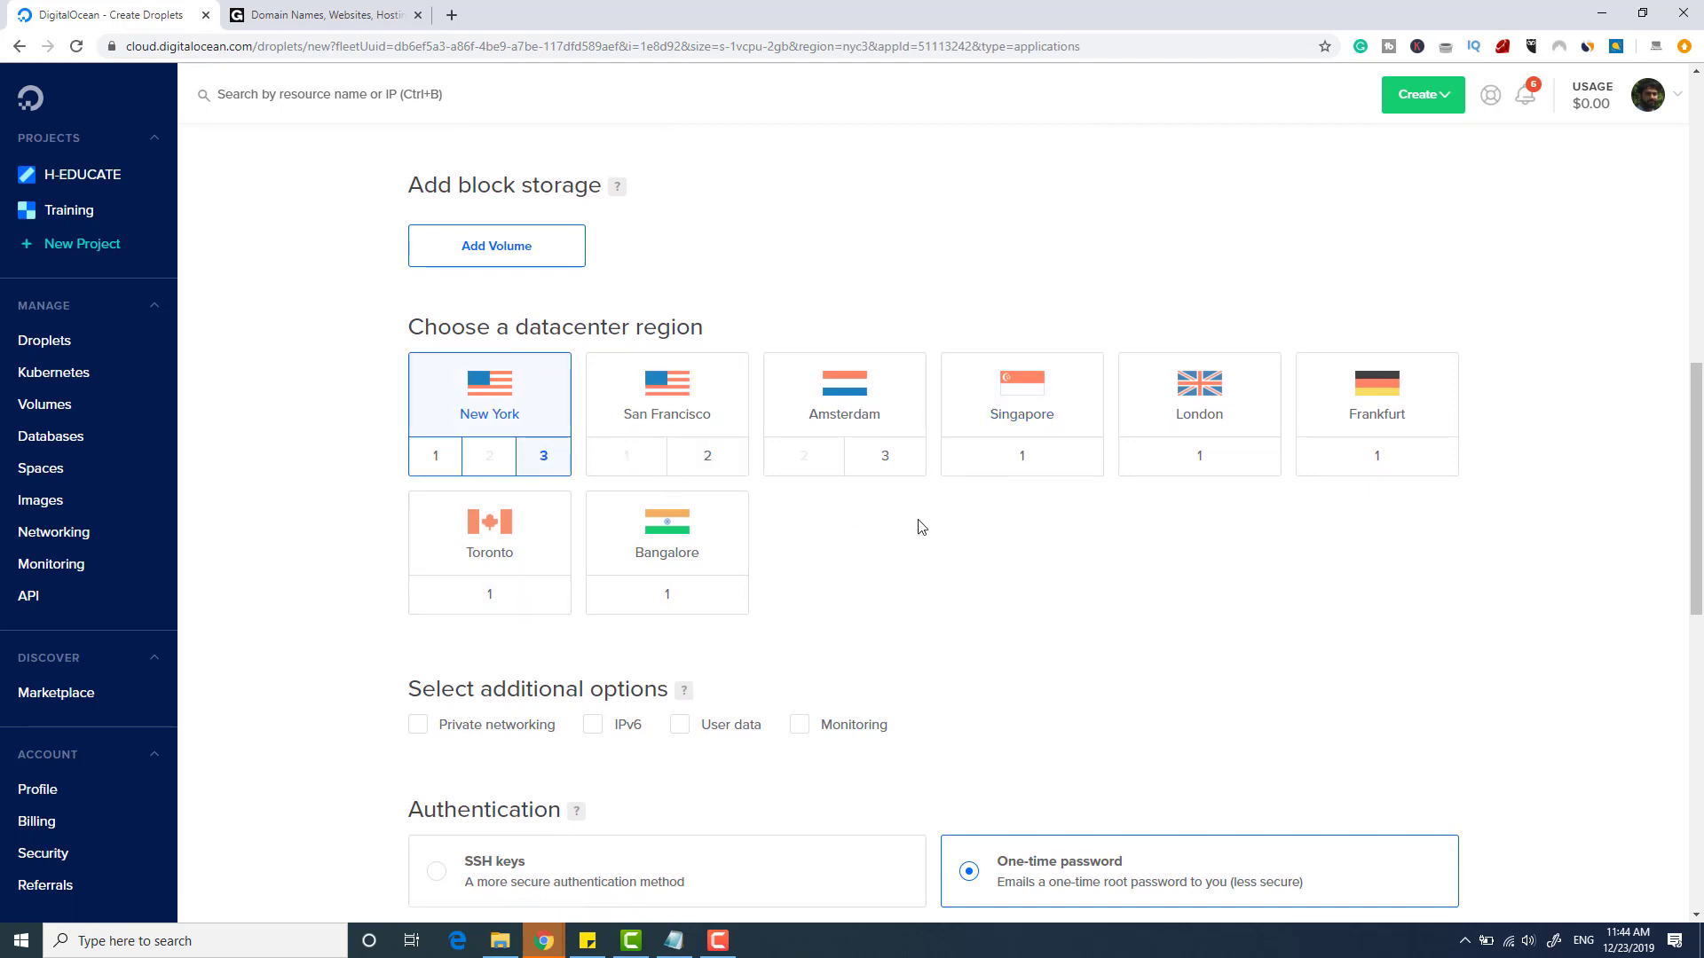
scroll(921, 527, down, 6)
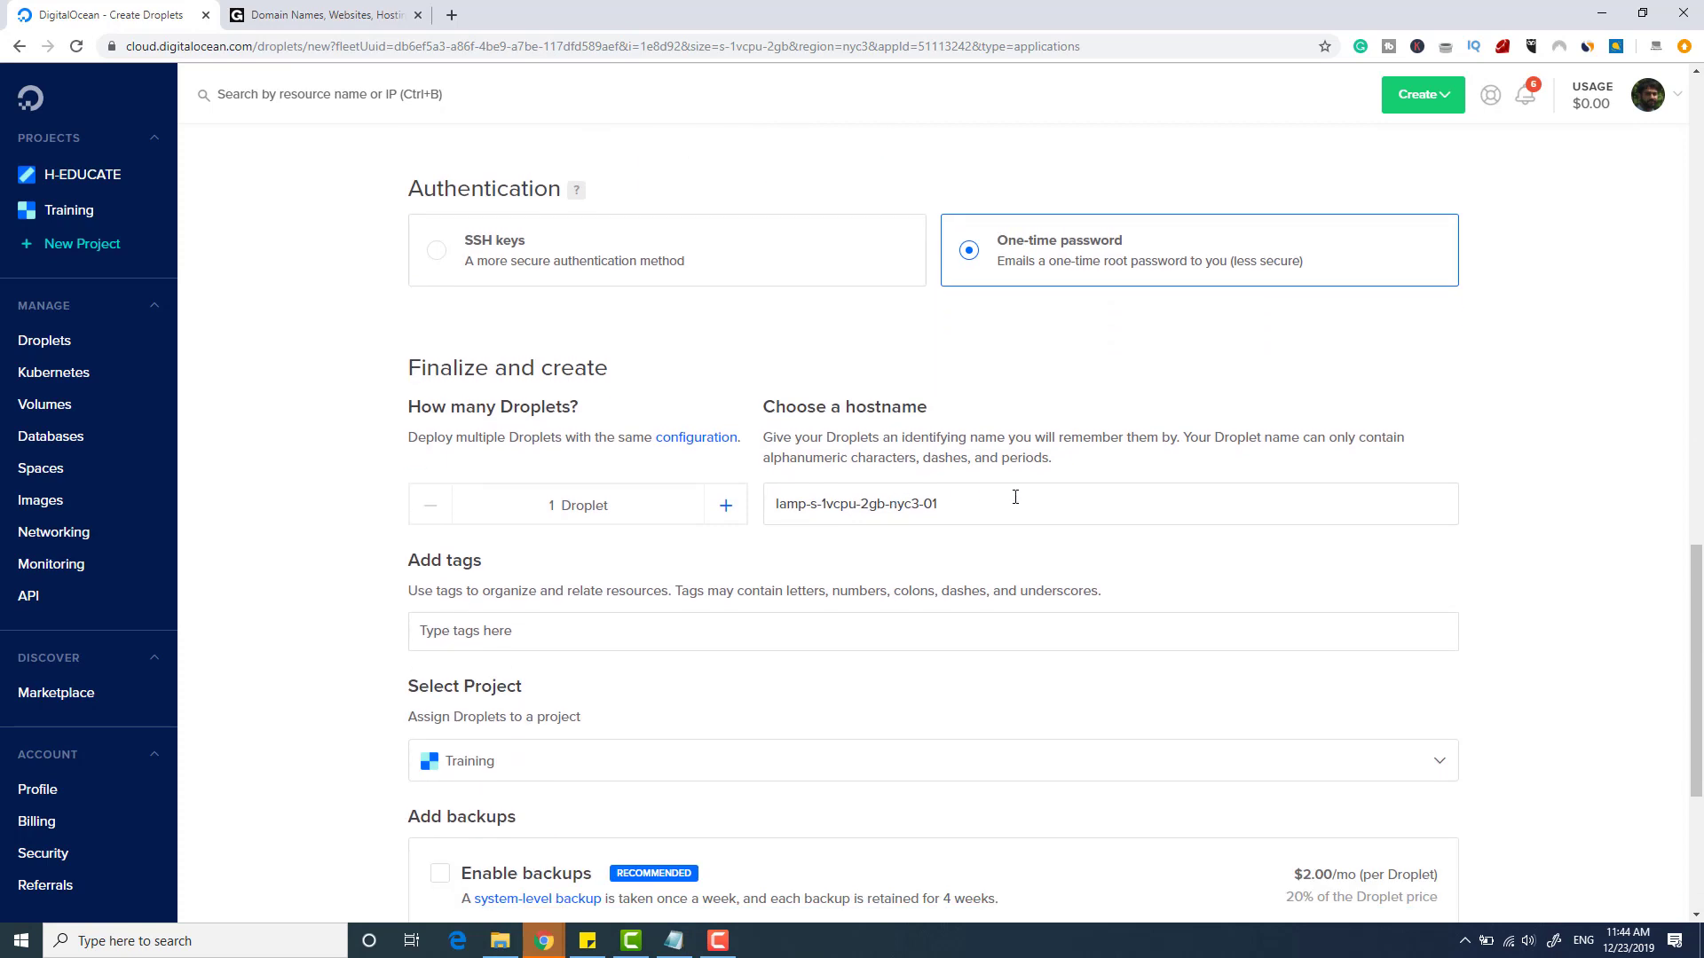
Step: Select the default hostname lamp-s-1vcpu-2gb-nyc3-01, then switch to the GoDaddy tab
triple_click(1016, 497)
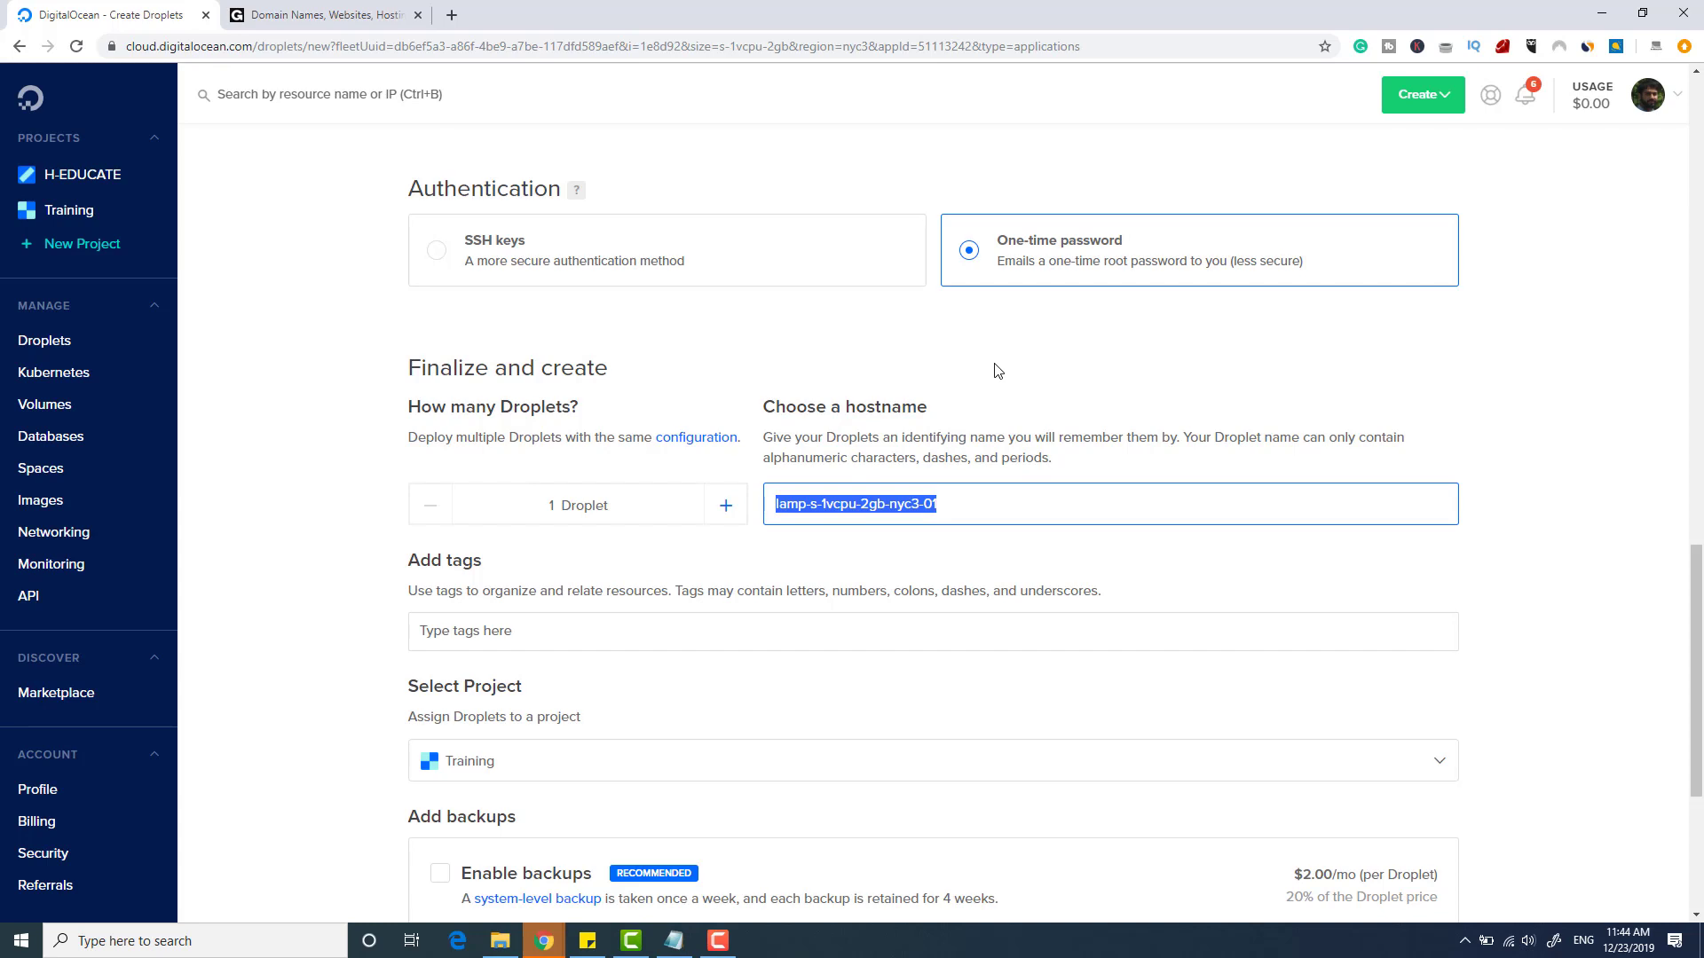
click(317, 15)
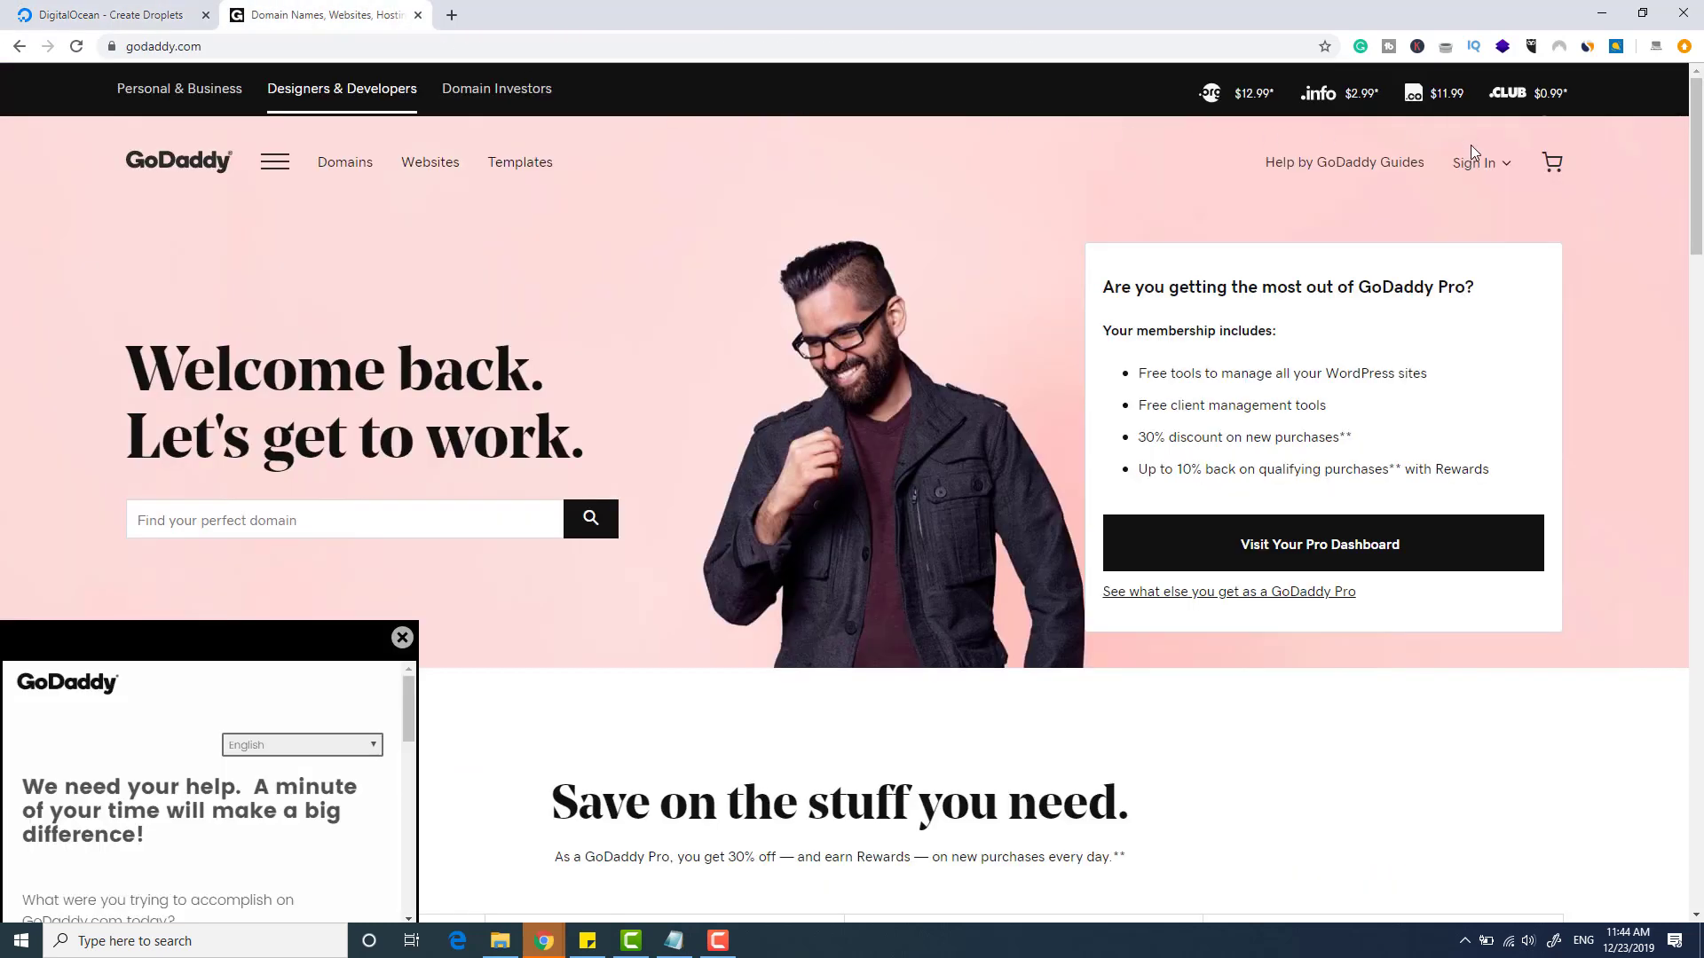
Step: Open xmailing.me's Manage DNS page in GoDaddy and copy the domain name xmailing.me
click(1466, 167)
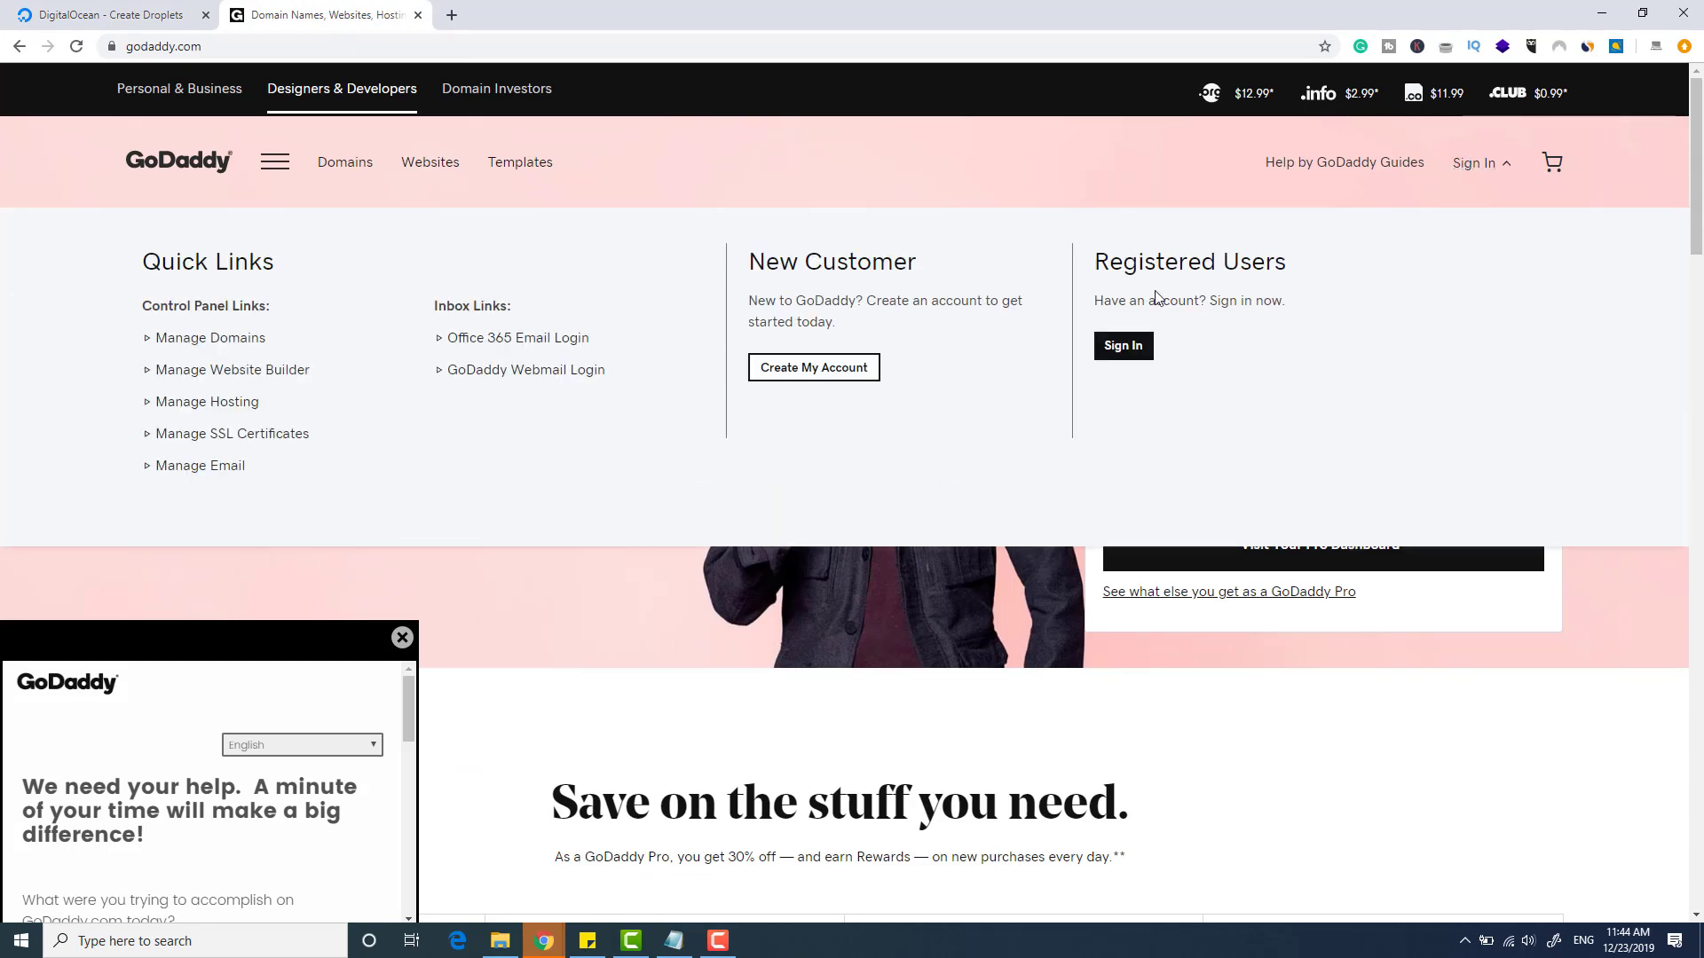
click(215, 340)
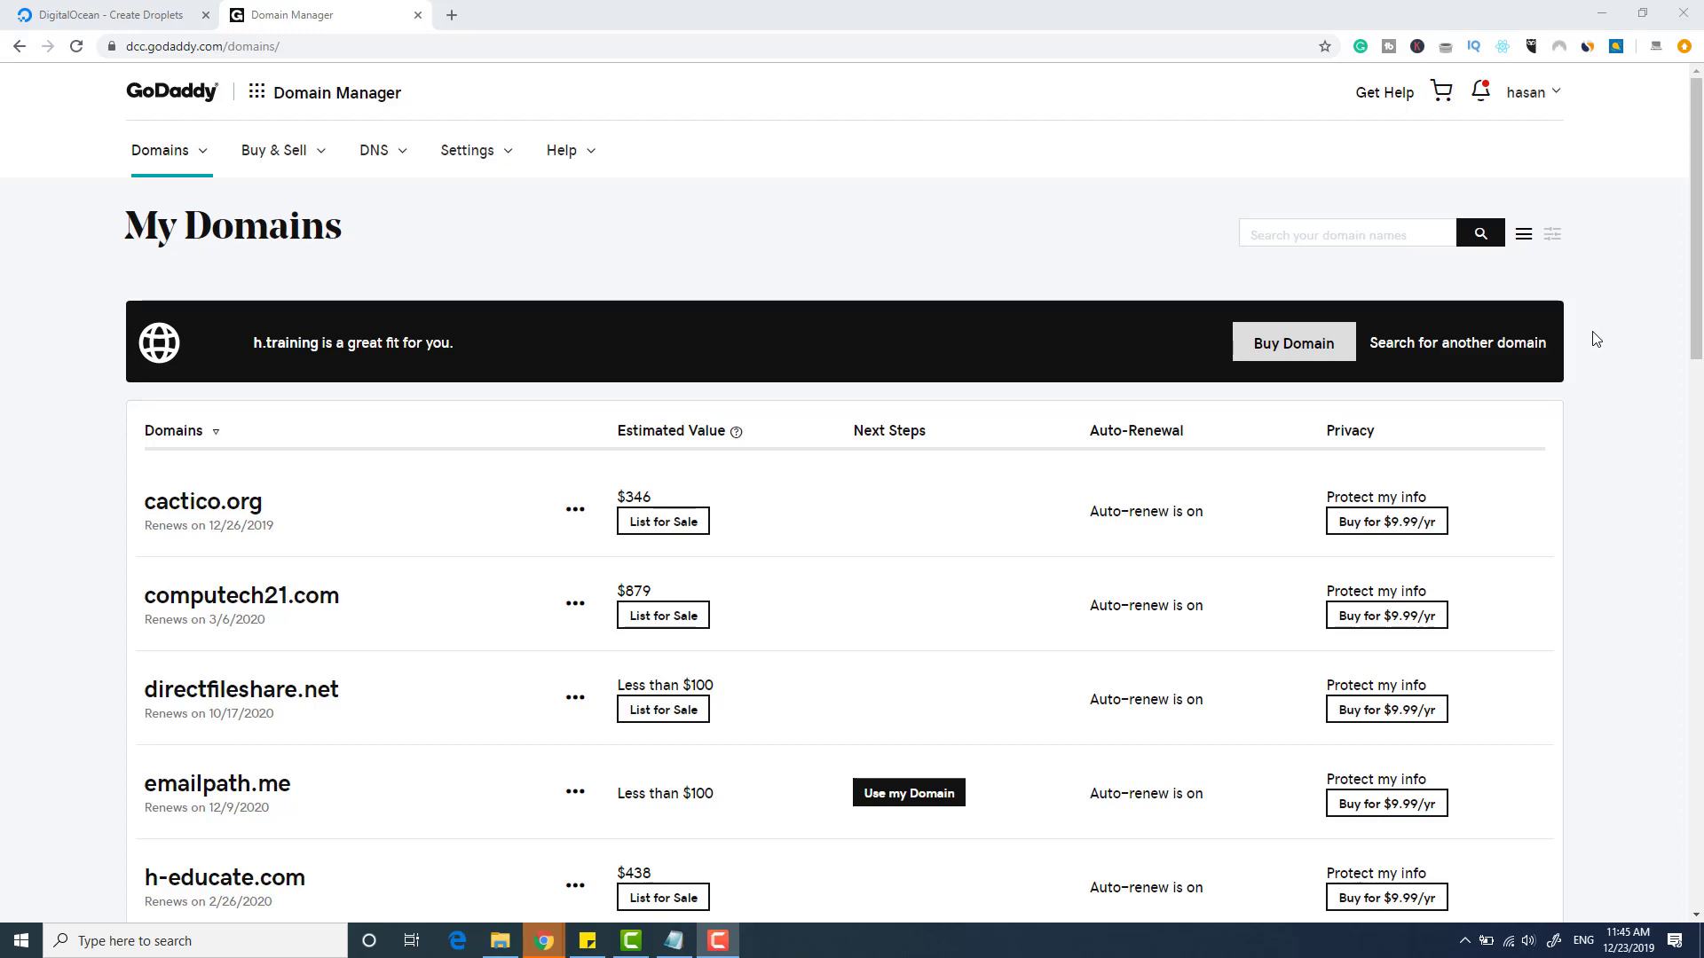
scroll(1597, 337, down, 18)
click(575, 716)
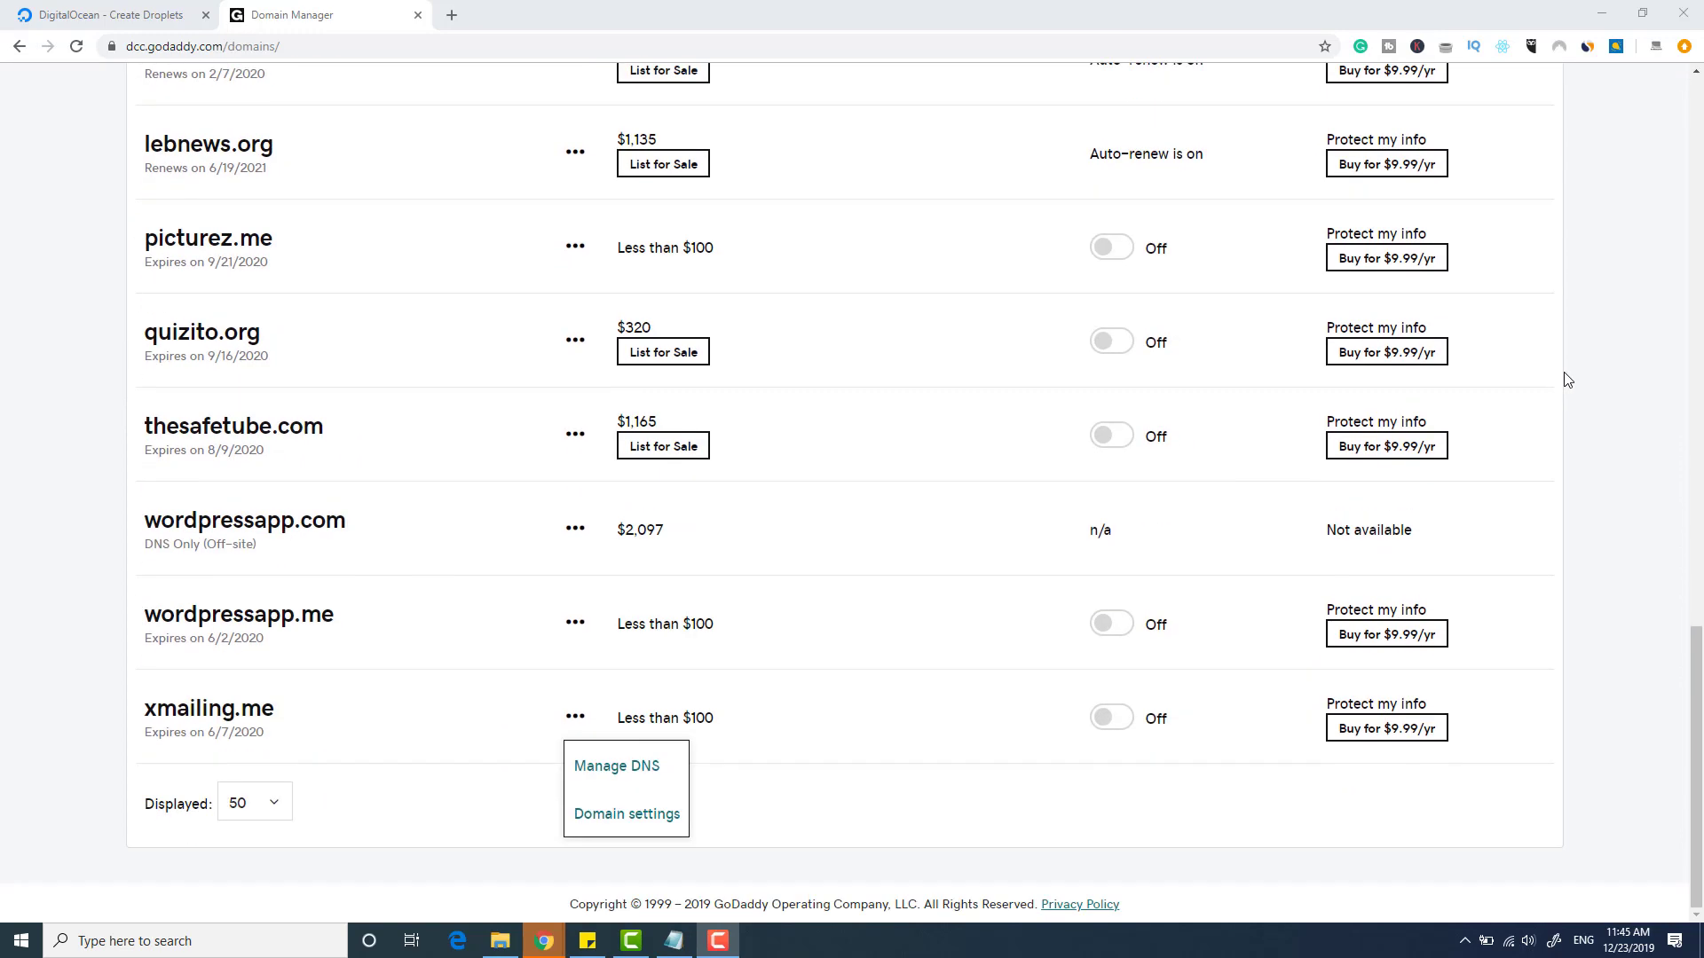
click(304, 705)
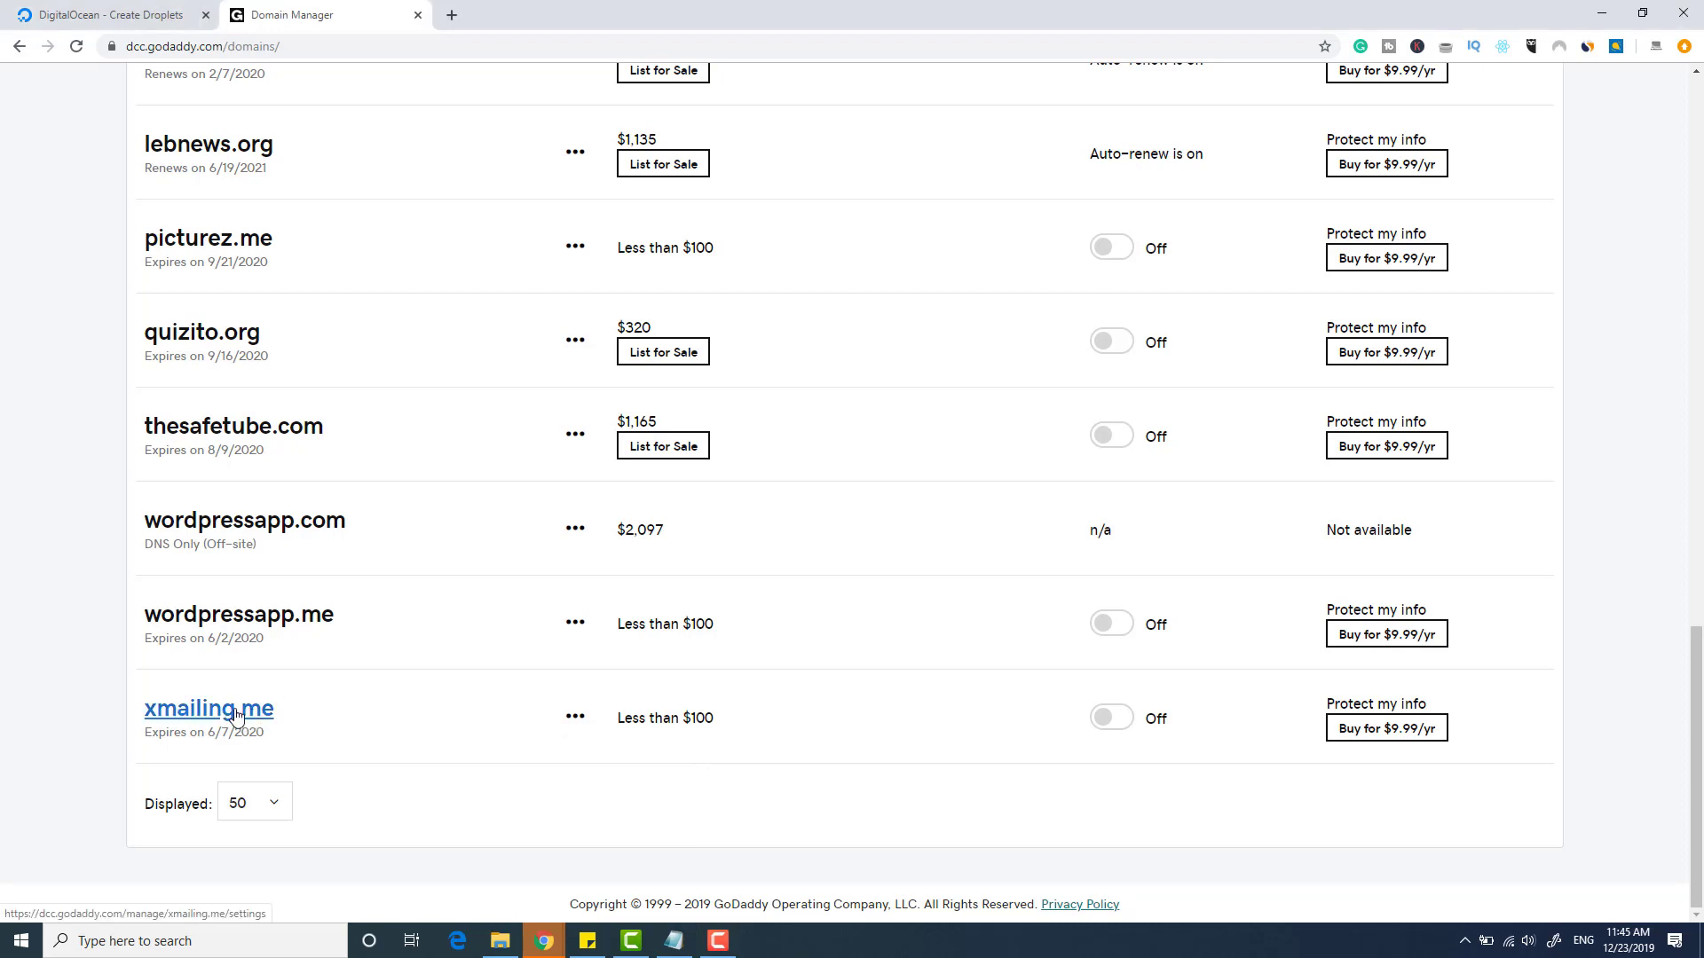
click(575, 716)
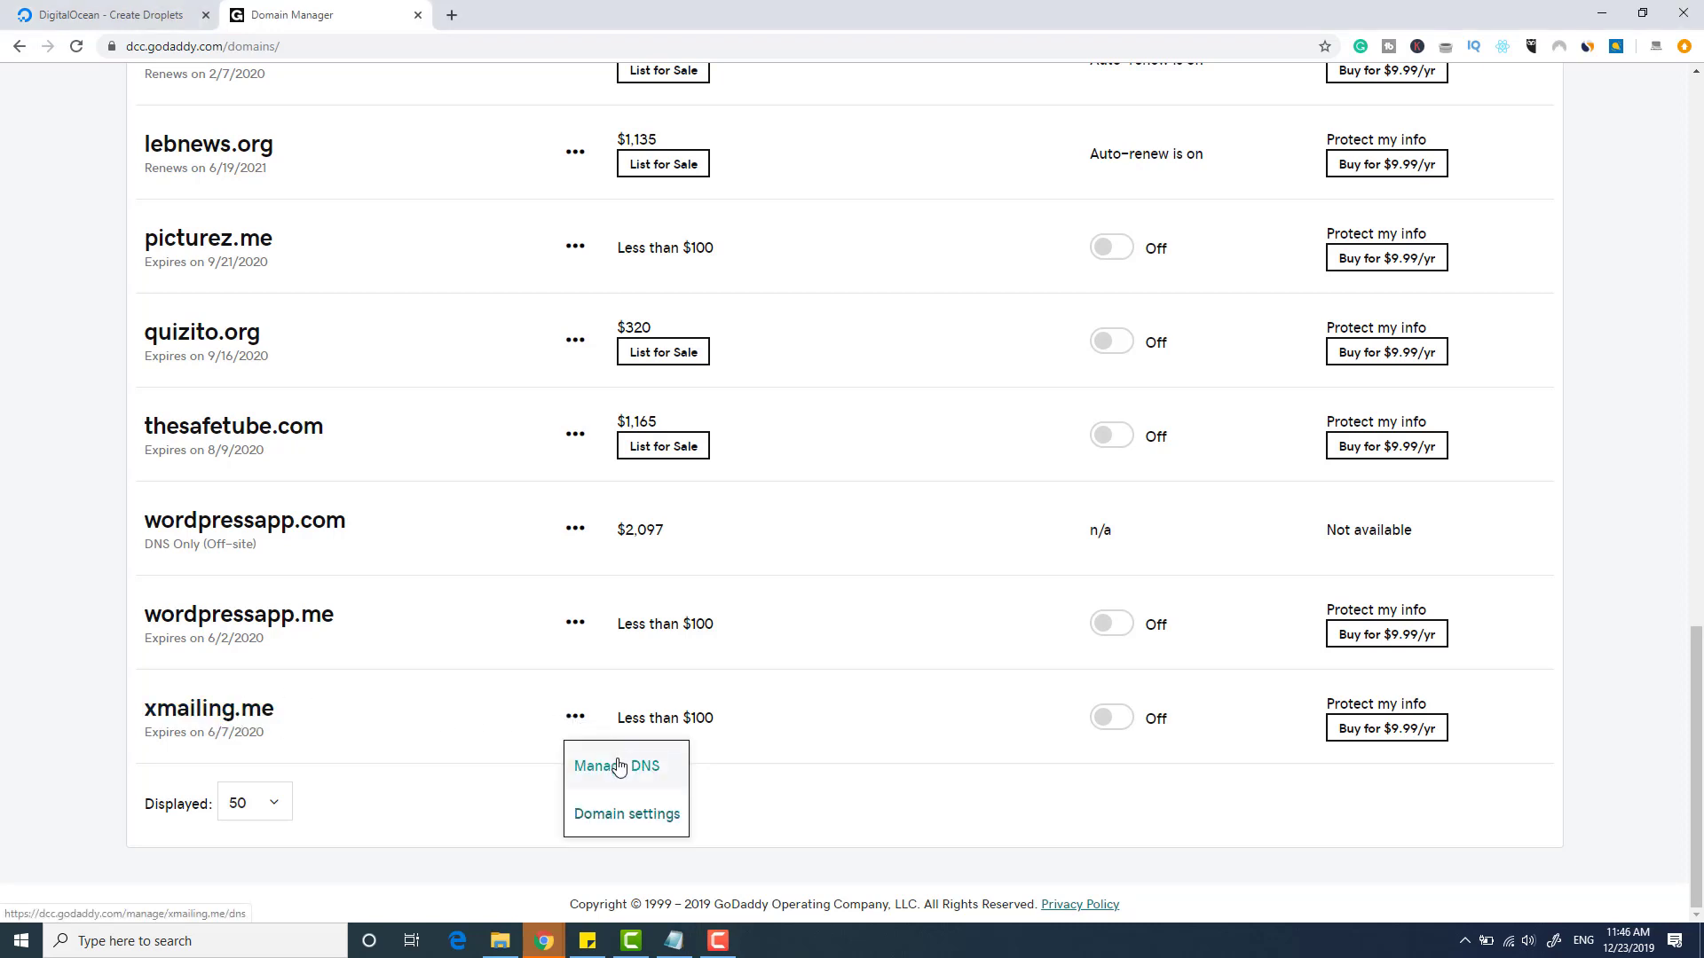
click(618, 766)
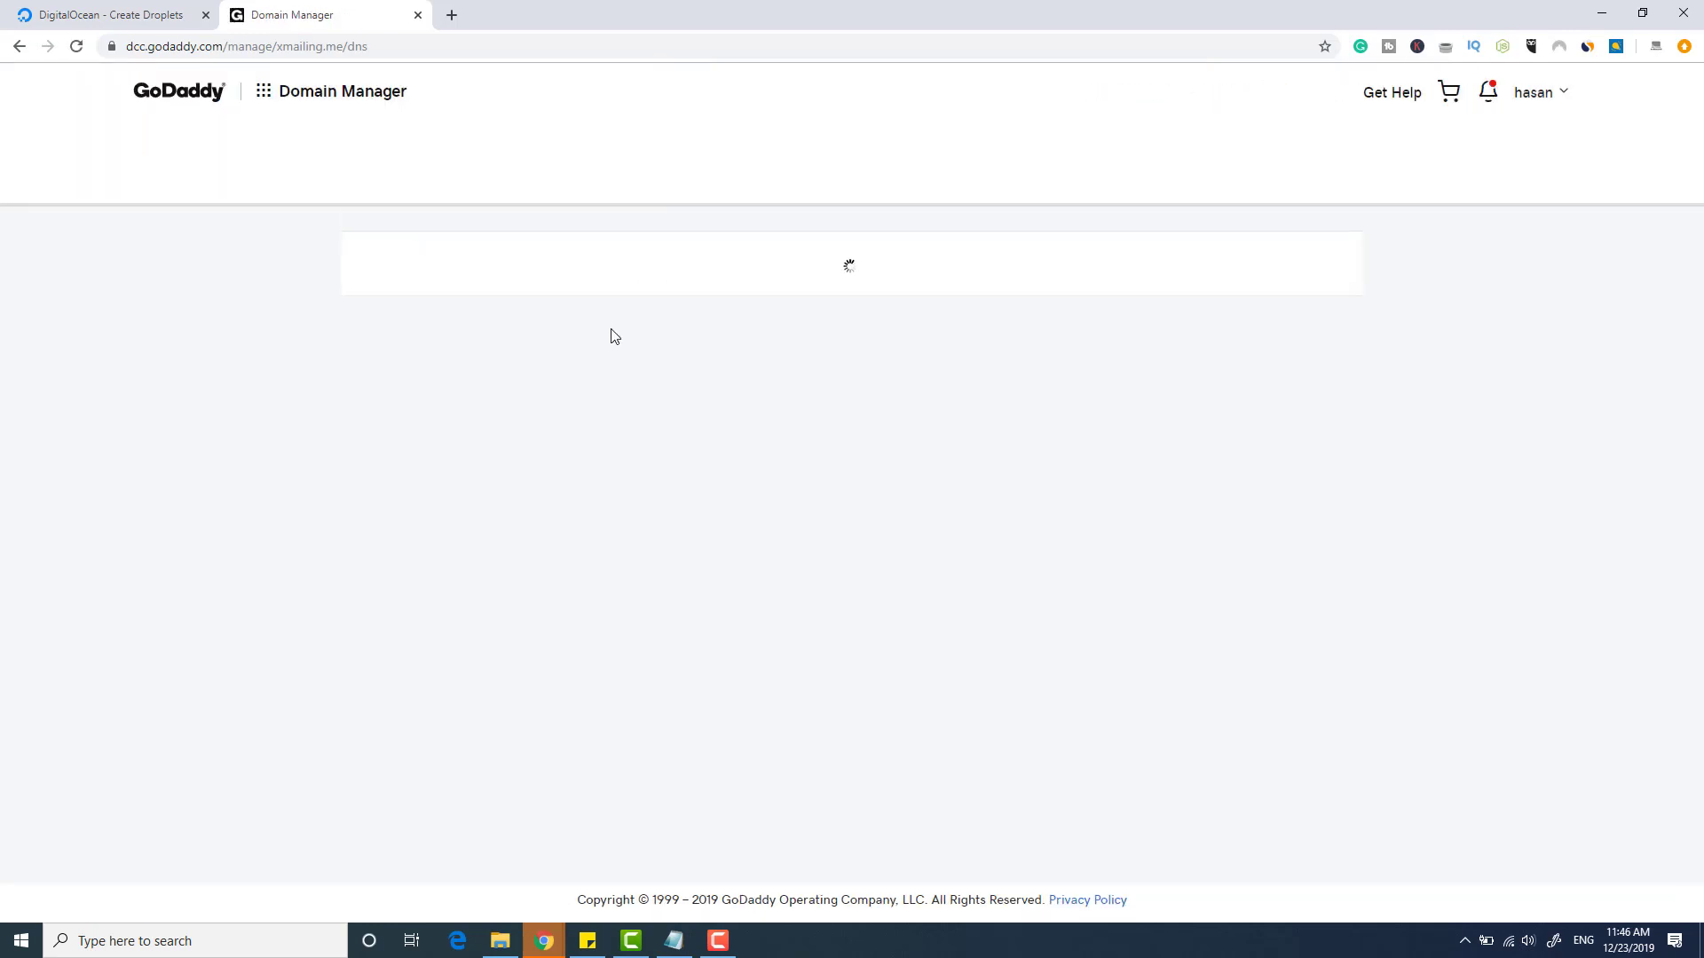
drag(410, 263, 328, 258)
key(ctrl+c)
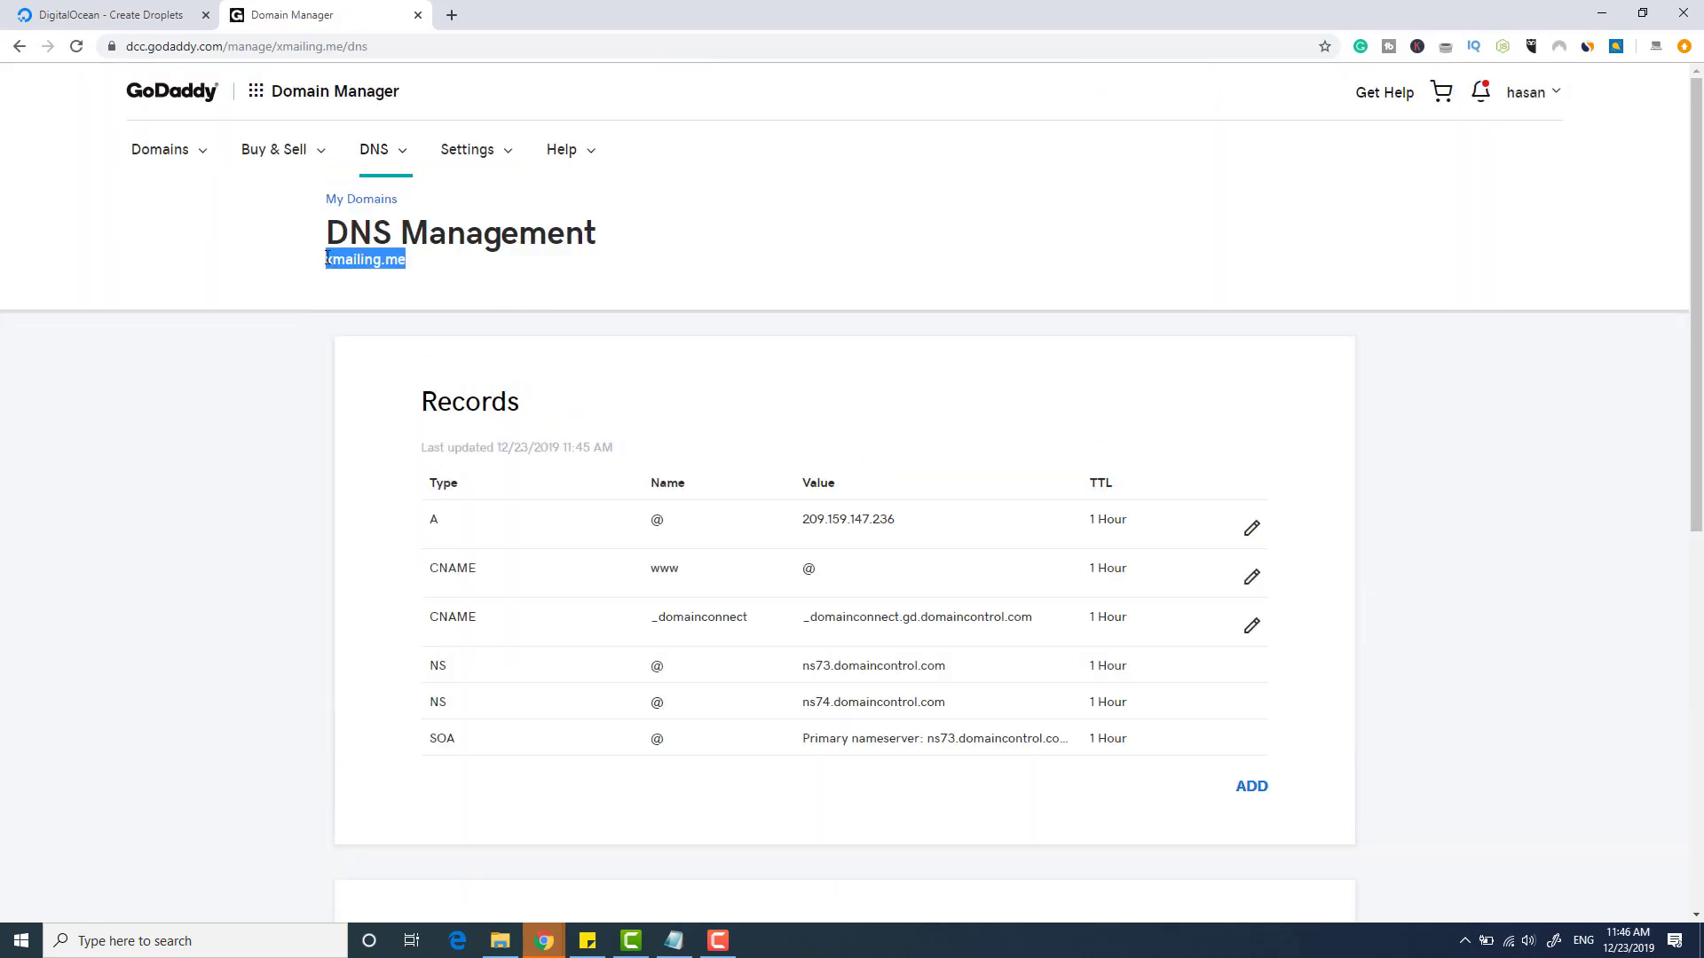
click(168, 12)
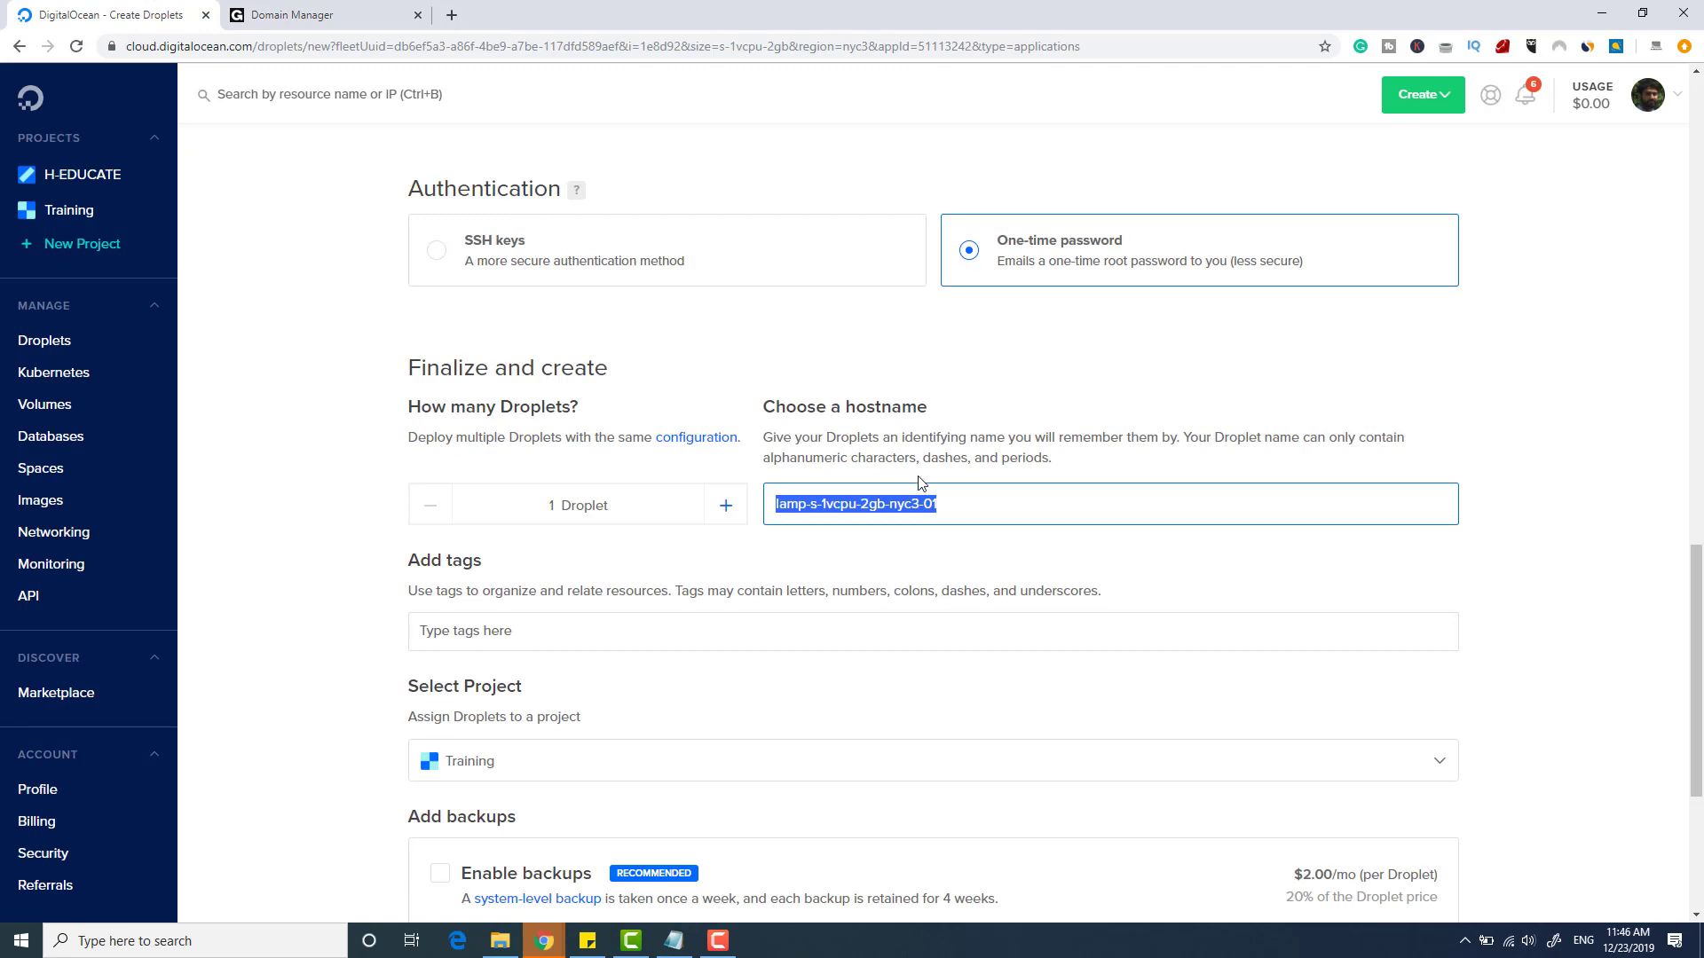
Step: Replace the droplet hostname with xmailing.me and create the droplet
click(996, 501)
drag(996, 502, 764, 508)
key(ctrl+v)
click(920, 362)
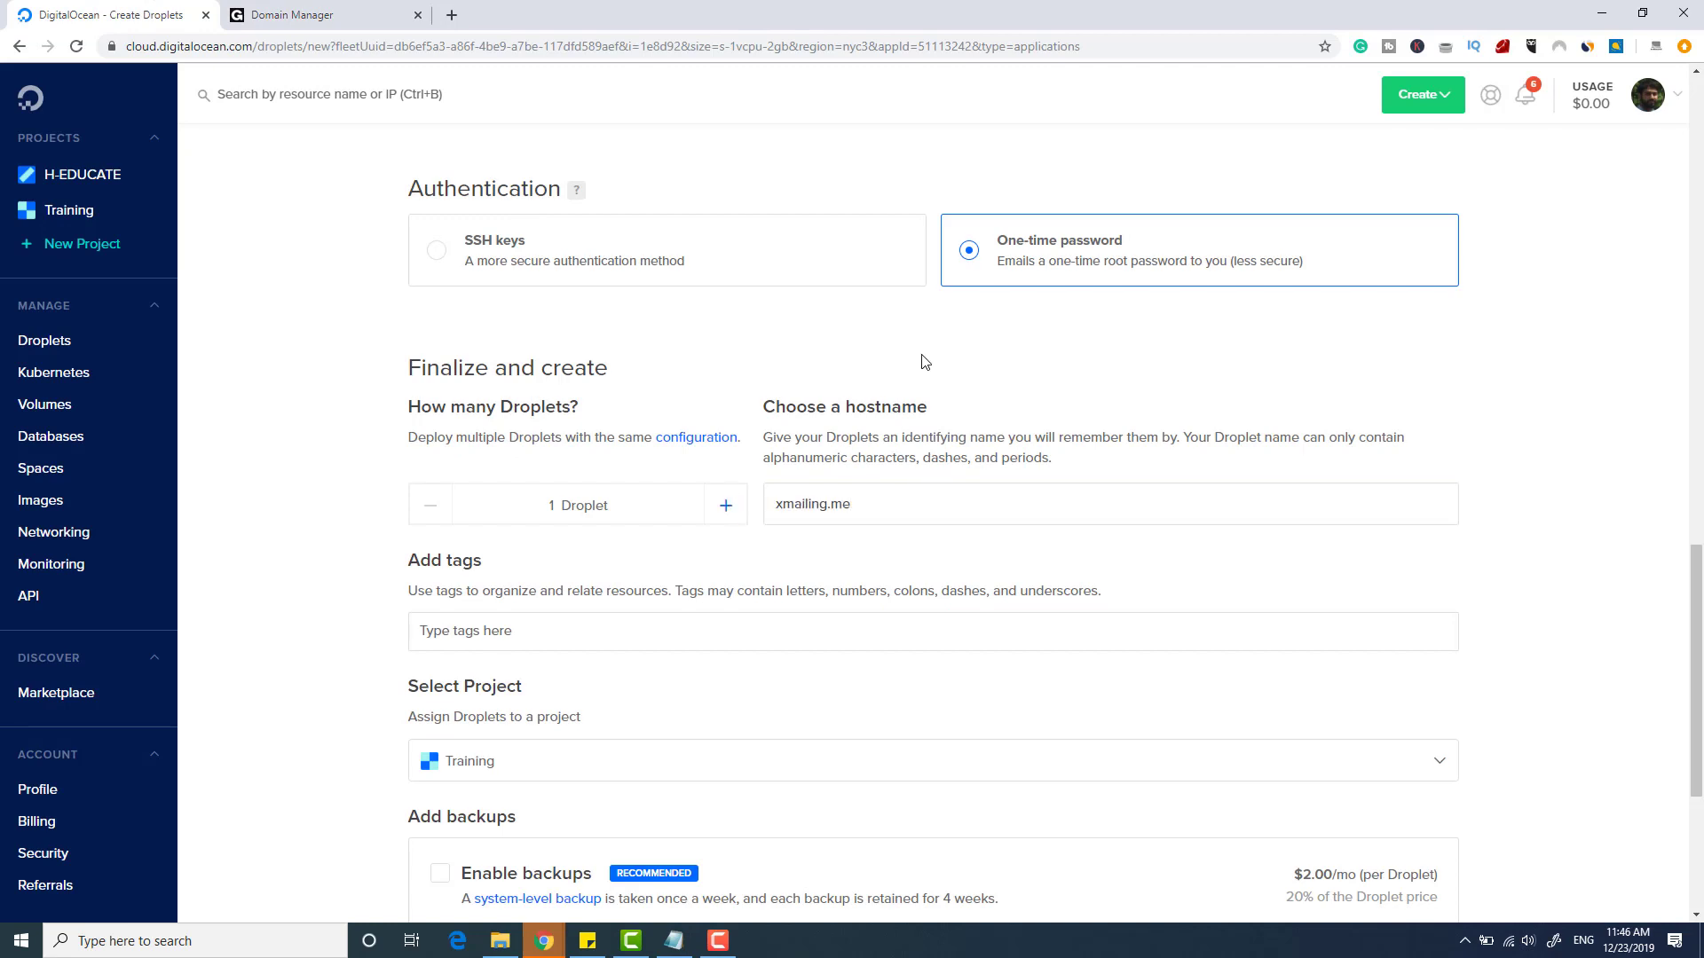
scroll(925, 434, down, 1)
scroll(925, 349, down, 3)
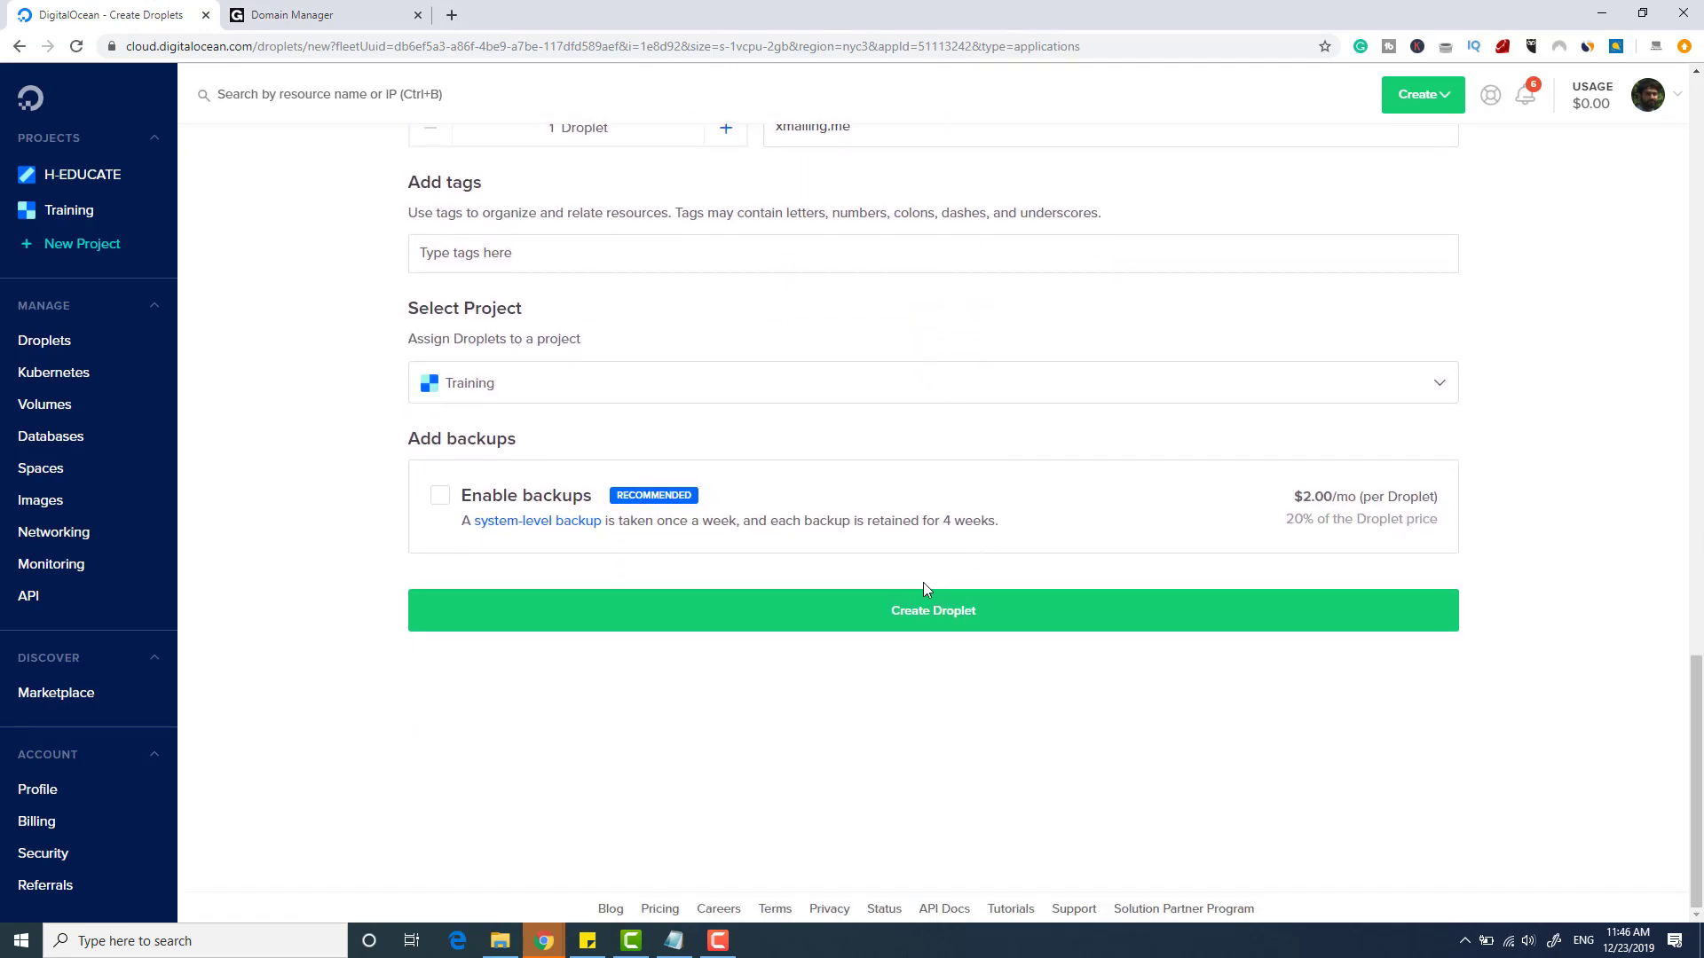
click(883, 622)
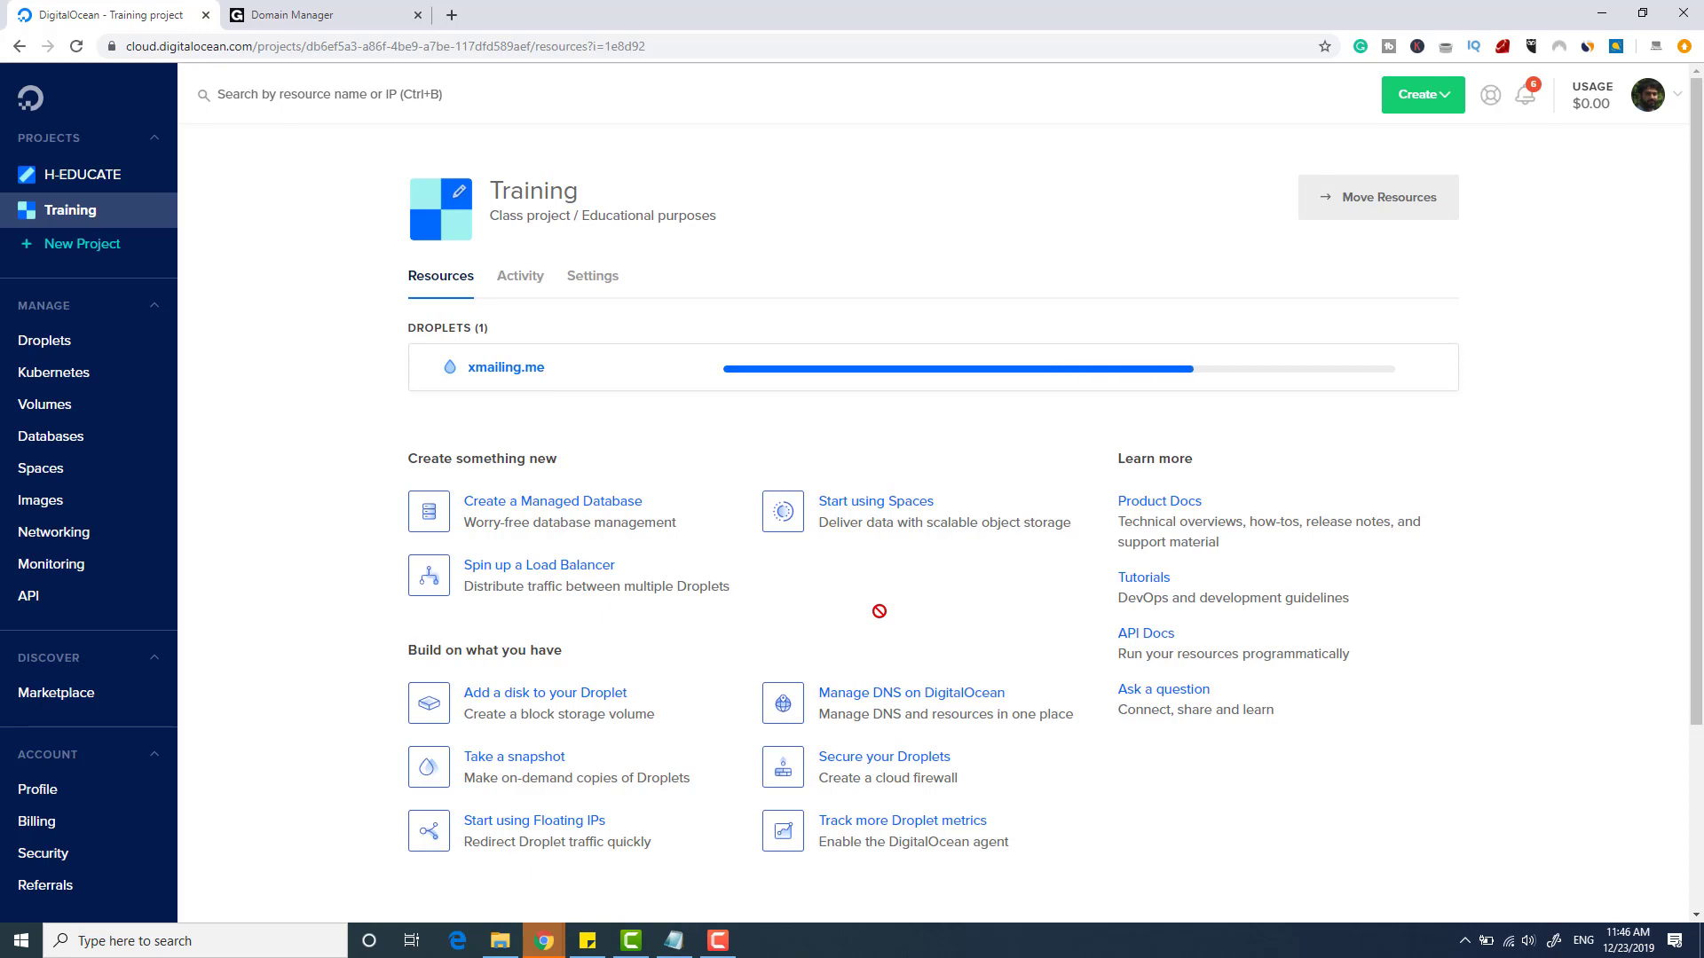
Step: Open Gmail in a new tab, then return to the DigitalOcean project page
click(452, 15)
text(gm)
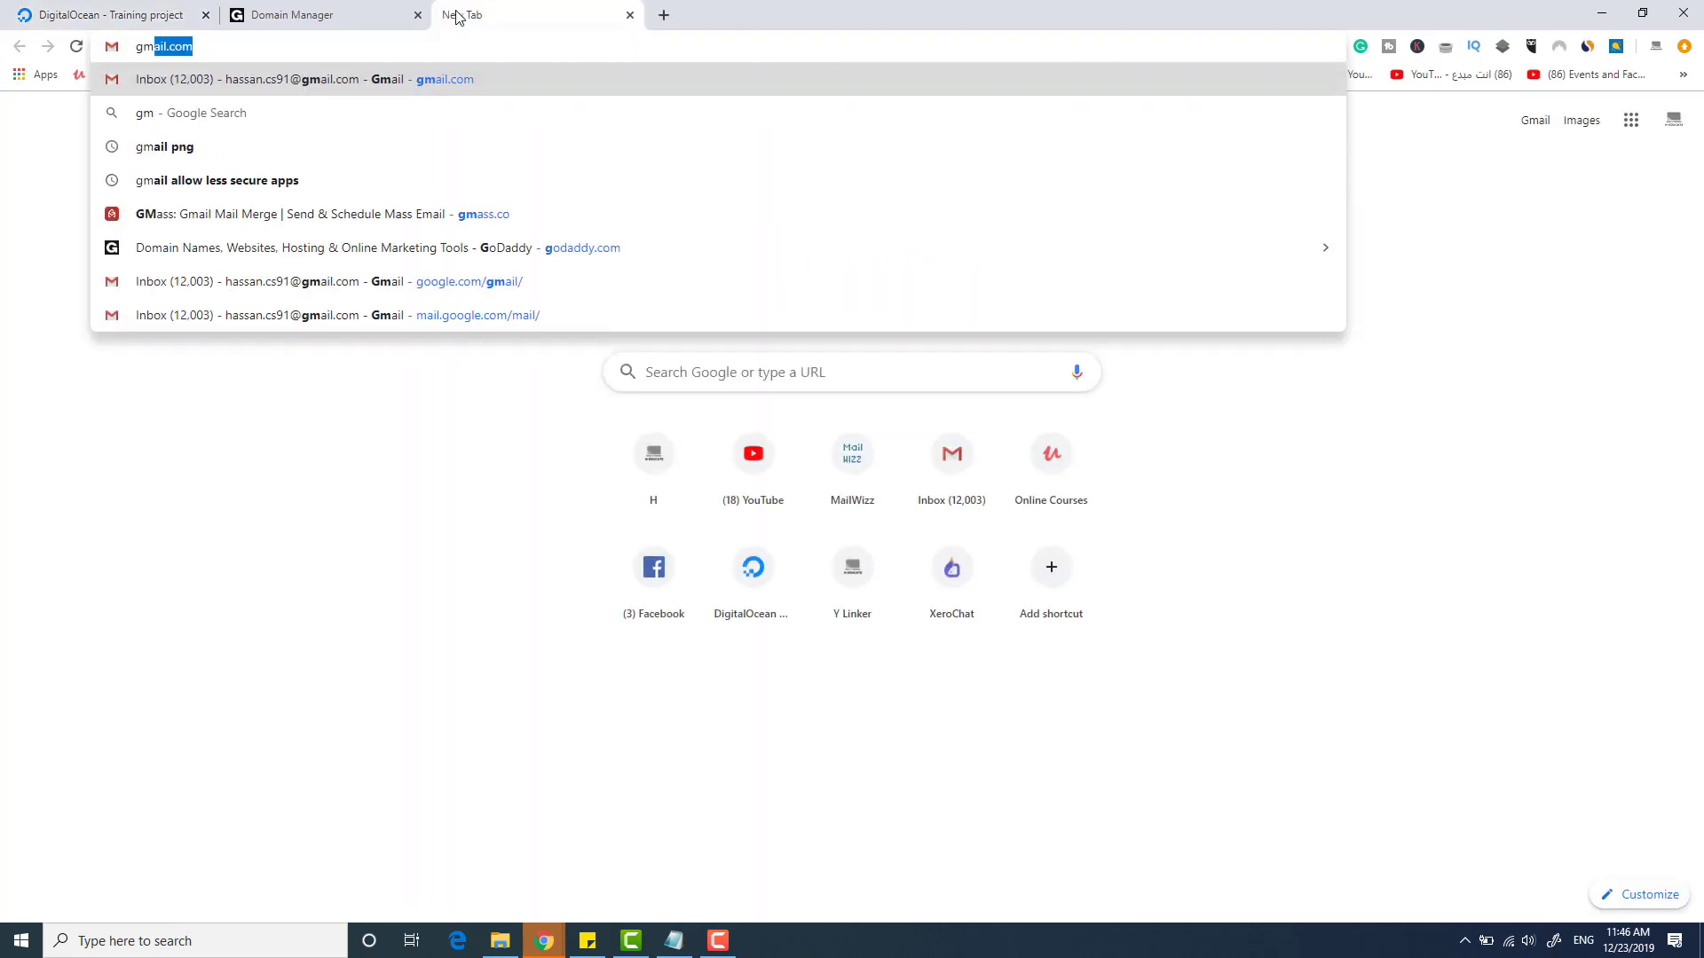
key(Return)
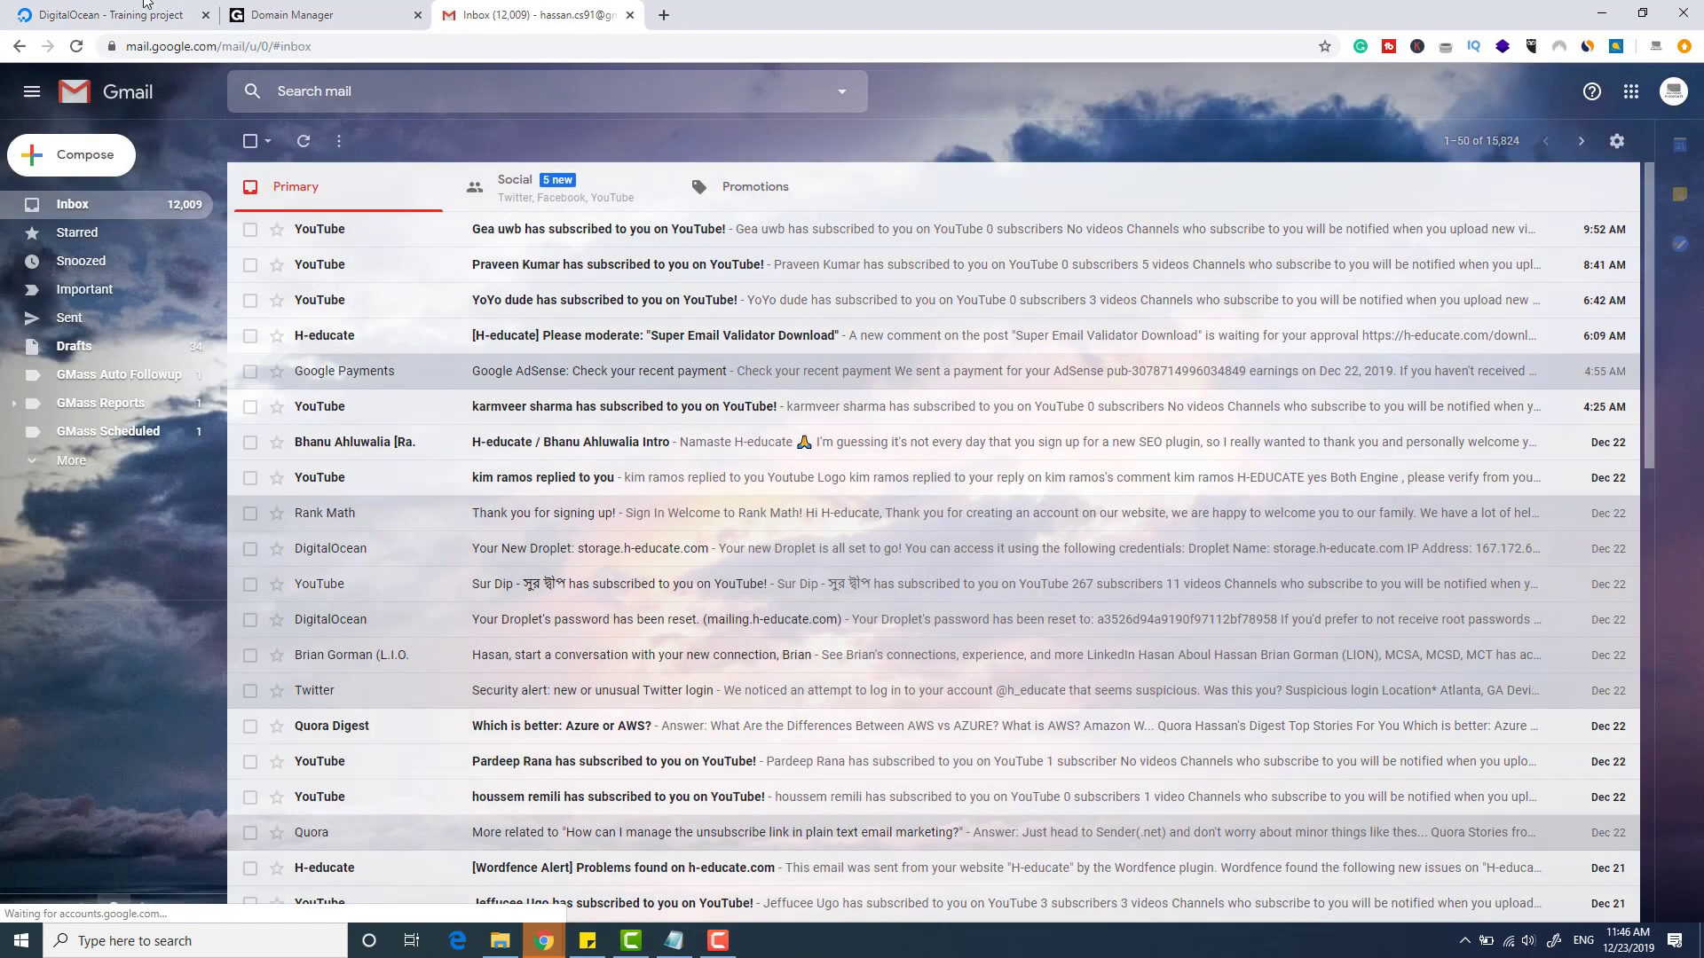
click(118, 9)
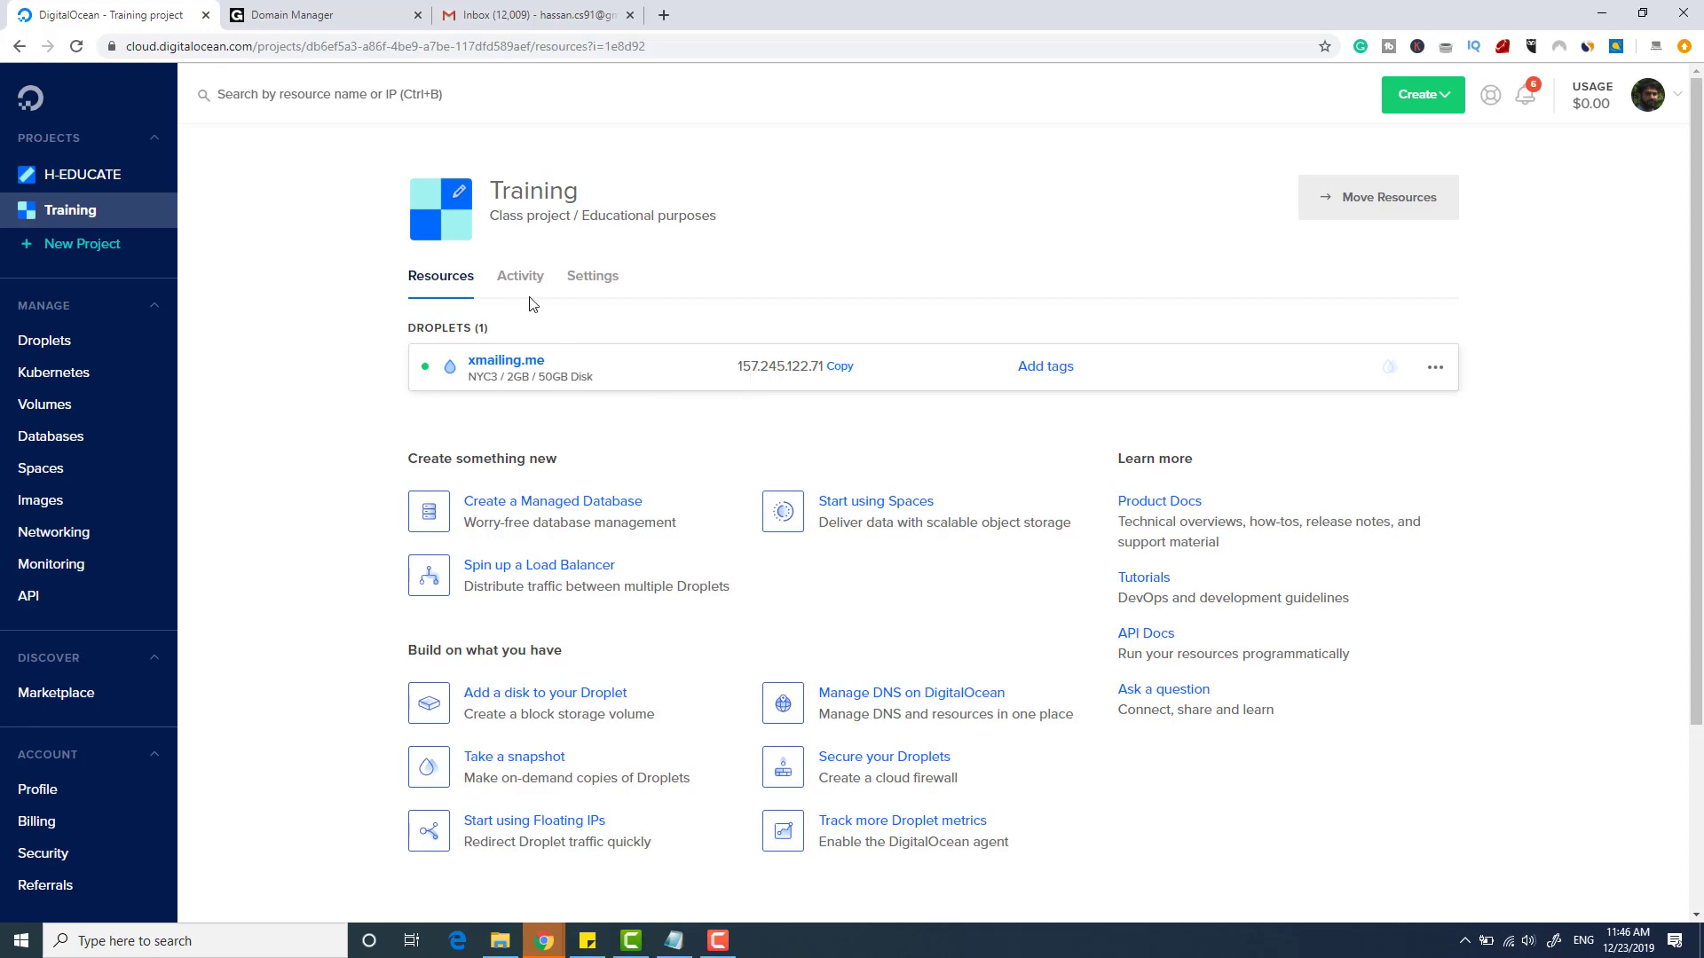
Step: Switch to the Gmail inbox showing the 'Your New Droplet: xmailing.me' email on top
click(513, 11)
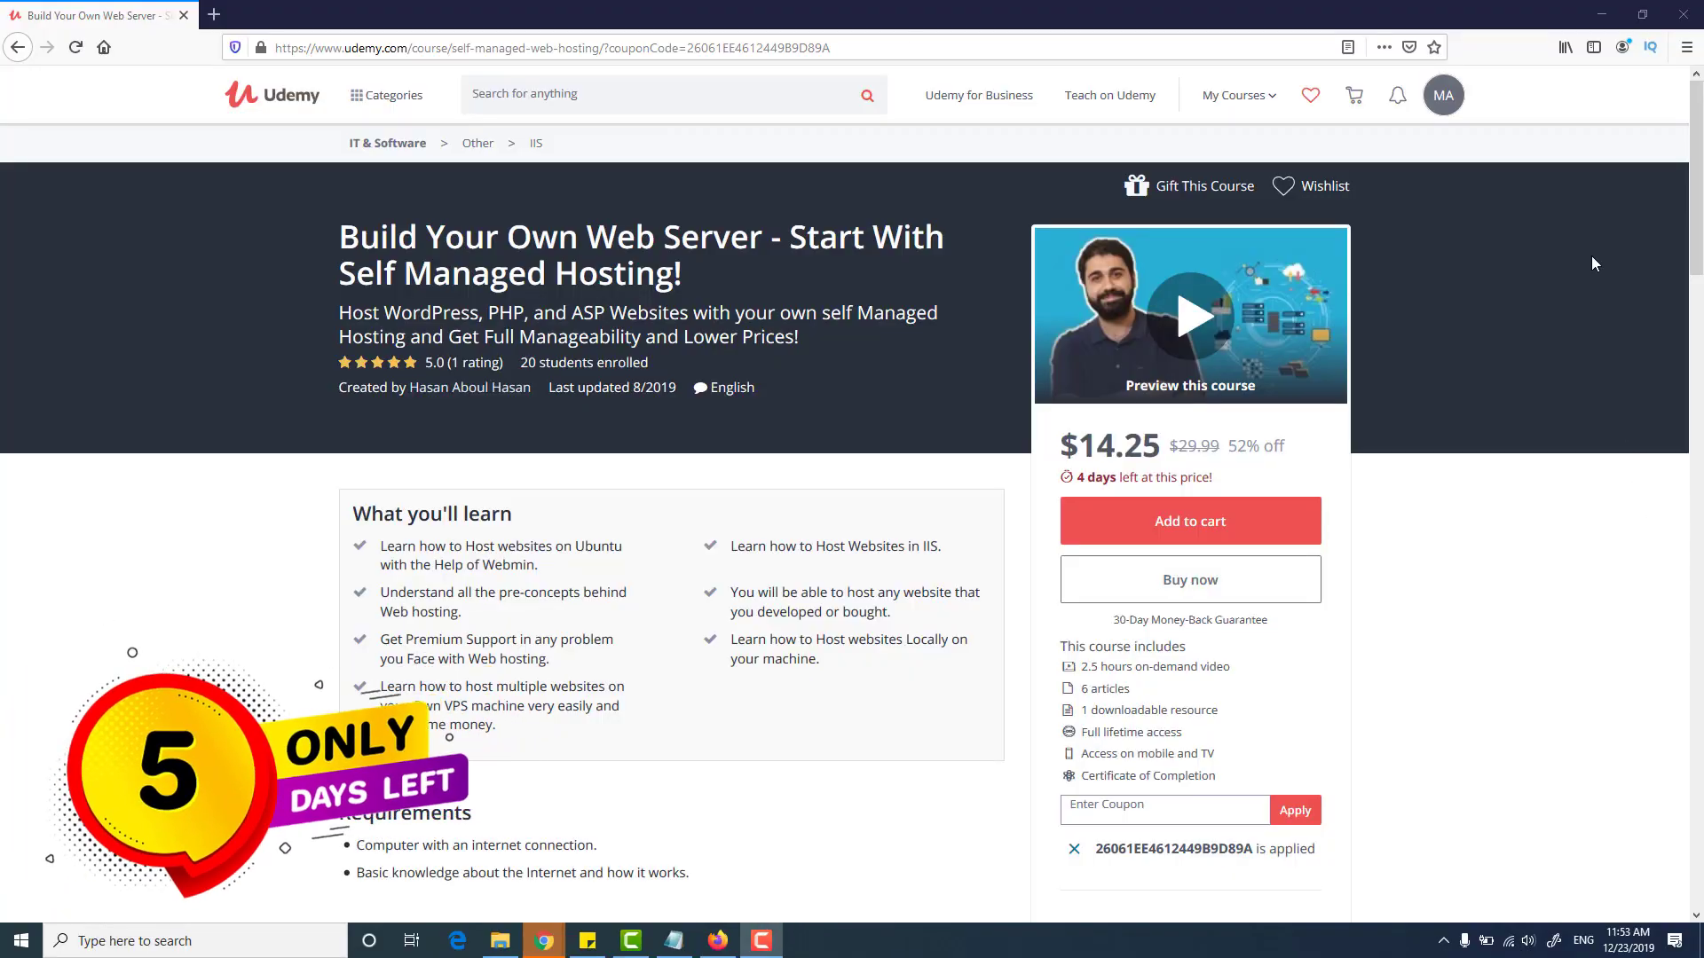
drag(1693, 113, 1696, 358)
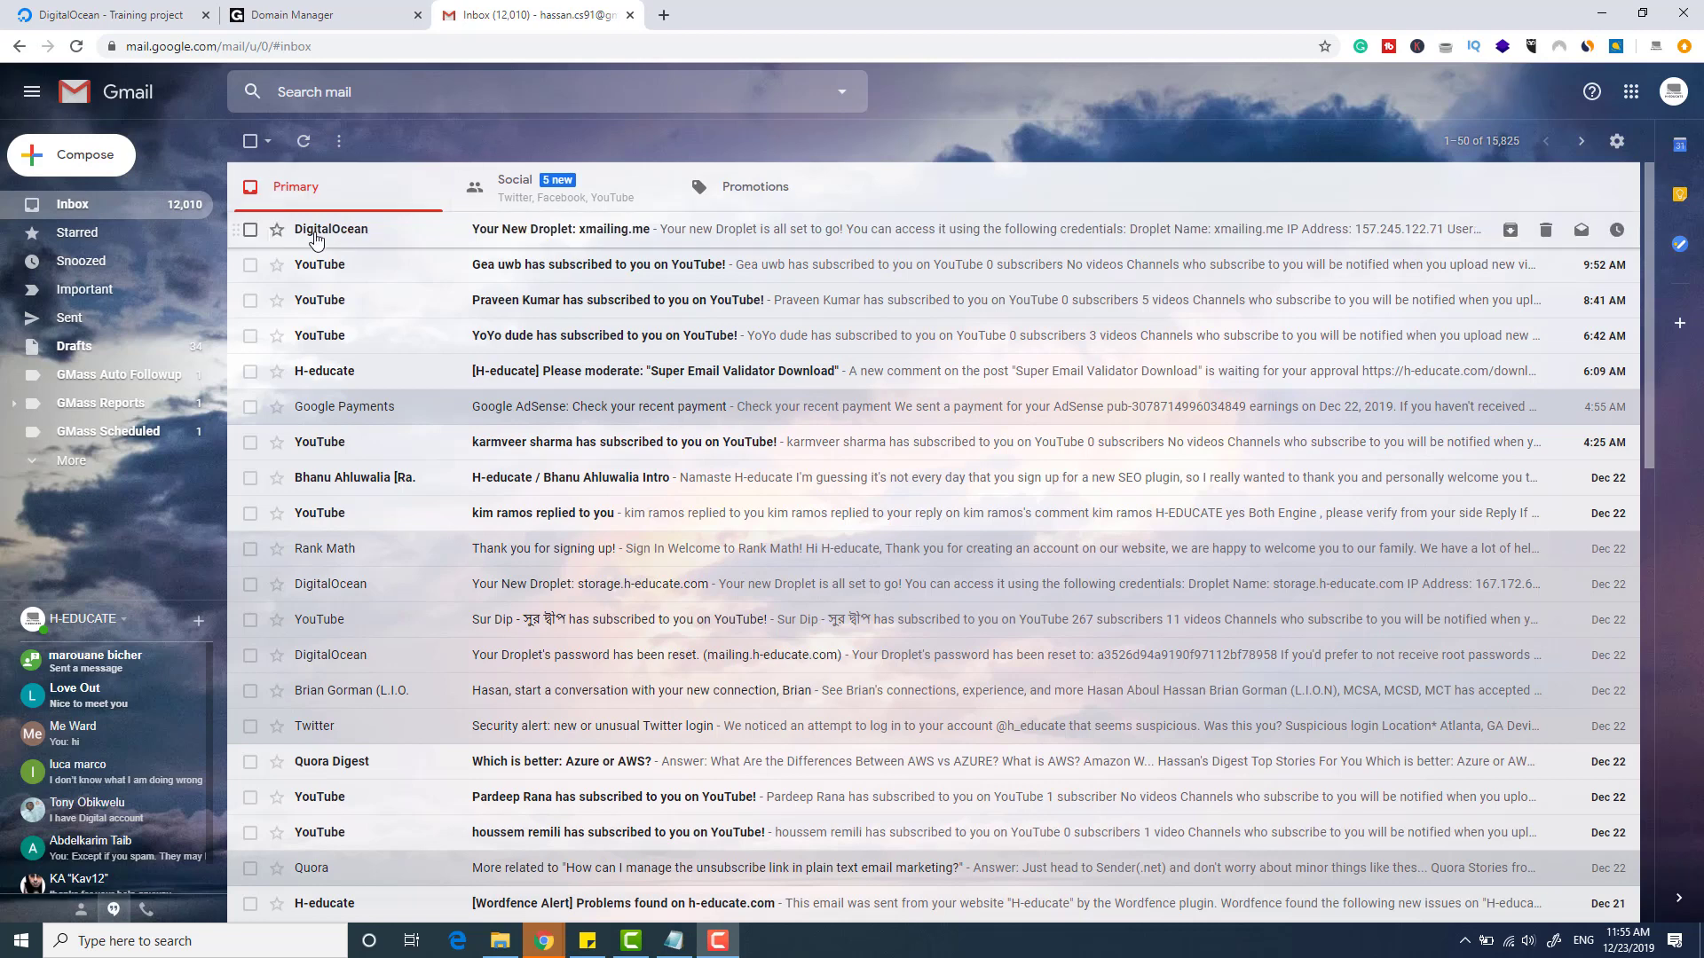
Step: Copy the droplet IP 157.245.122.71 from the 'Your New Droplet' email, then minimize Chrome
click(536, 234)
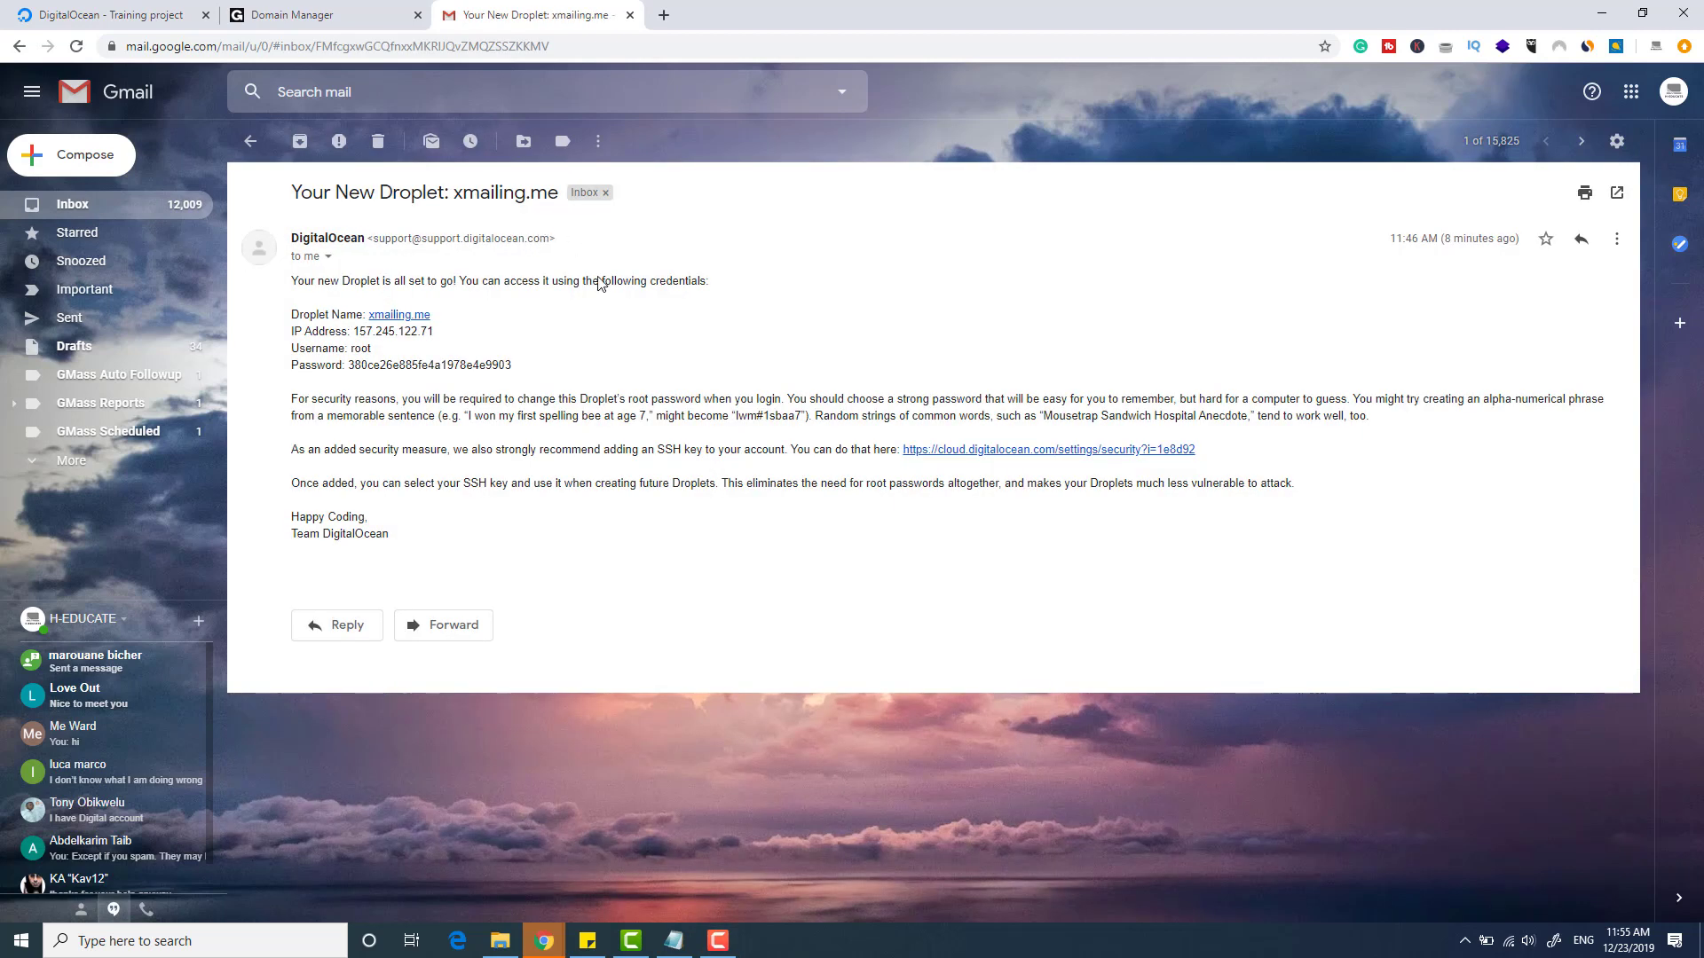
drag(484, 337, 548, 376)
double_click(382, 332)
click(547, 375)
drag(435, 332, 355, 333)
key(ctrl+c)
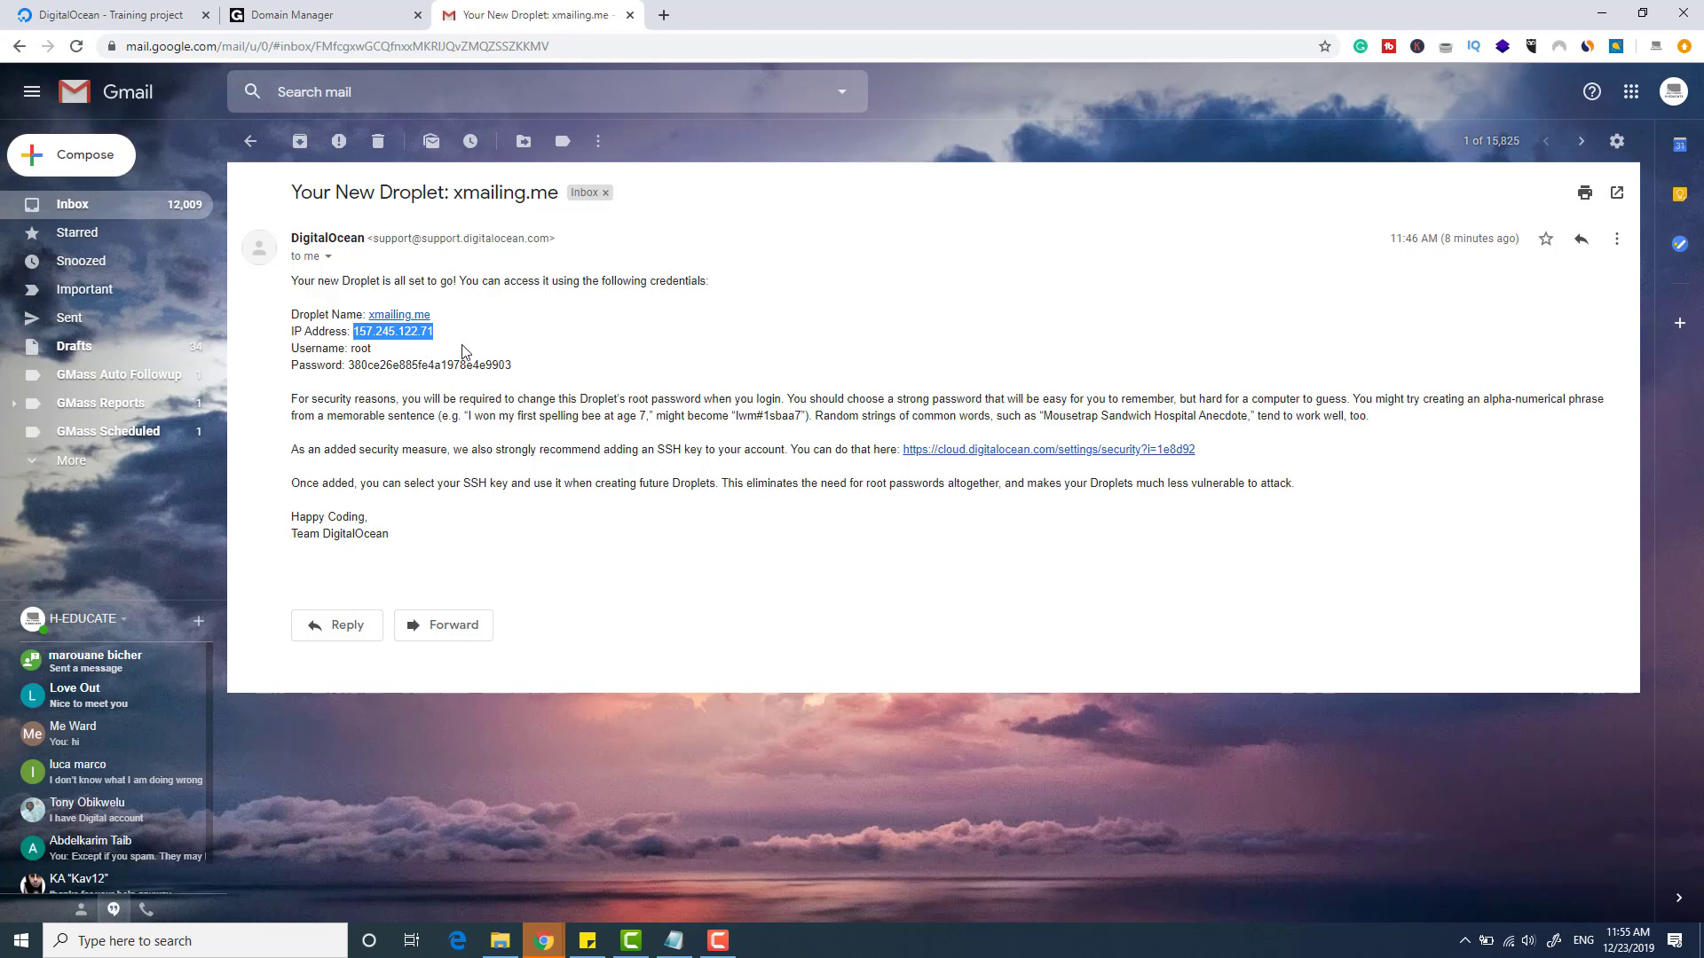
click(1602, 12)
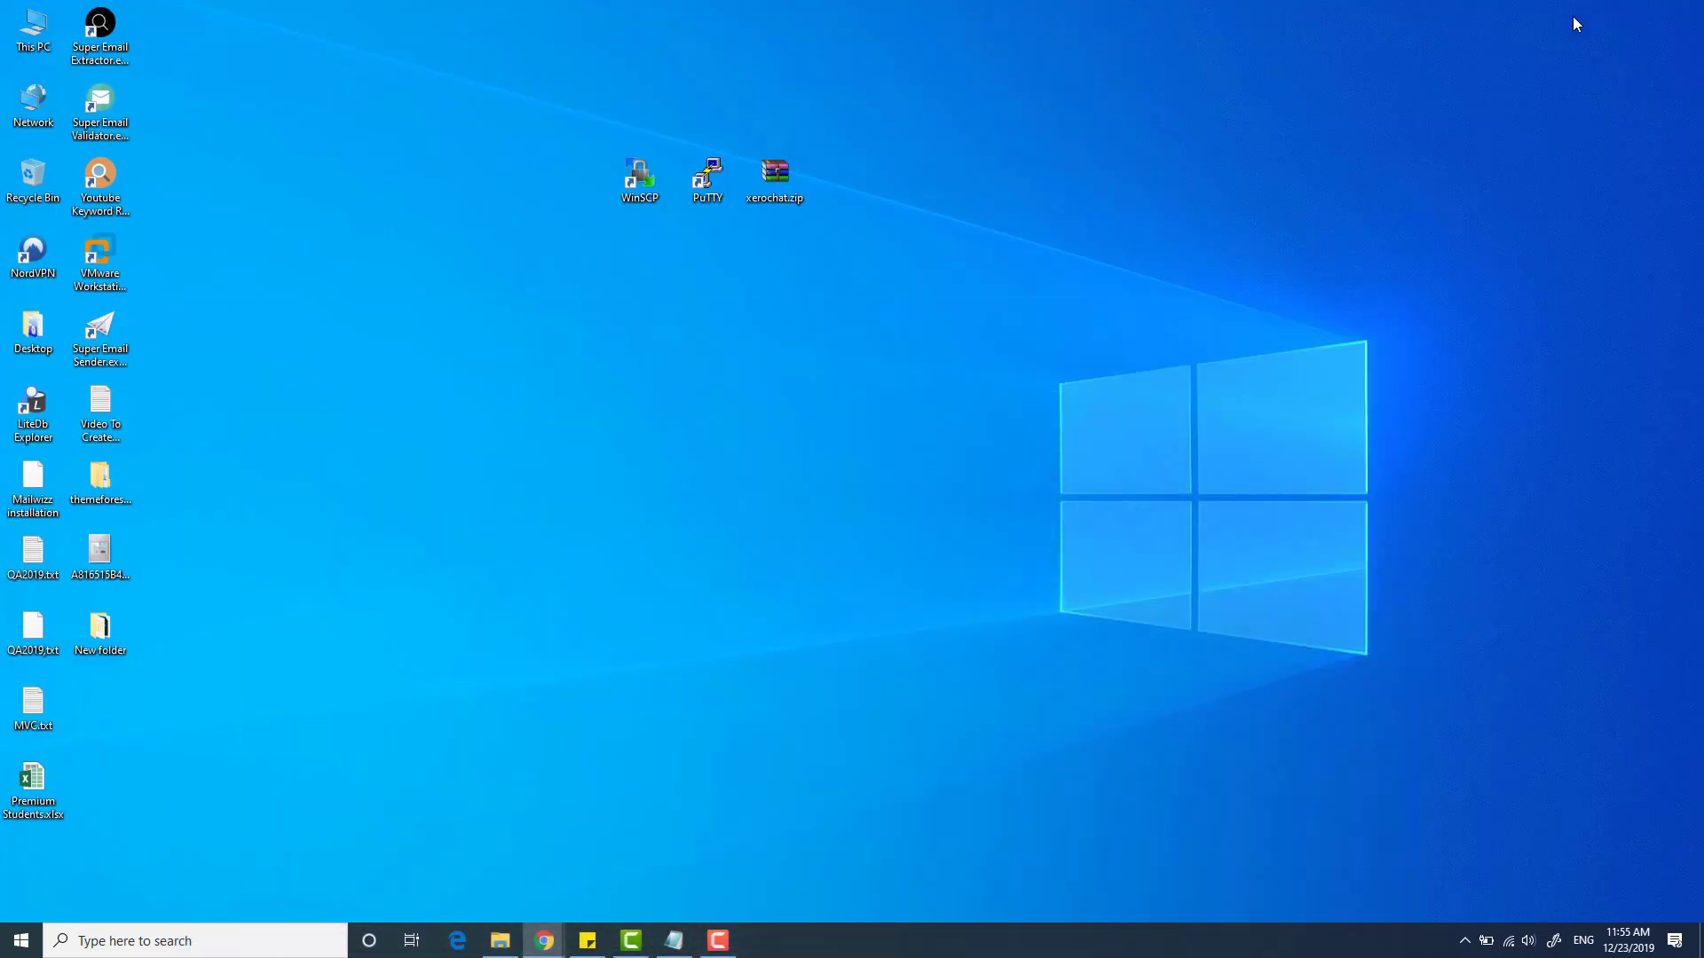
drag(707, 174, 706, 325)
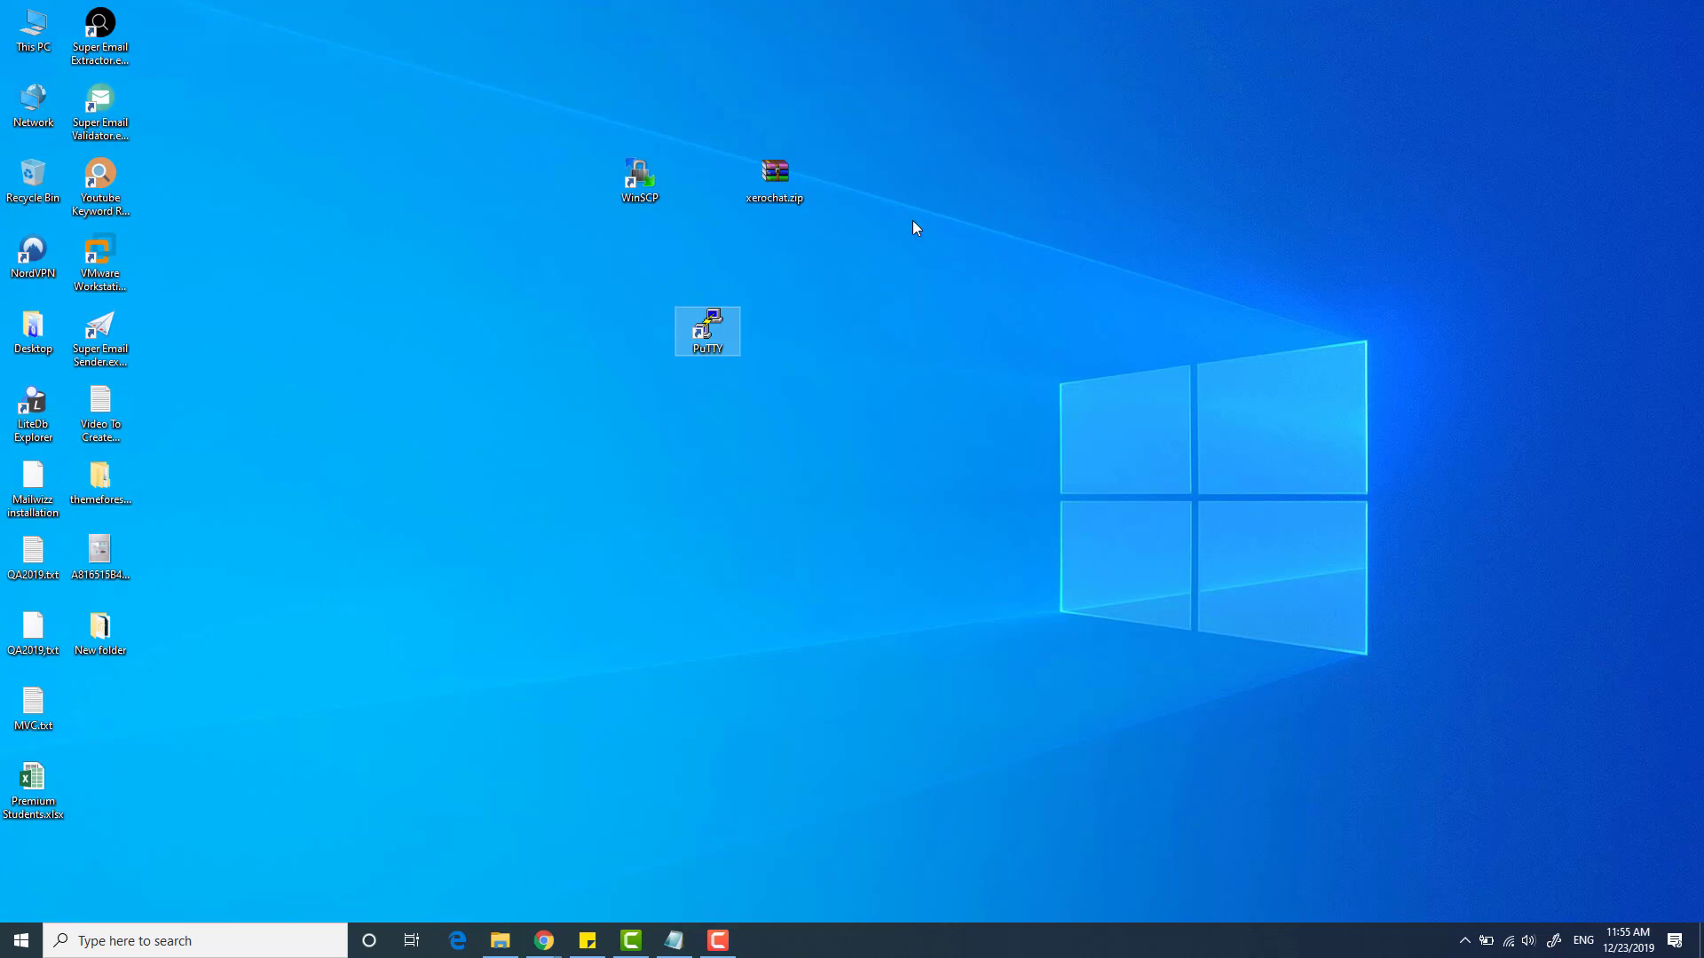
Step: Open a PuTTY SSH session to 157.245.122.71, accept the host key, and log in as root
double_click(706, 331)
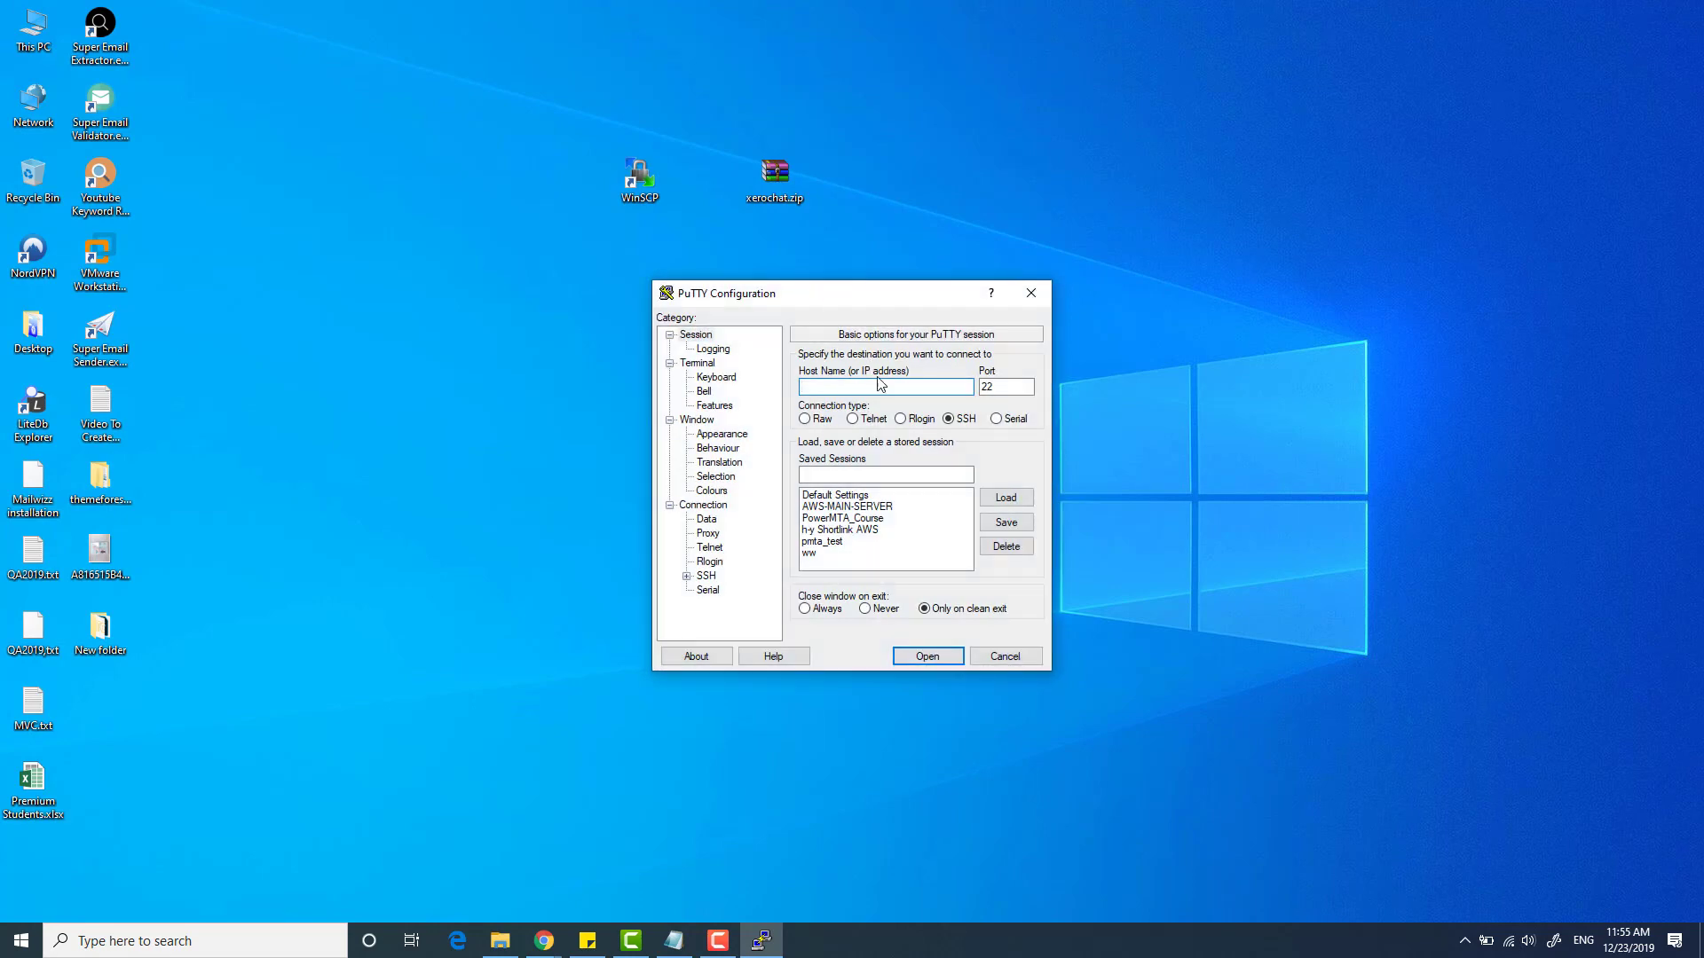
key(ctrl+v)
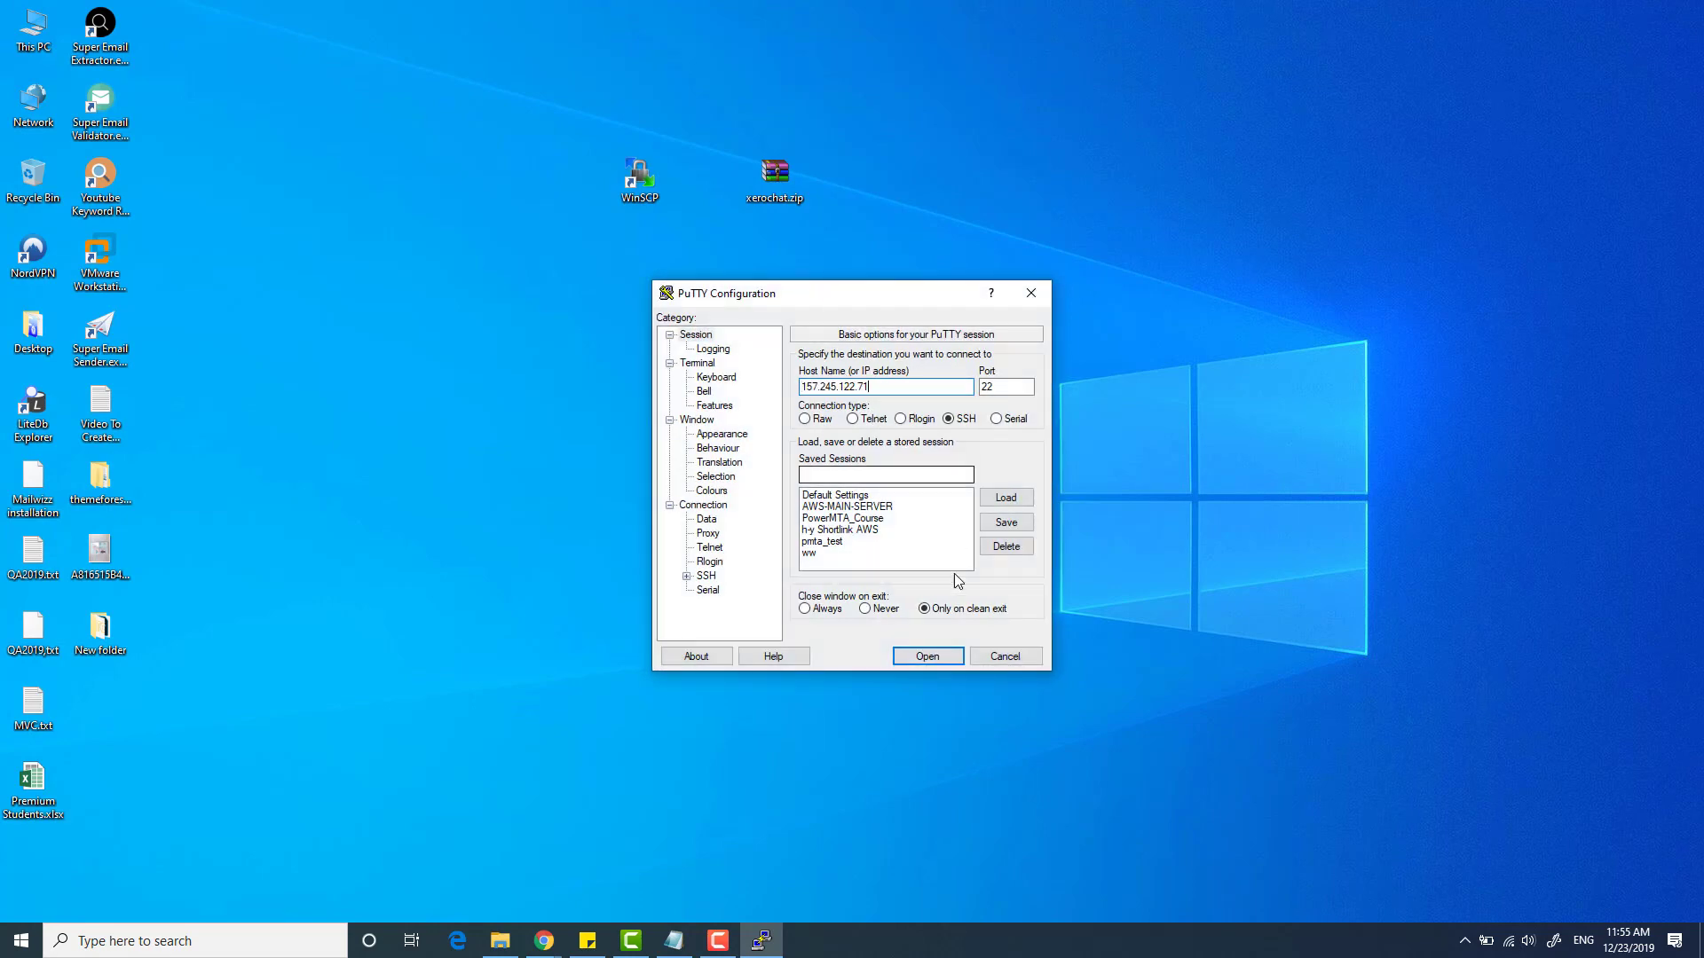
click(927, 657)
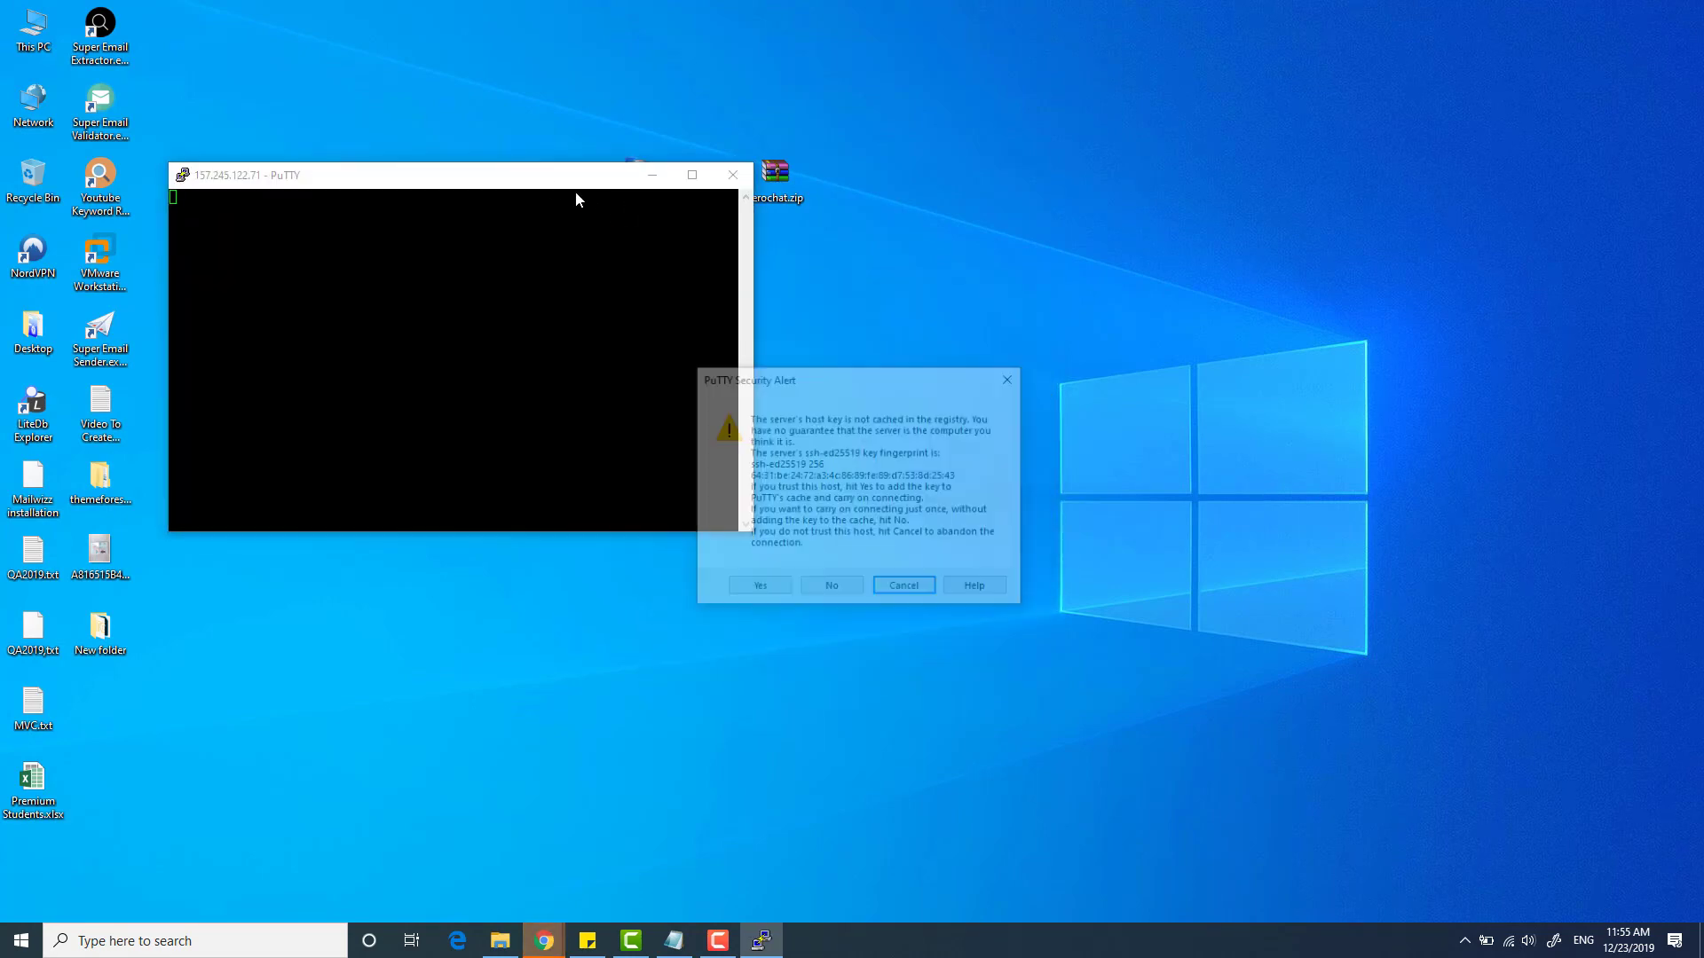
click(758, 588)
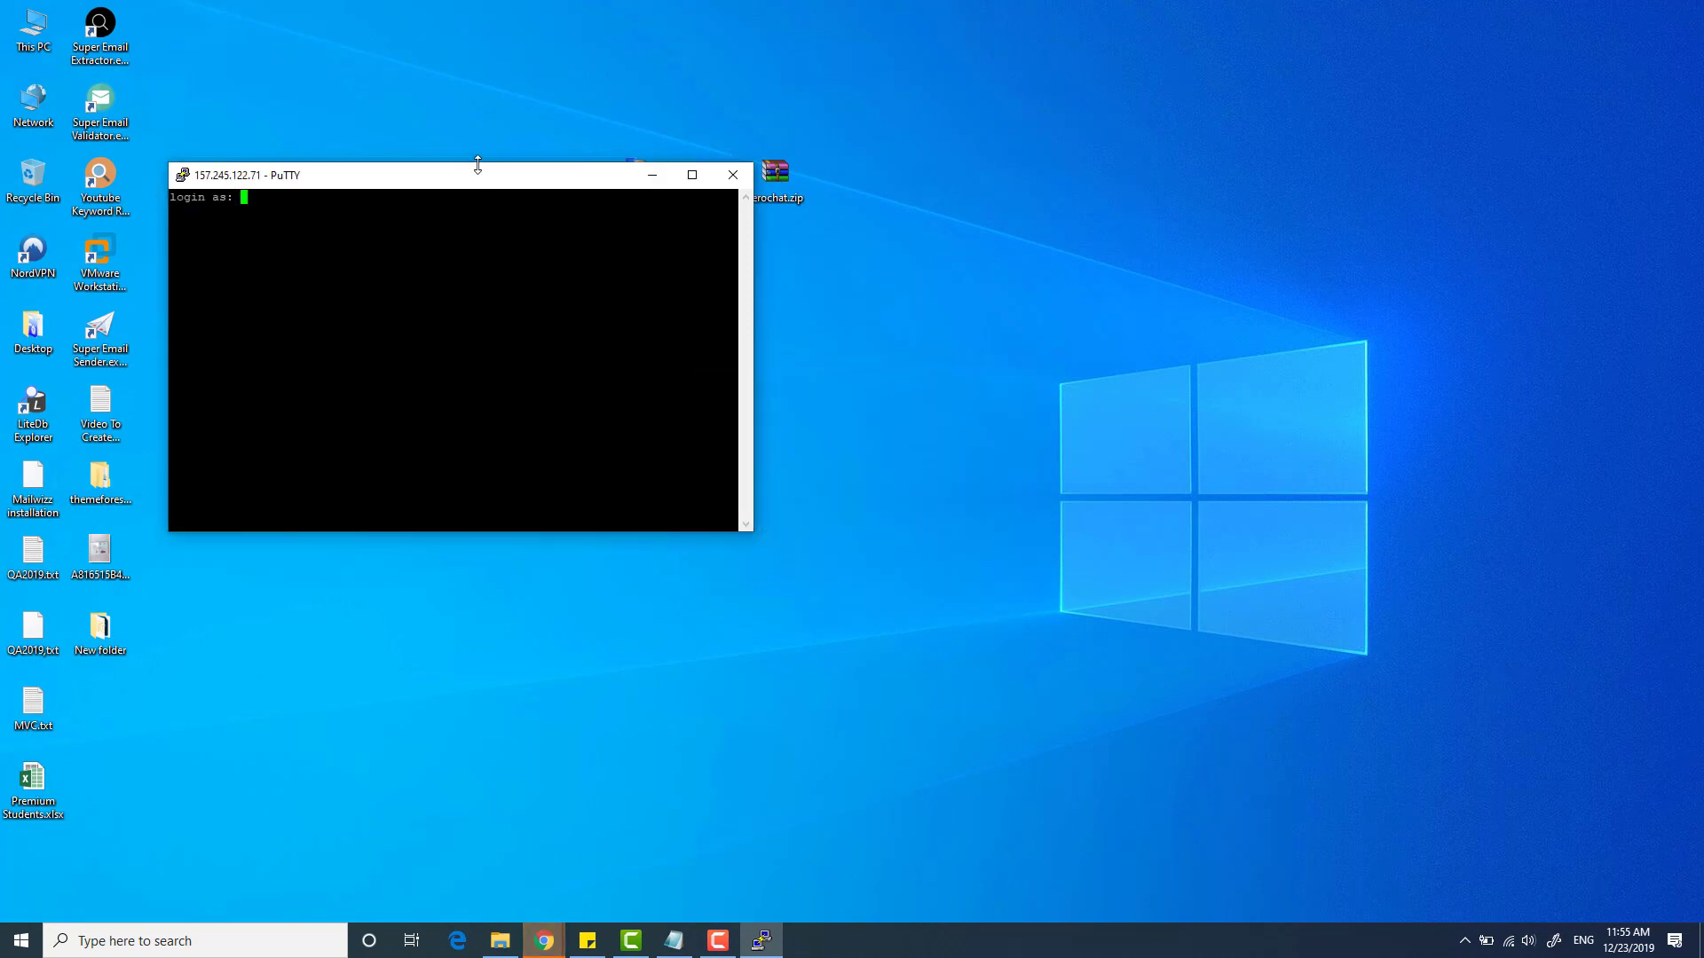
drag(475, 169, 870, 299)
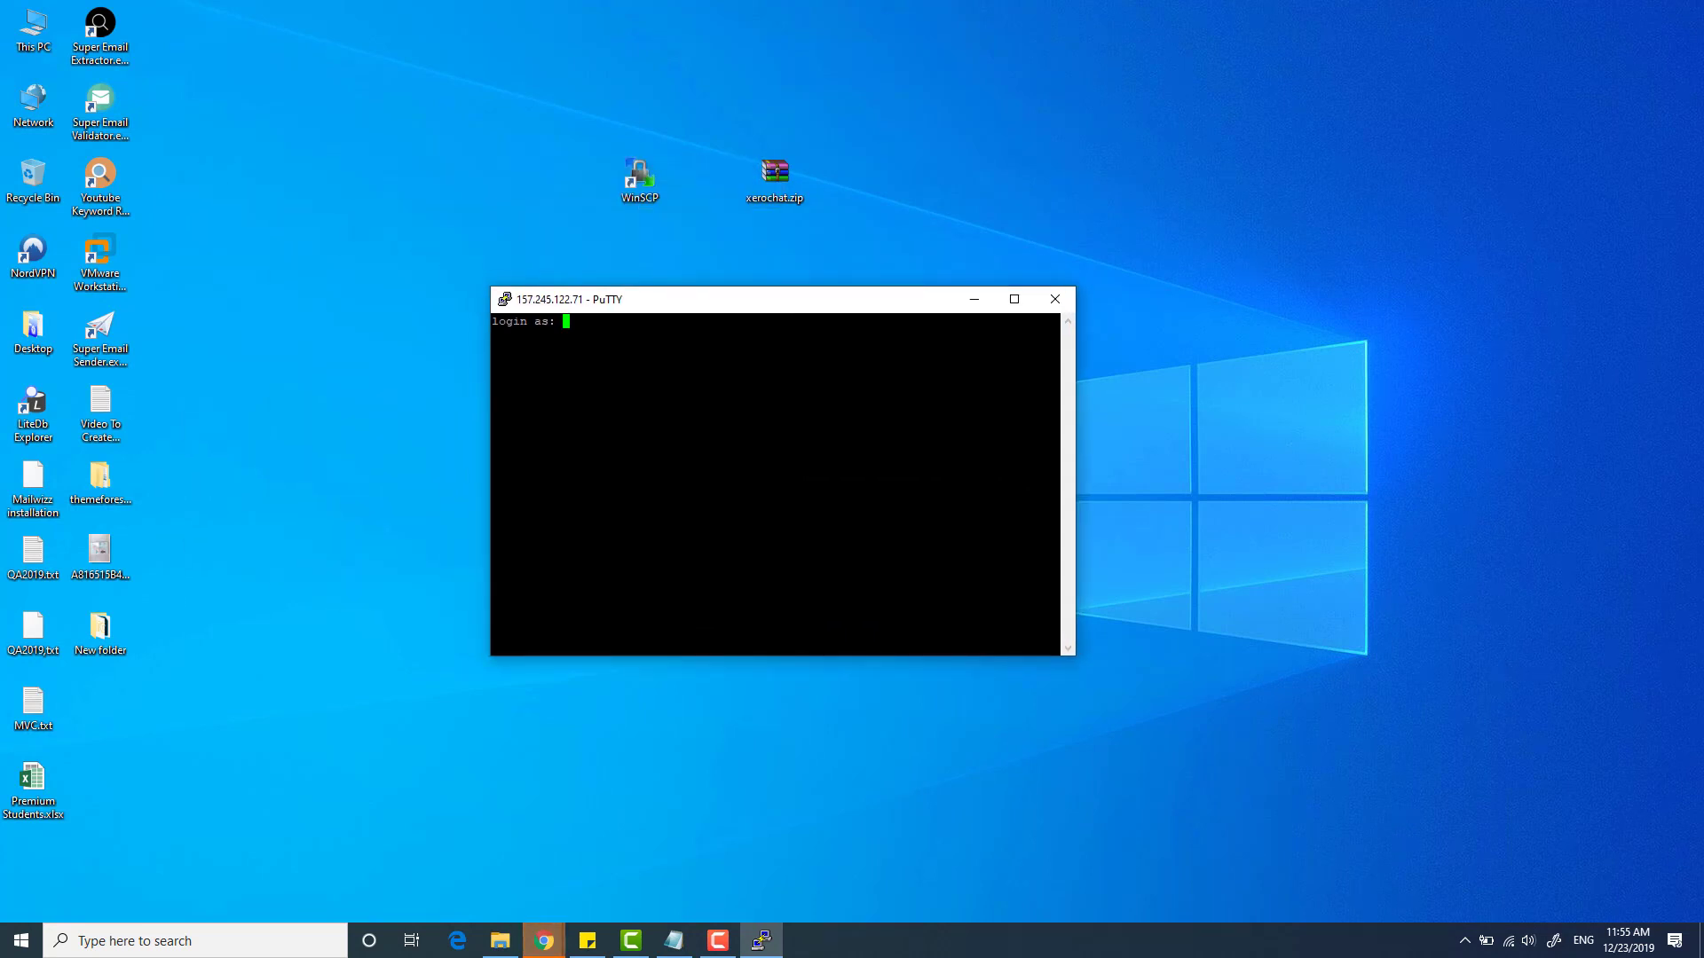
text(root)
key(Return)
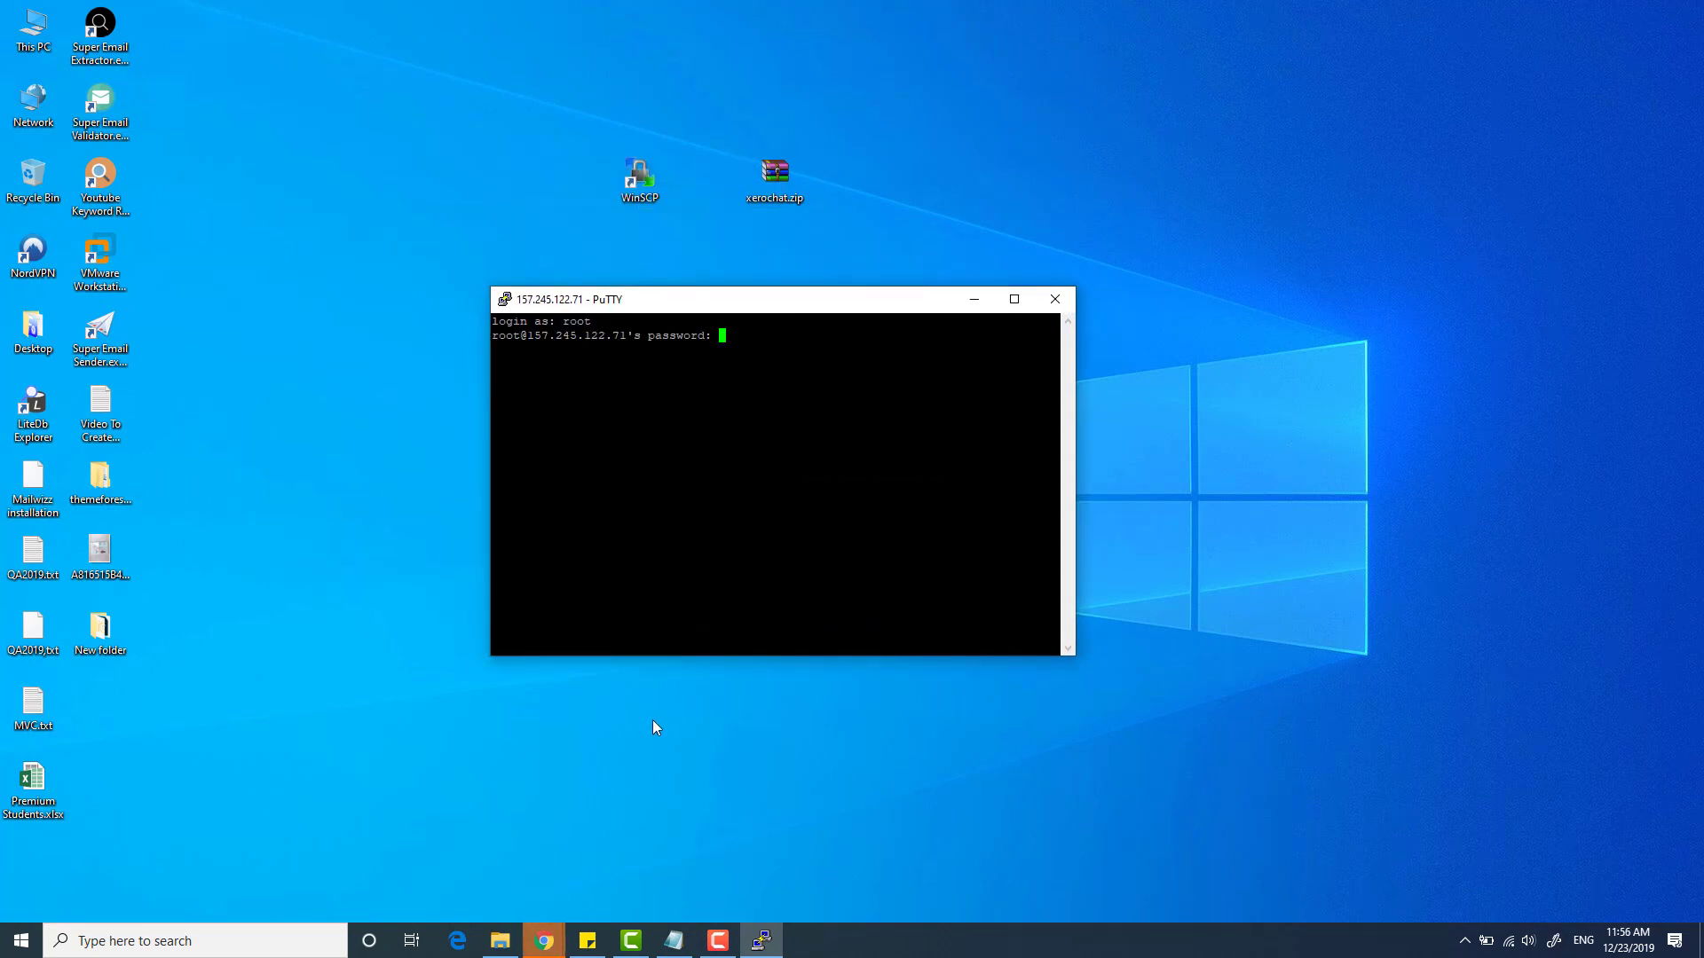
Step: Enter the emailed root password and change it to a new root password
mouse_move(545, 941)
click(825, 861)
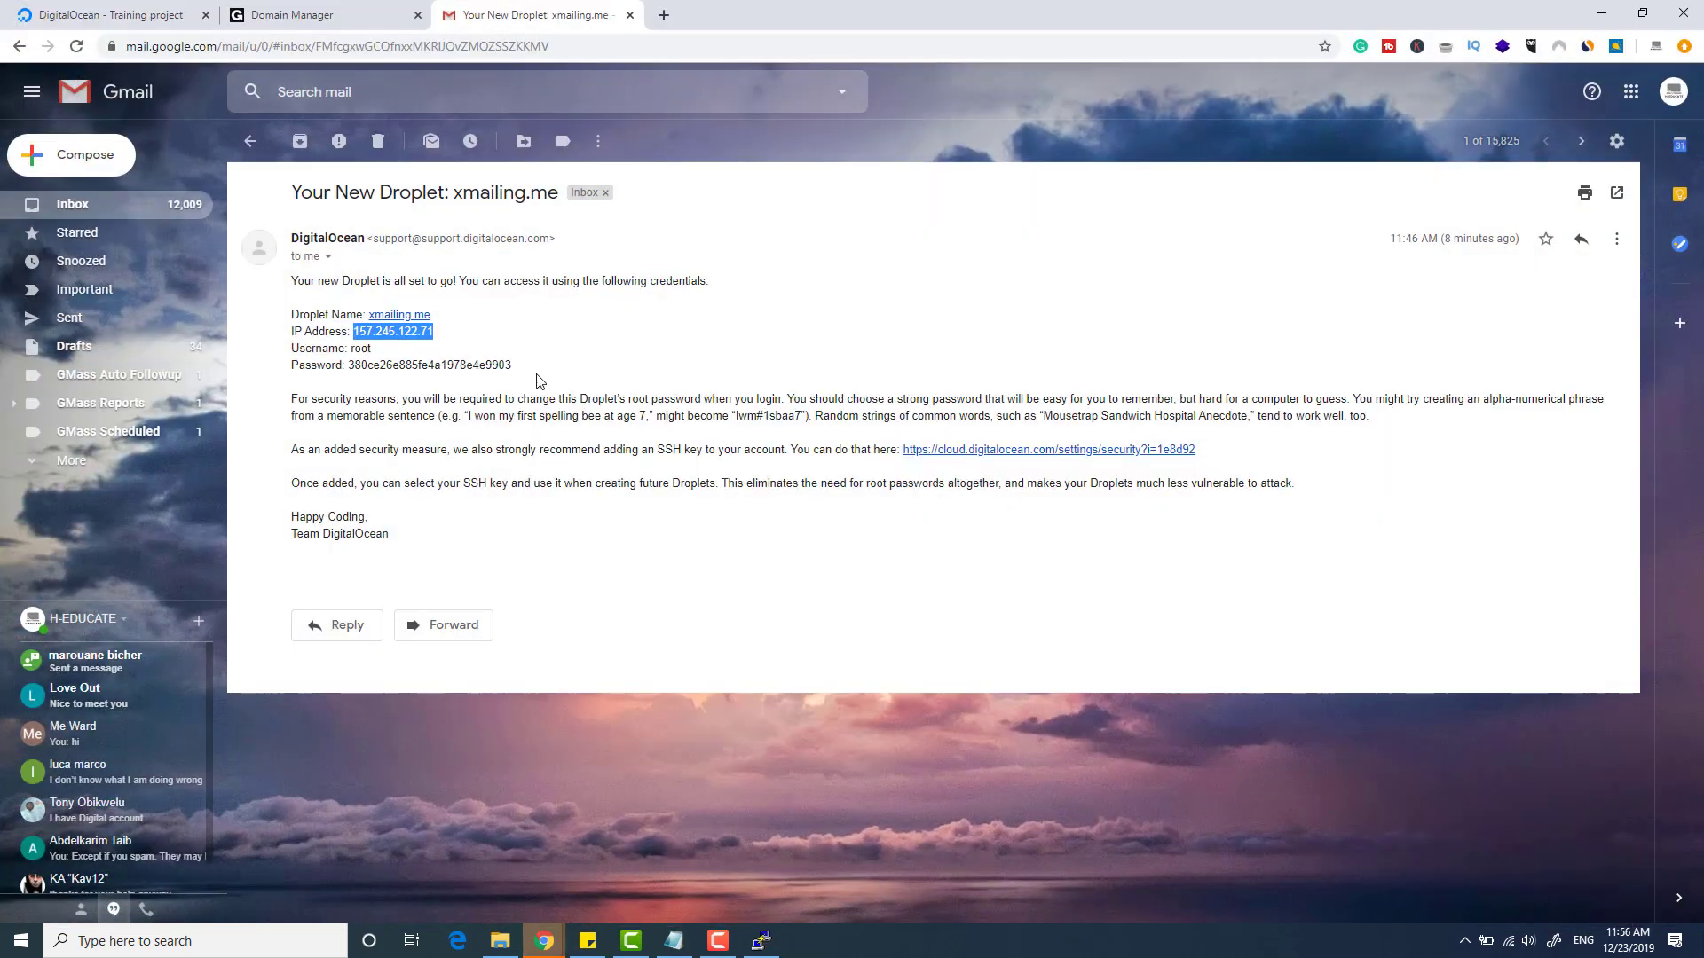
double_click(457, 363)
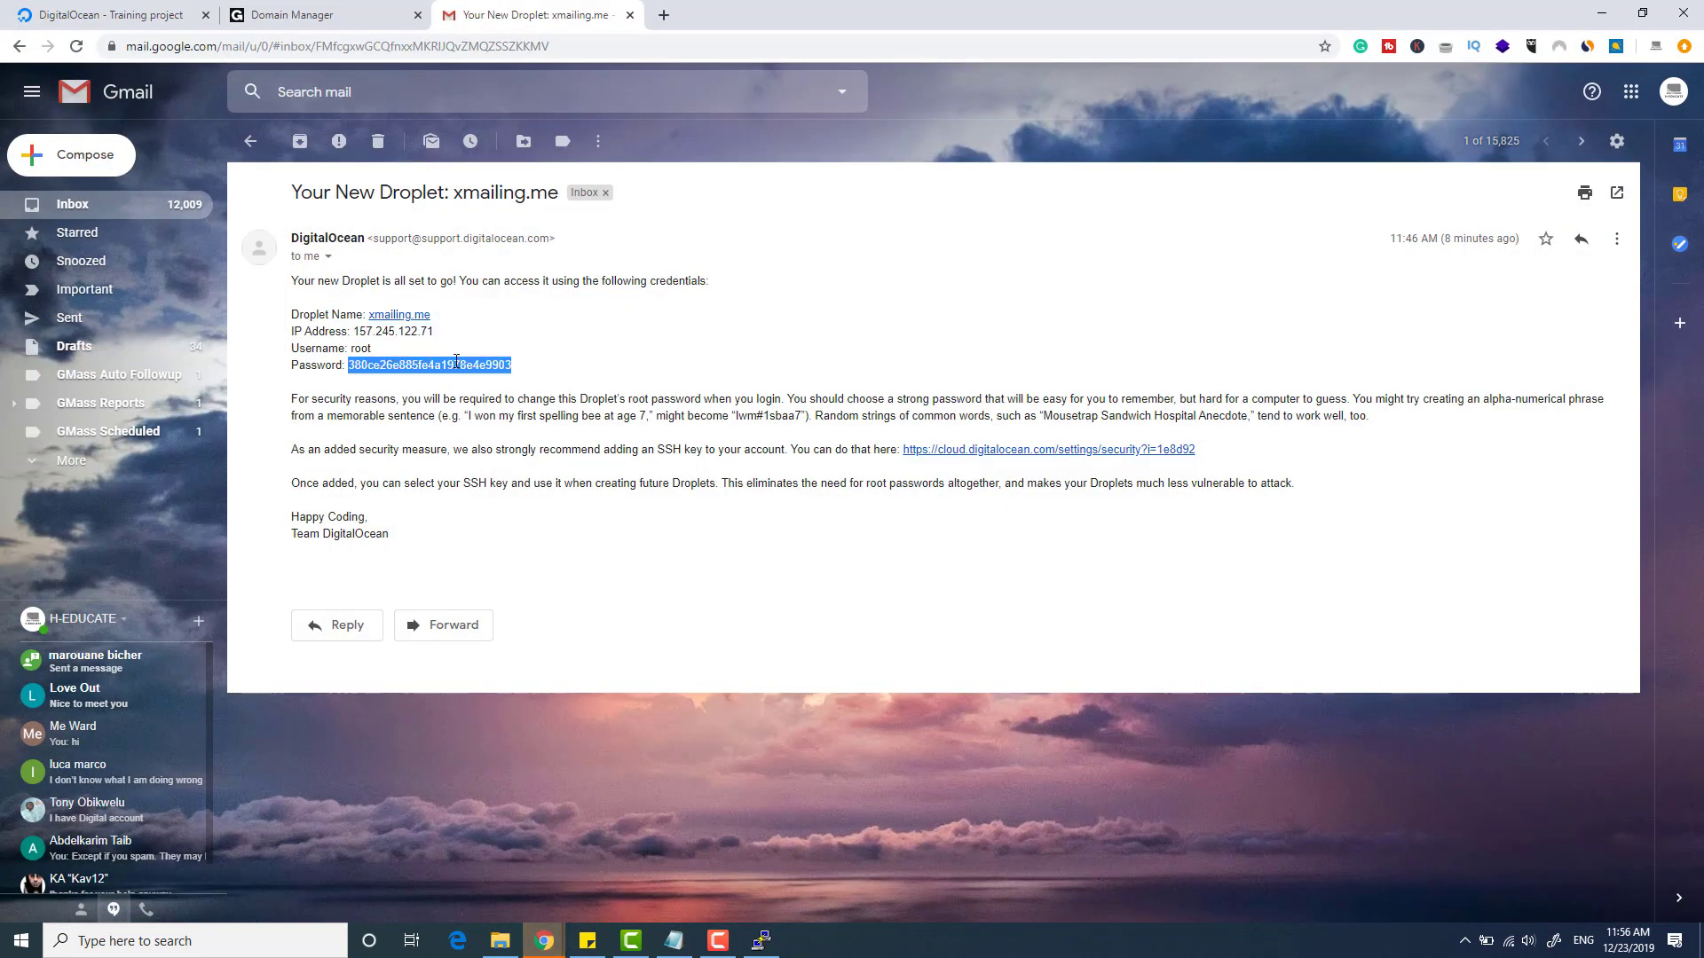
click(1601, 14)
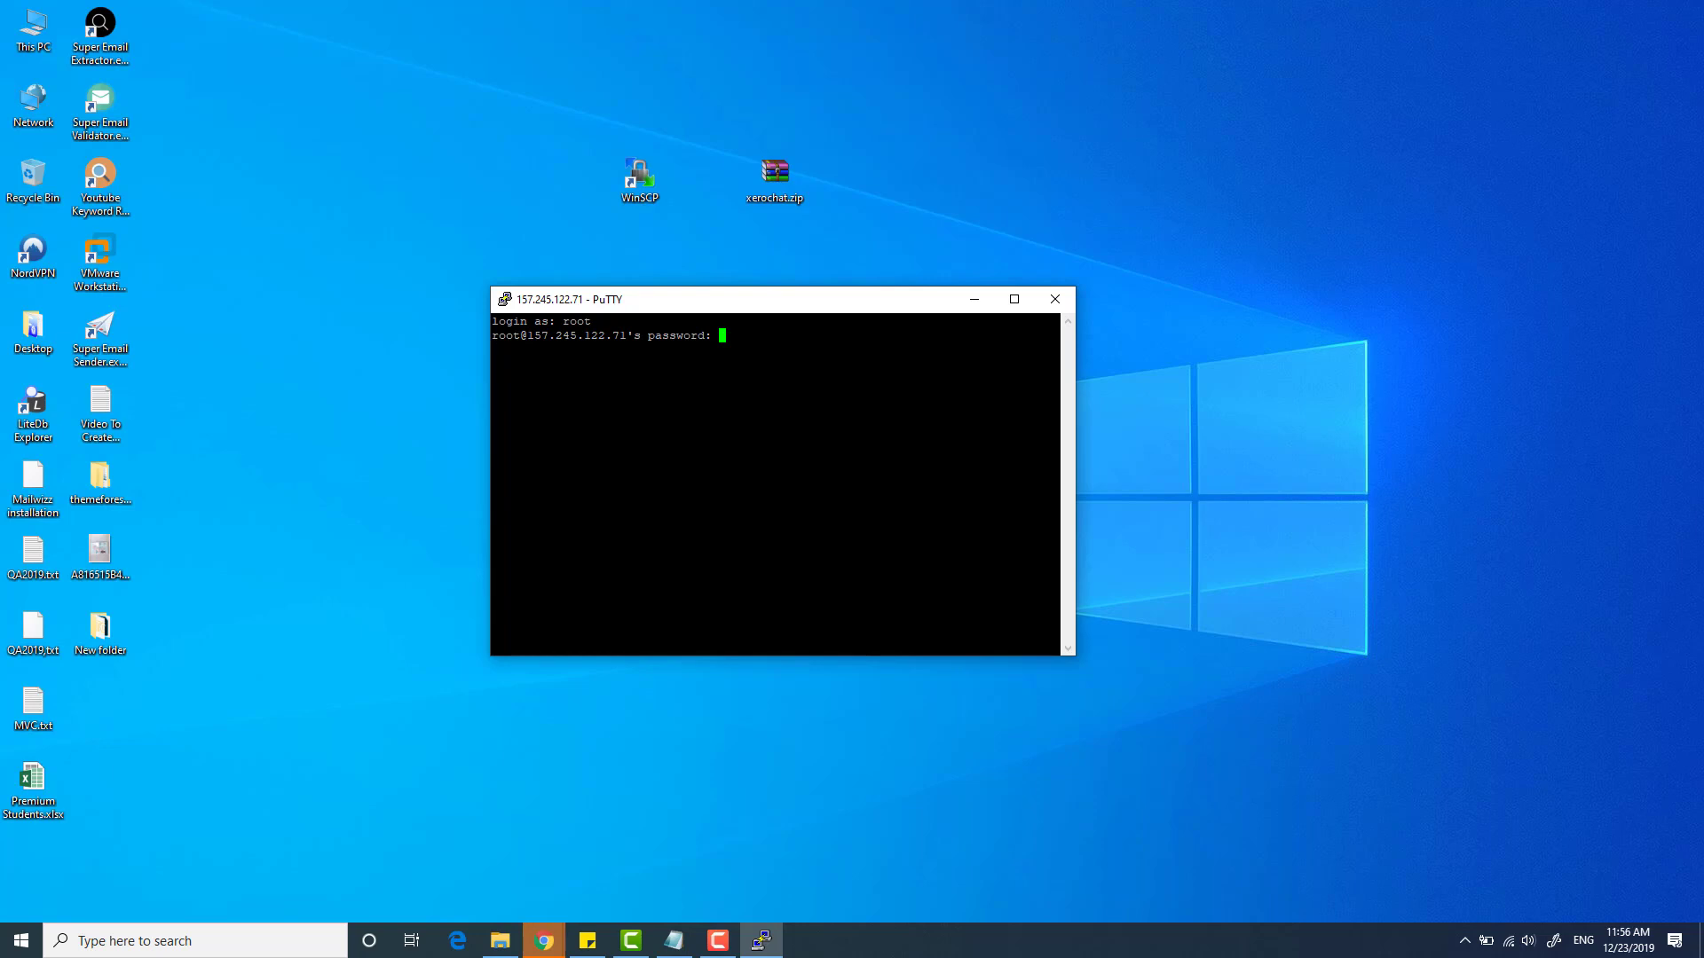
key(Return)
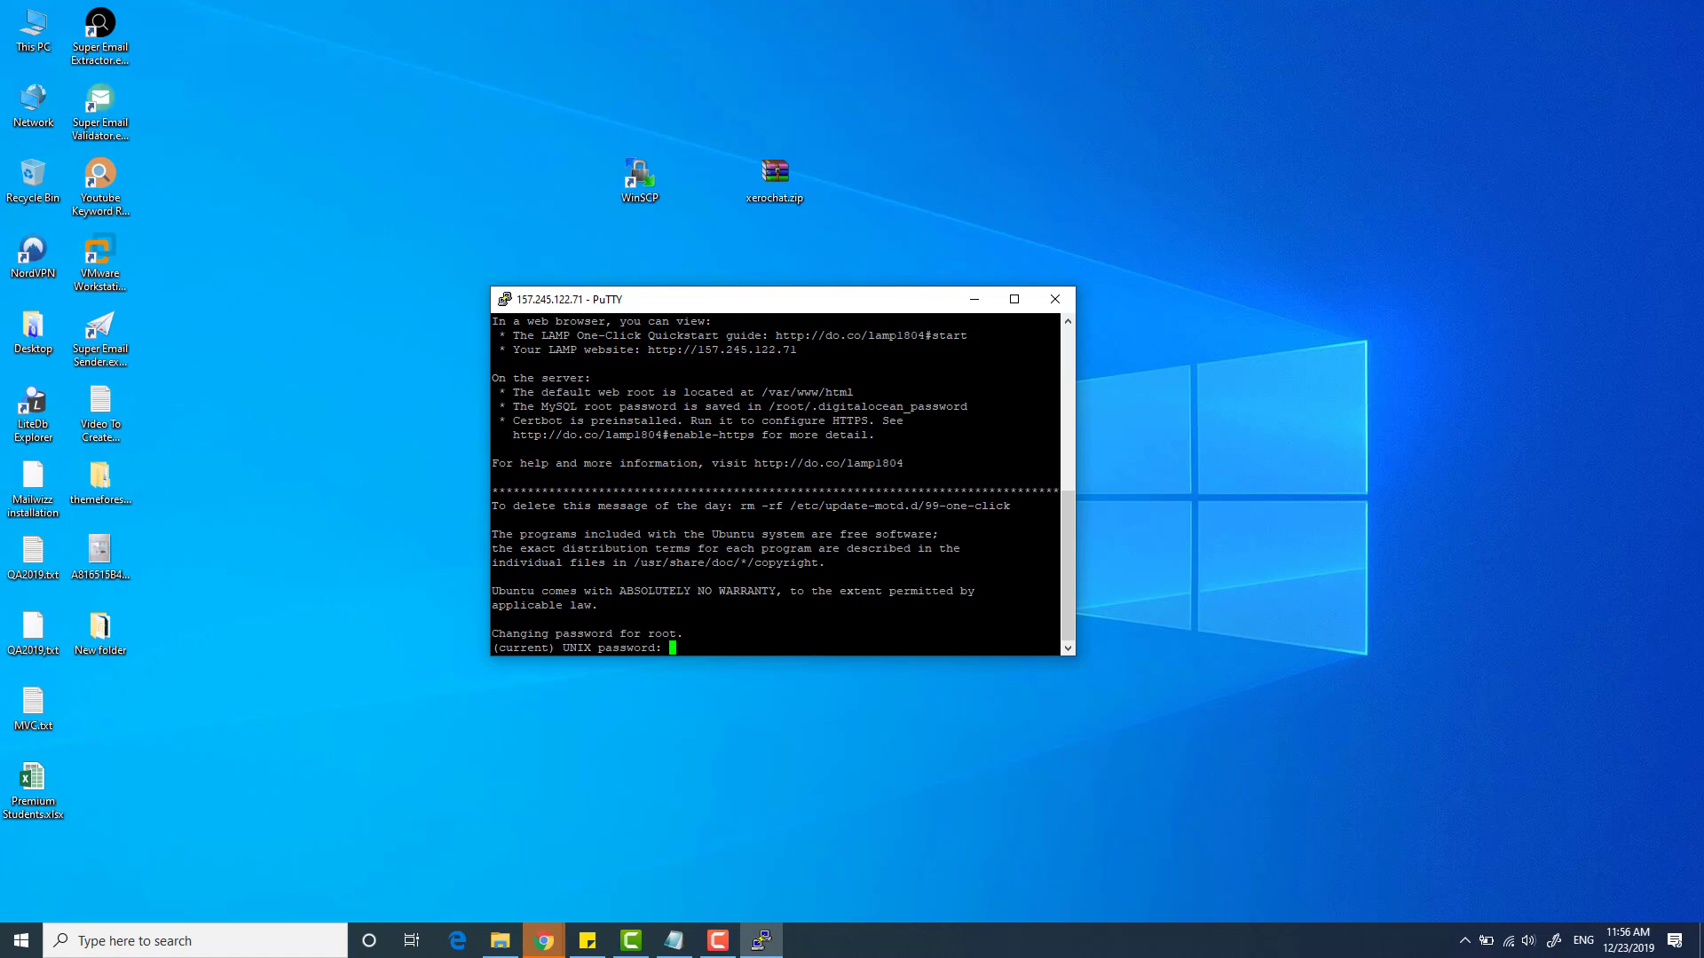
key(Return)
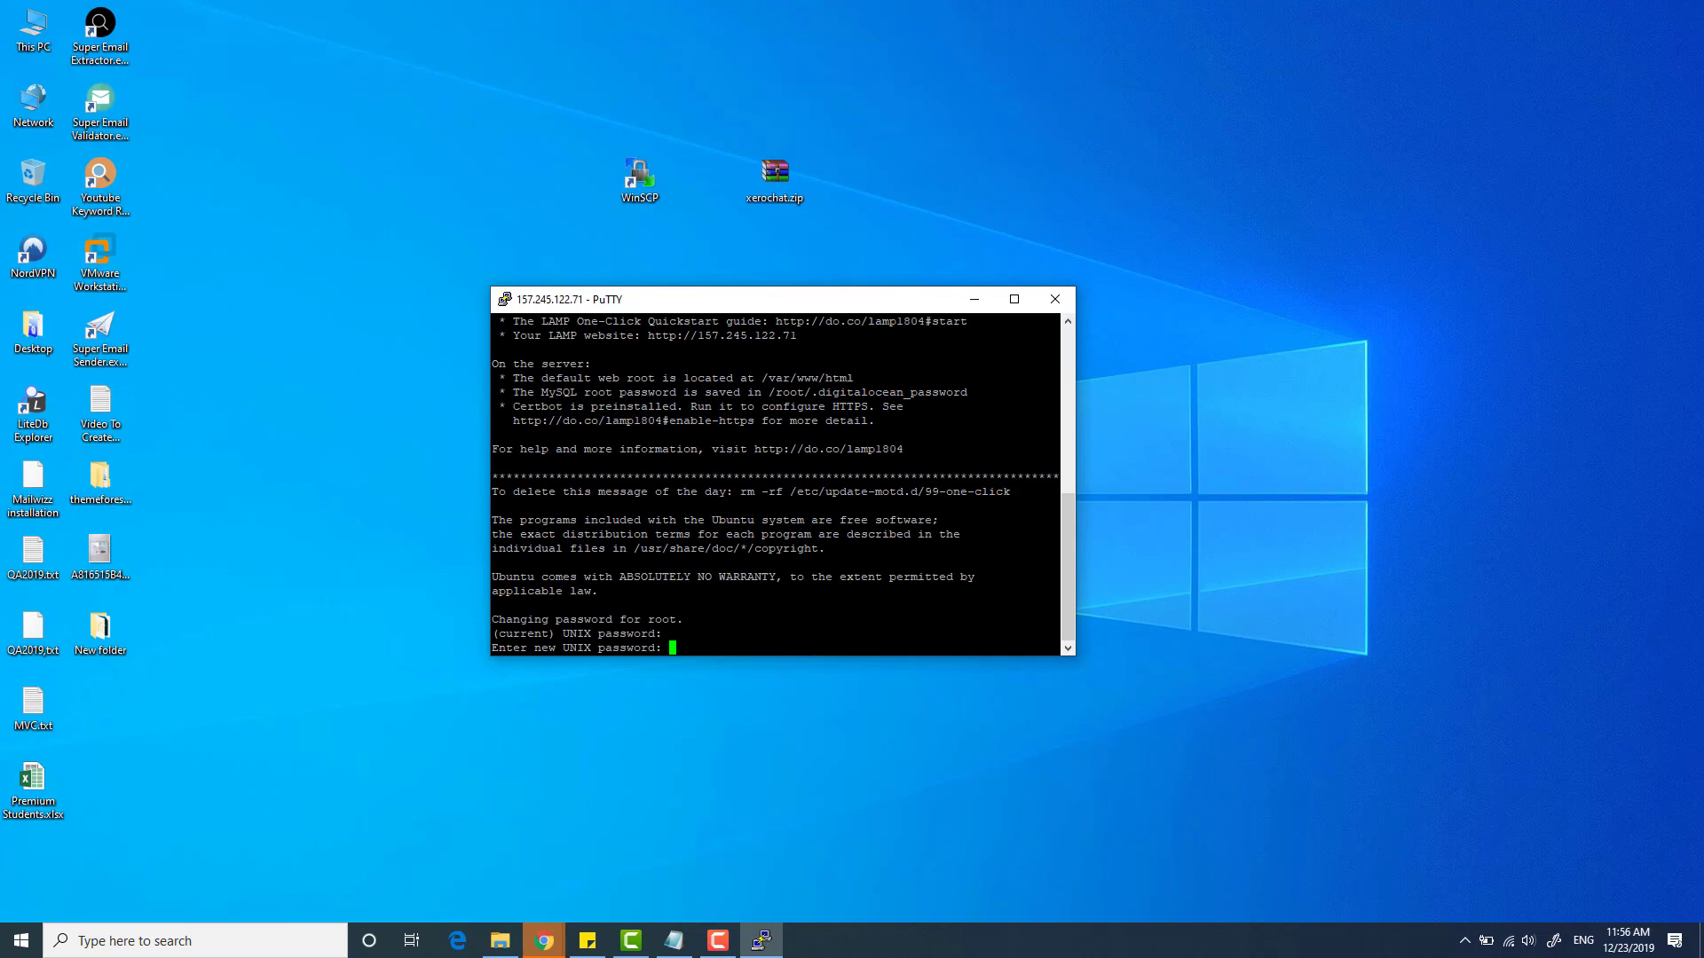
key(Return)
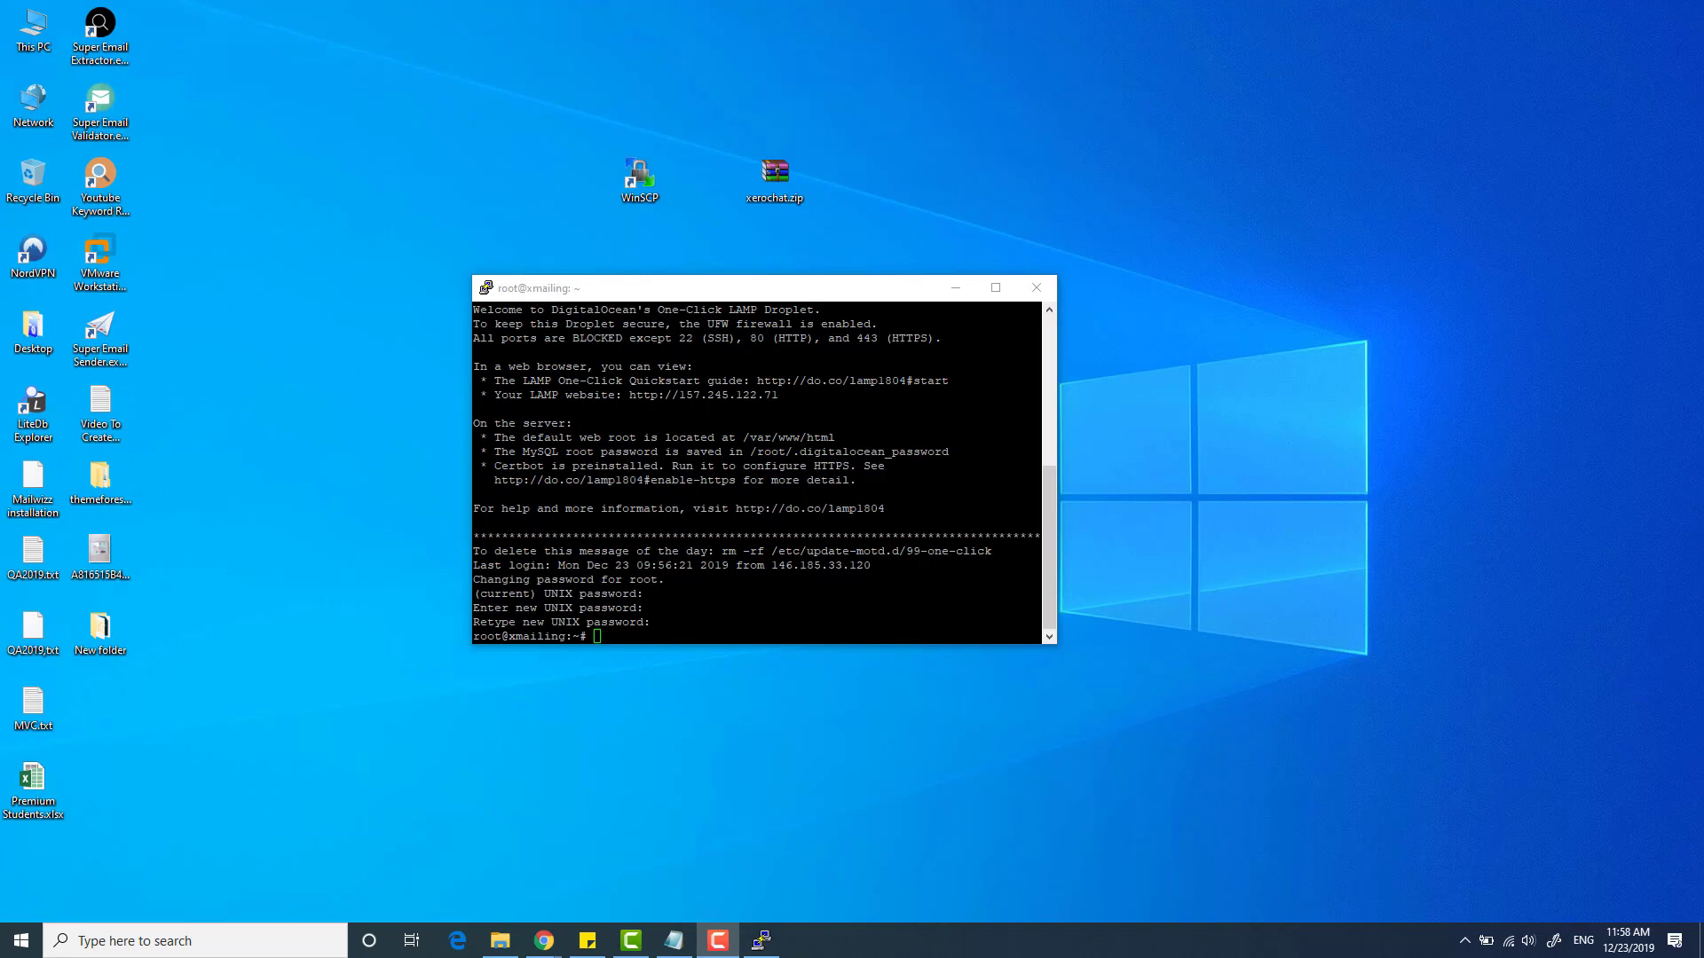
drag(621, 295, 1021, 305)
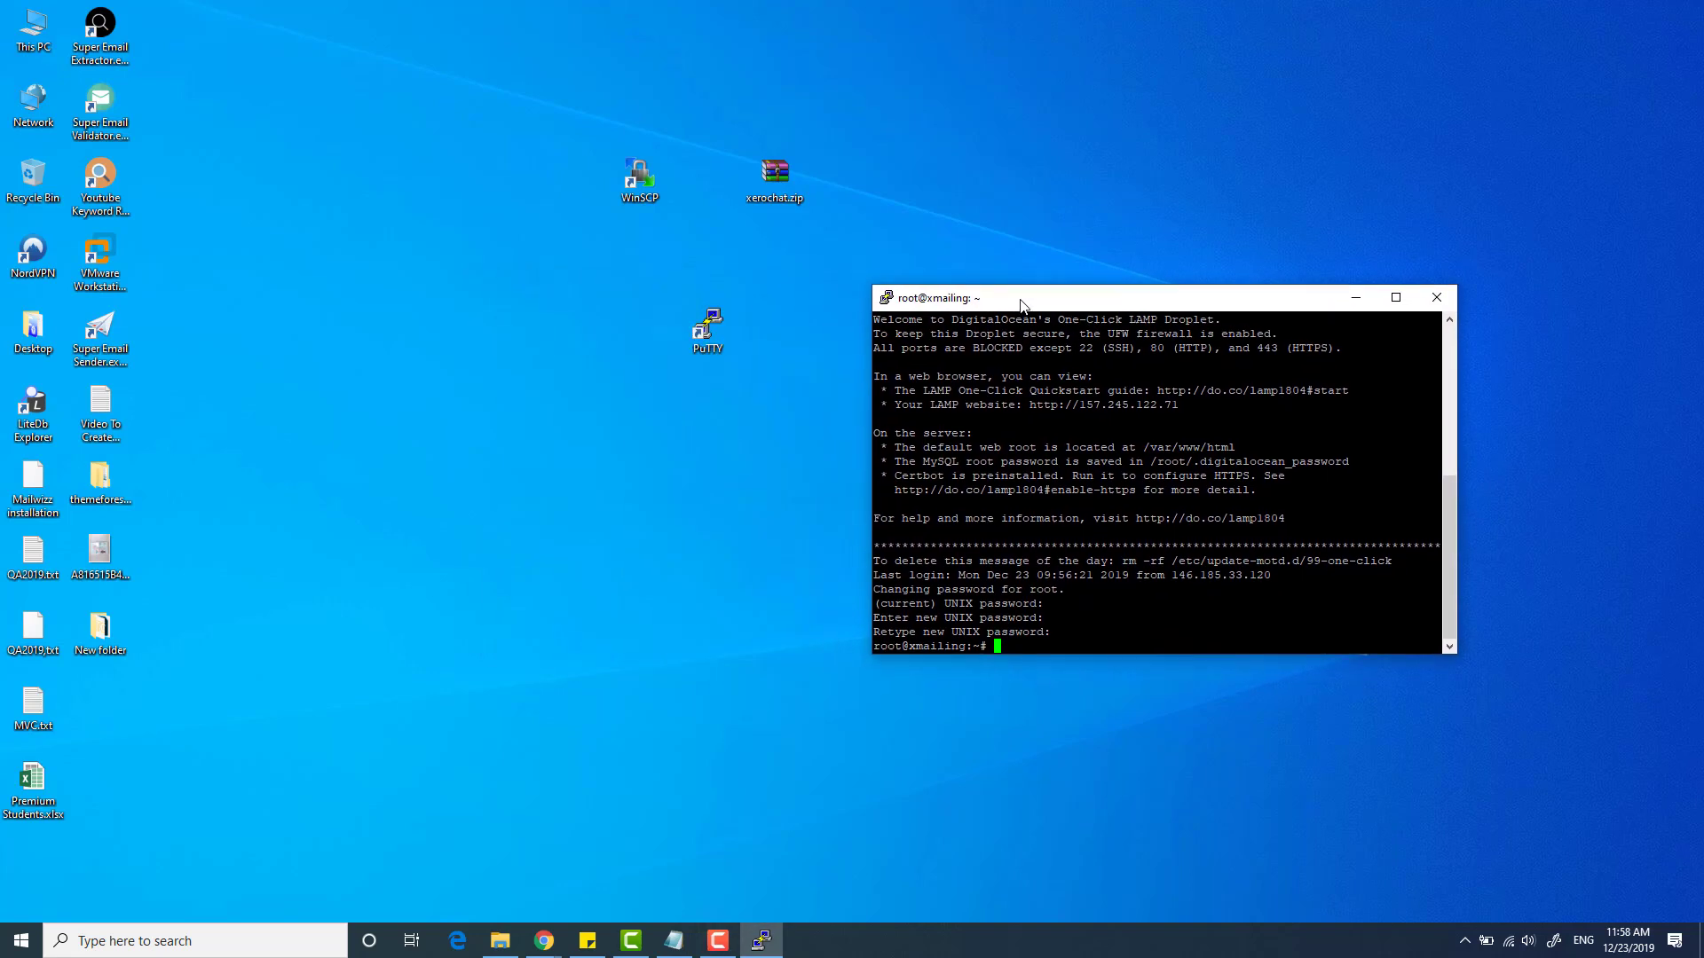
click(639, 168)
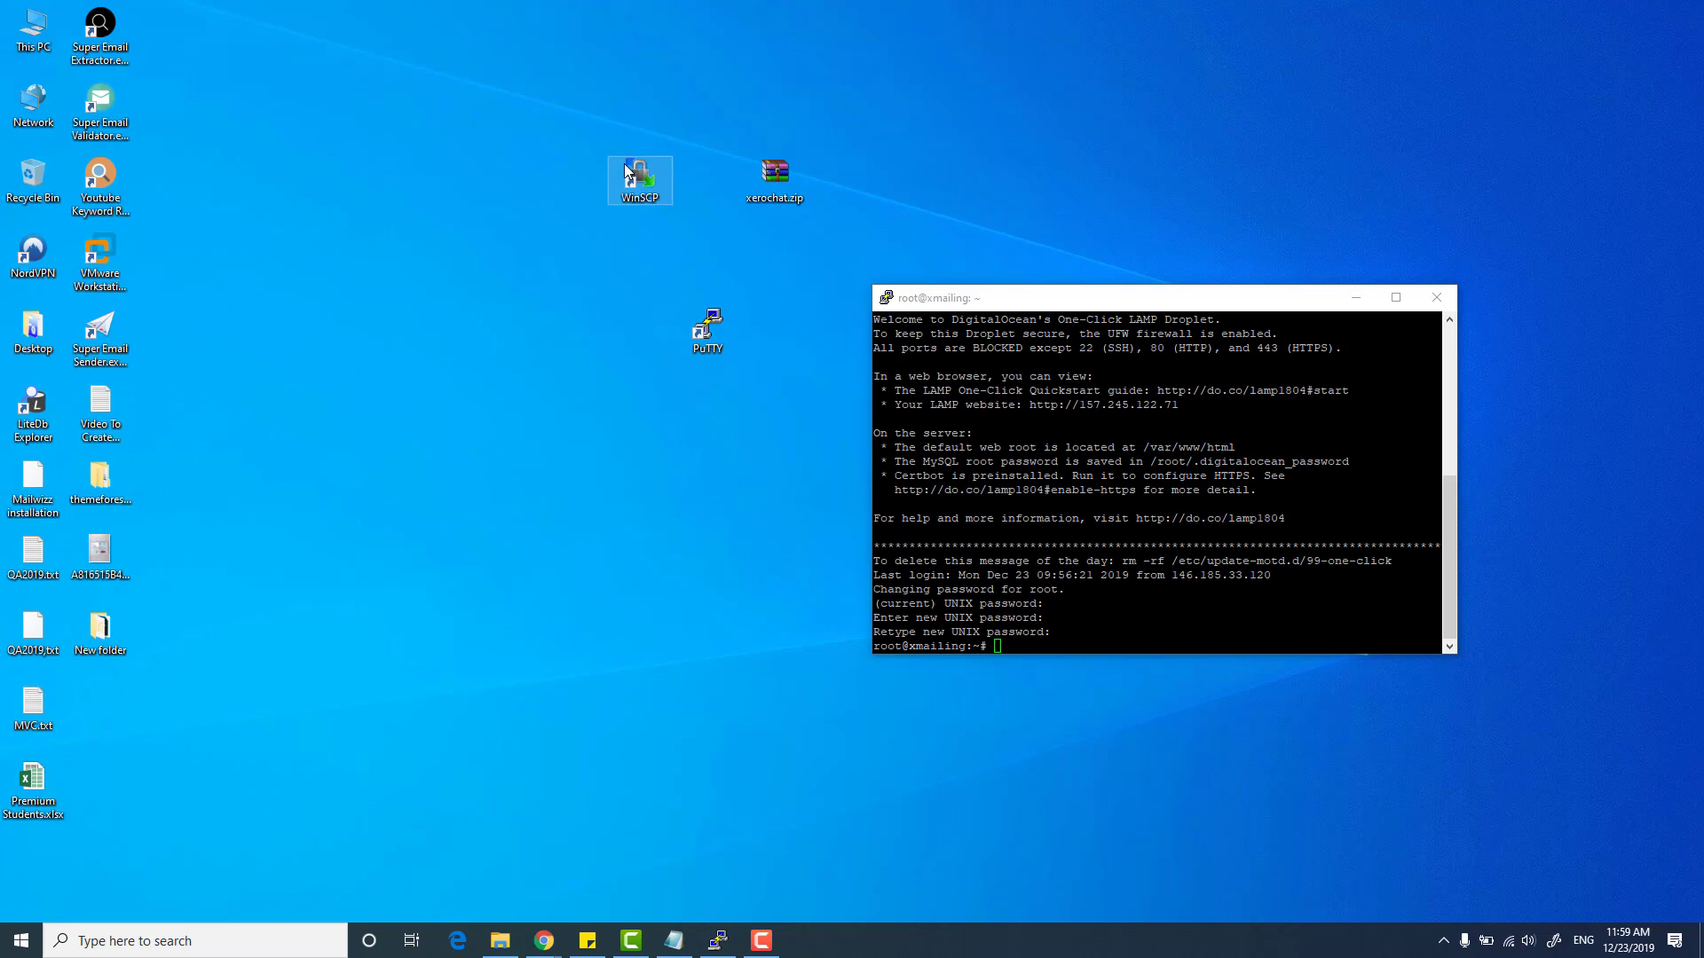
Step: Launch WinSCP and copy the droplet IP from the Gmail email again
double_click(624, 168)
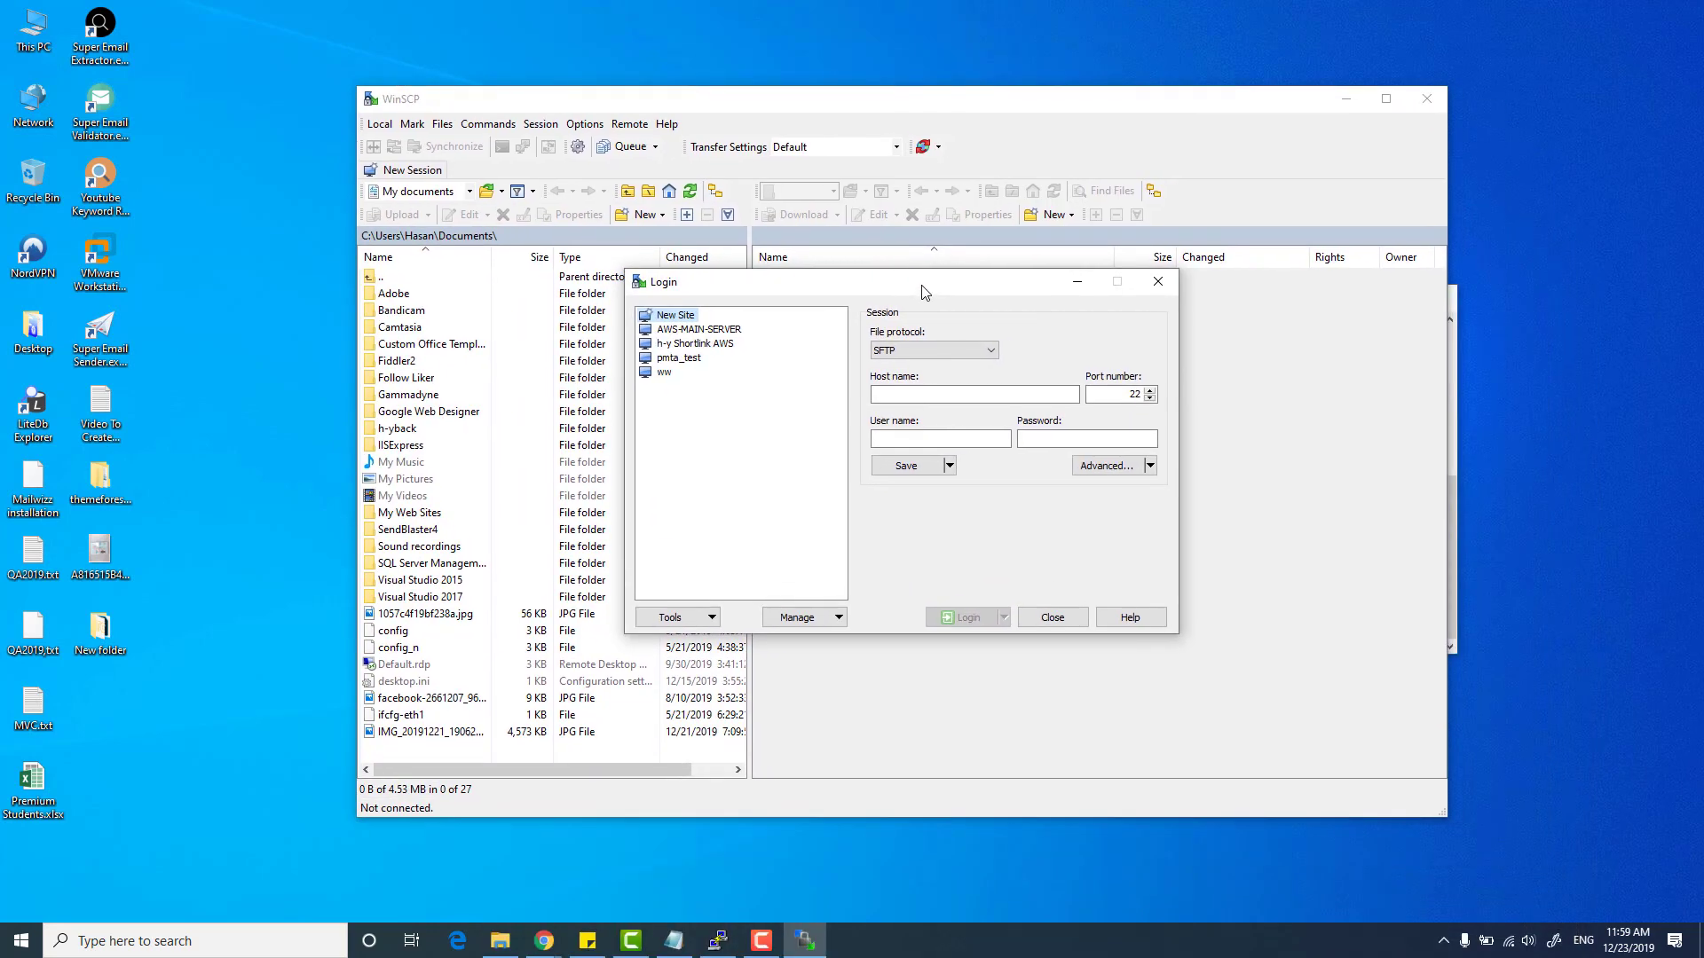
mouse_move(544, 941)
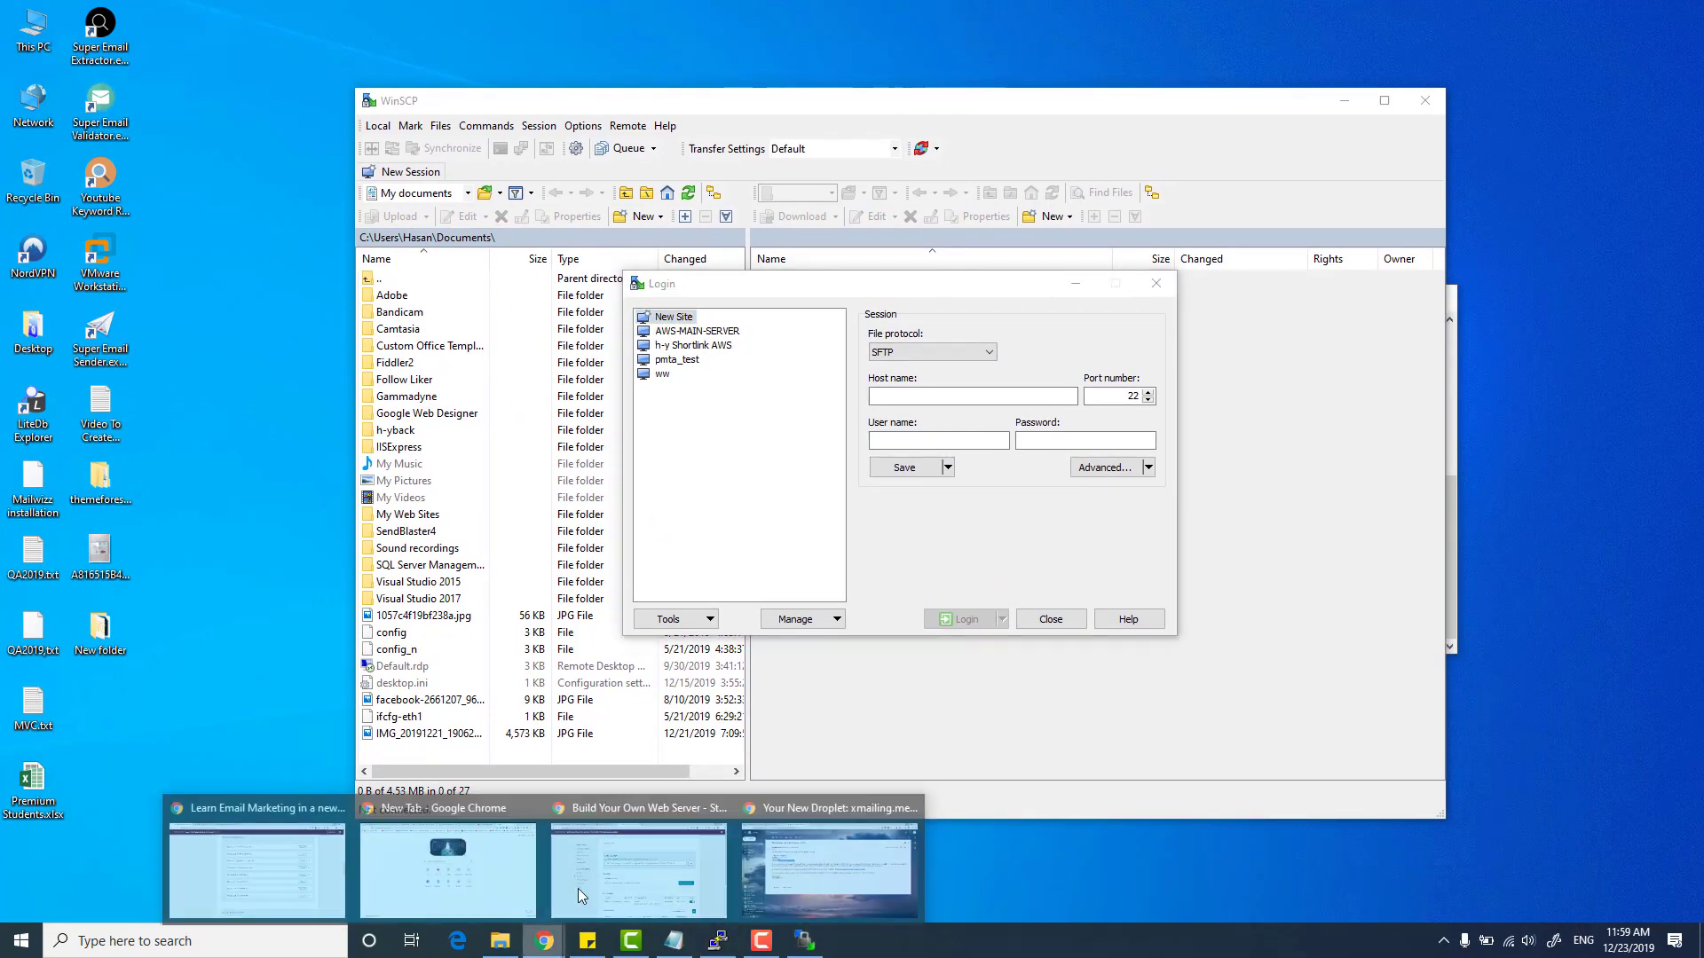
click(837, 867)
double_click(413, 331)
key(ctrl+c)
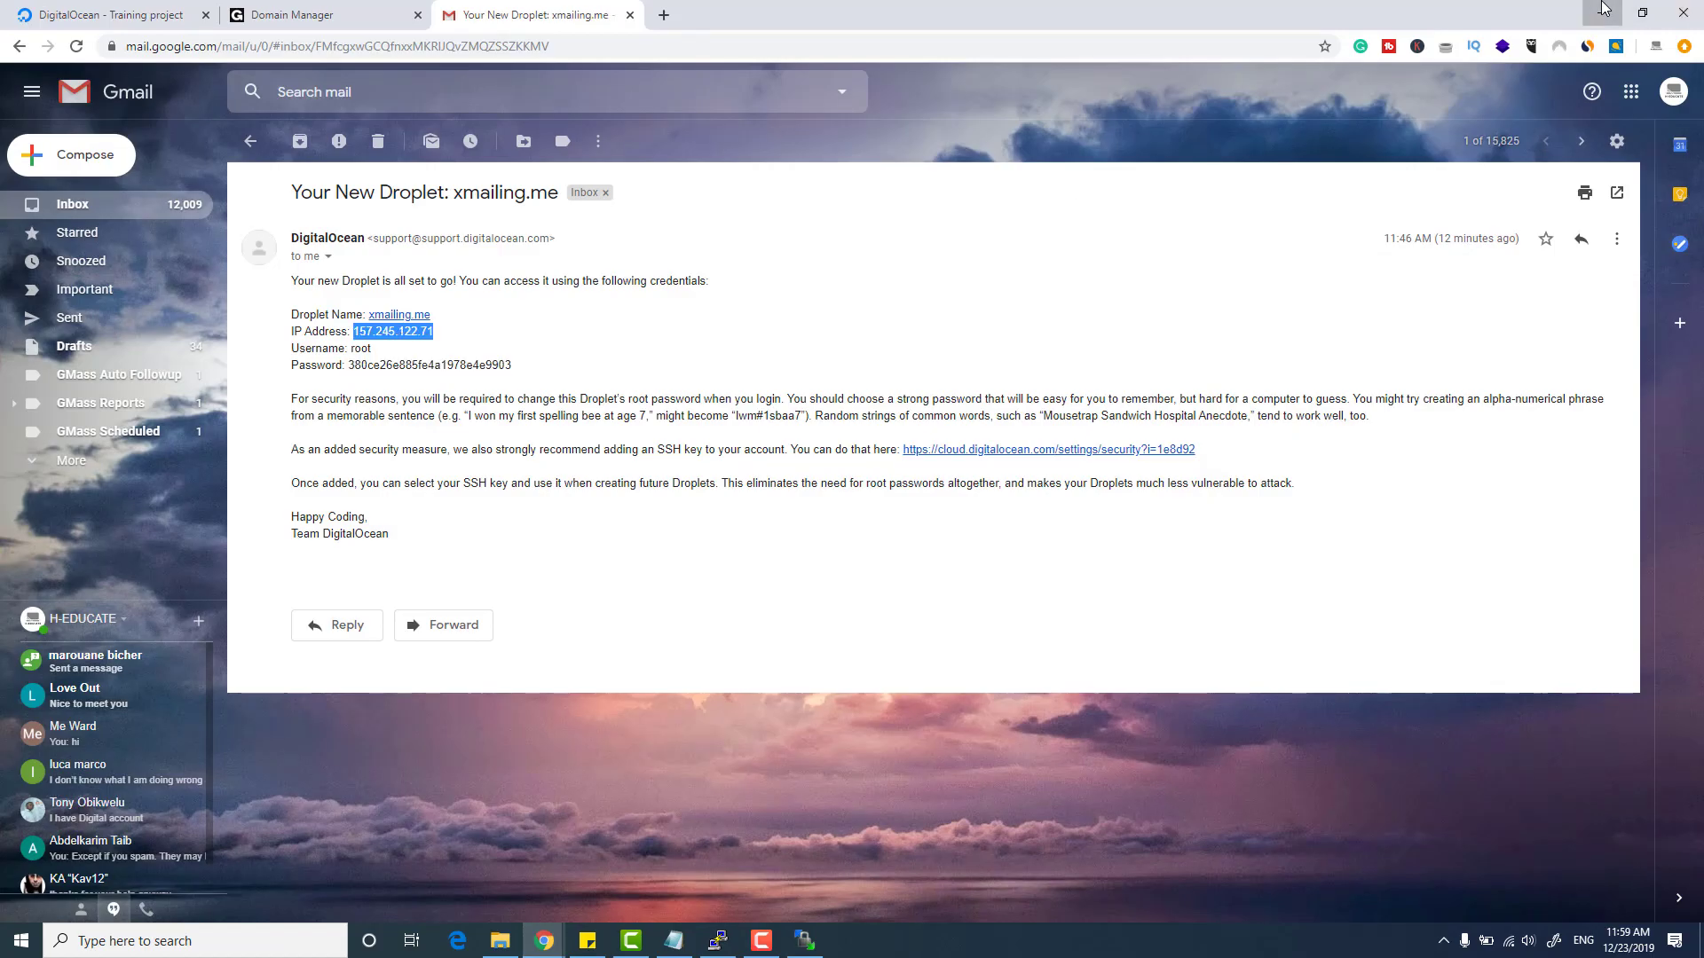
click(1602, 14)
Step: Log in to 157.245.122.71 as root with the new password, accepting the host key
click(923, 396)
key(ctrl+v)
click(924, 439)
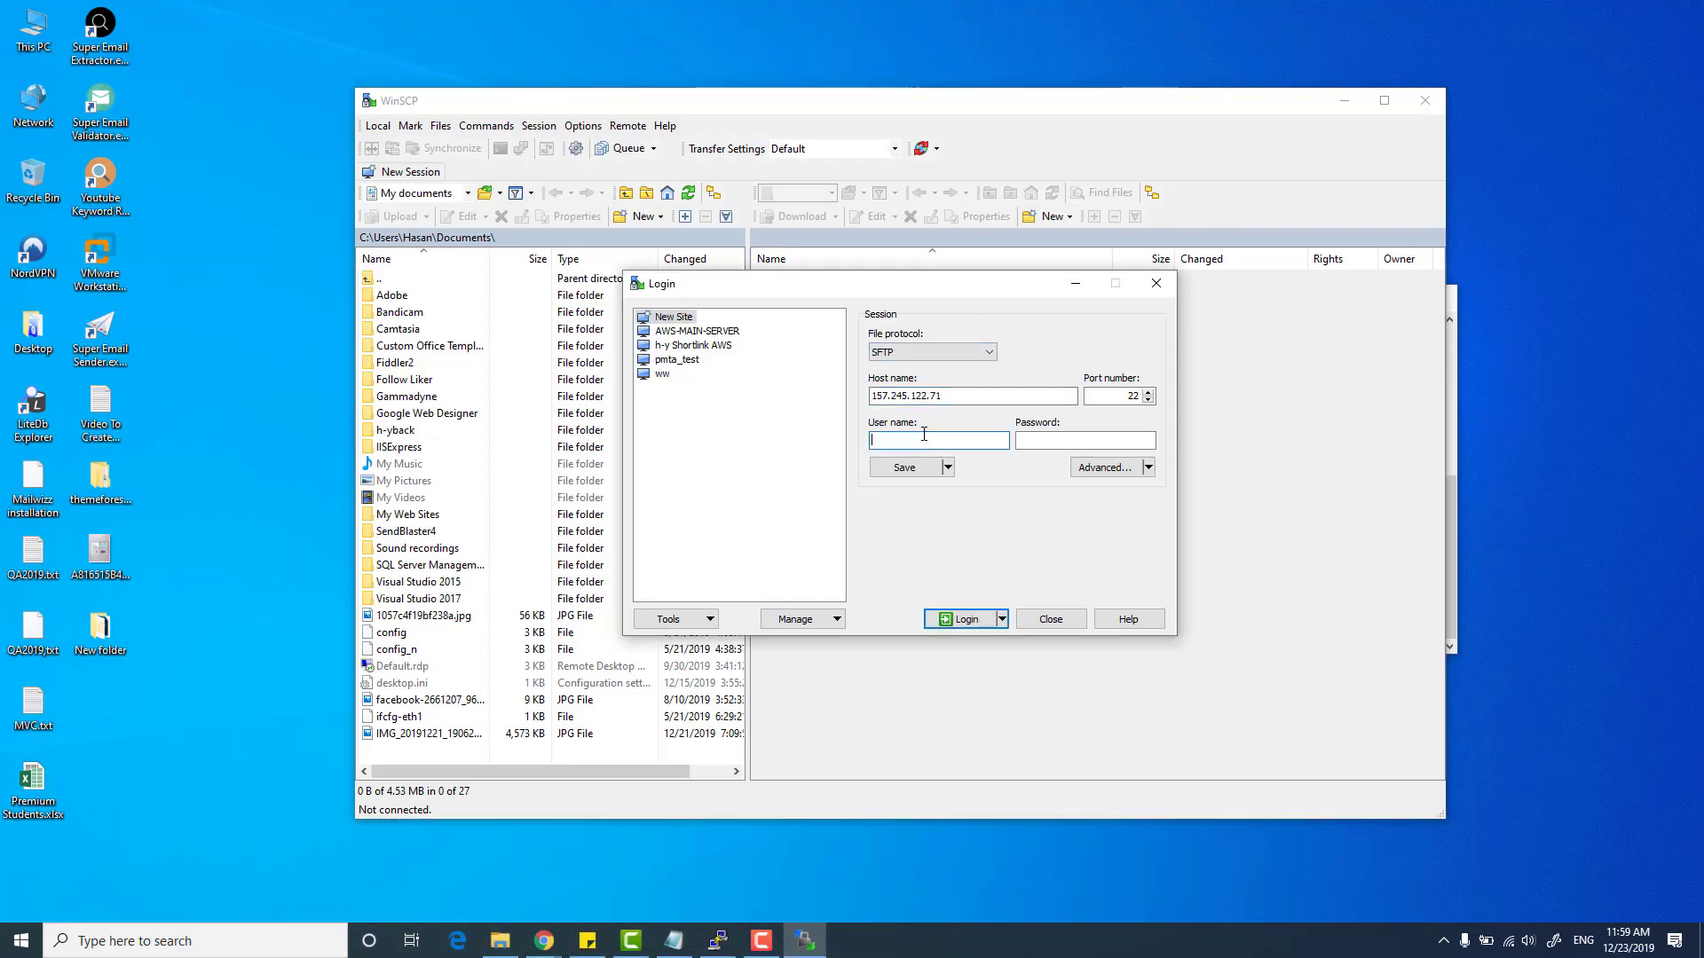
text(root)
key(Tab)
text(************)
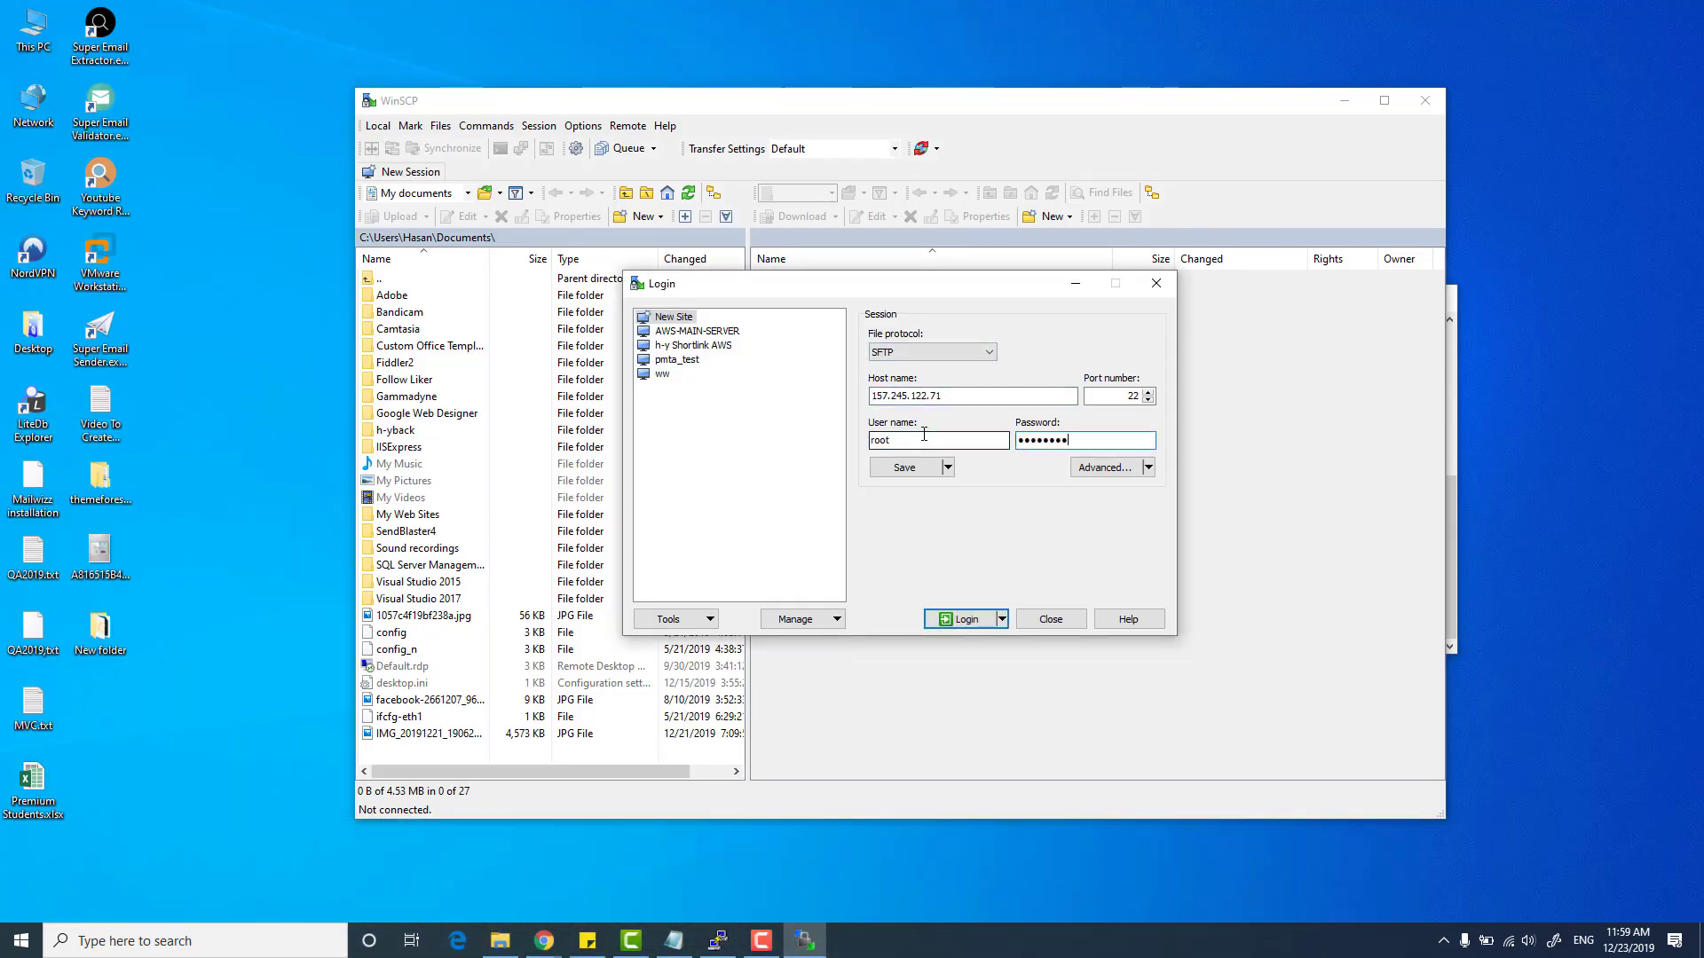
text(**)
key(Return)
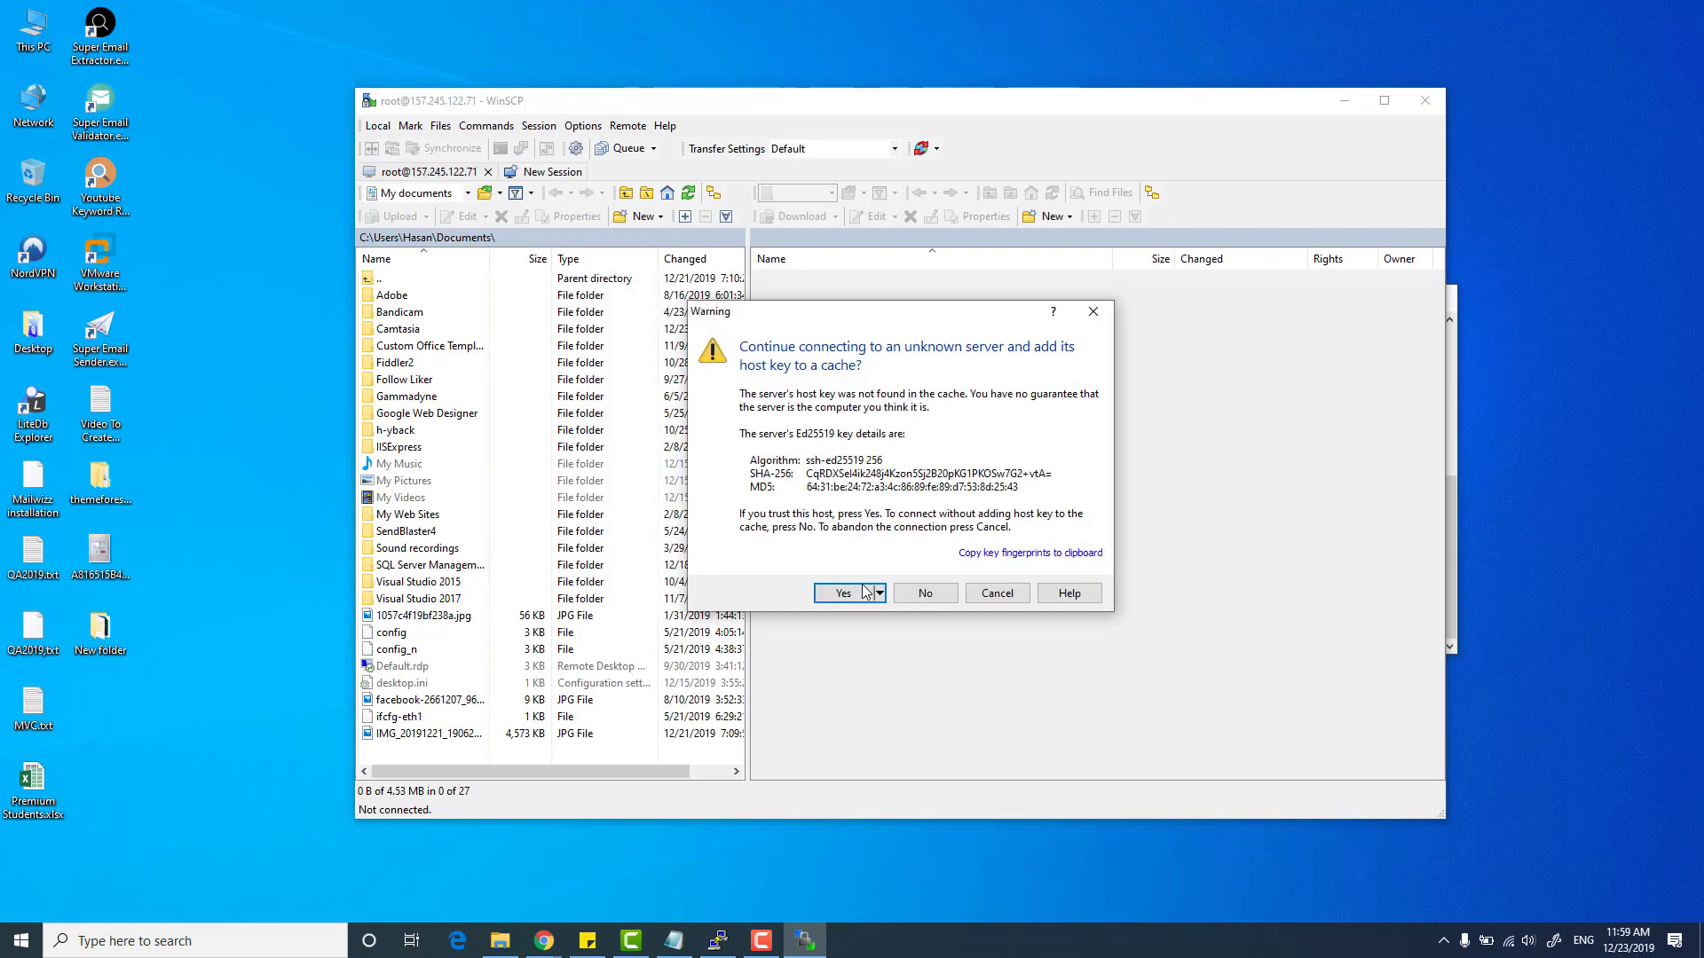
click(862, 591)
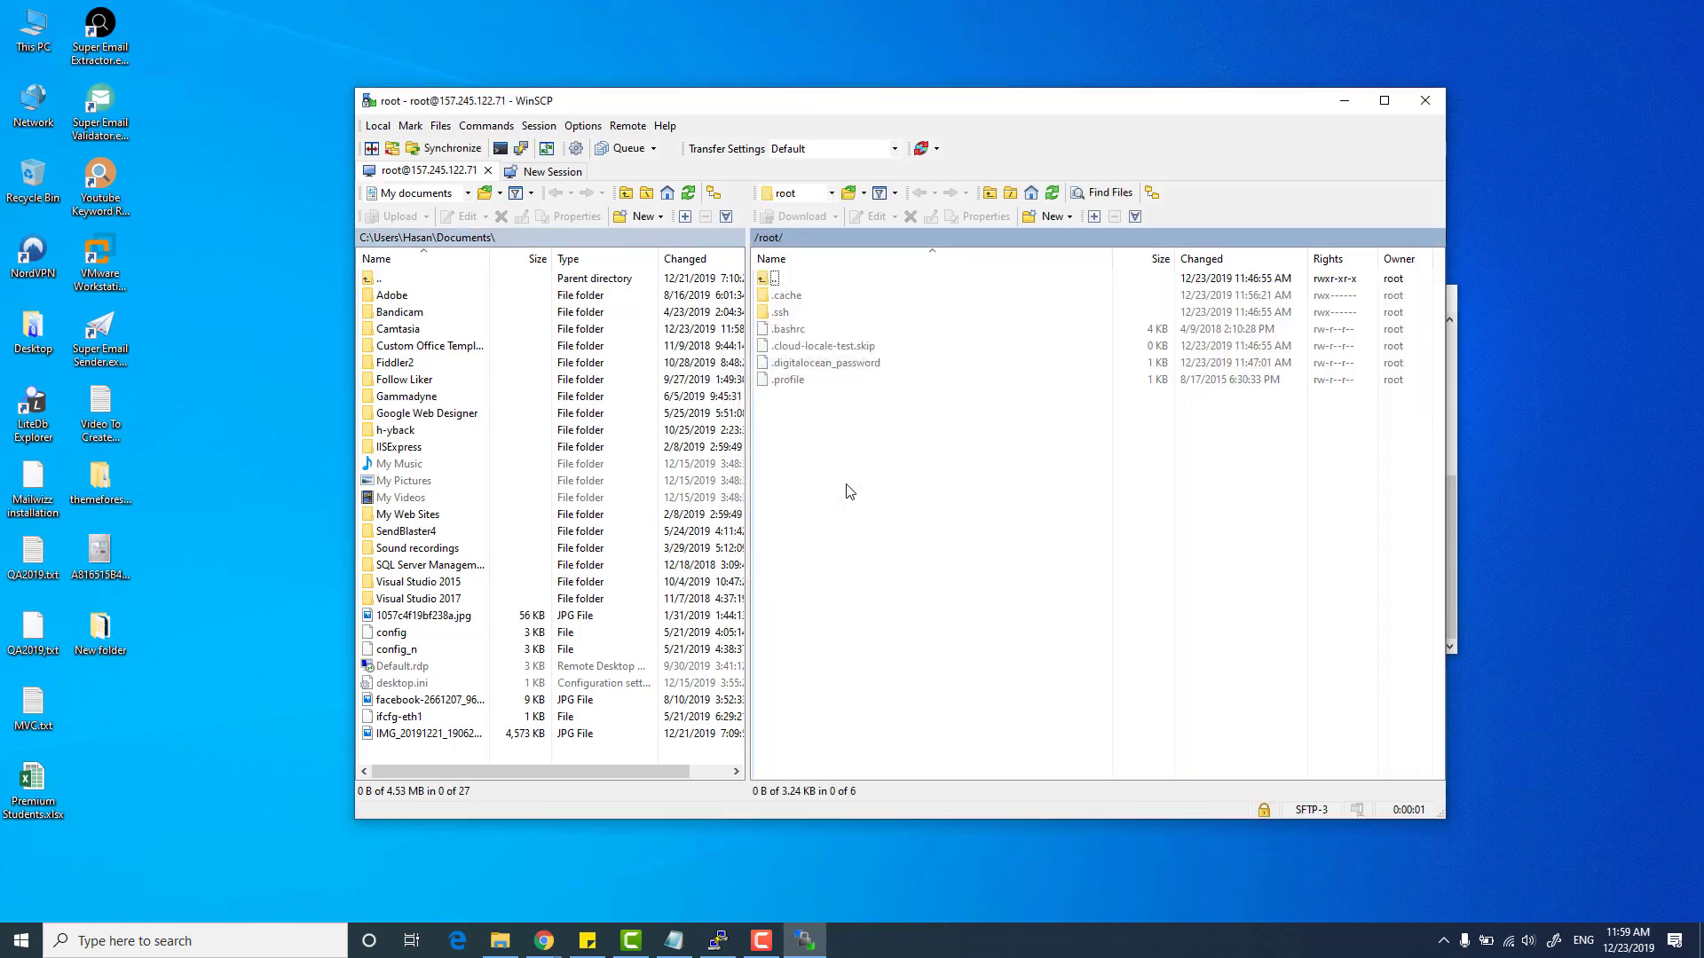
Step: Go to the server's /var/www/html folder and delete index.html
double_click(785, 297)
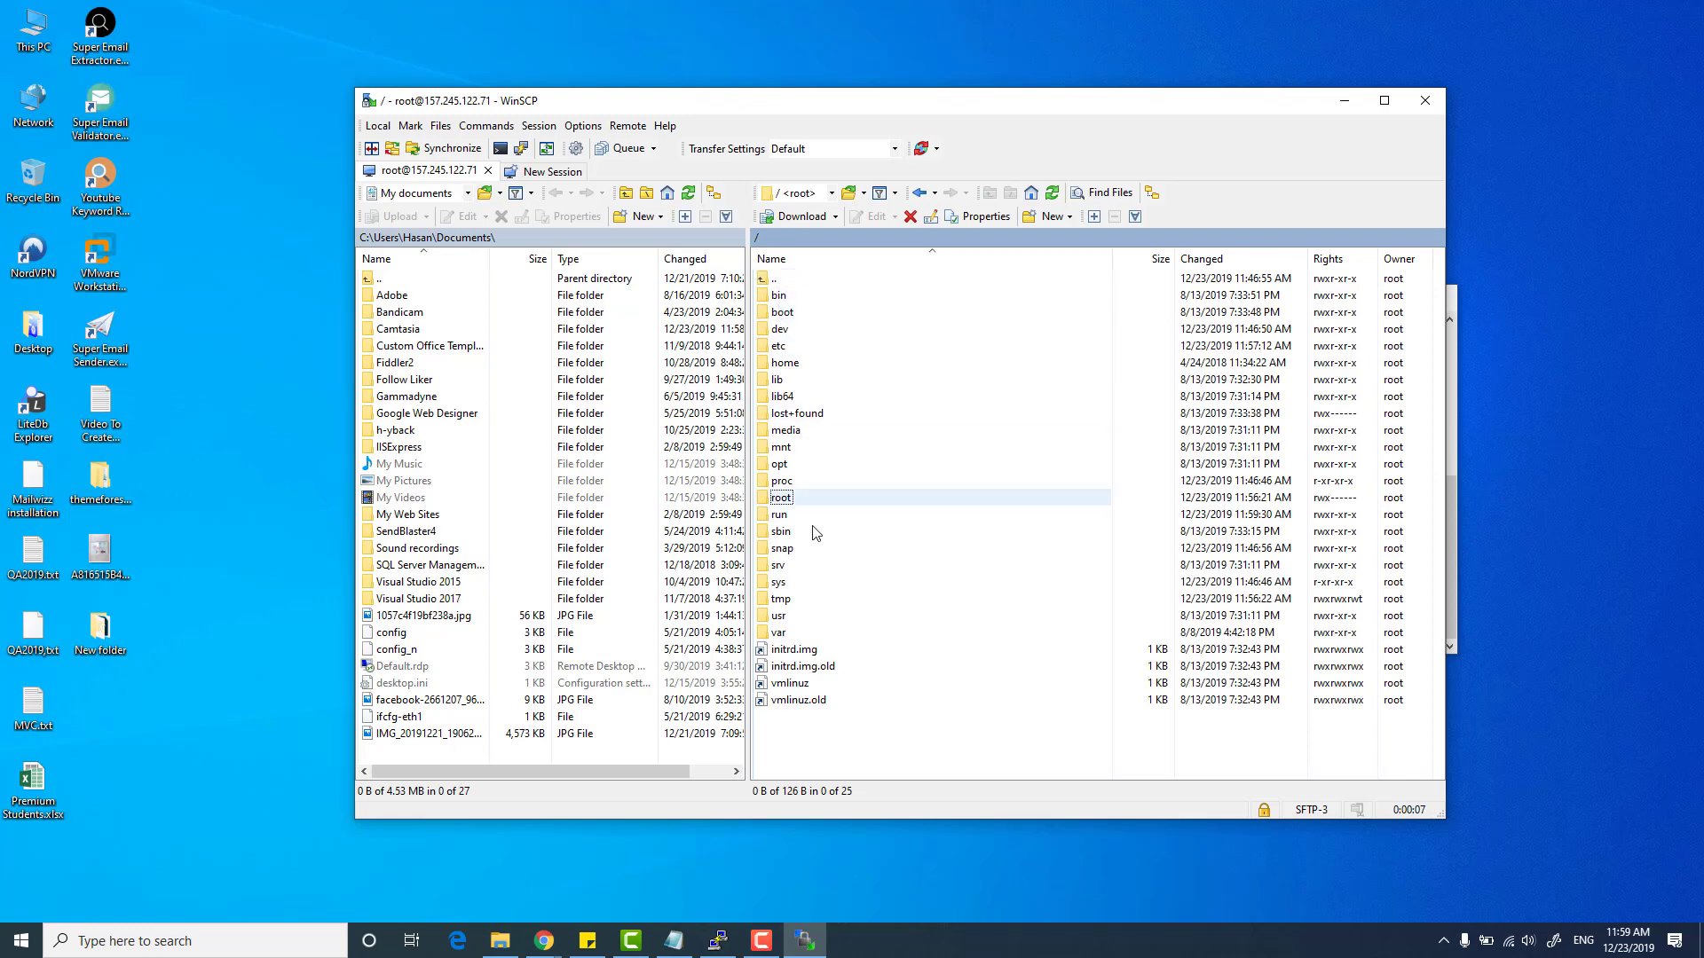
double_click(805, 633)
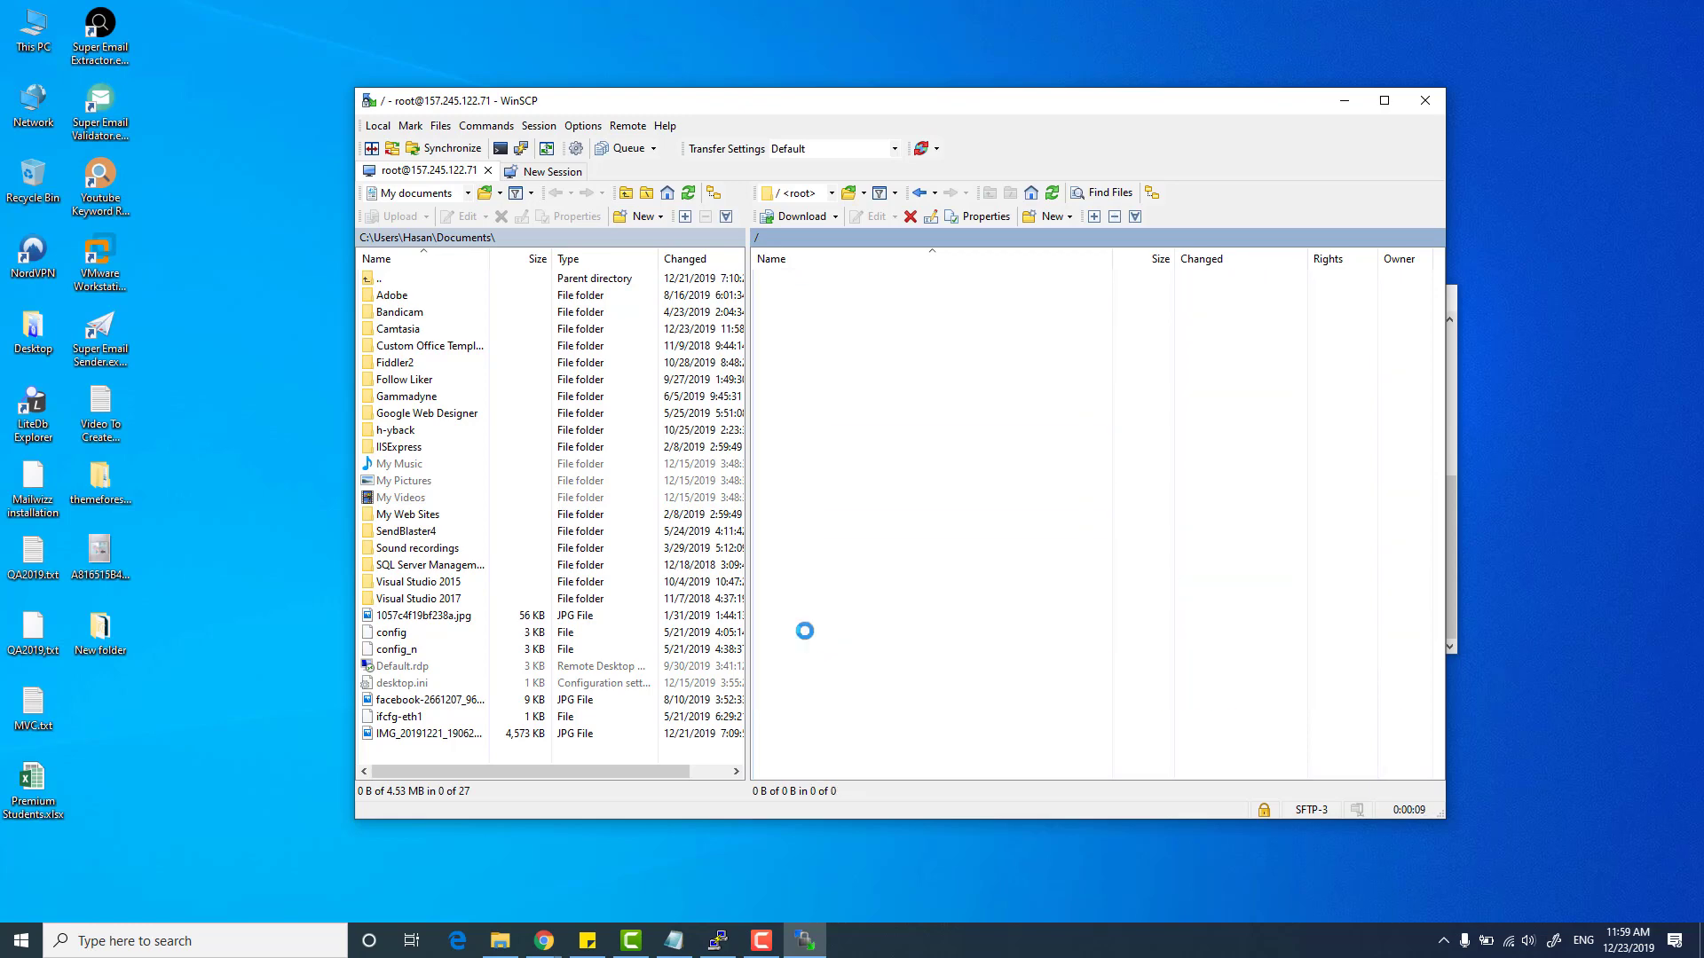
double_click(785, 515)
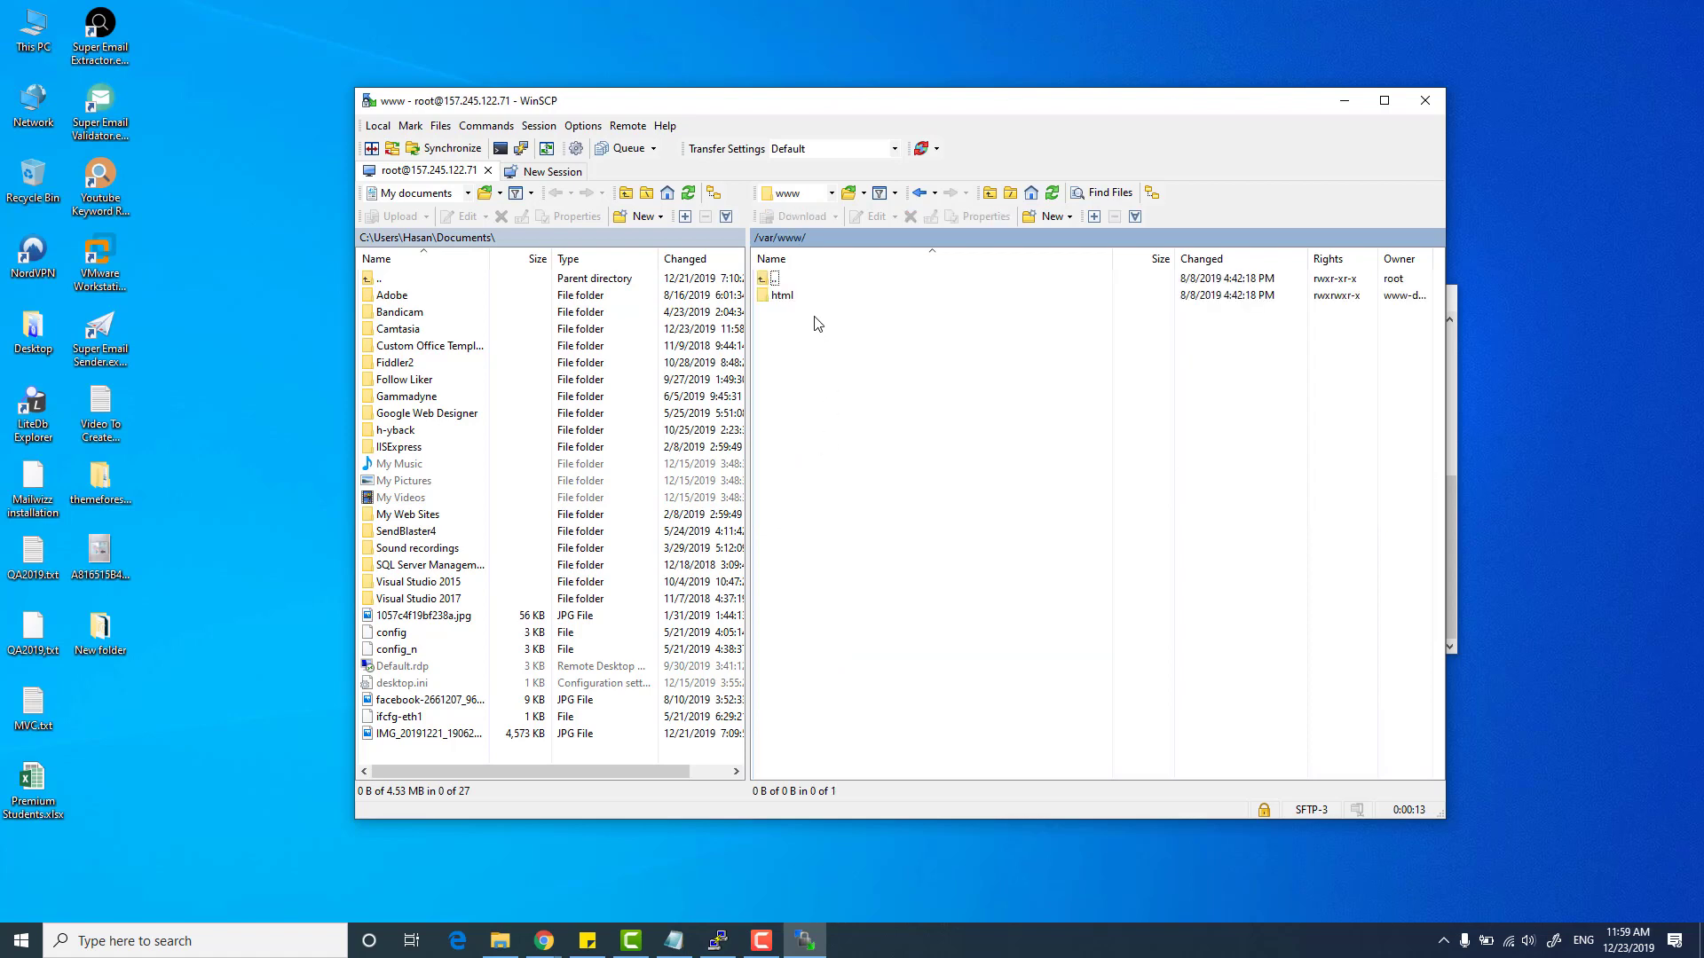
double_click(811, 303)
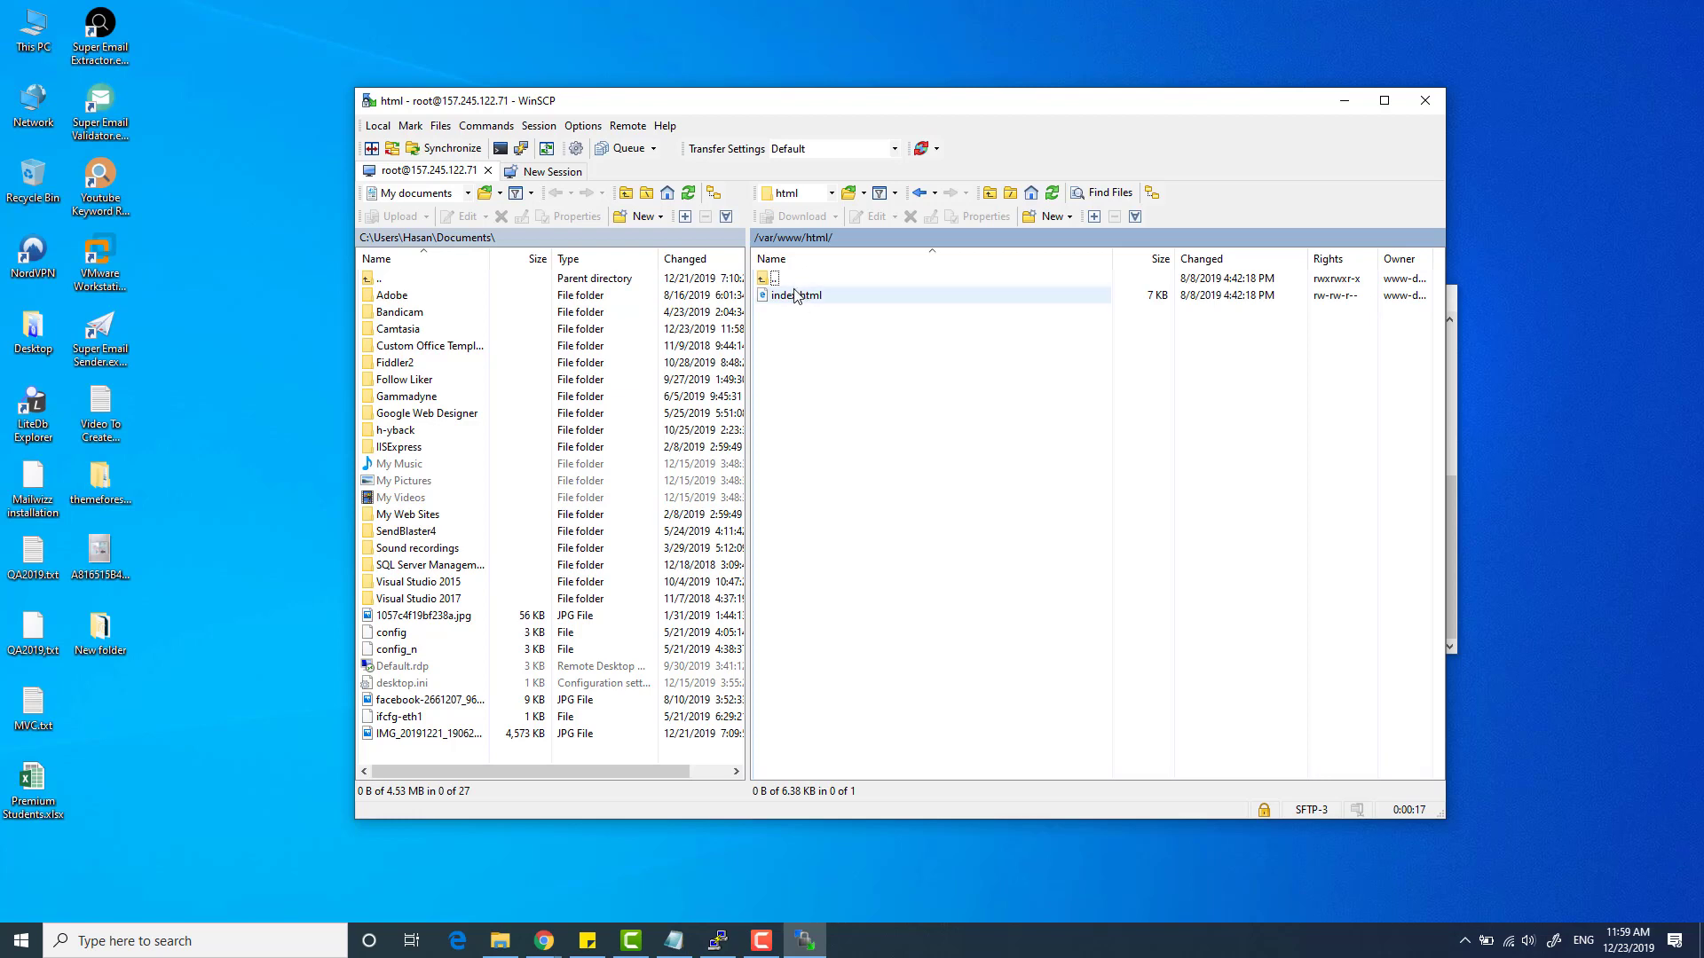
right_click(800, 300)
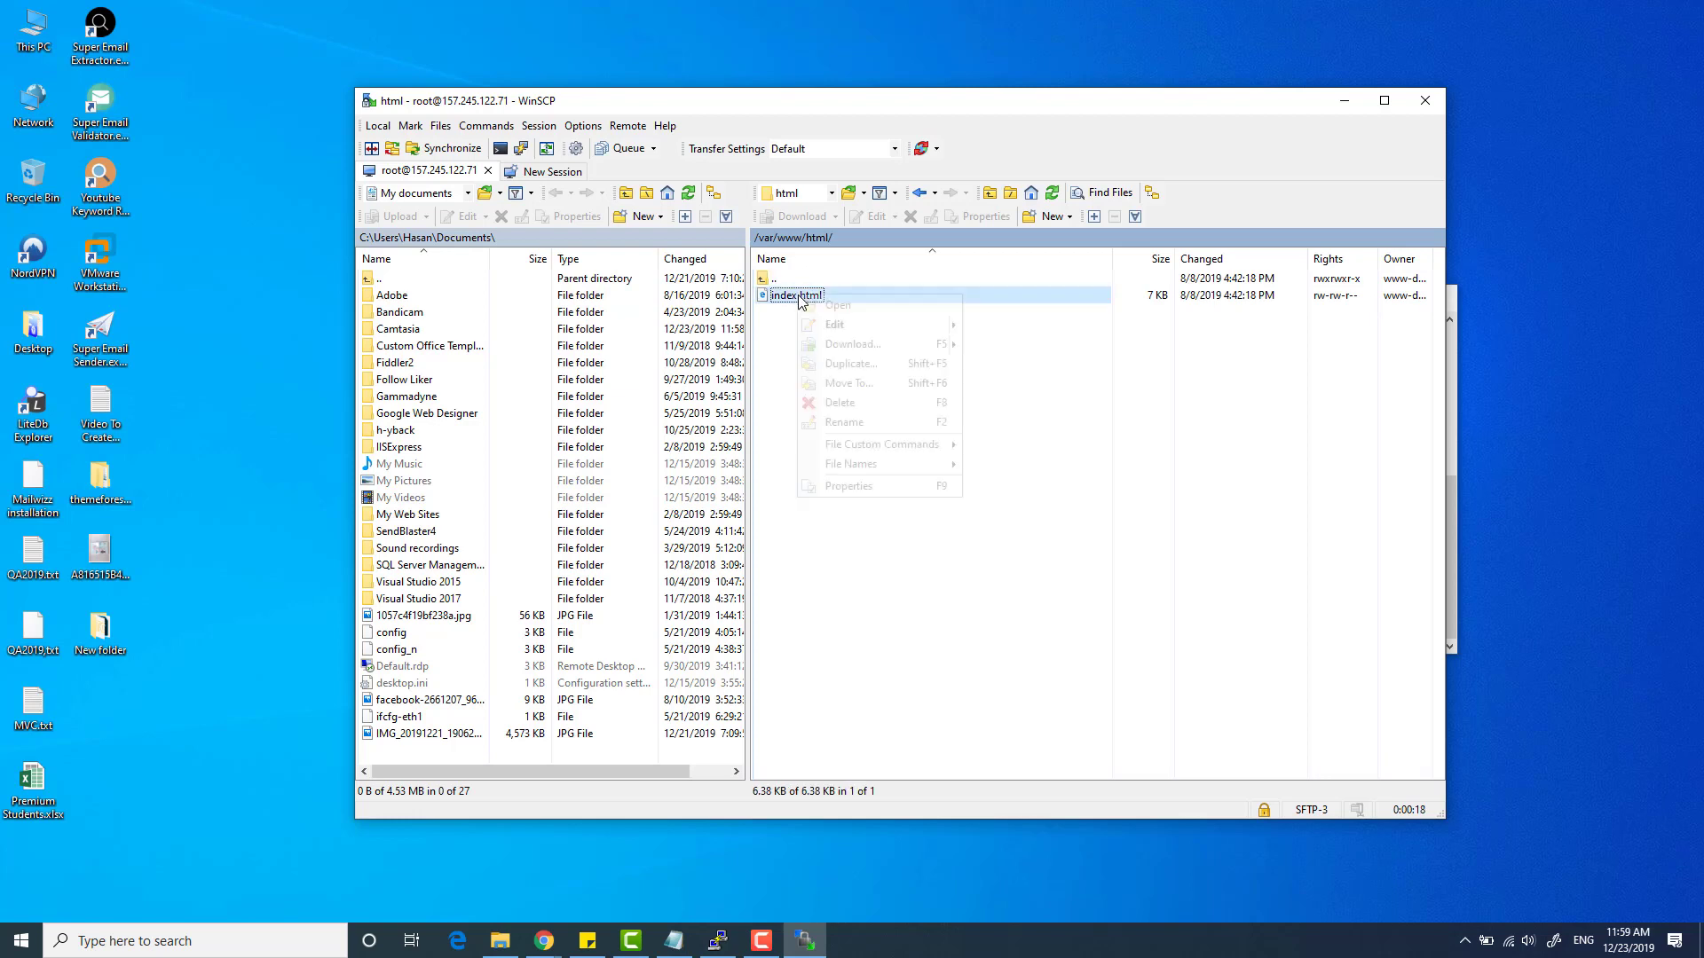
click(839, 402)
key(Return)
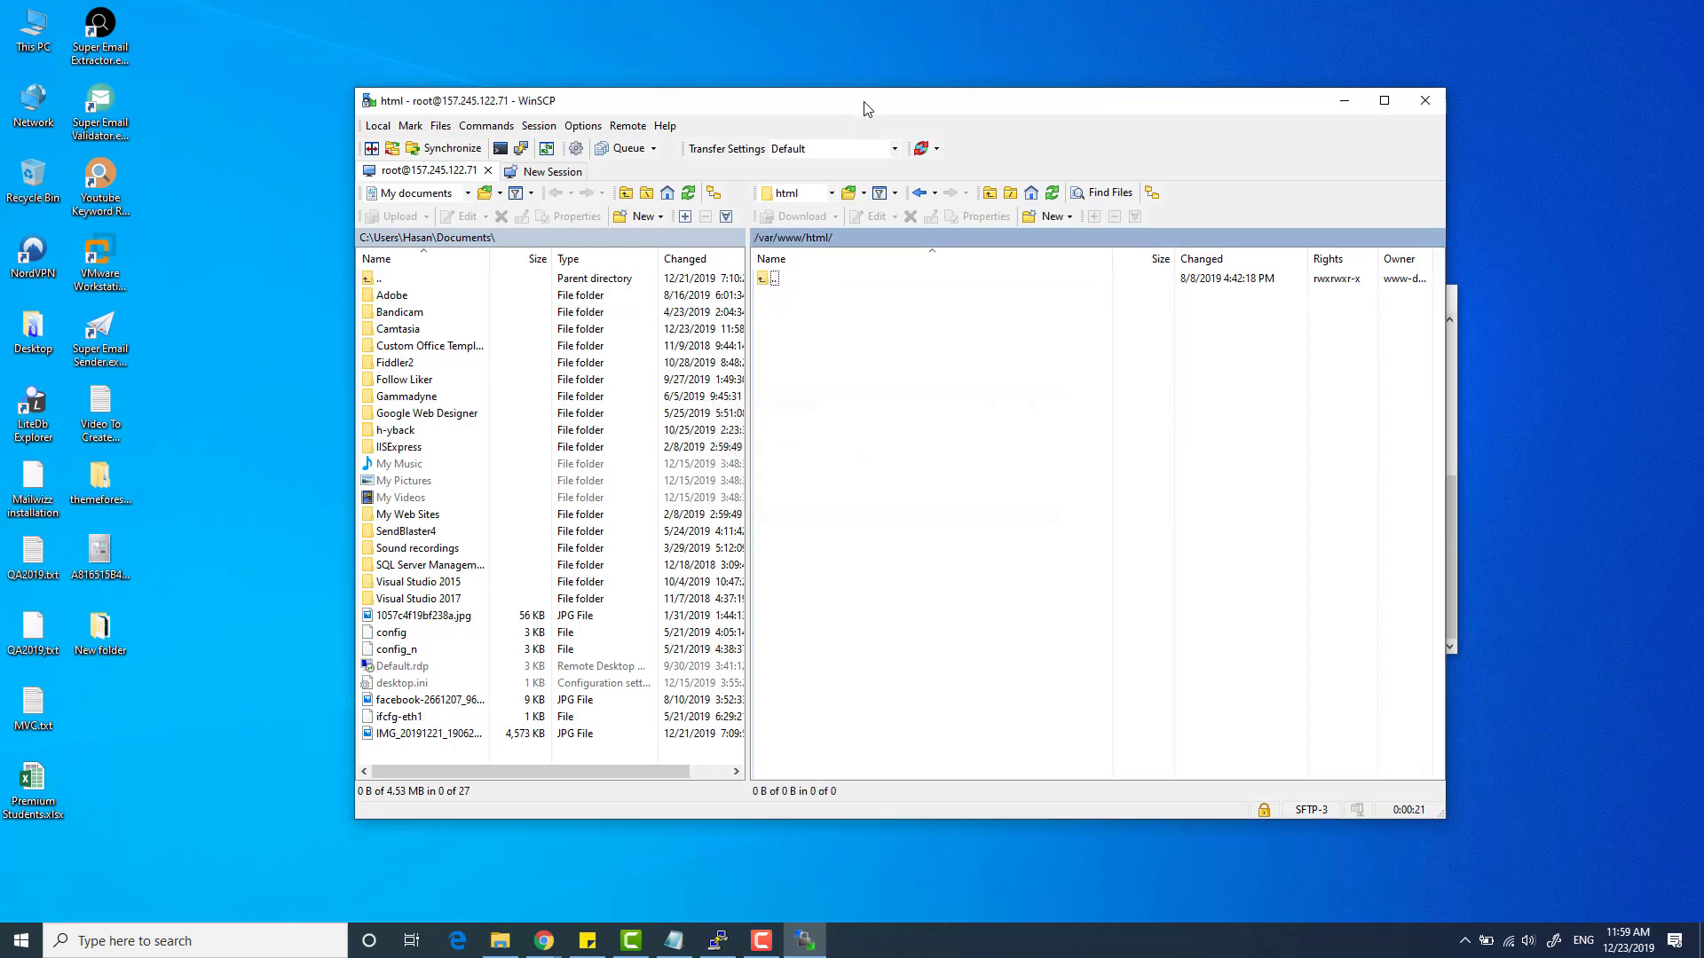
Step: Upload xerochat.zip (63,940 KB) from the desktop into /var/www/html
drag(867, 106, 877, 251)
drag(774, 173, 882, 502)
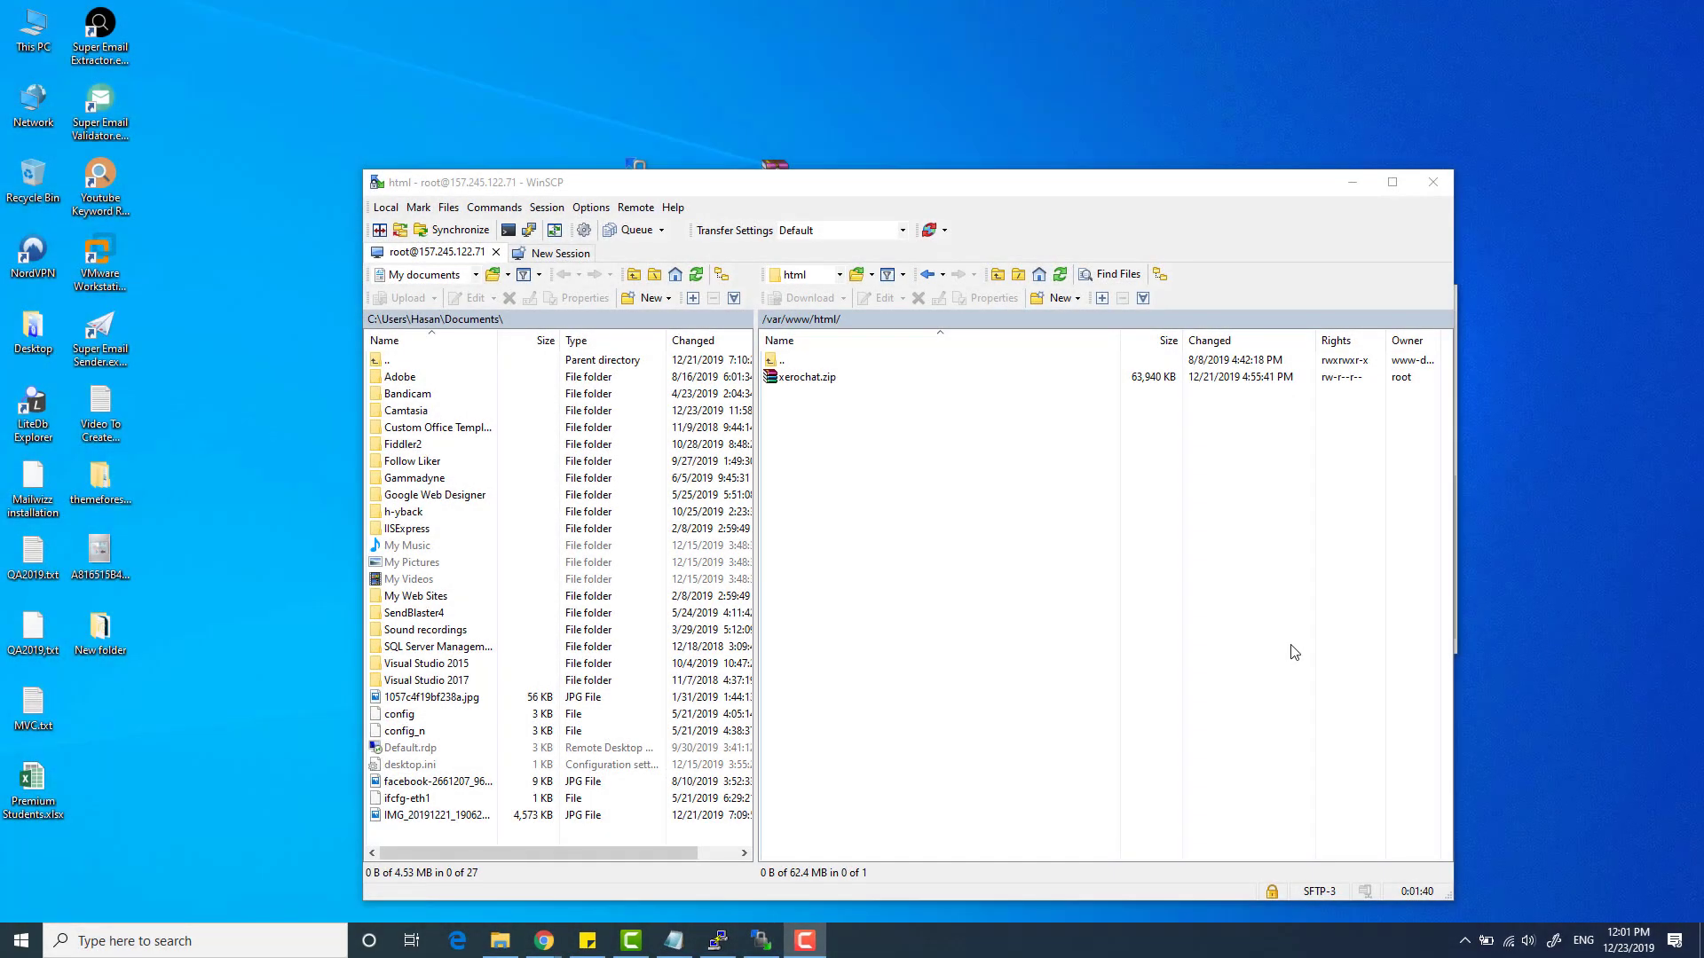
click(847, 378)
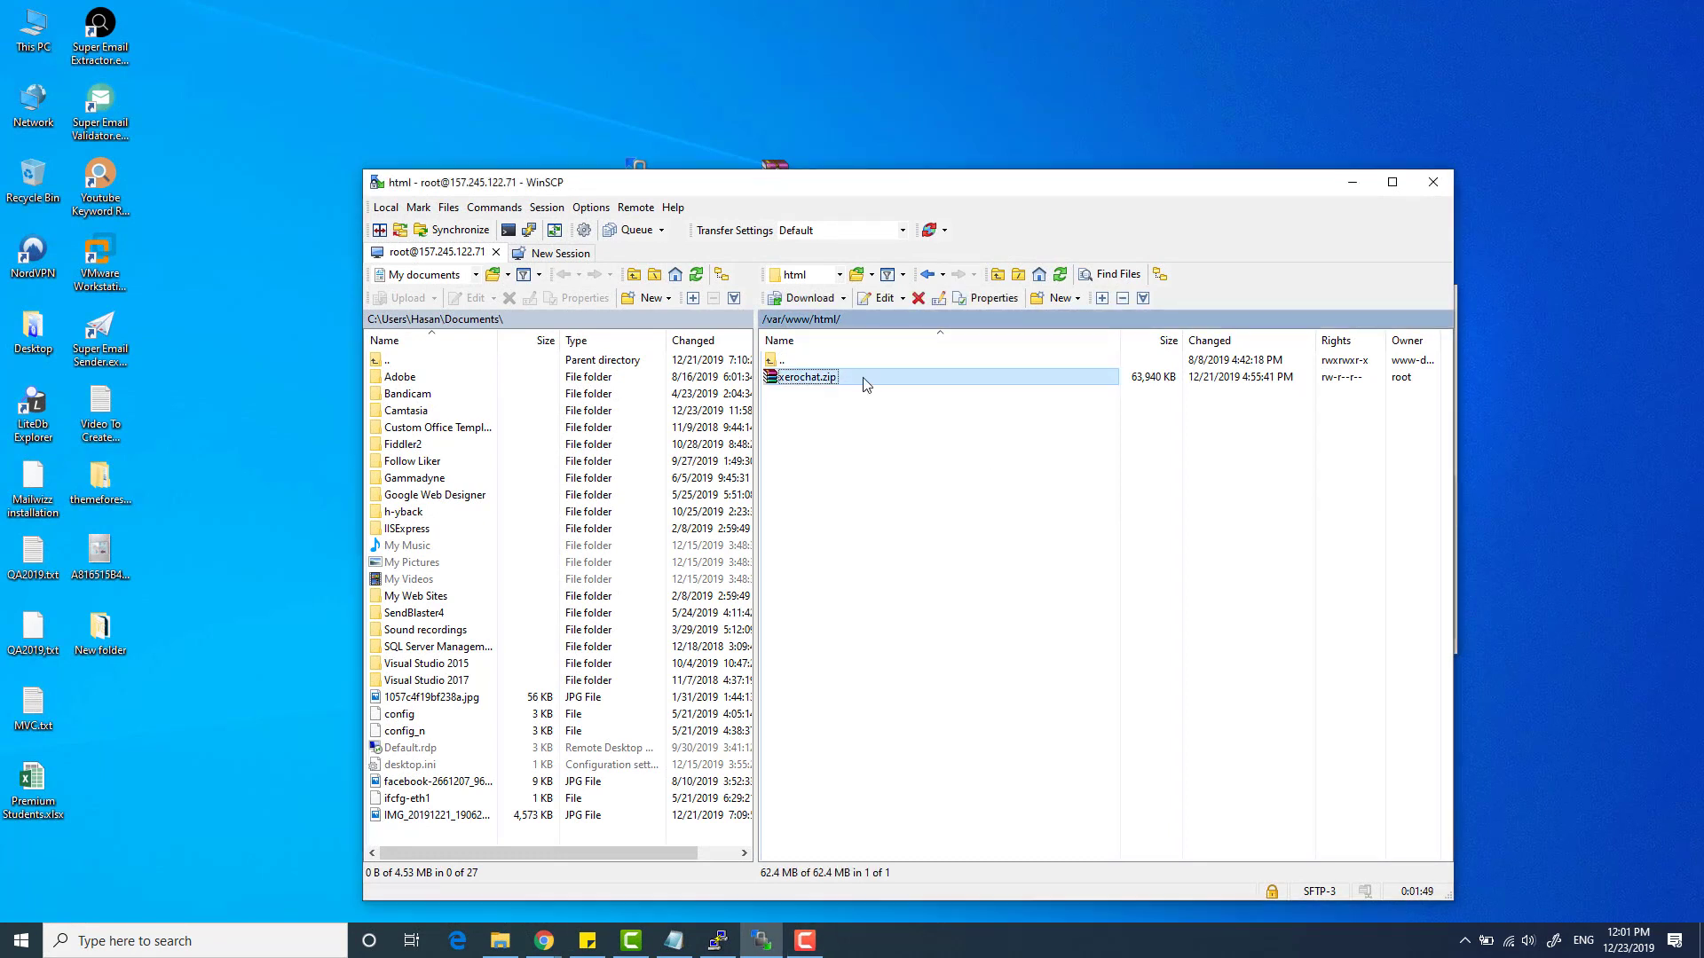
click(718, 940)
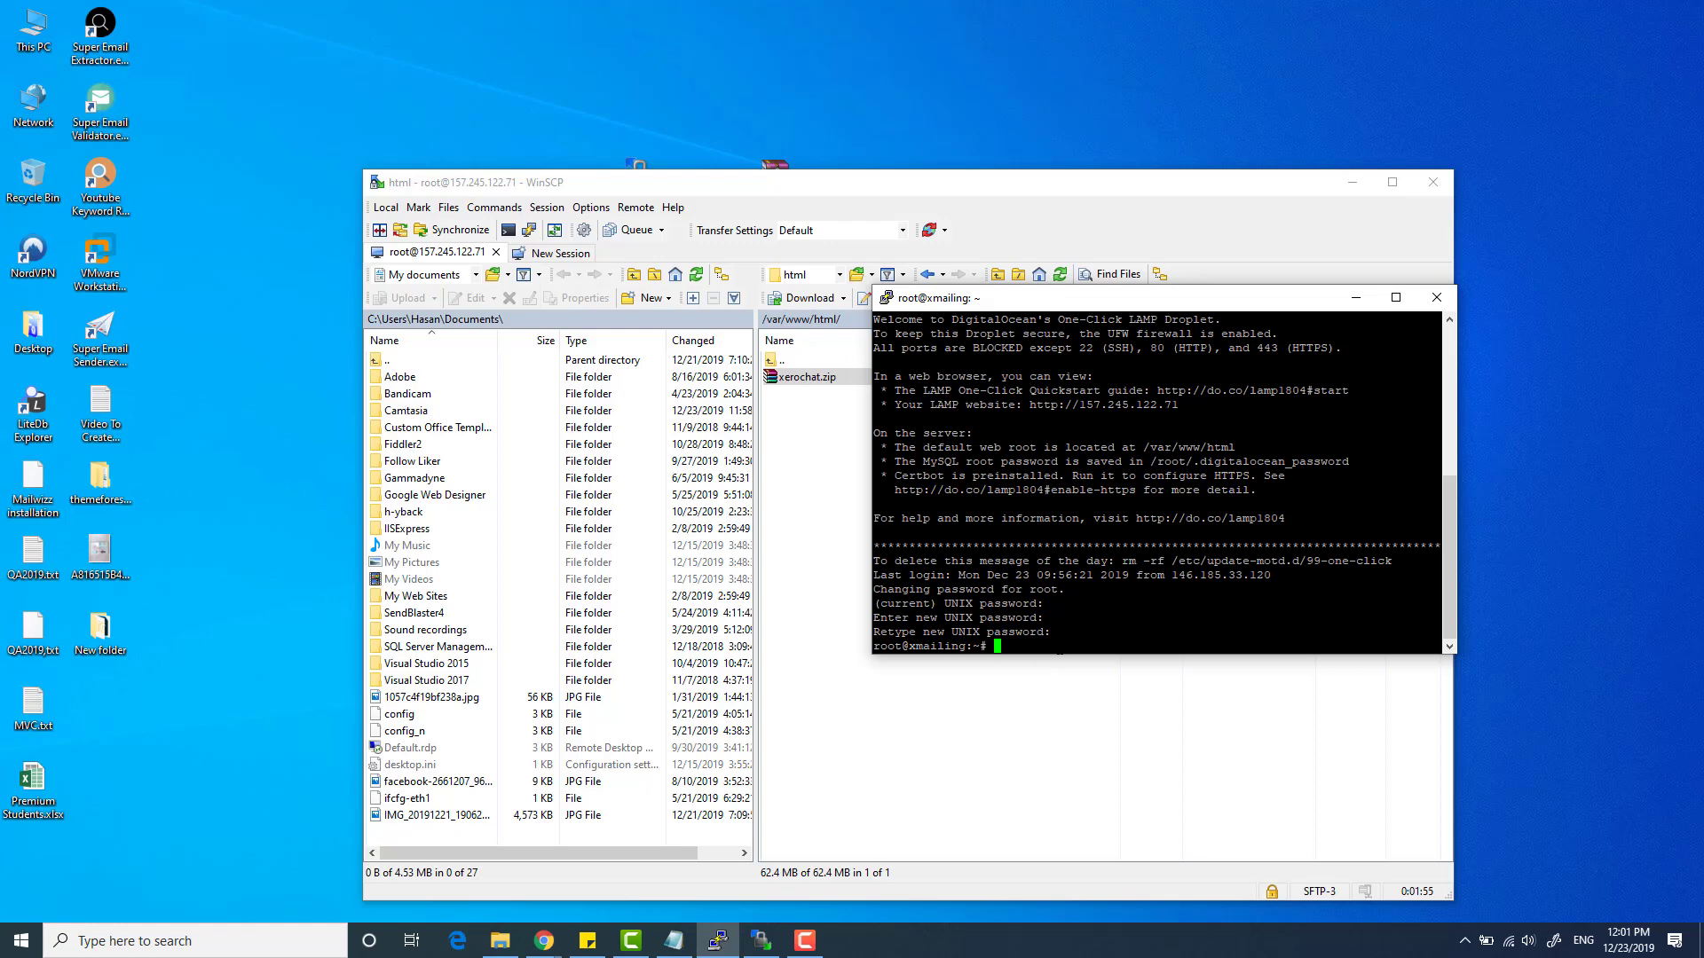
Step: Install unzip with 'sudo apt install unzip' and change into /var/www/html
text(sudo apt install unzip)
key(Return)
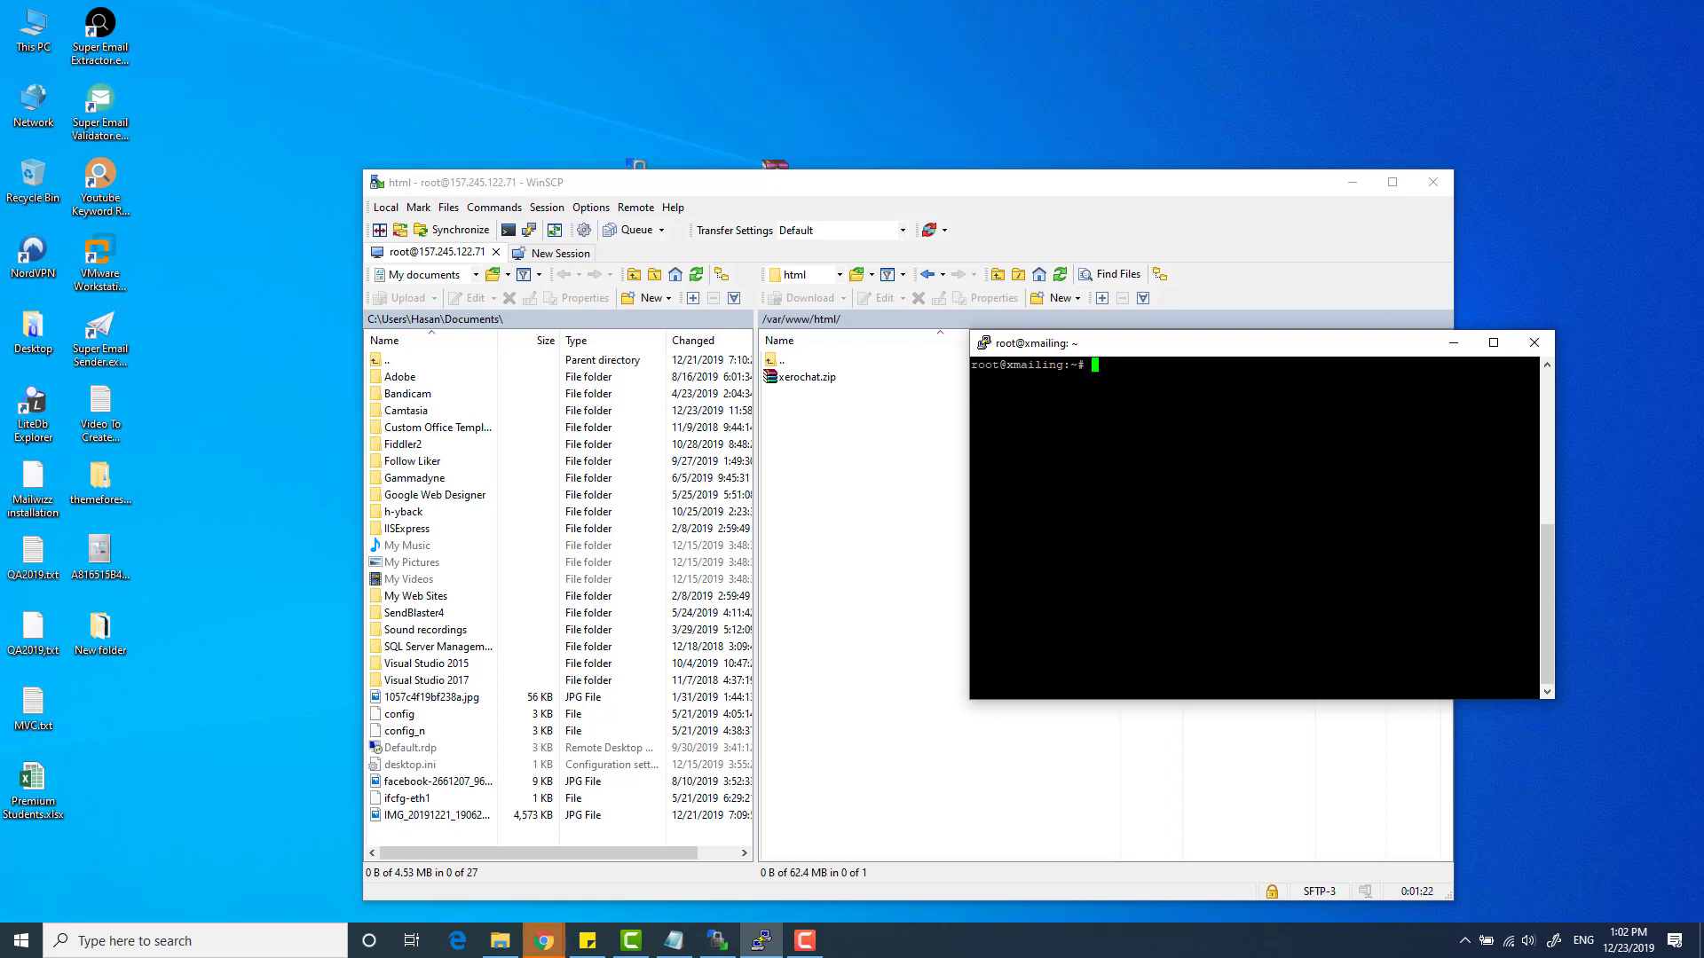
text(cd /var/www/html)
key(Return)
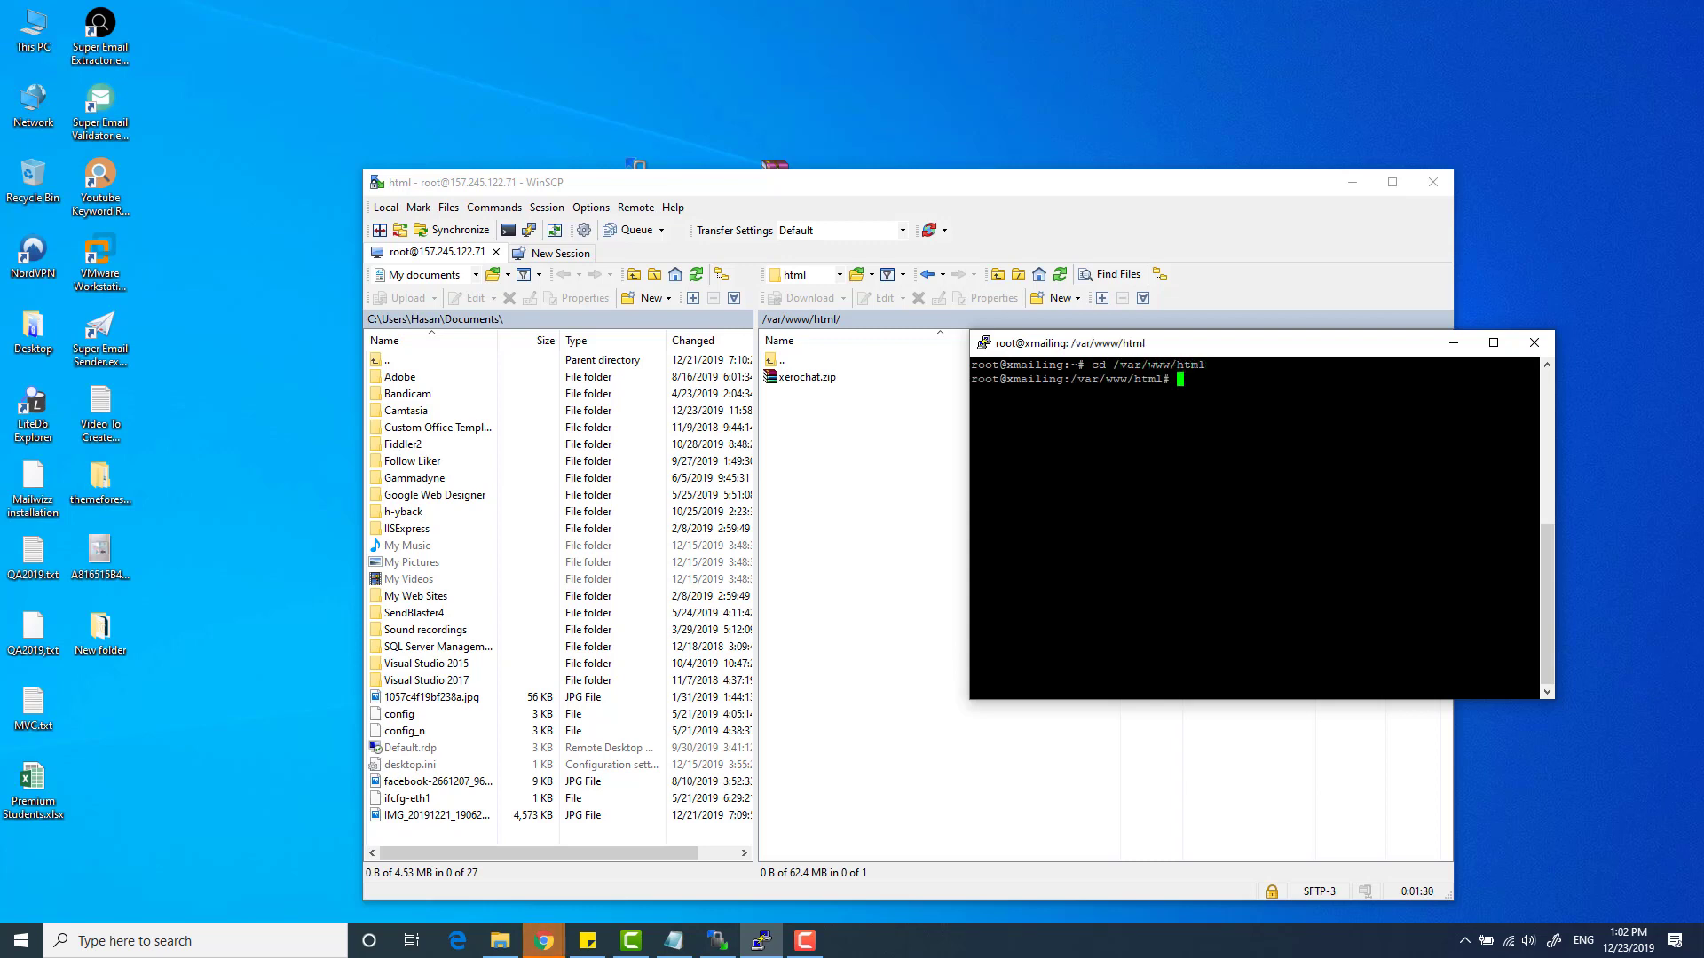
Step: List the folder contents and extract xerochat.zip into /var/www/html
text(ls)
key(Return)
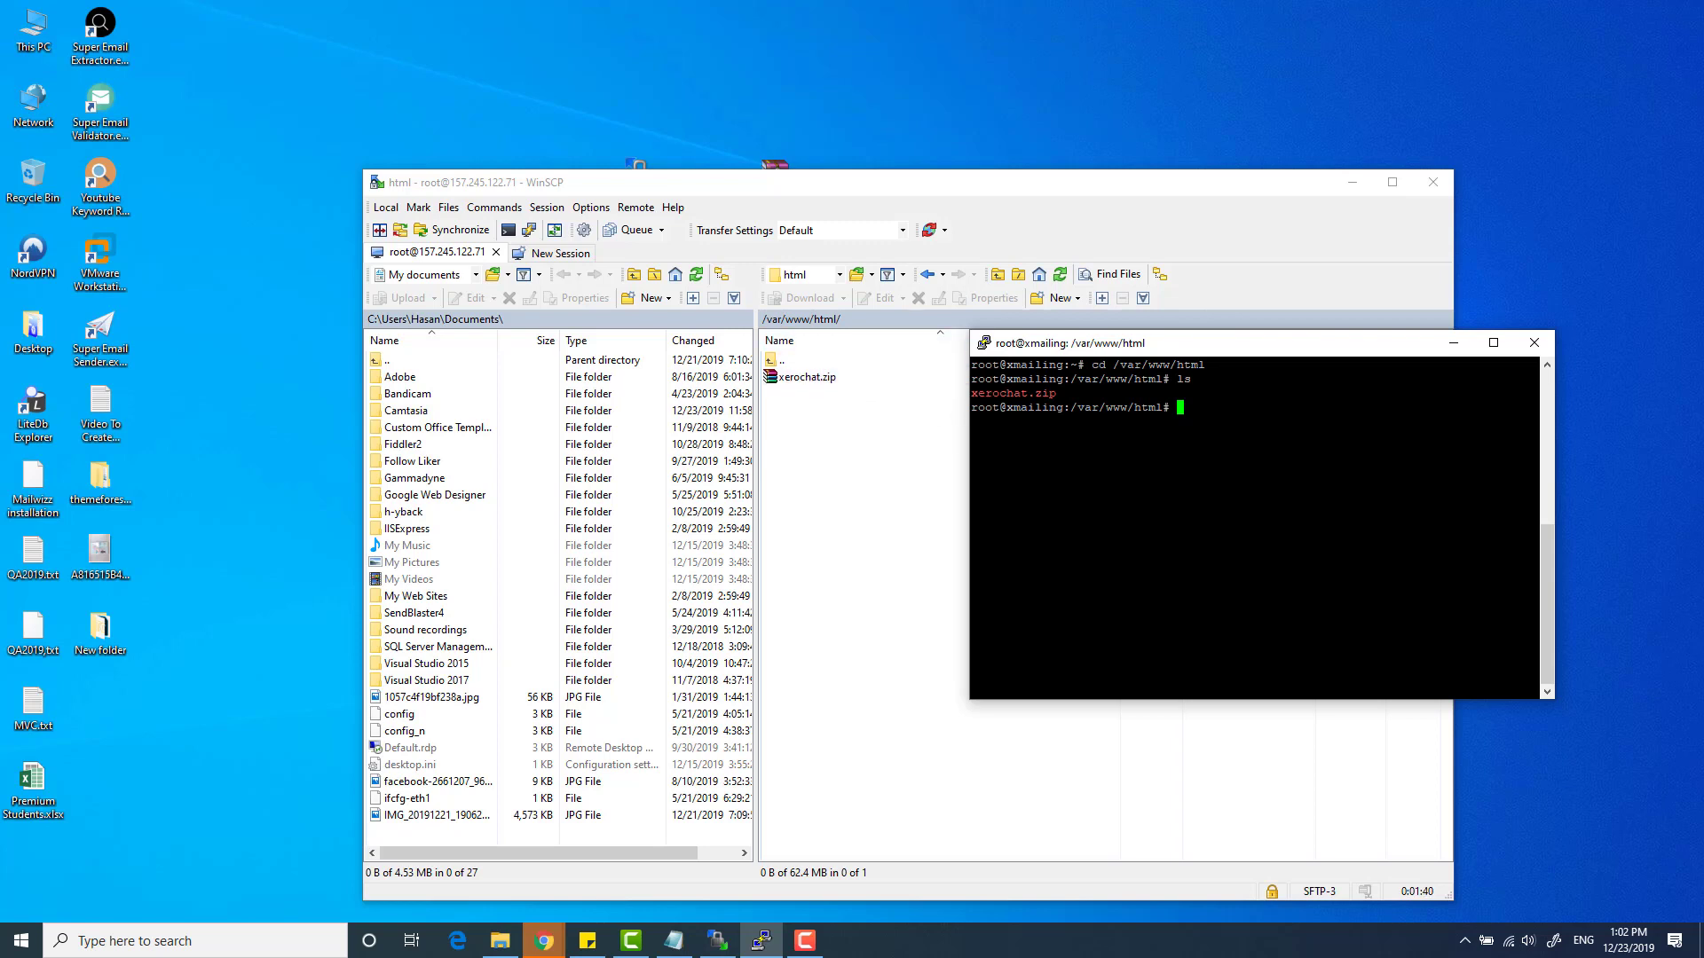
text(unzip xerochat.zip)
key(Return)
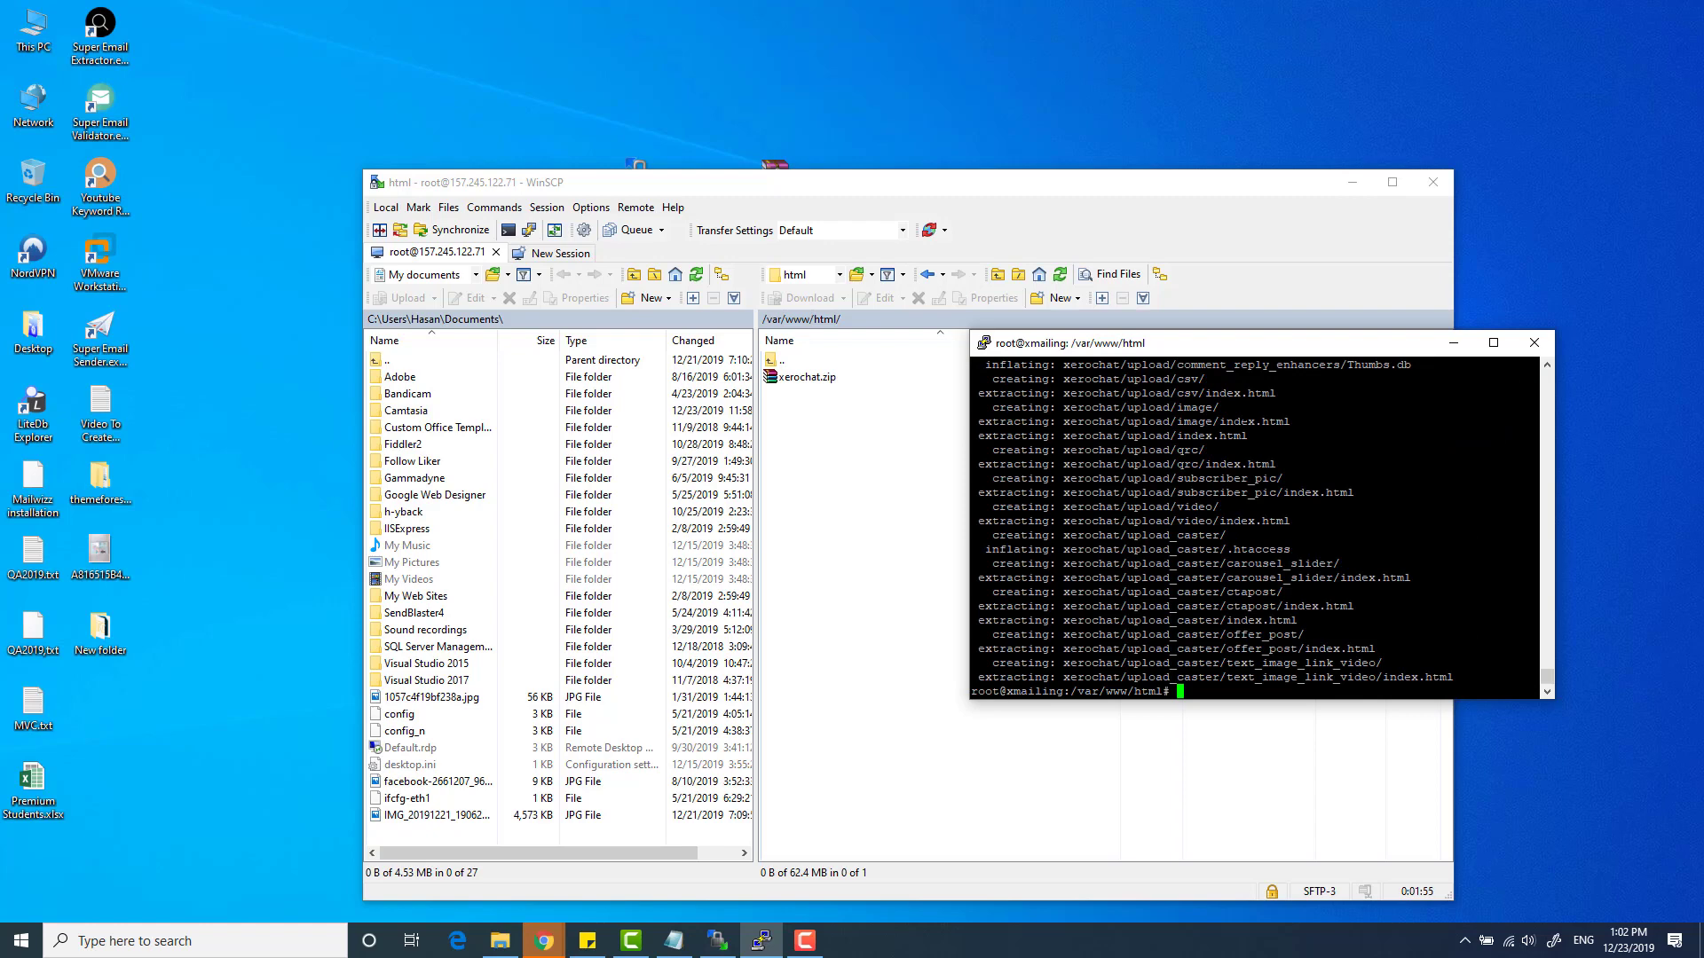
click(861, 436)
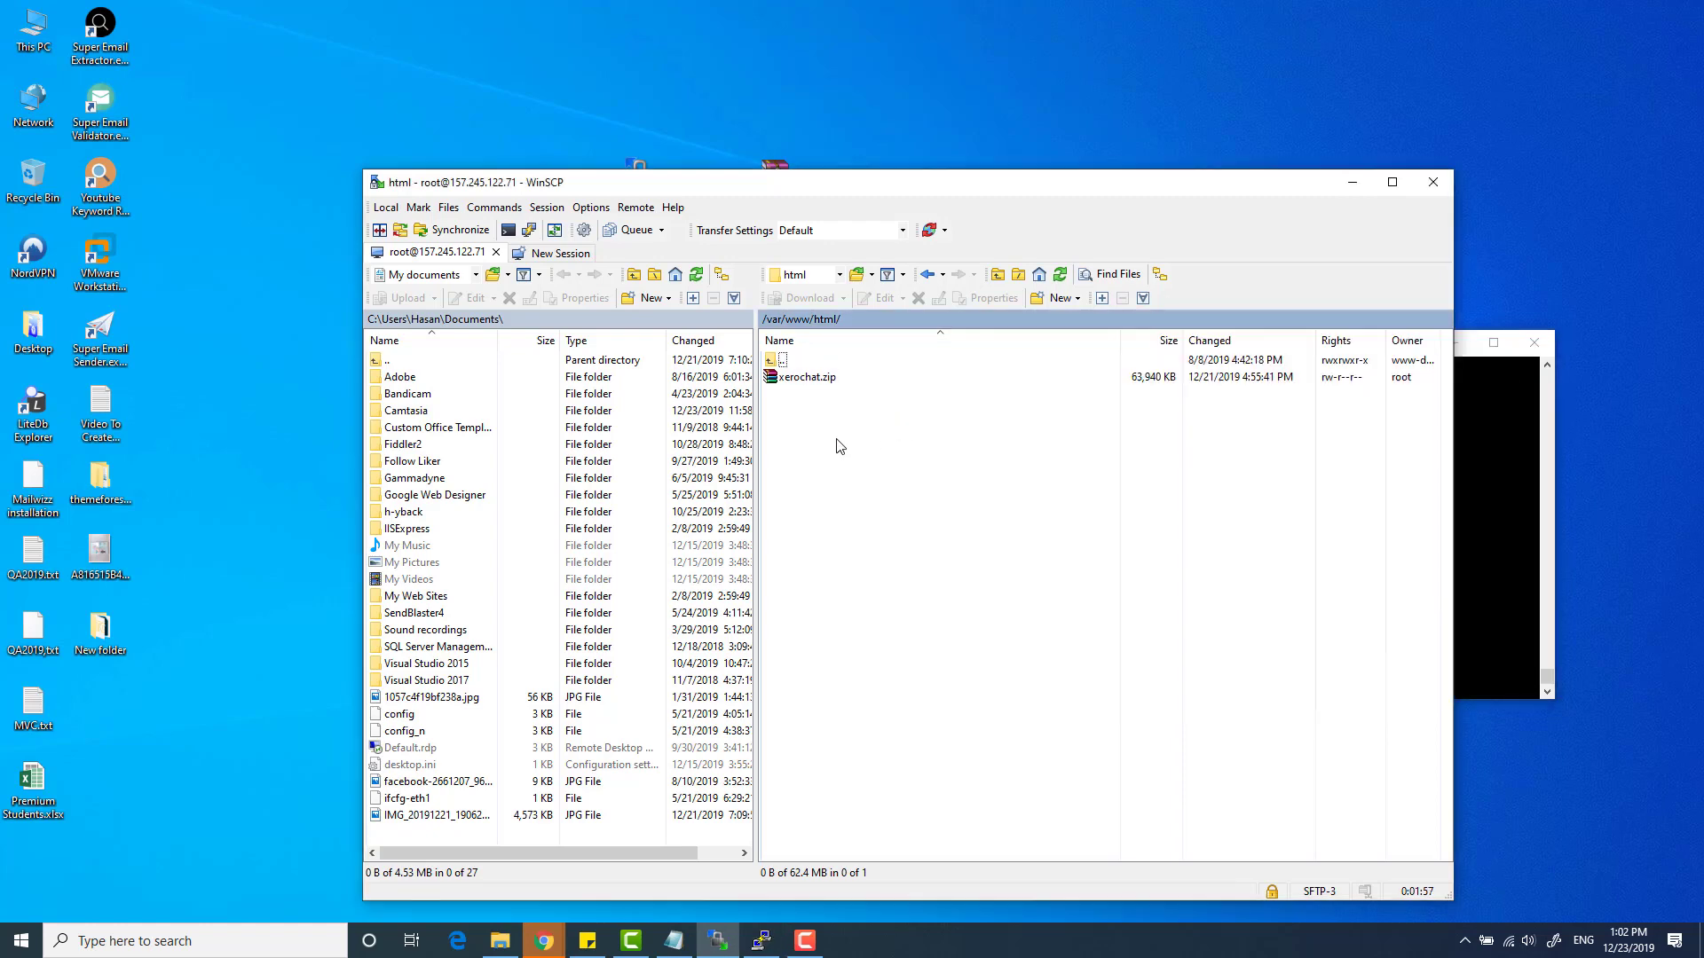
right_click(871, 453)
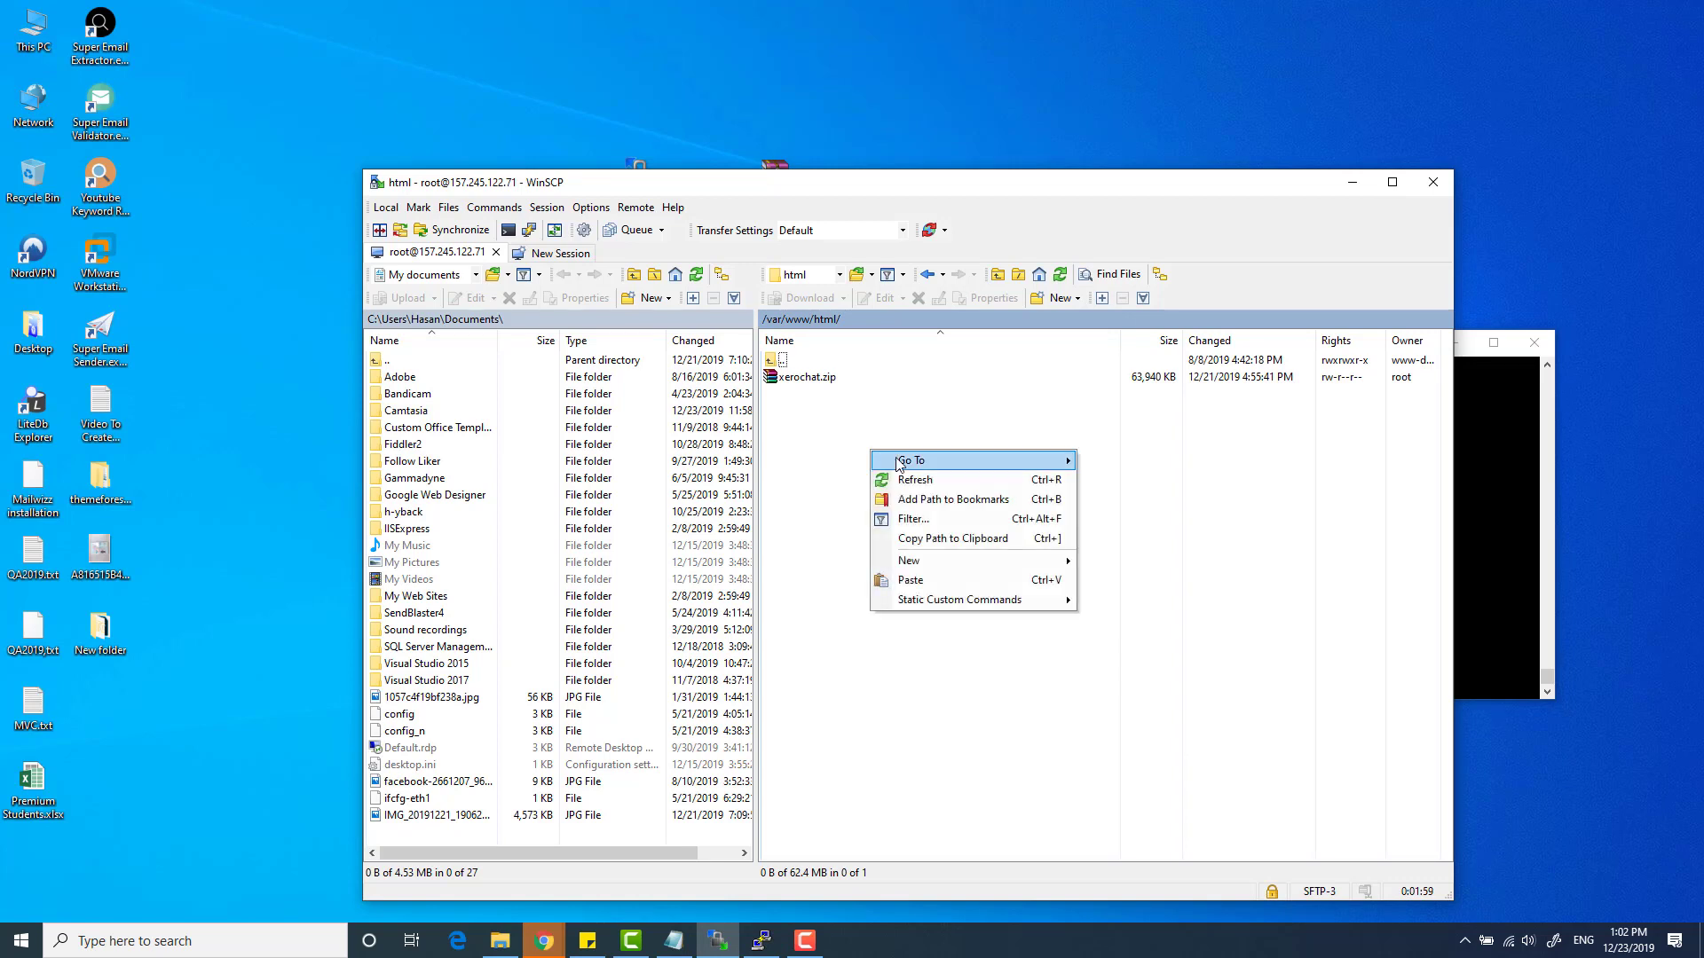
click(909, 481)
click(822, 381)
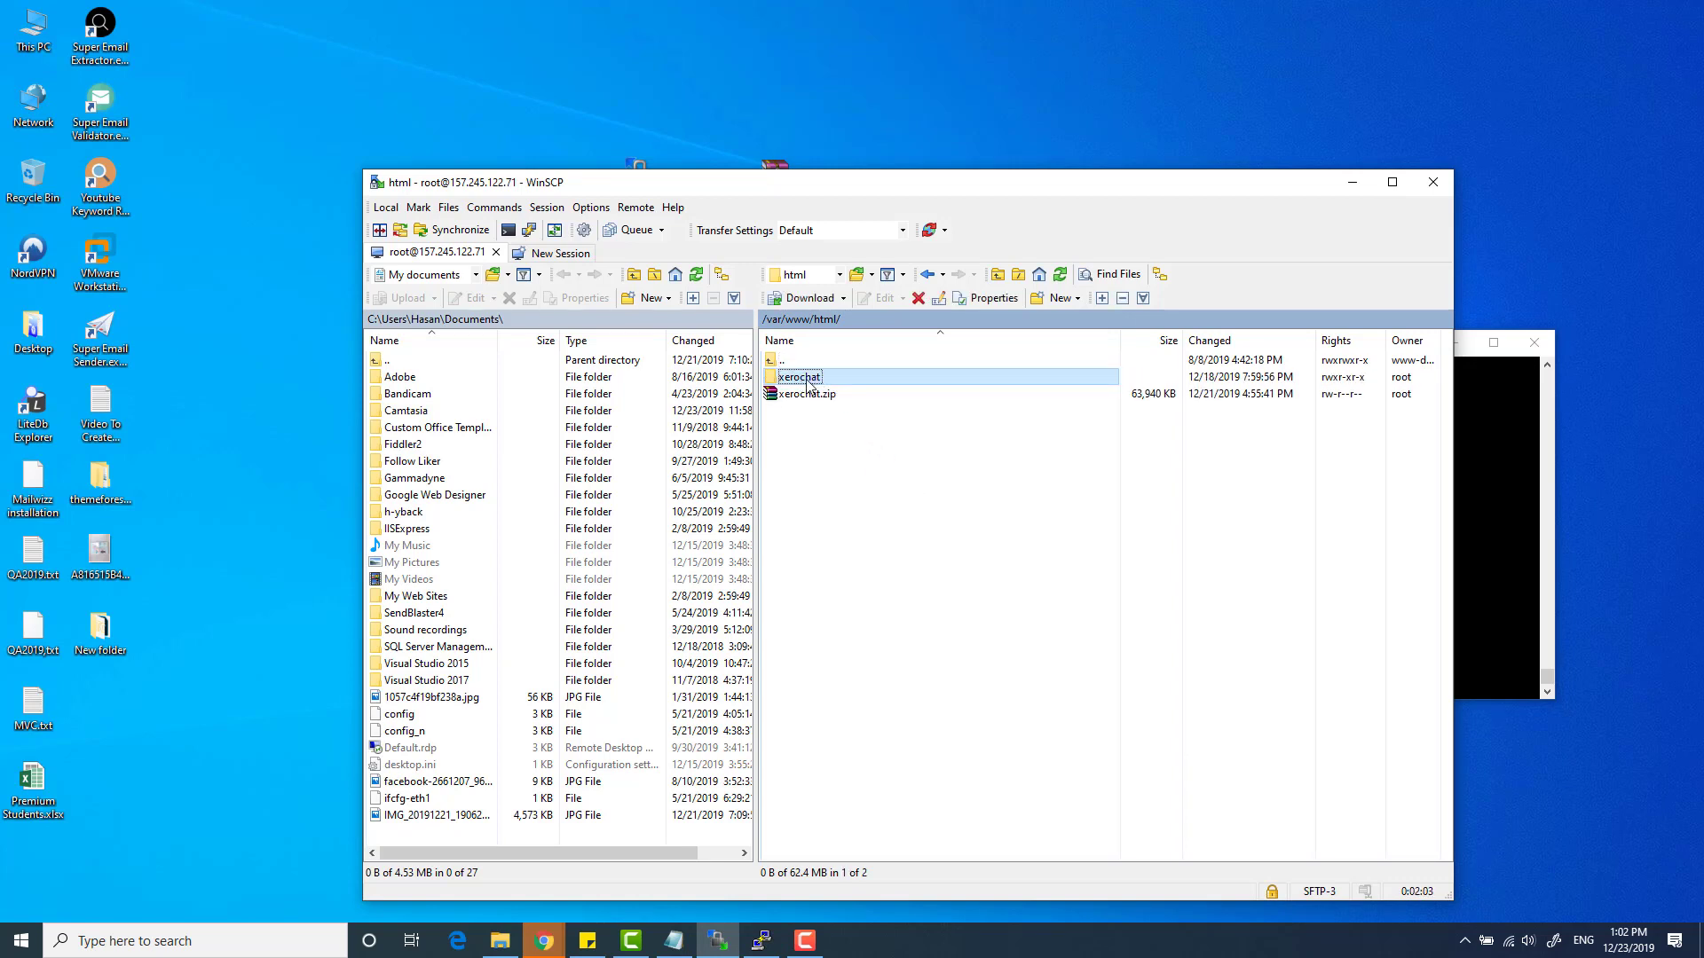
double_click(809, 382)
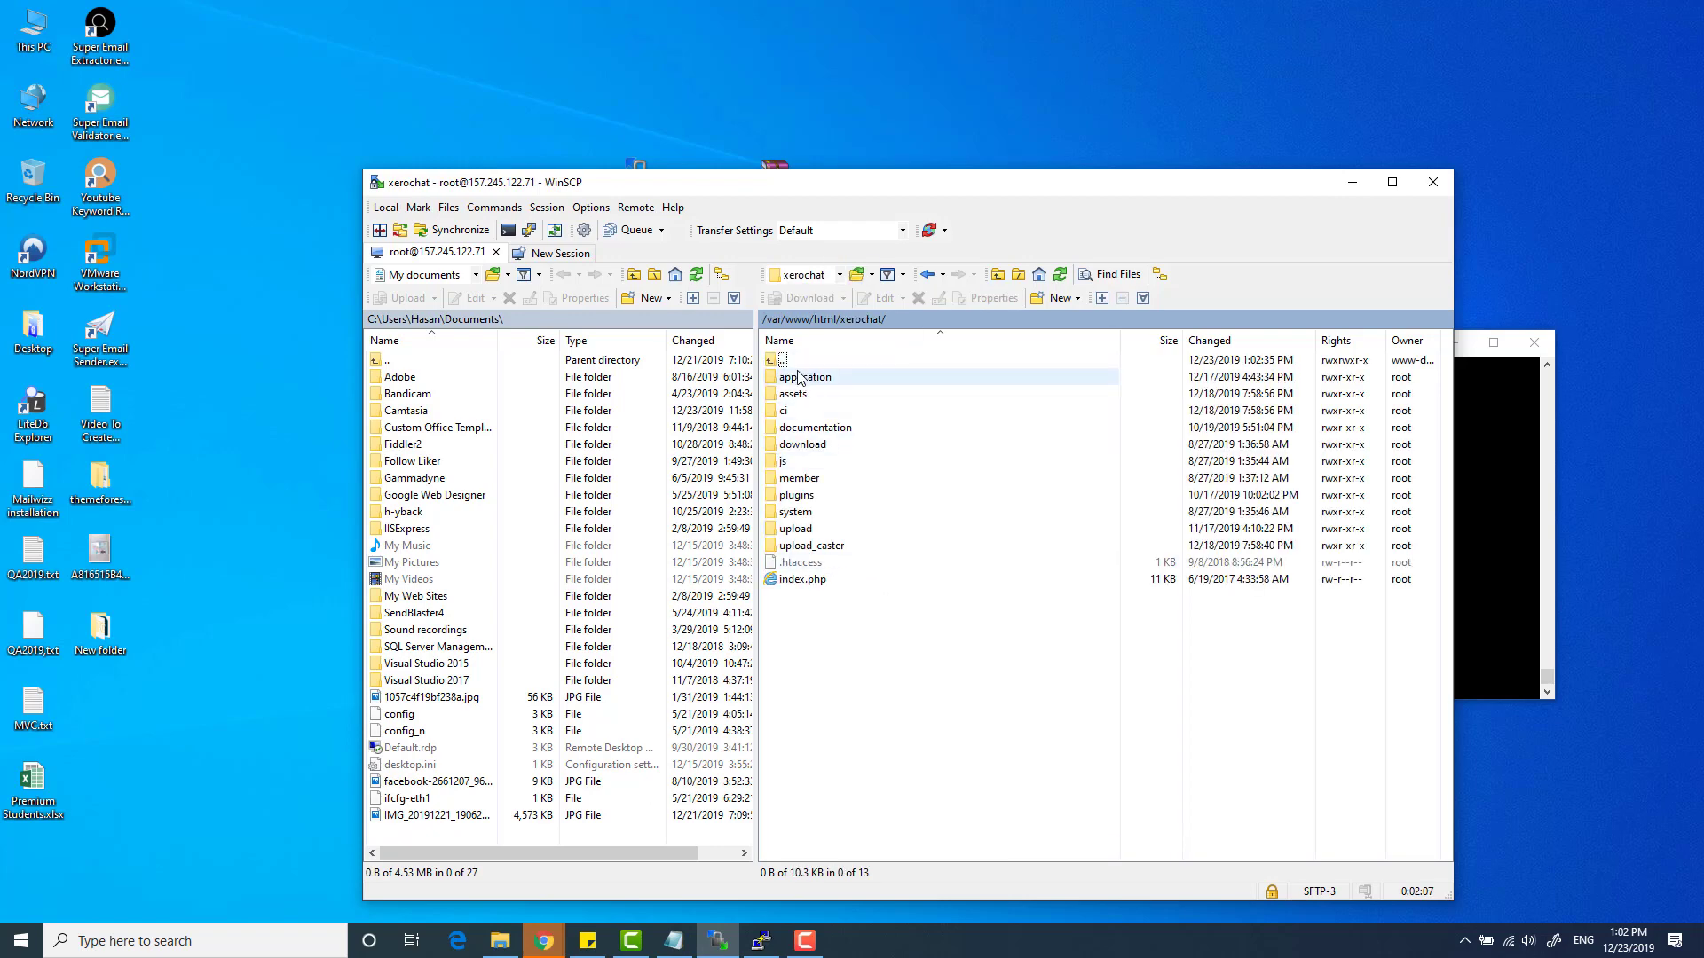
double_click(816, 362)
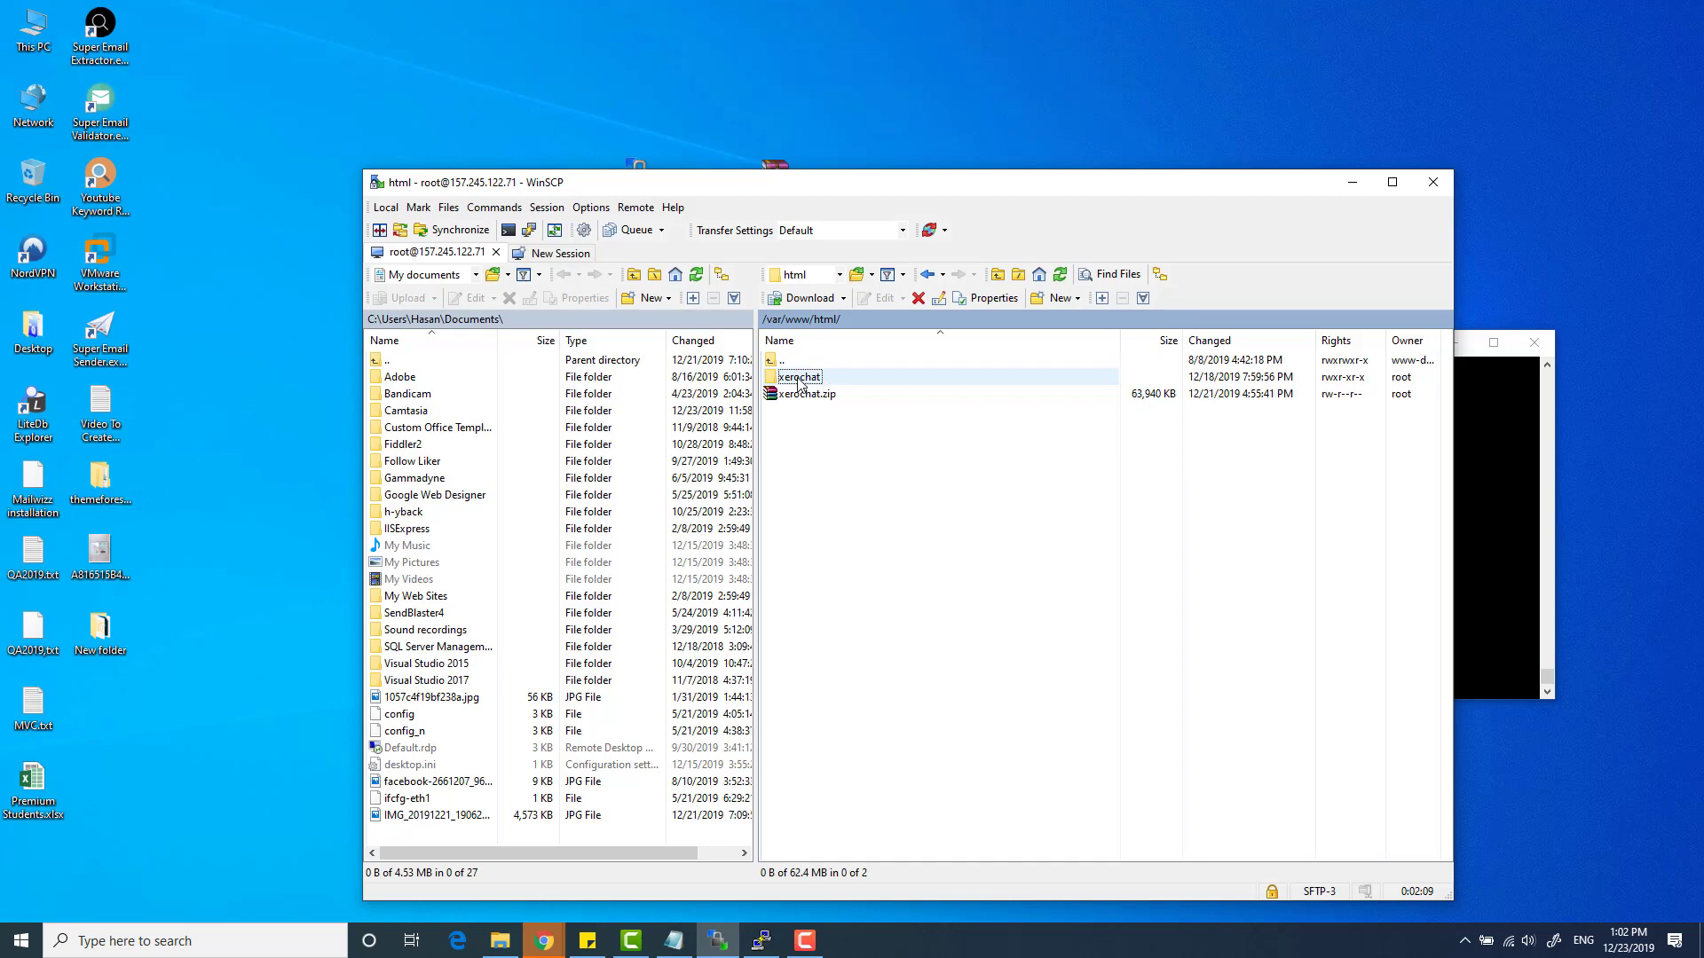
drag(800, 384, 835, 365)
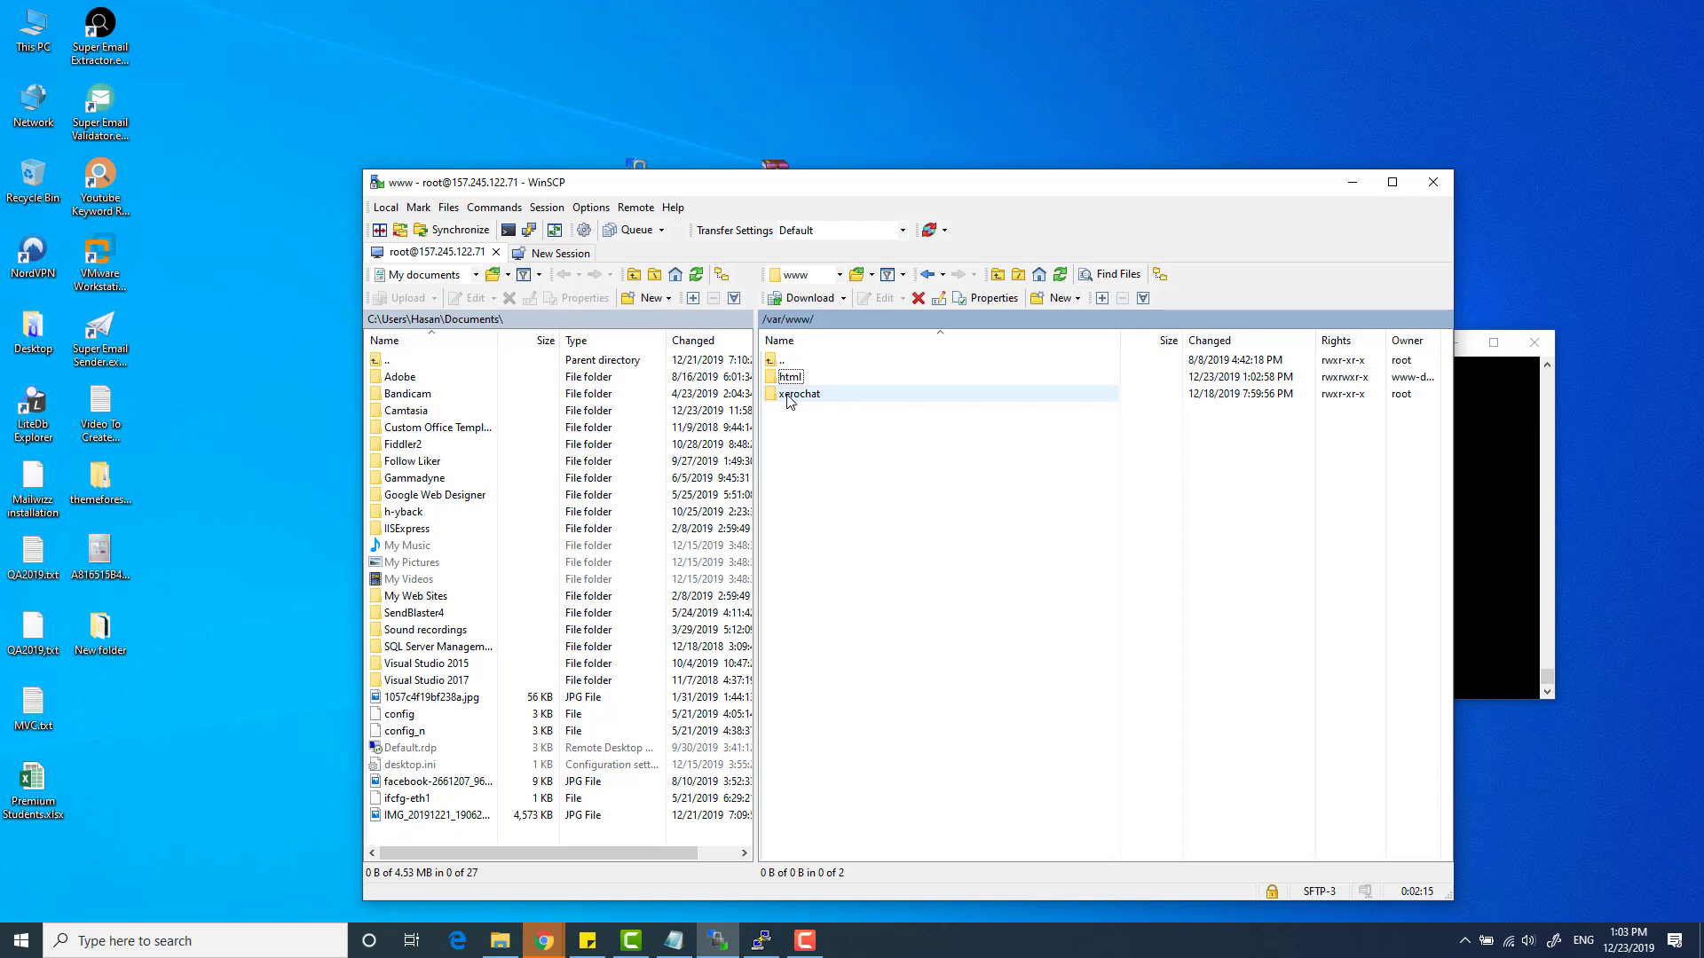
Step: Rename html to html_old and xerochat to html, then open a new Chrome window
click(790, 377)
click(799, 378)
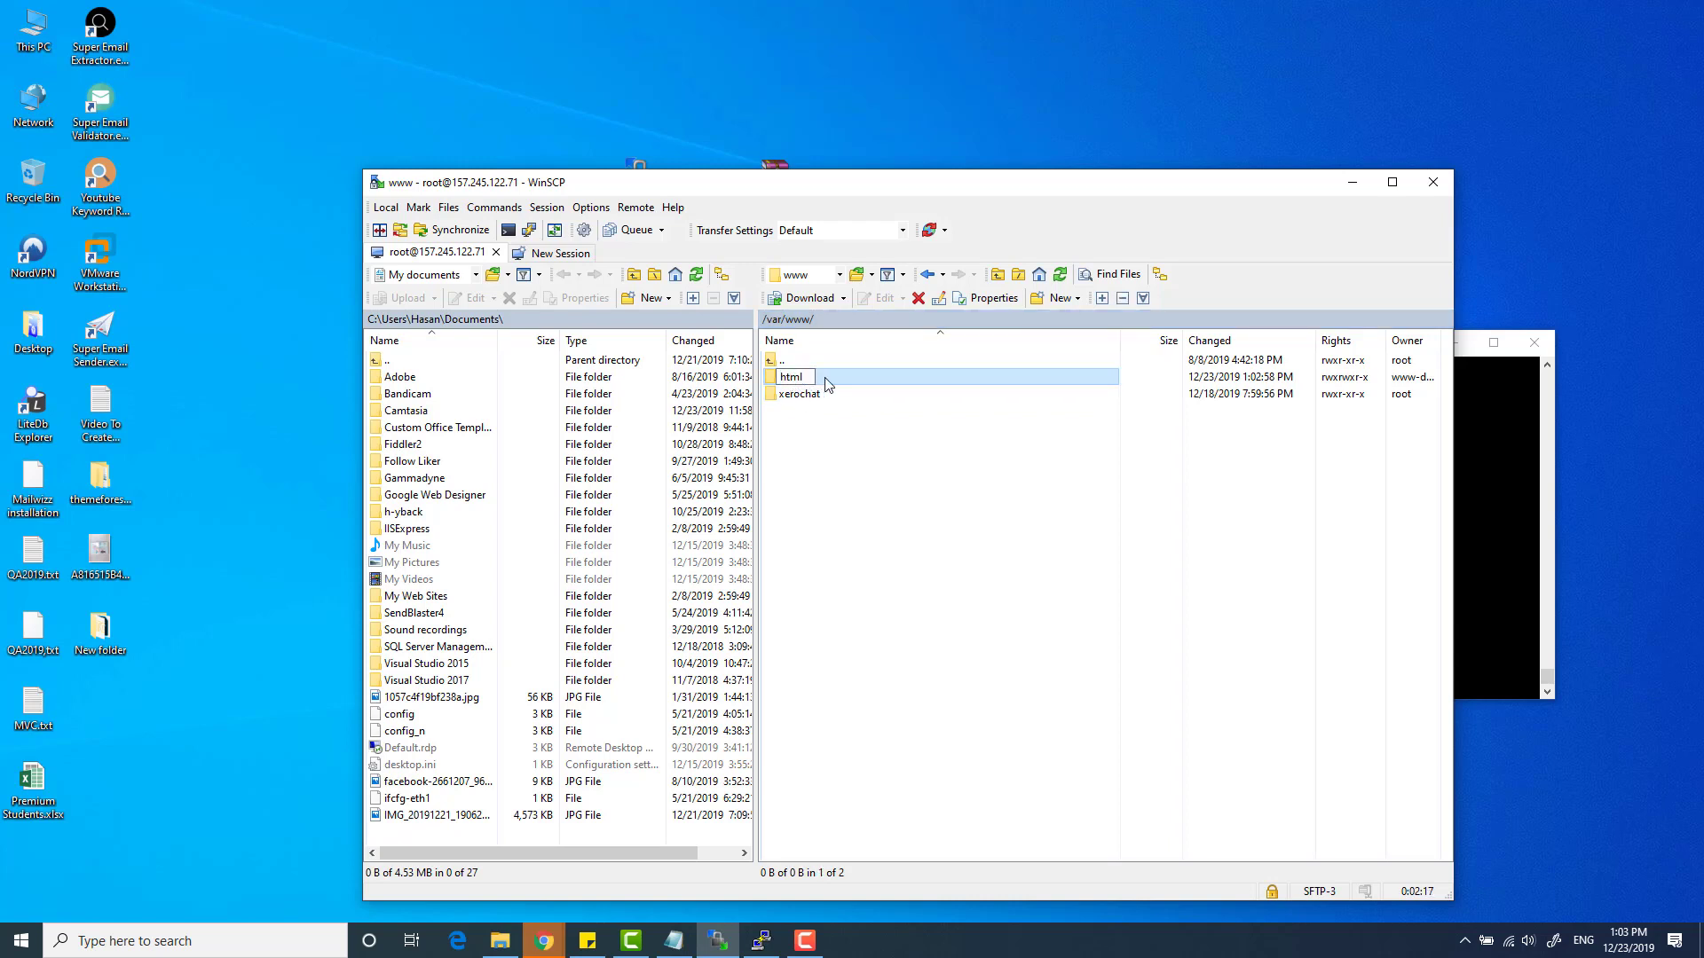
text(_old)
key(Return)
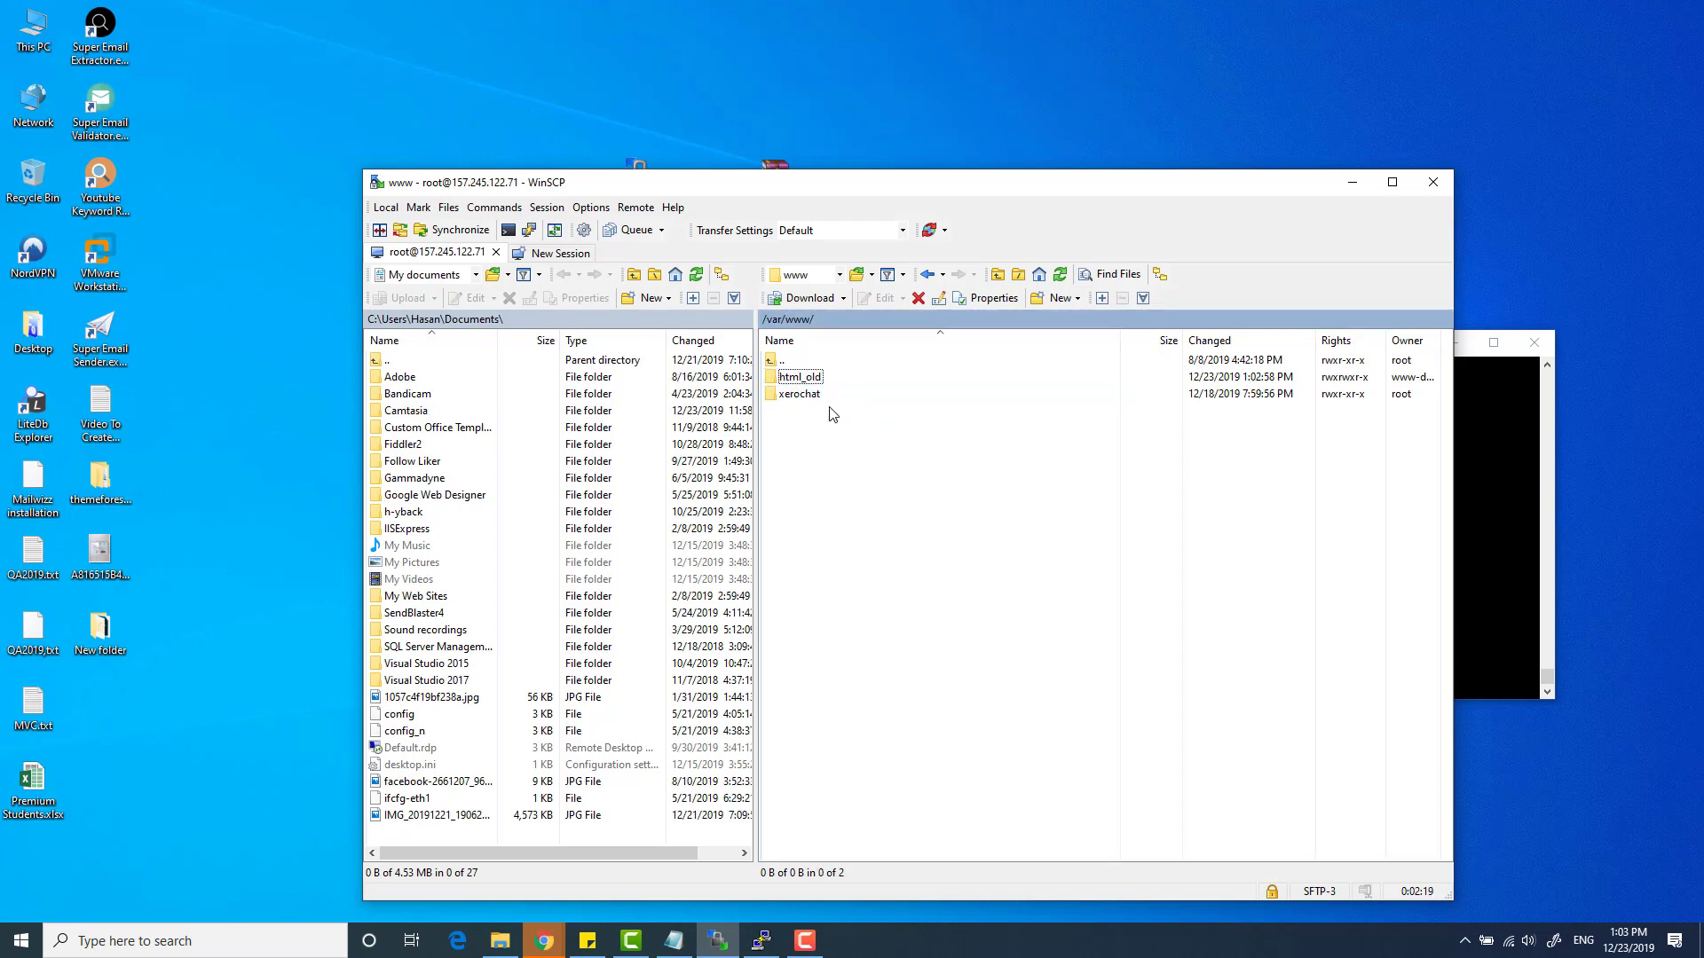
key(Down)
key(F2)
text(html)
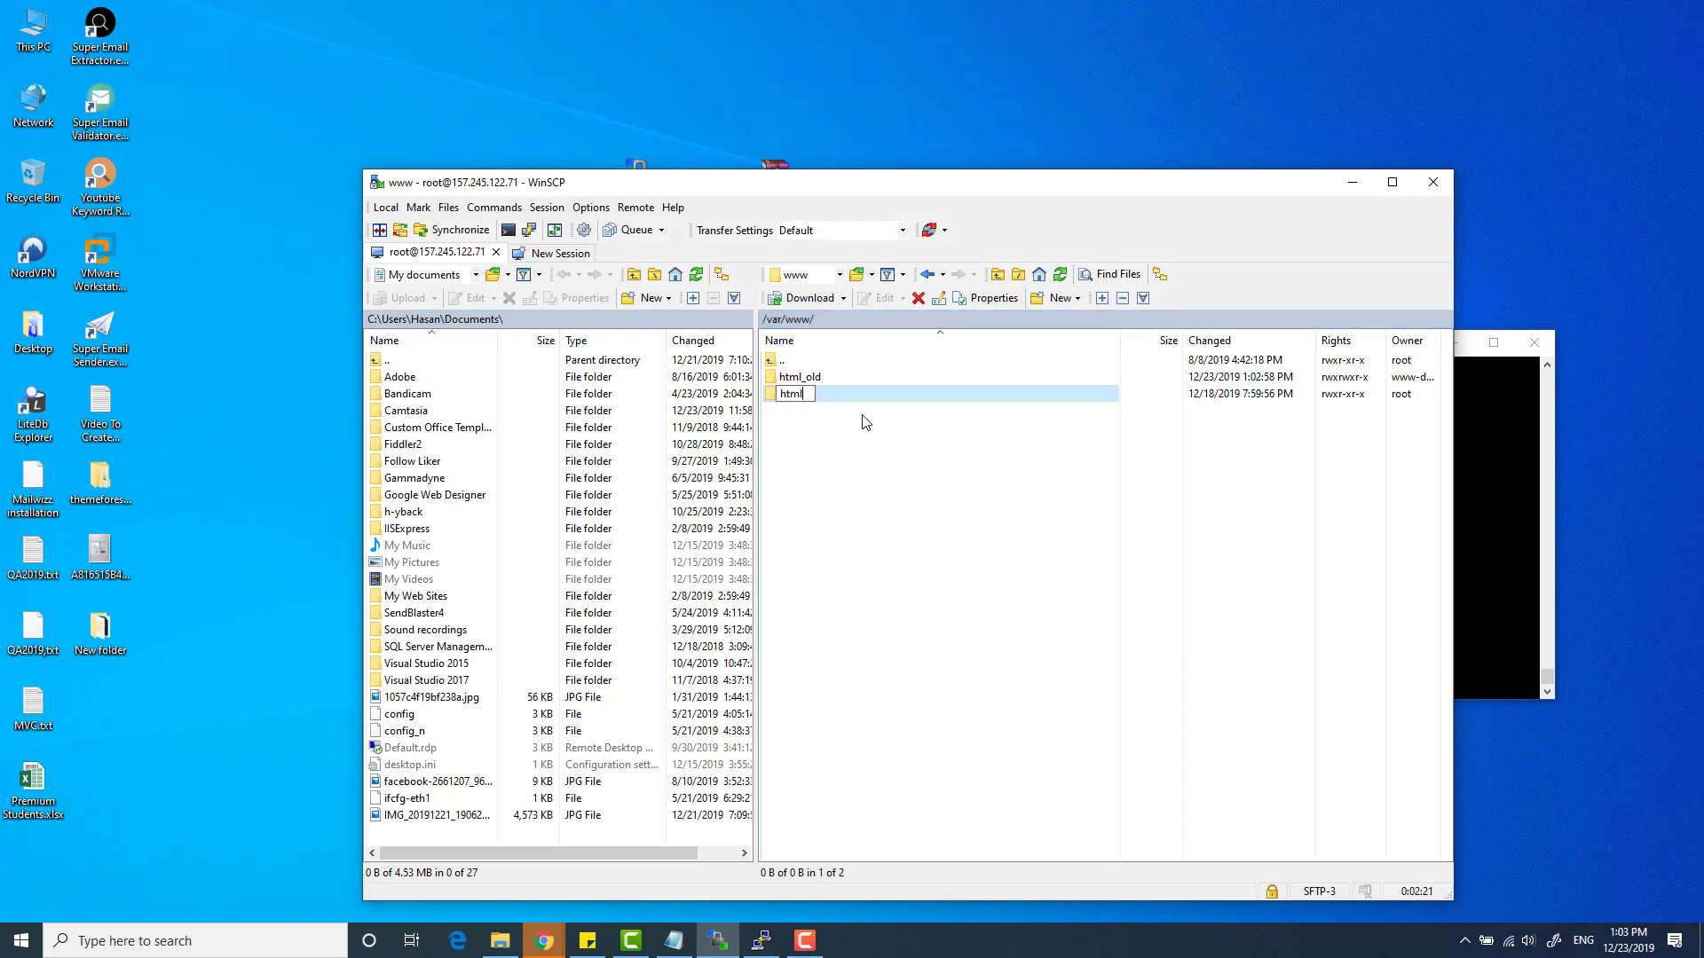
key(Return)
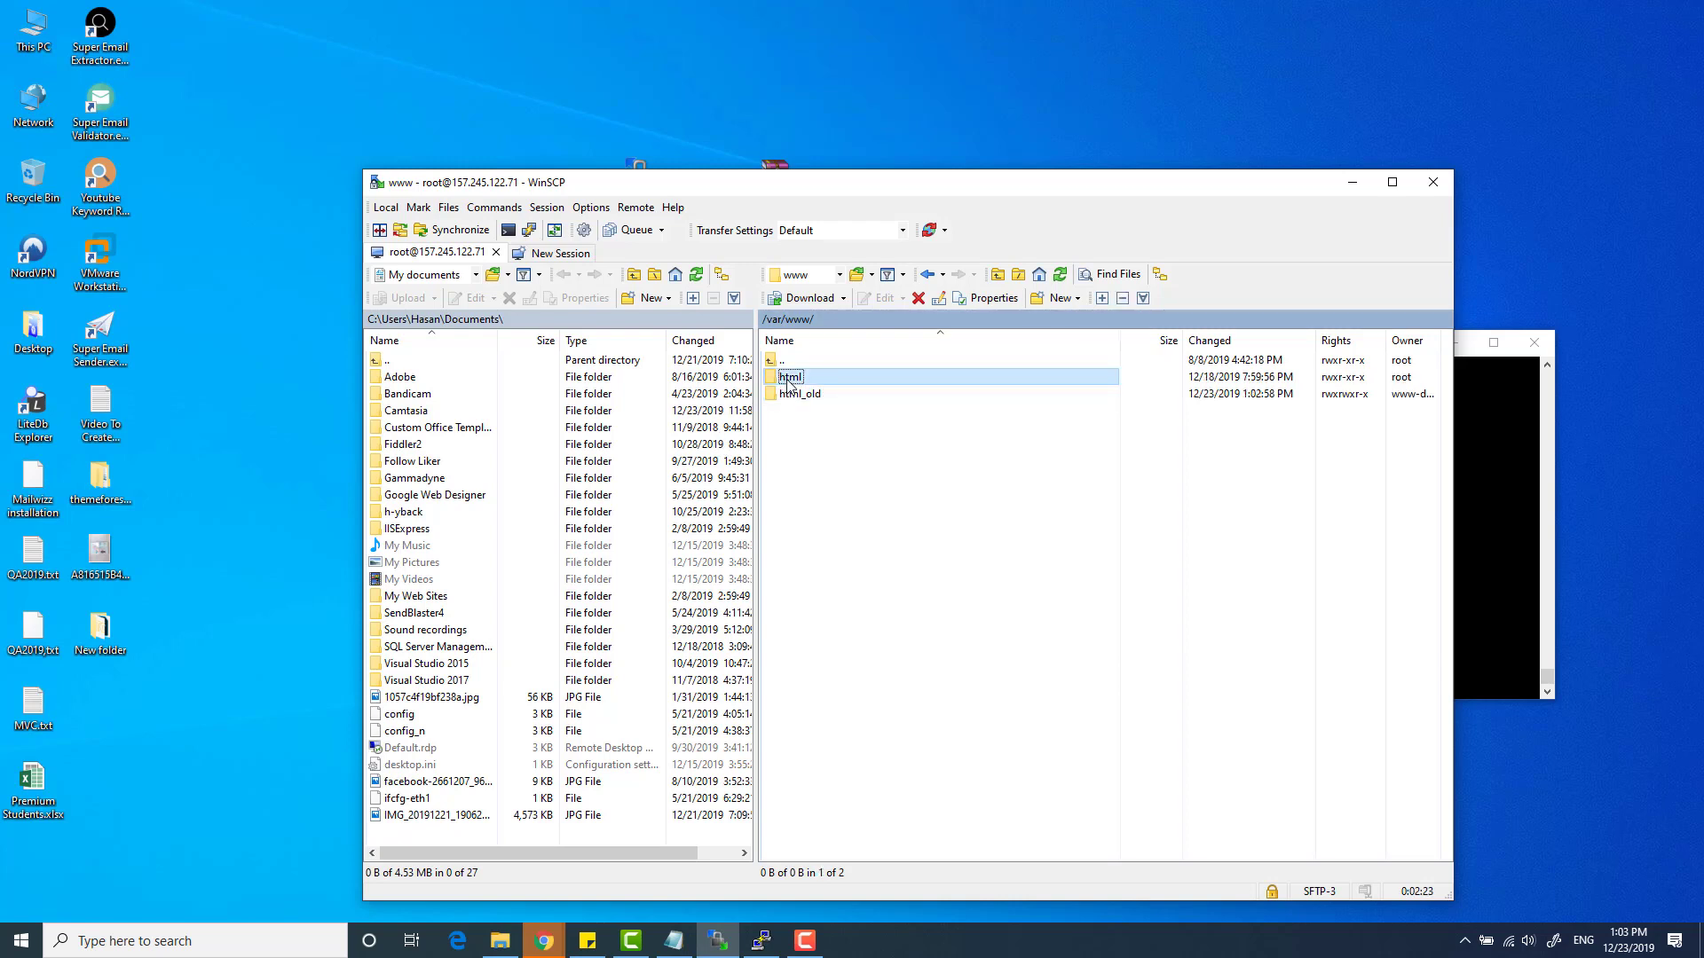
right_click(544, 940)
click(544, 850)
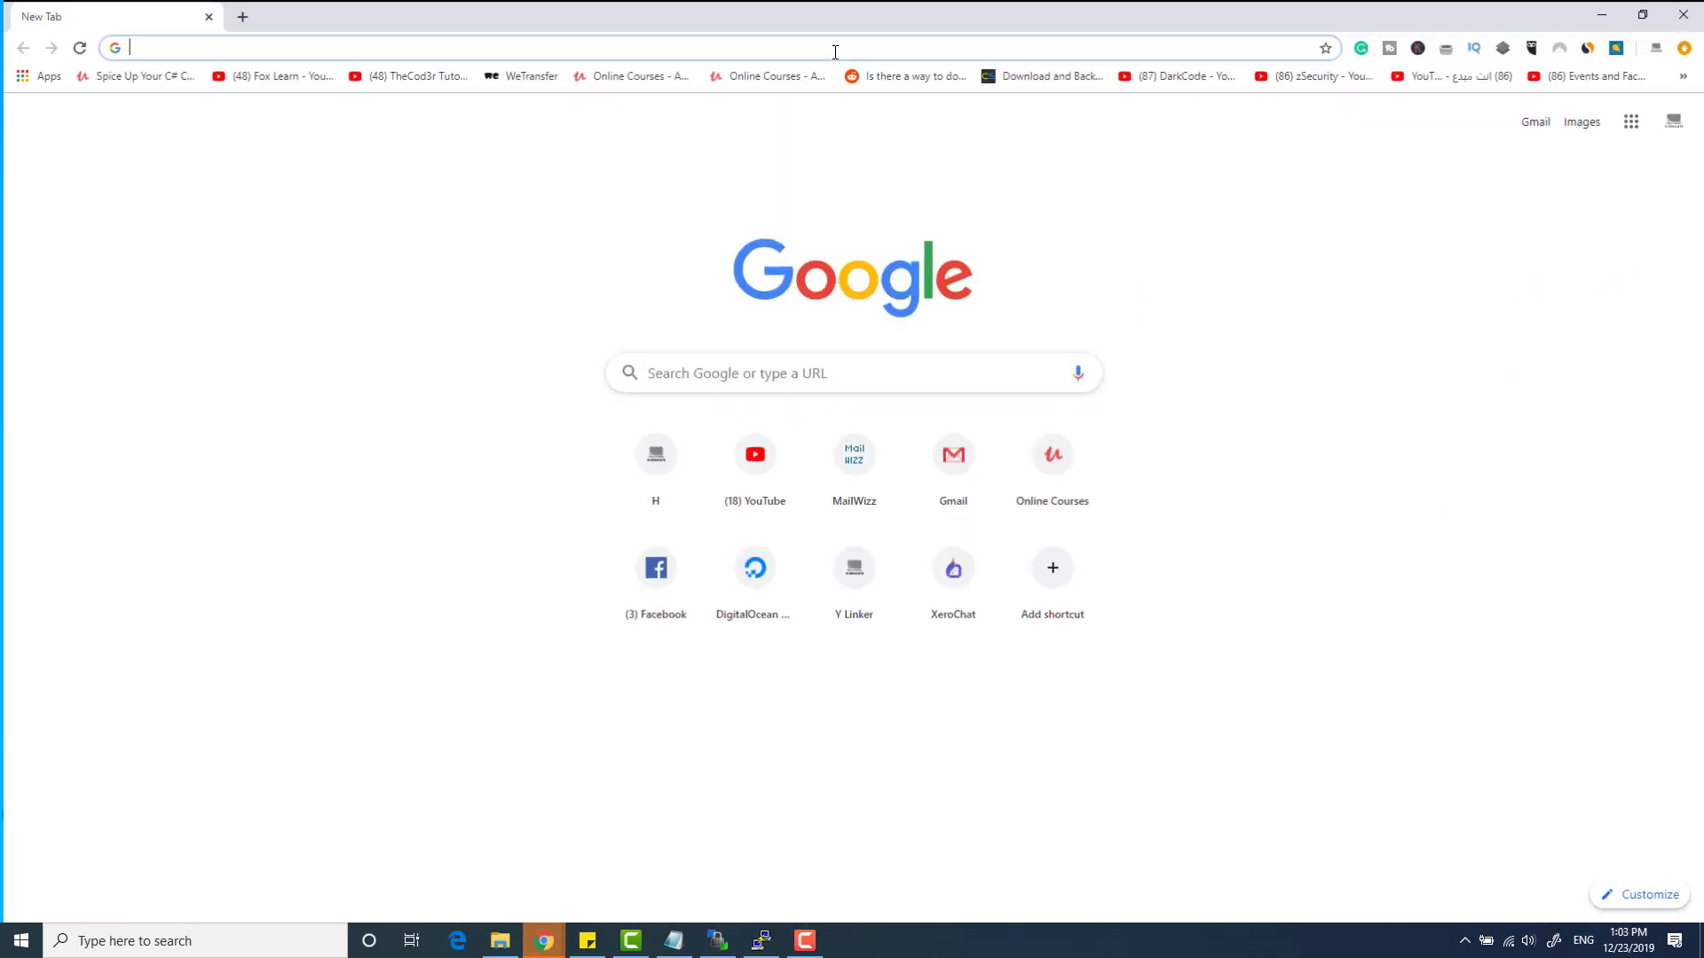
Step: Paste the server address 157.245.122.71 into Chrome and load the XeroChat installer
text(157.245.122.71)
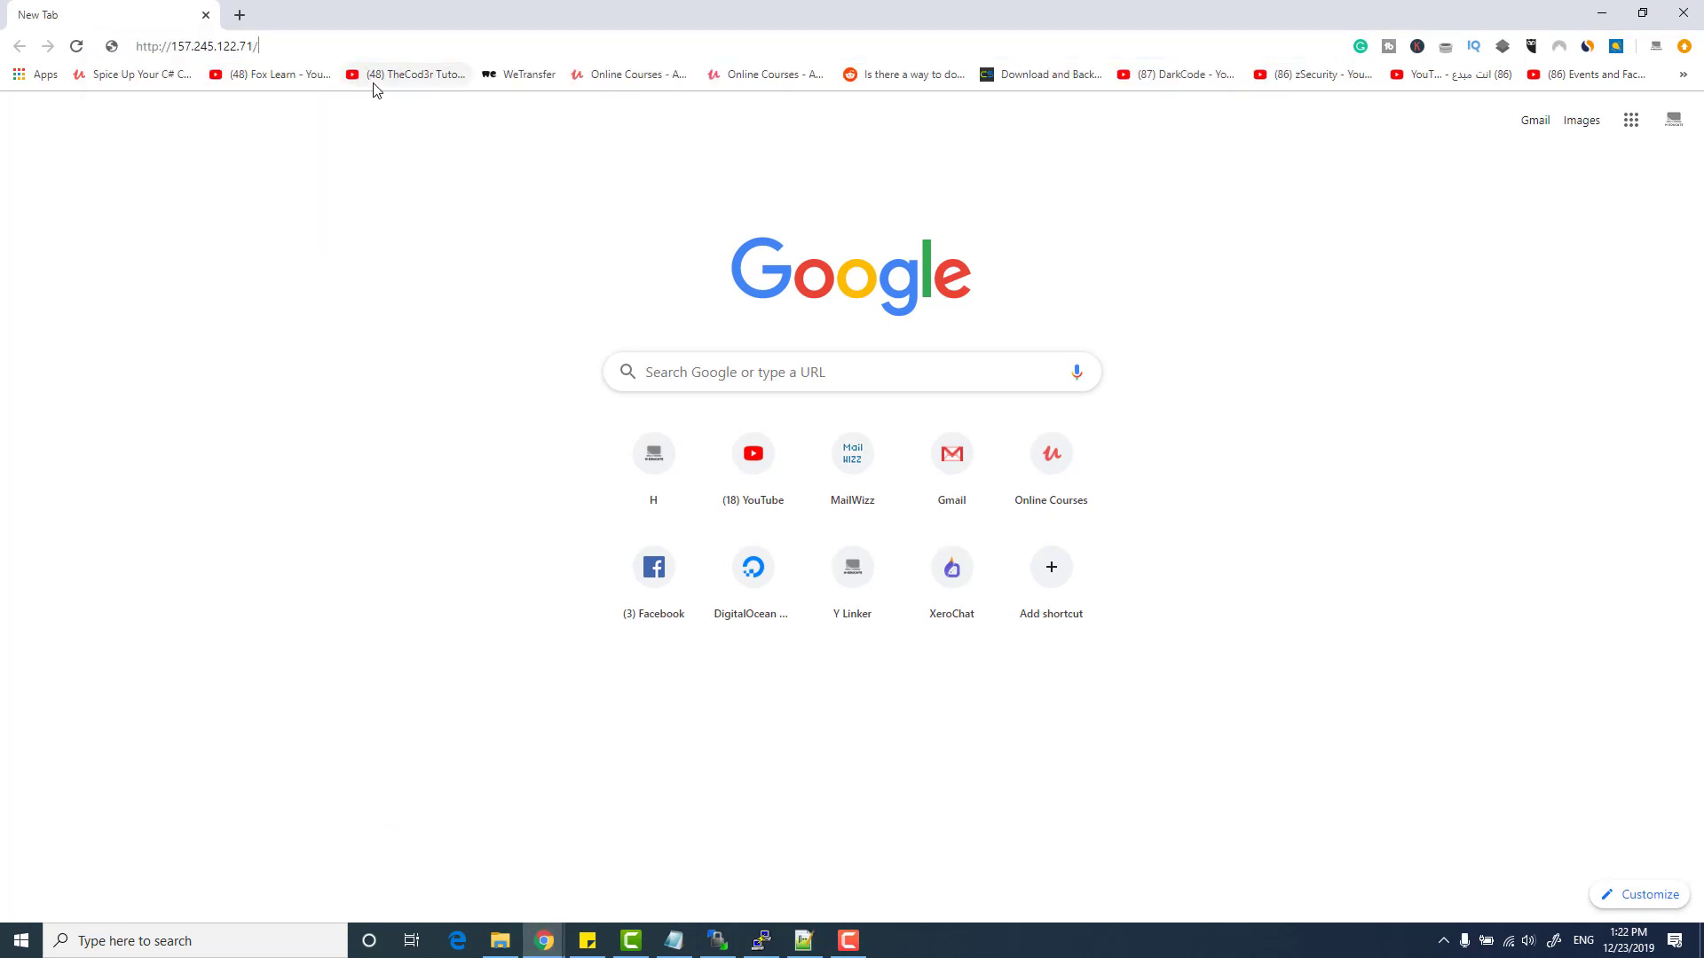
text(http://157.245.122.71/)
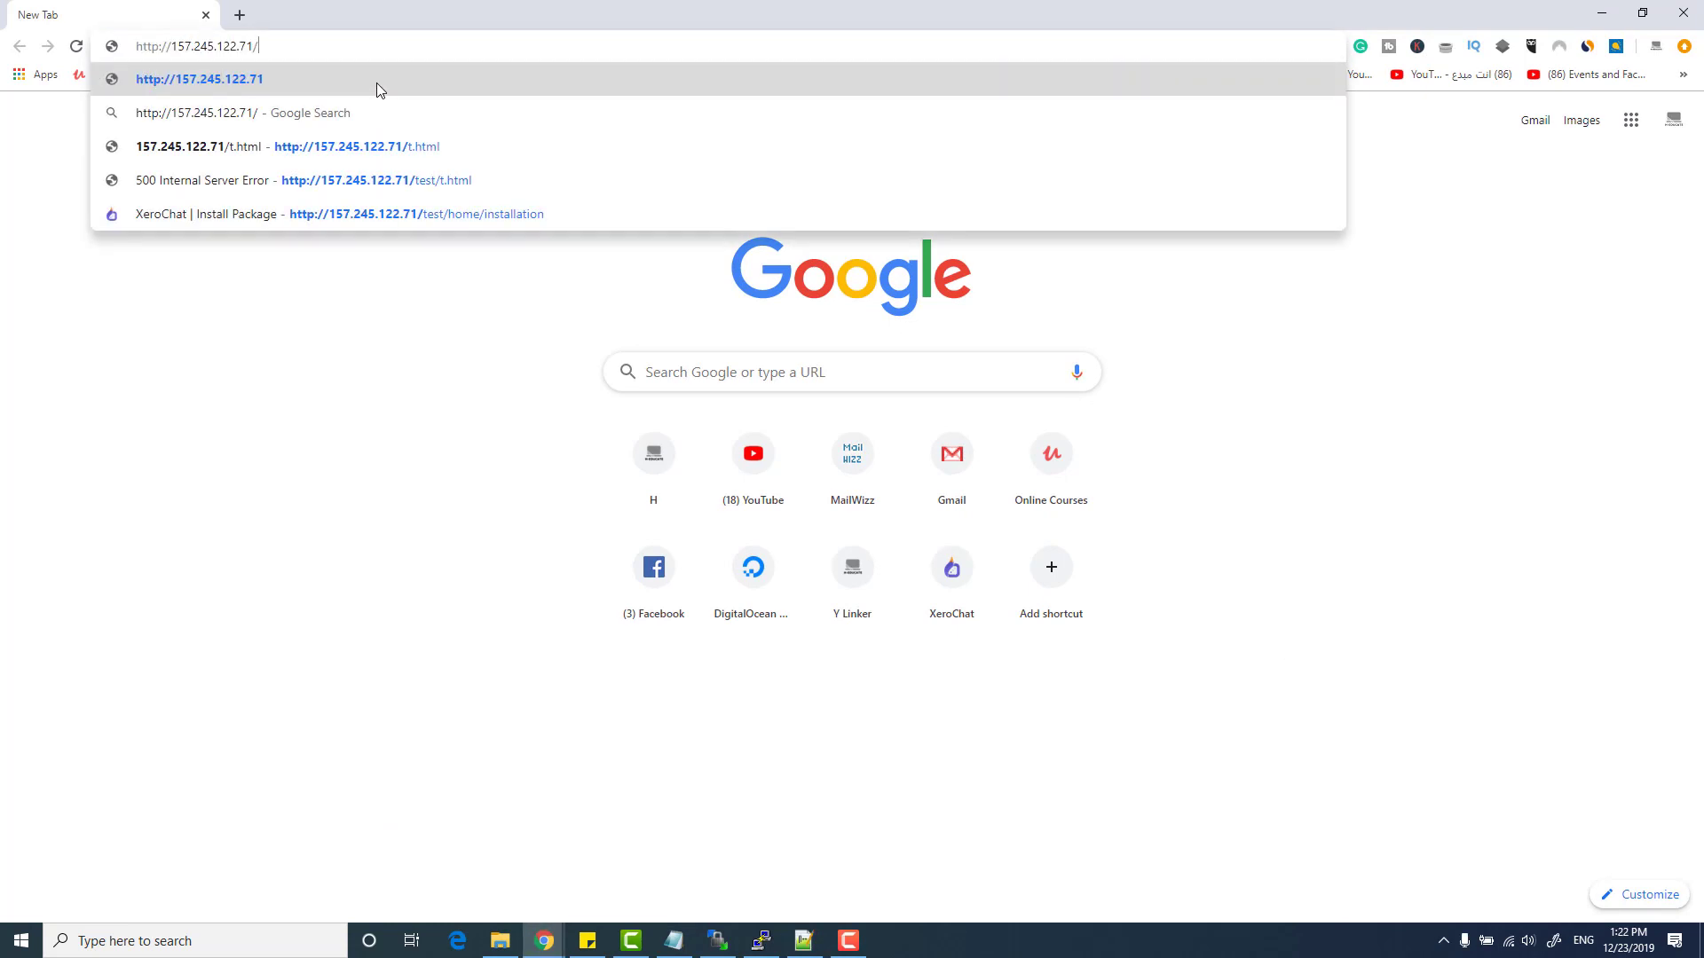
key(Return)
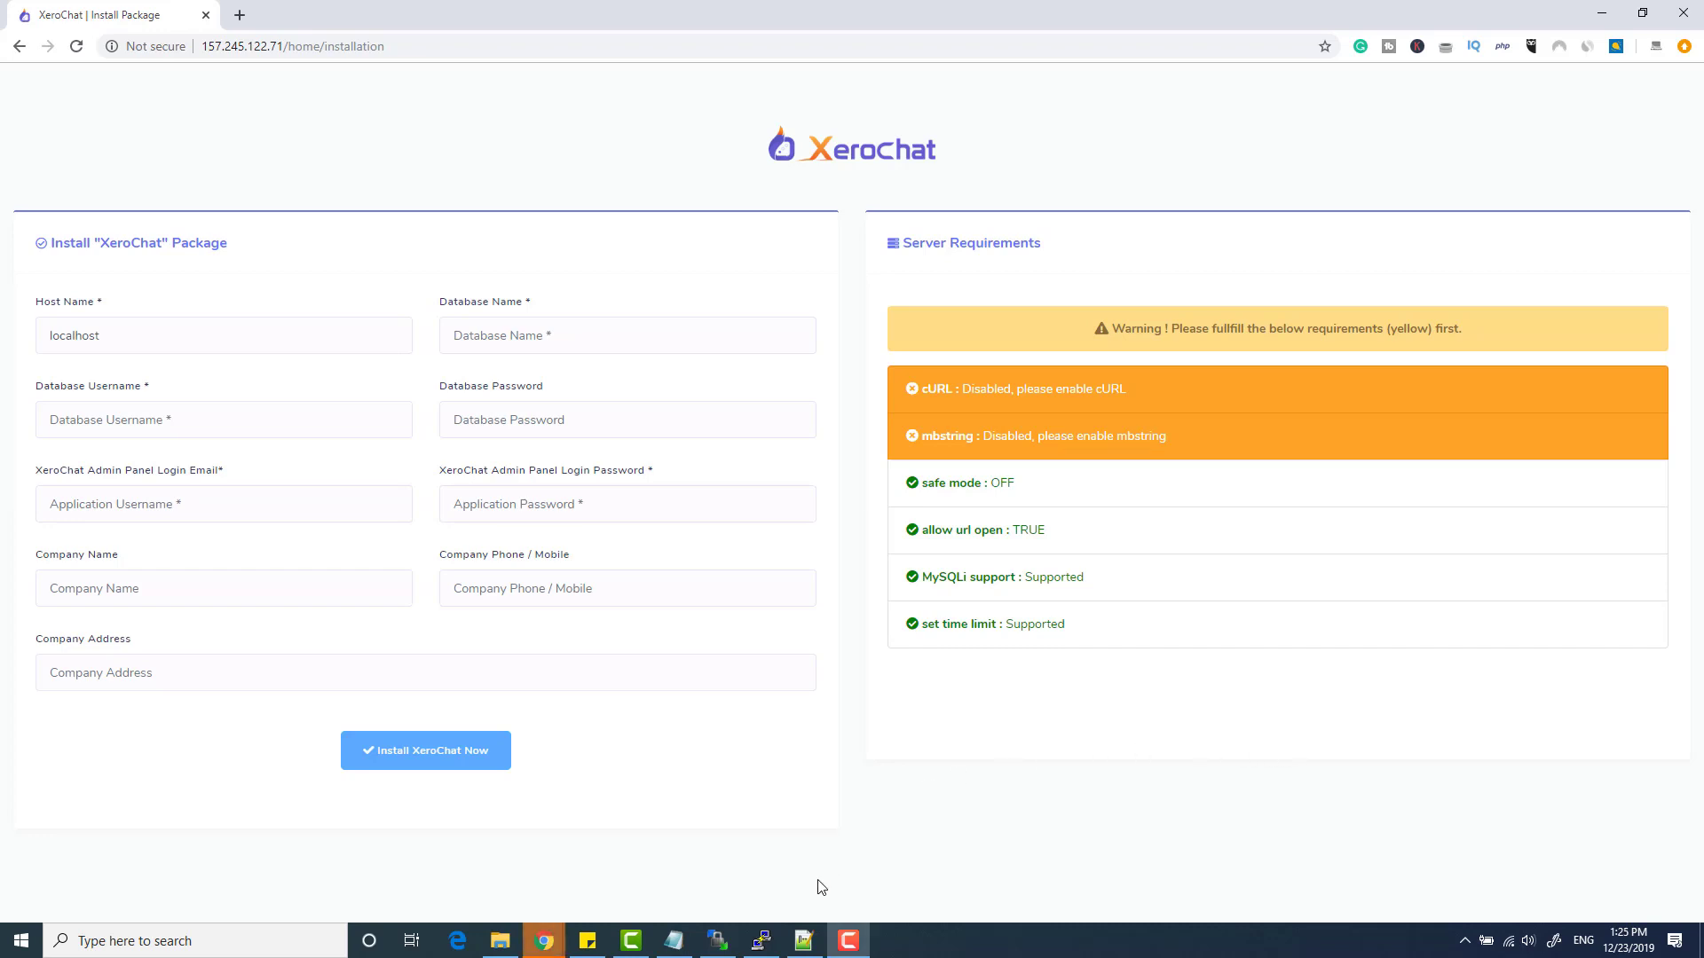
Step: Install php-curl on the server with 'sudo apt install php-curl', confirming with y
click(768, 949)
drag(1136, 530, 551, 452)
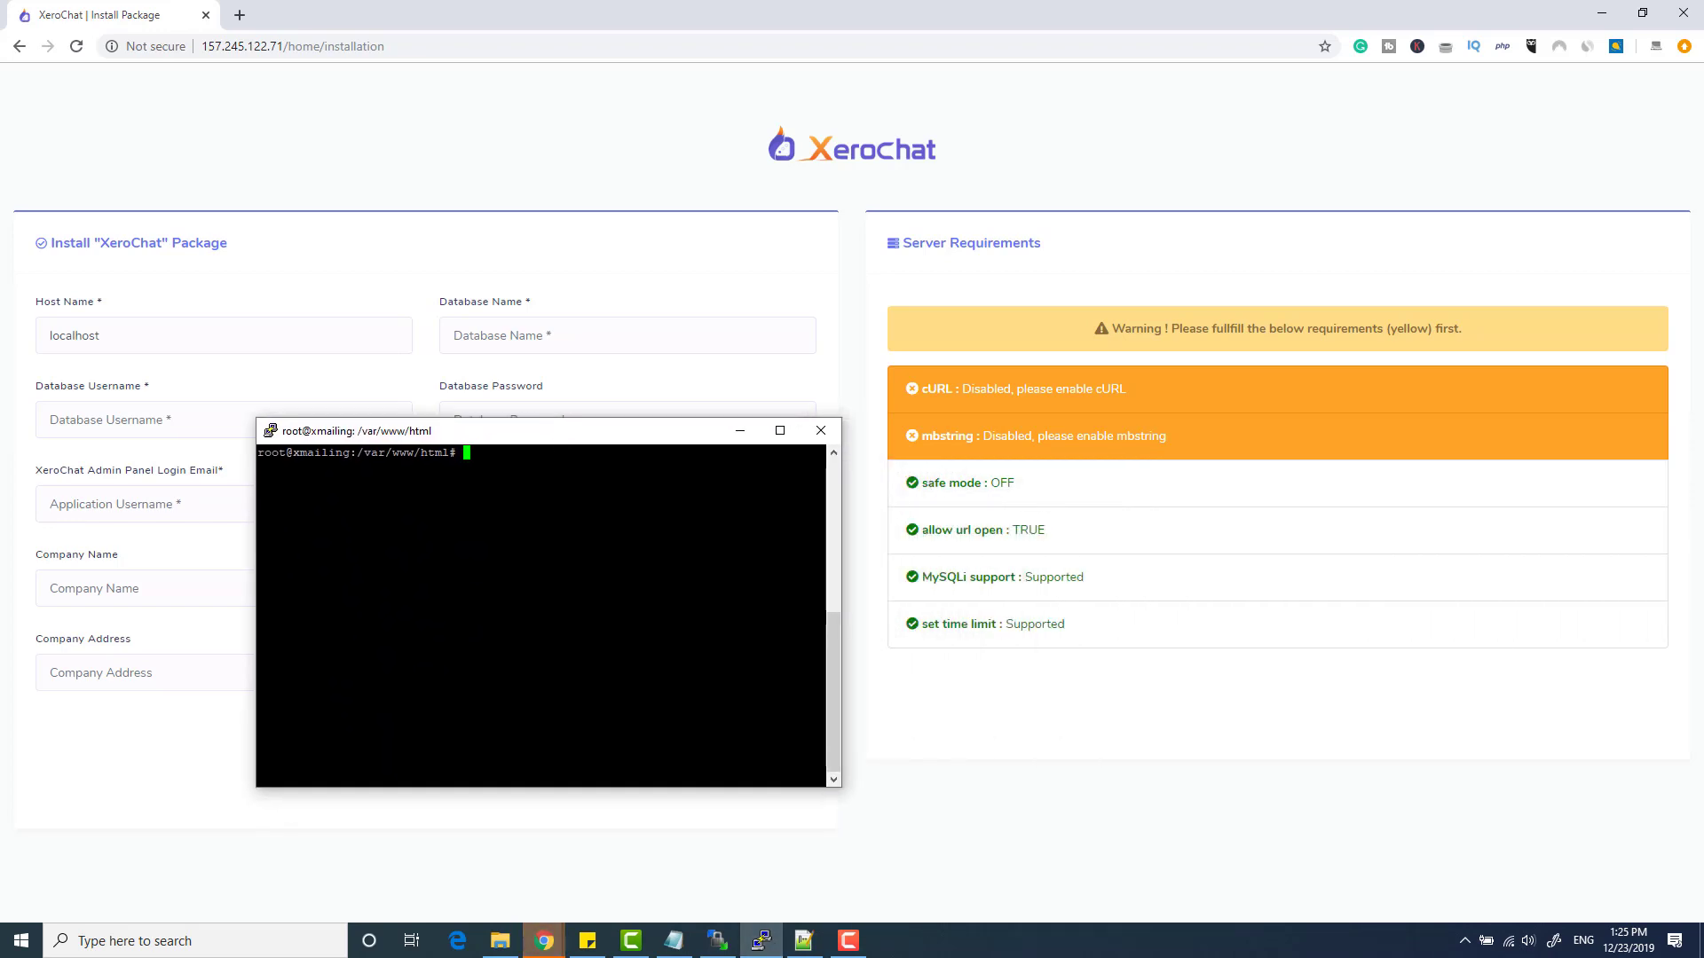
text(sudo apt install )
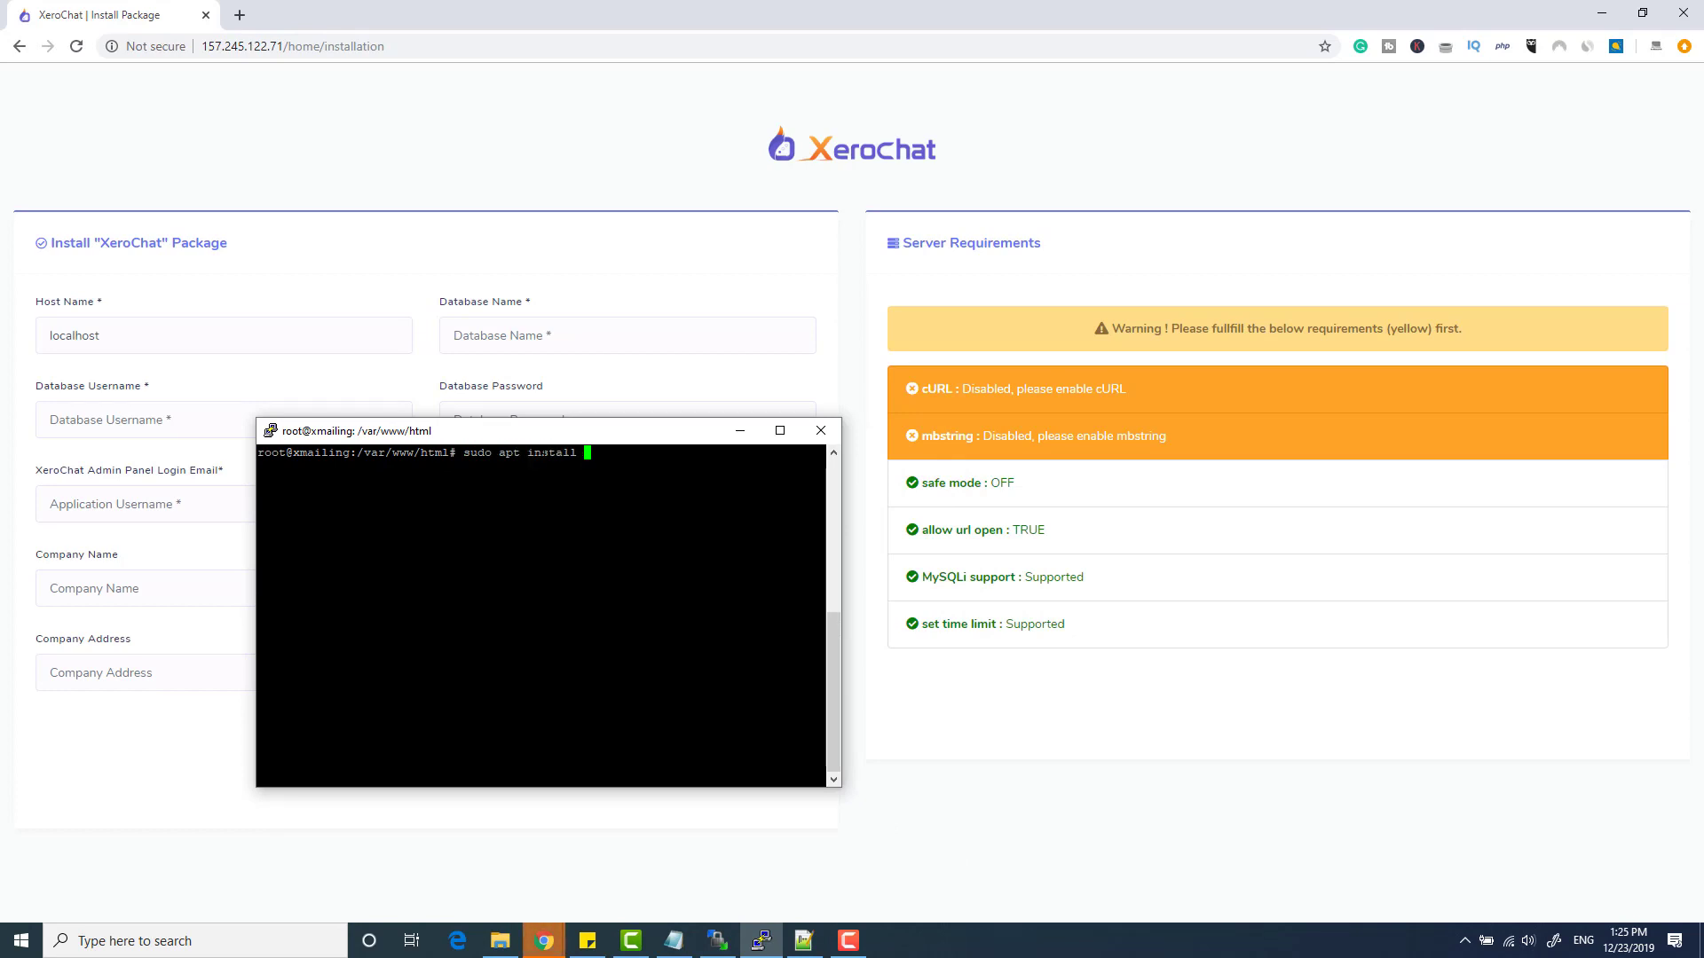
text(php-curl)
key(Return)
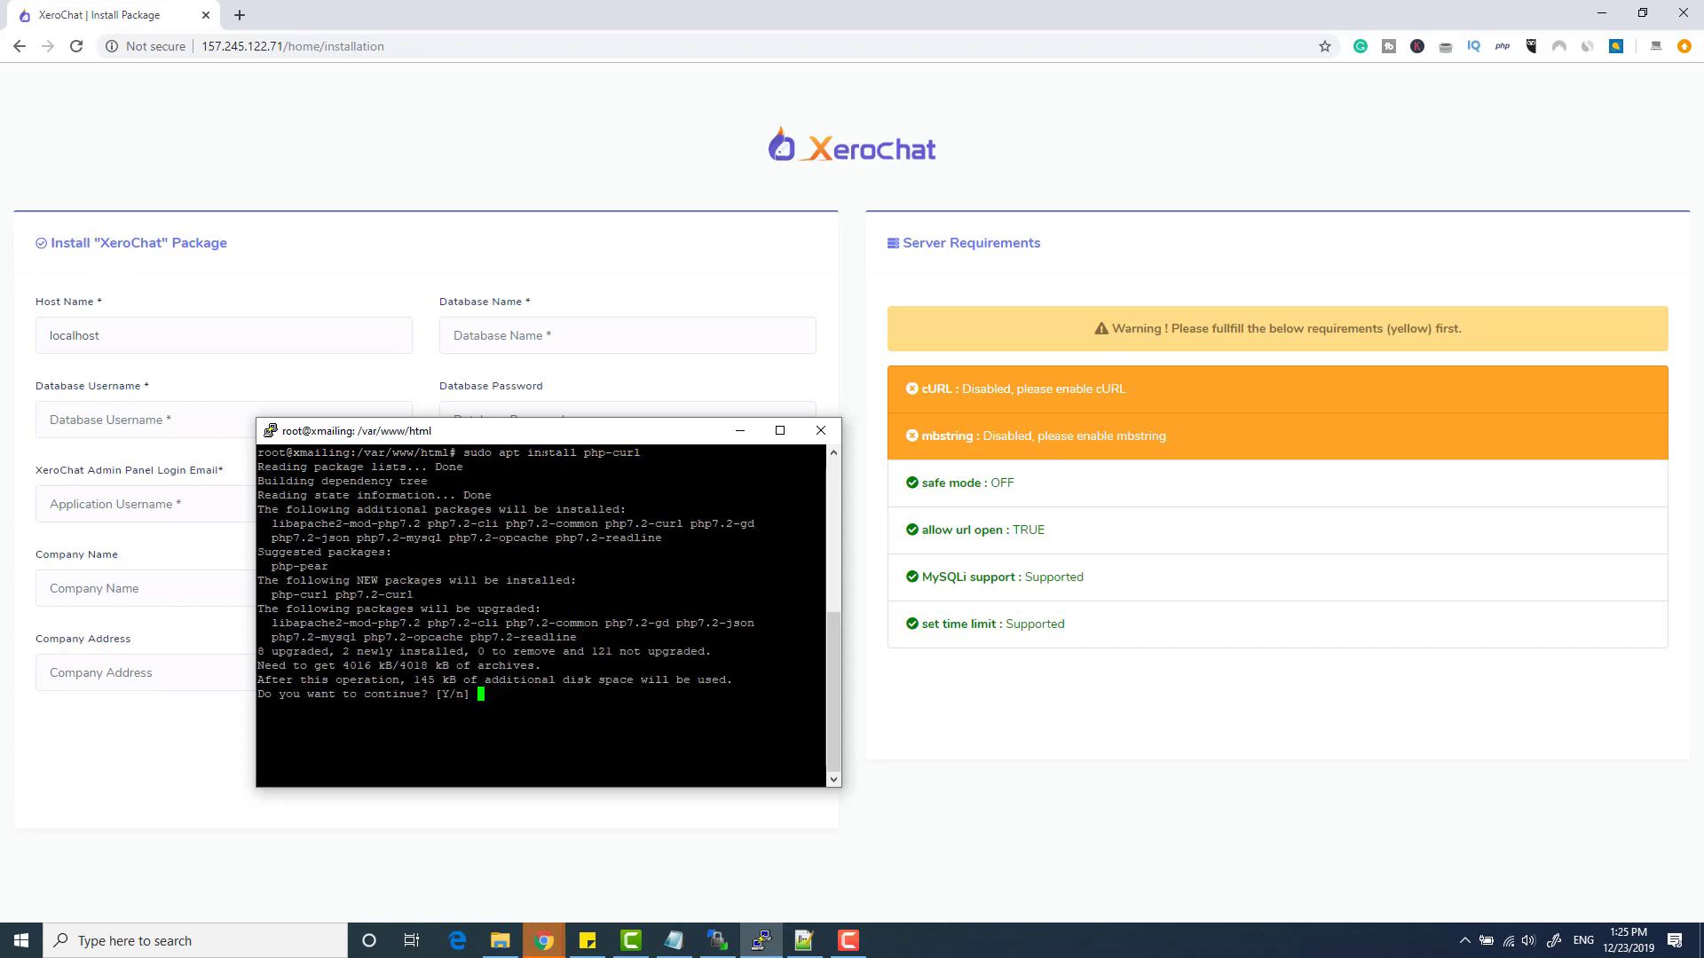
text(y)
key(Return)
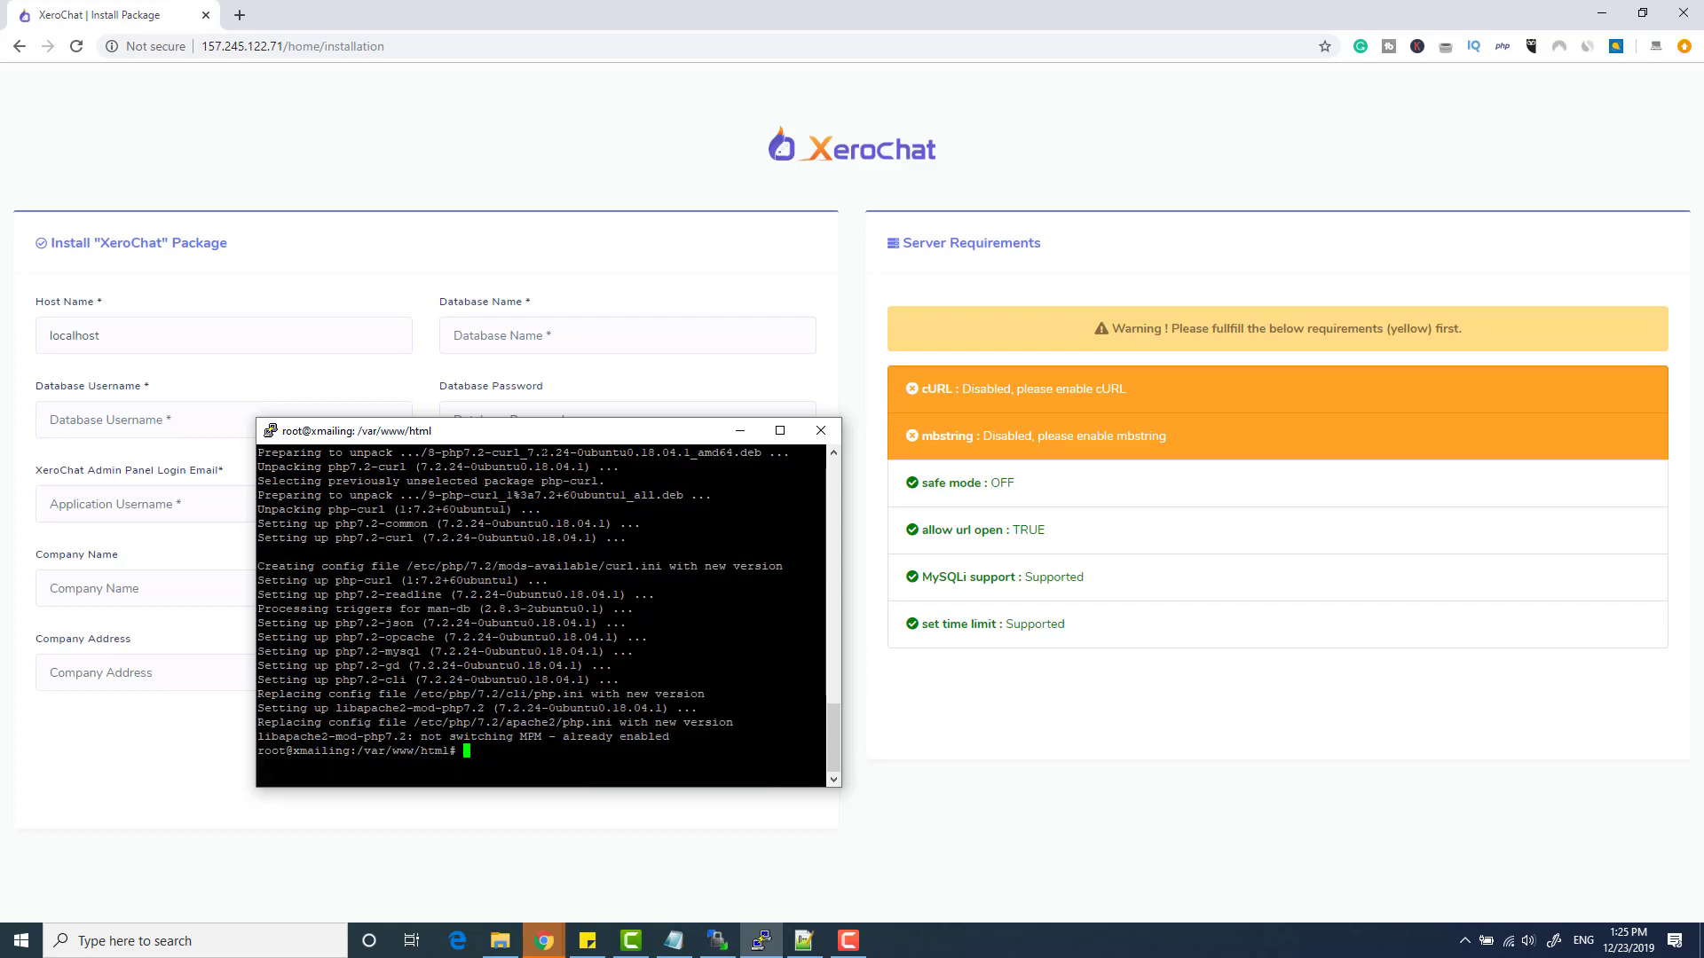
Step: Install php-mbstring the same way, then start apache2.service from shell history
key(Up)
key(BackSpace)
key(BackSpace)
key(BackSpace)
key(BackSpace)
text(mbstring)
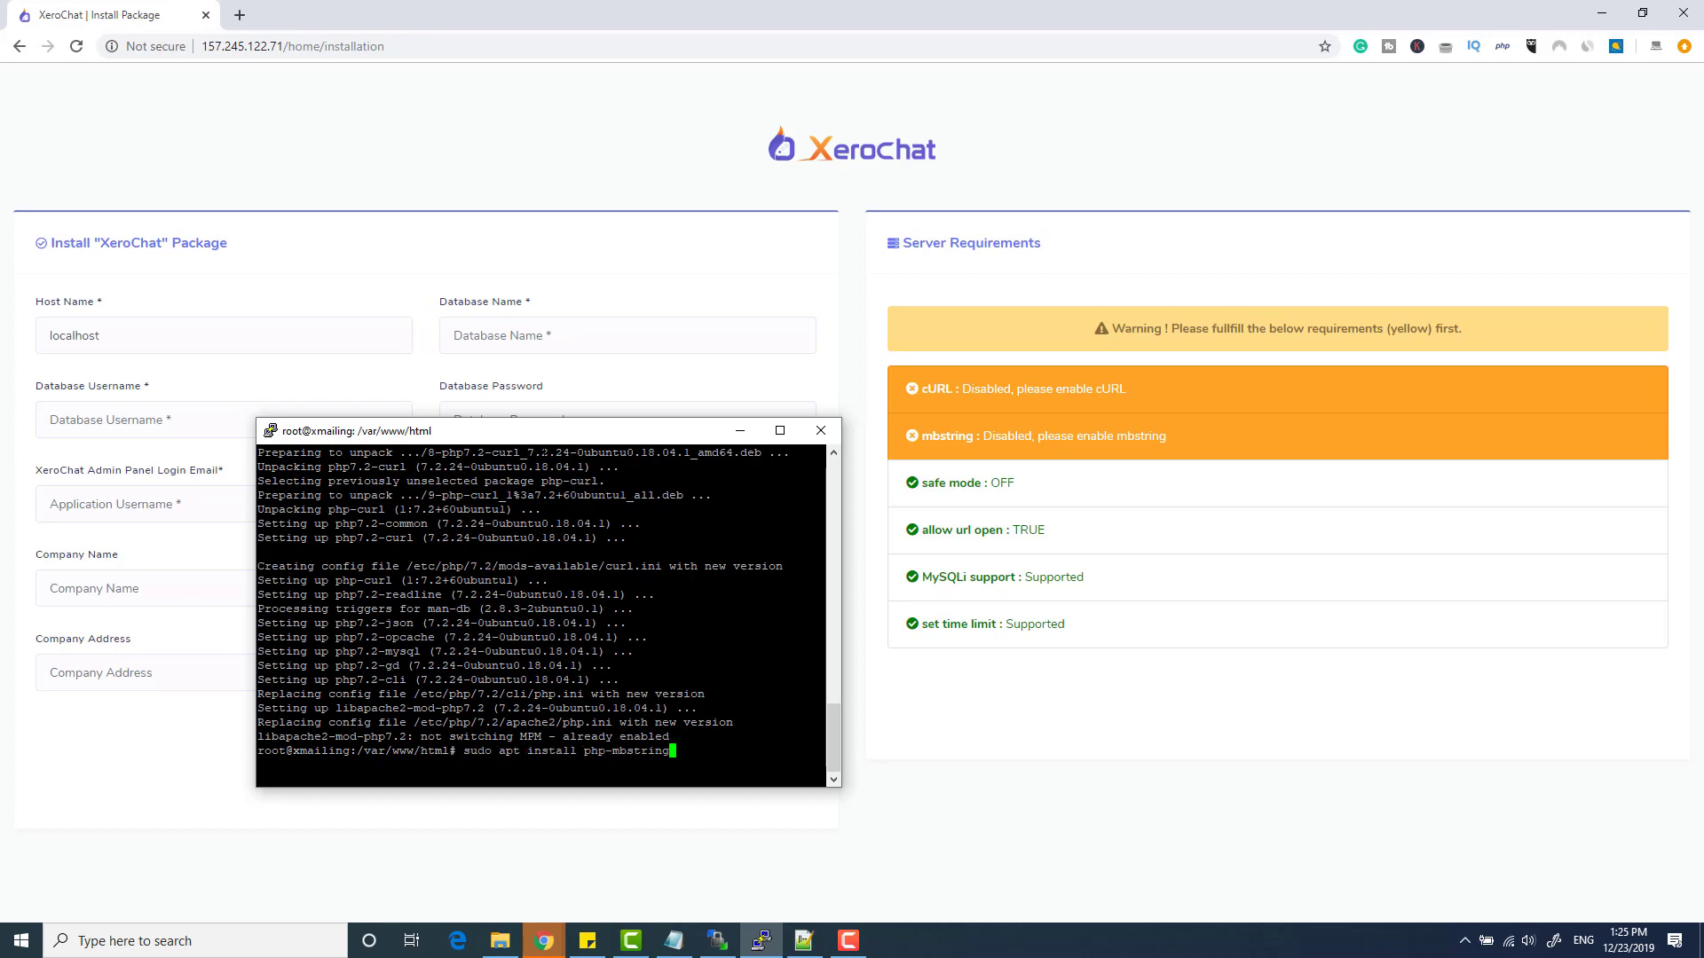
key(Return)
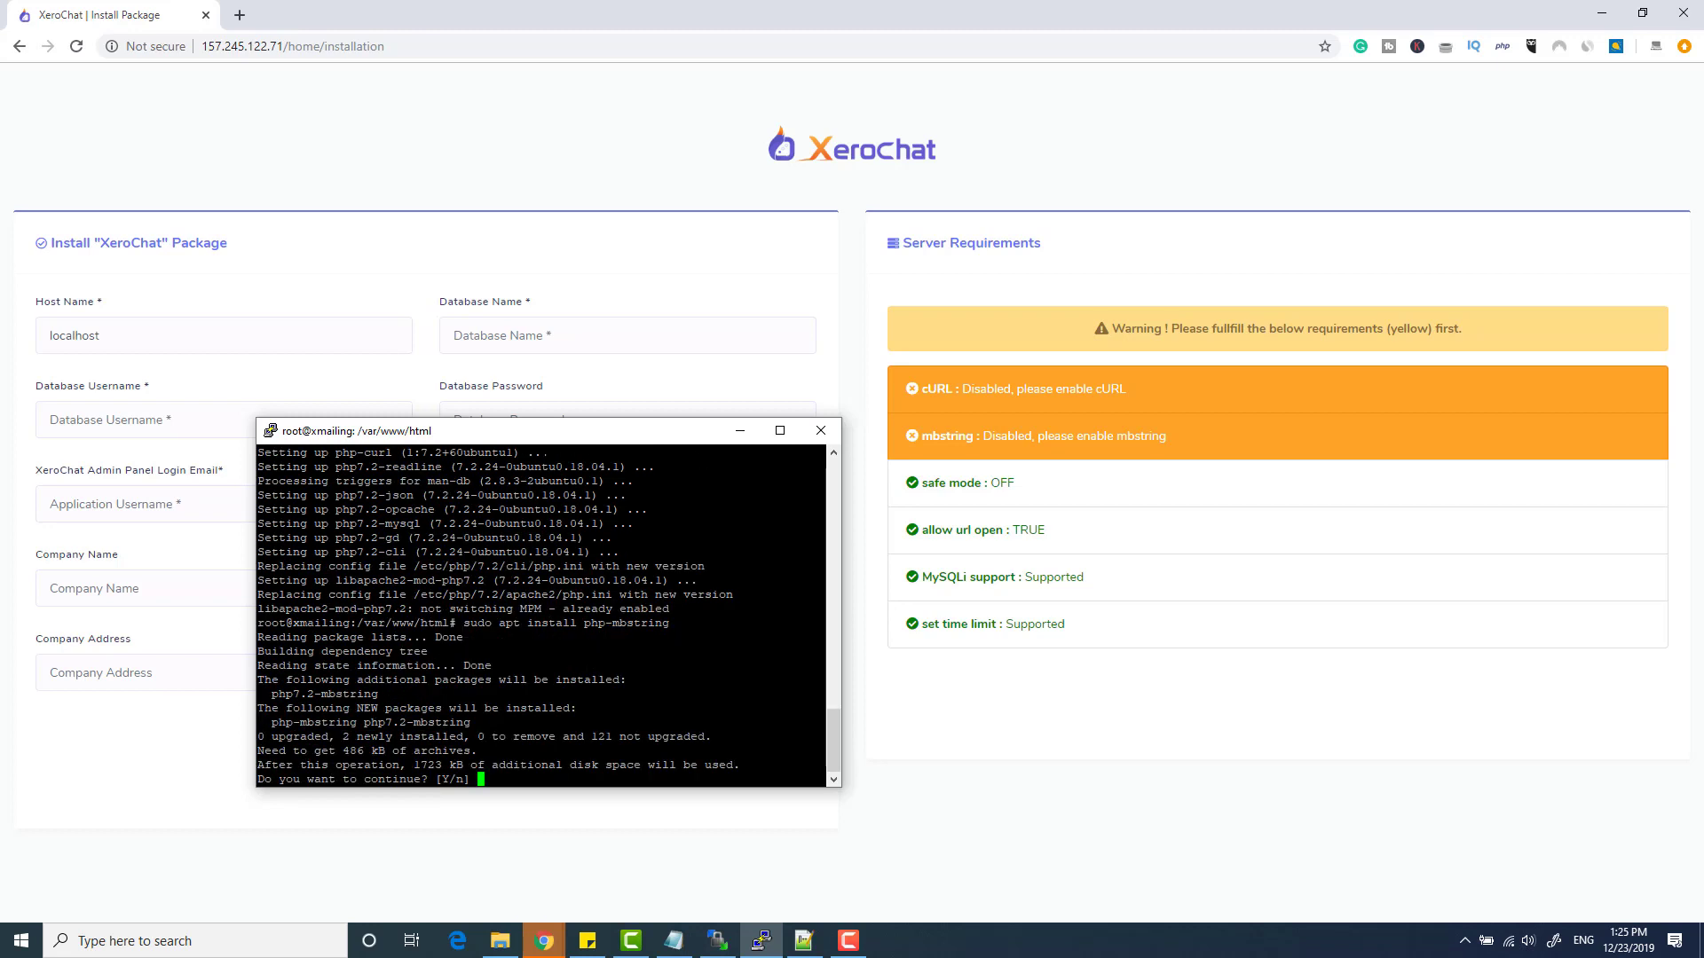
text(y)
key(Return)
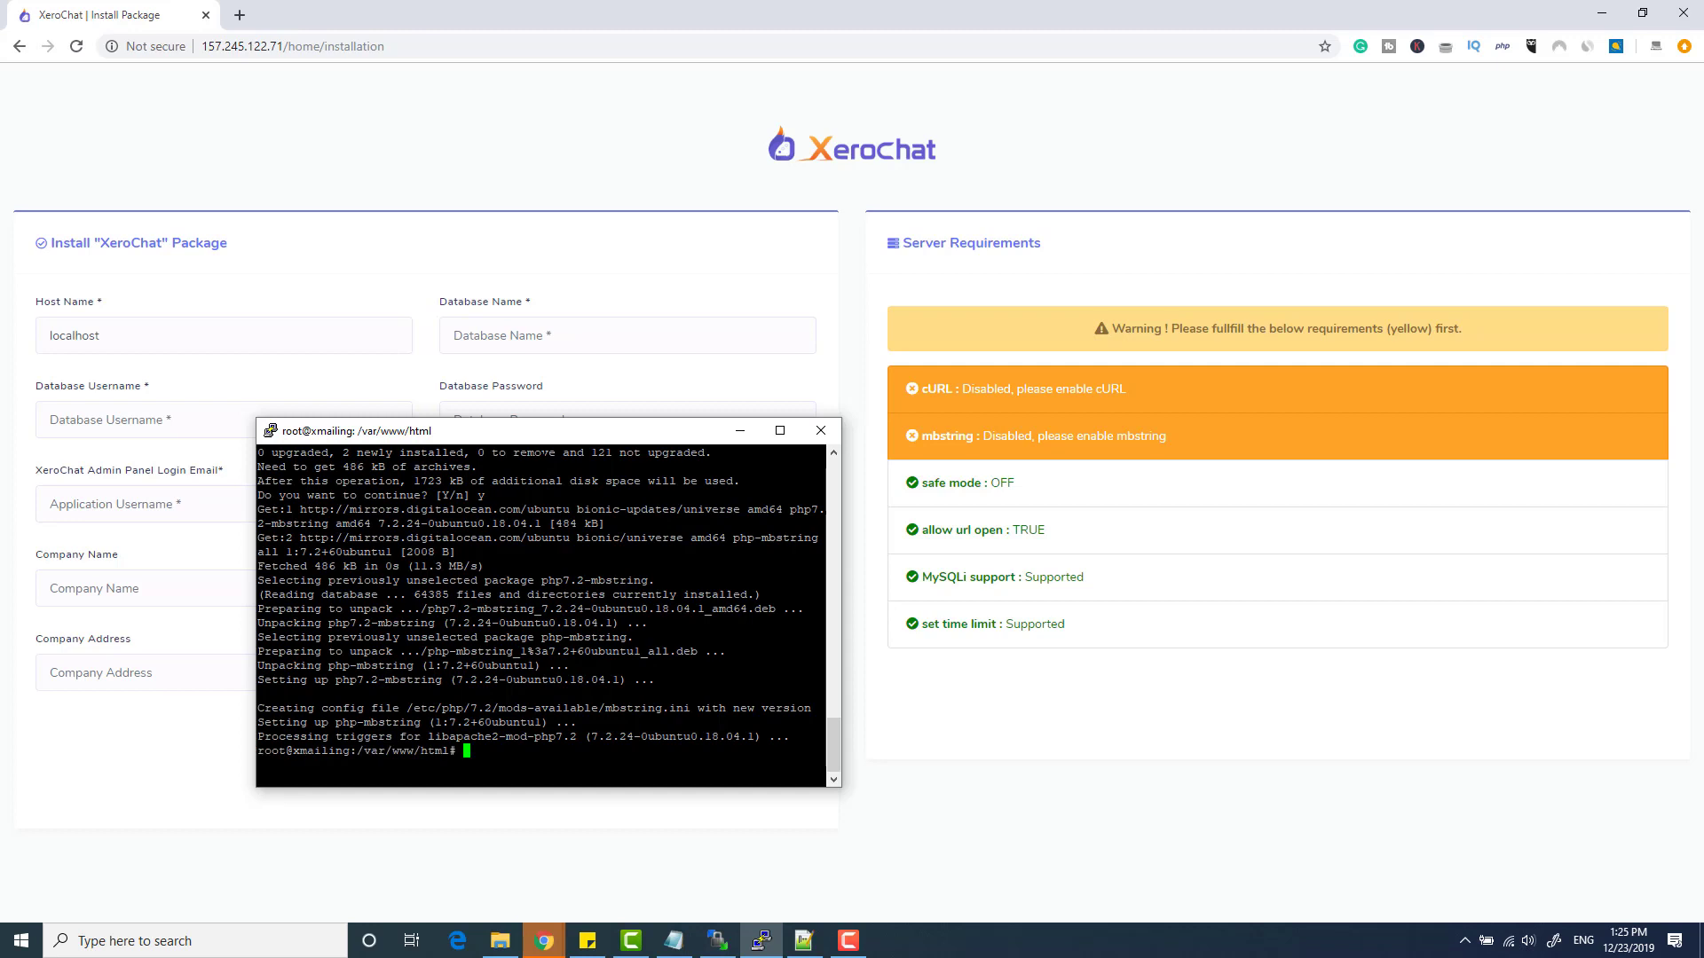
key(Up)
key(Up)
key(Up)
key(Up)
key(Up)
key(Up)
key(Return)
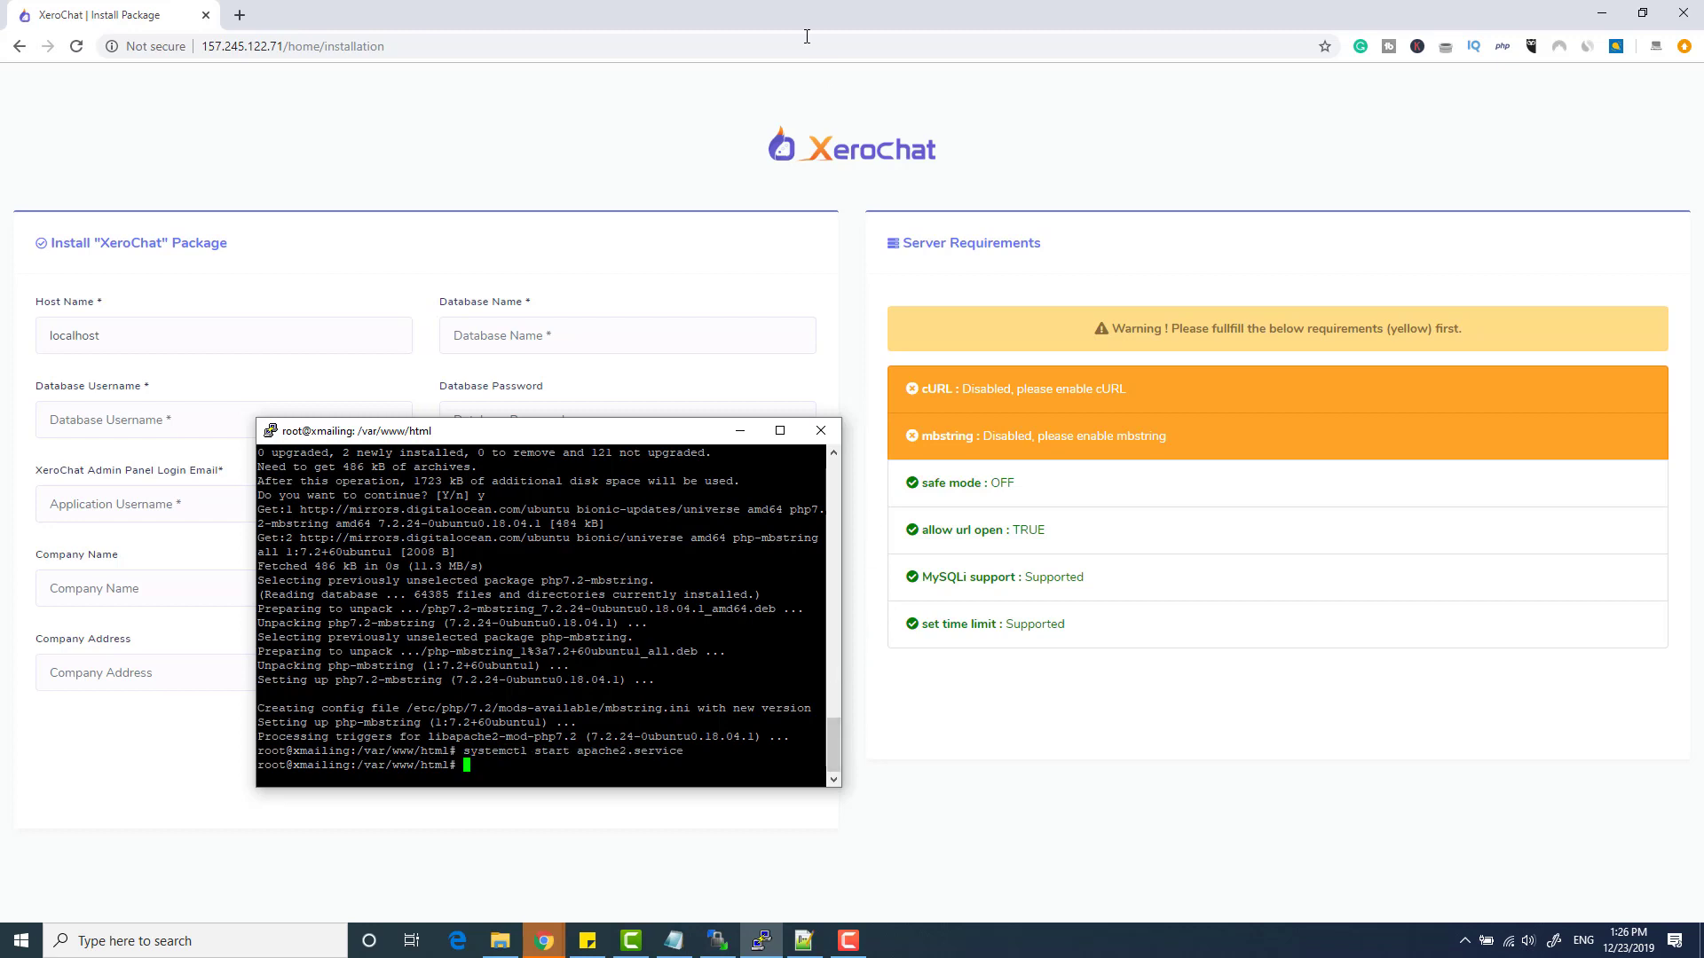
Step: Reload the installer to recheck requirements, then clear the terminal and enter 'mysql -u root -p'
click(756, 15)
click(77, 46)
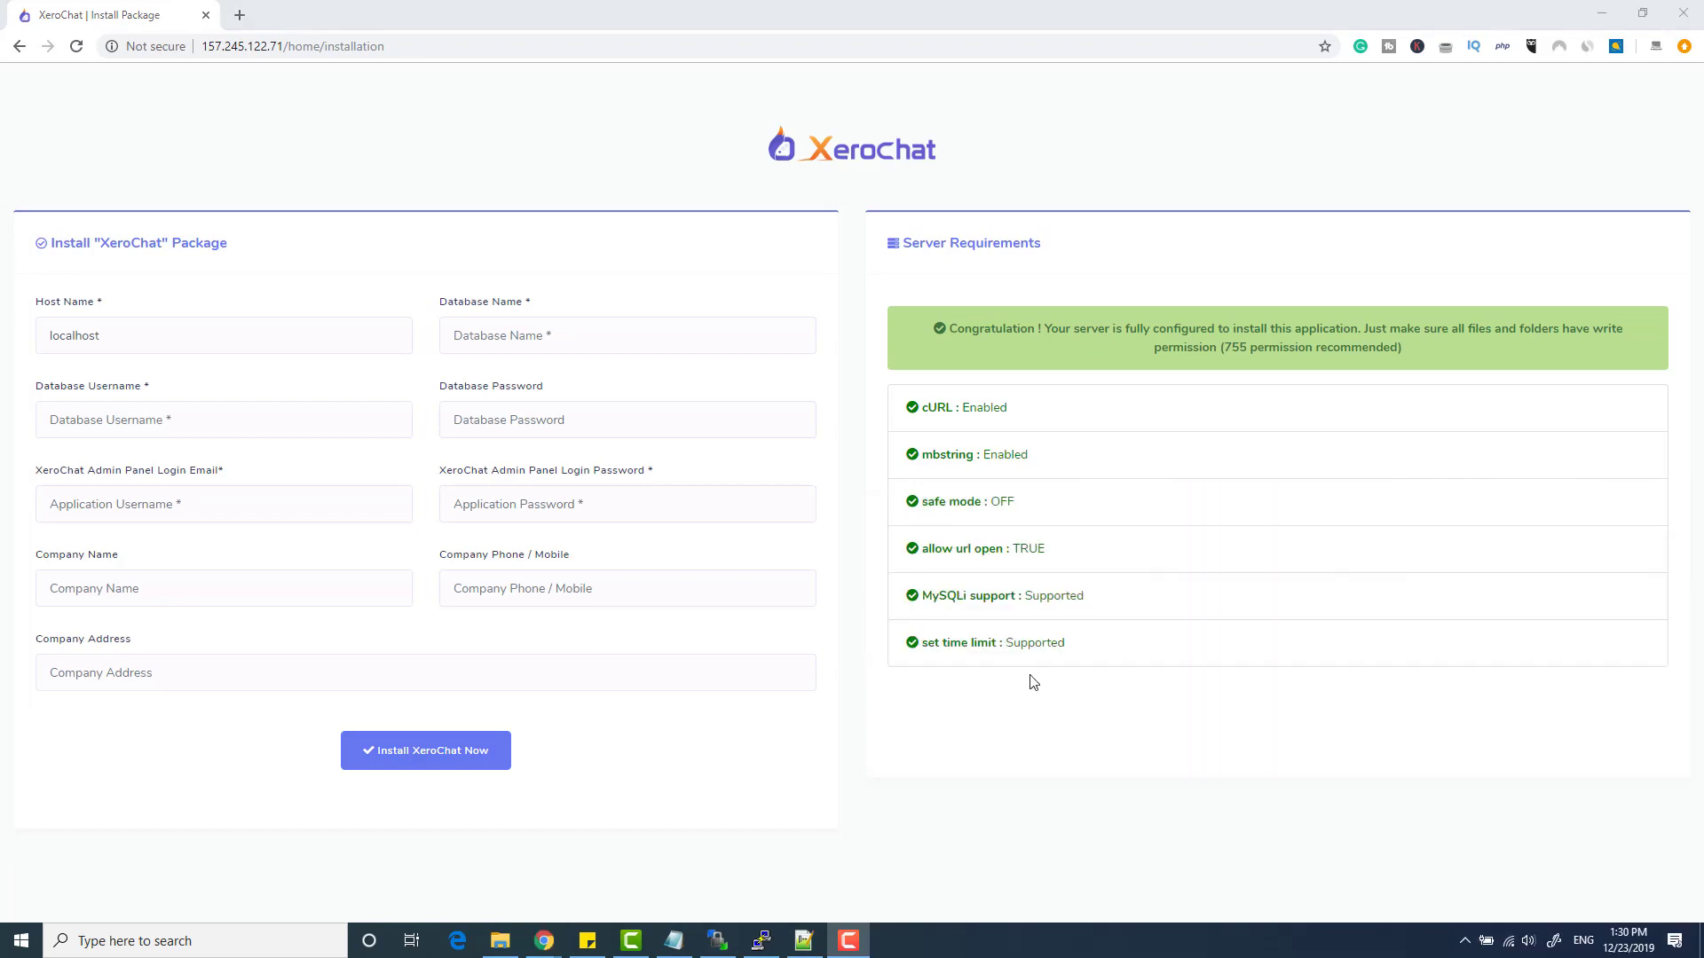
click(760, 942)
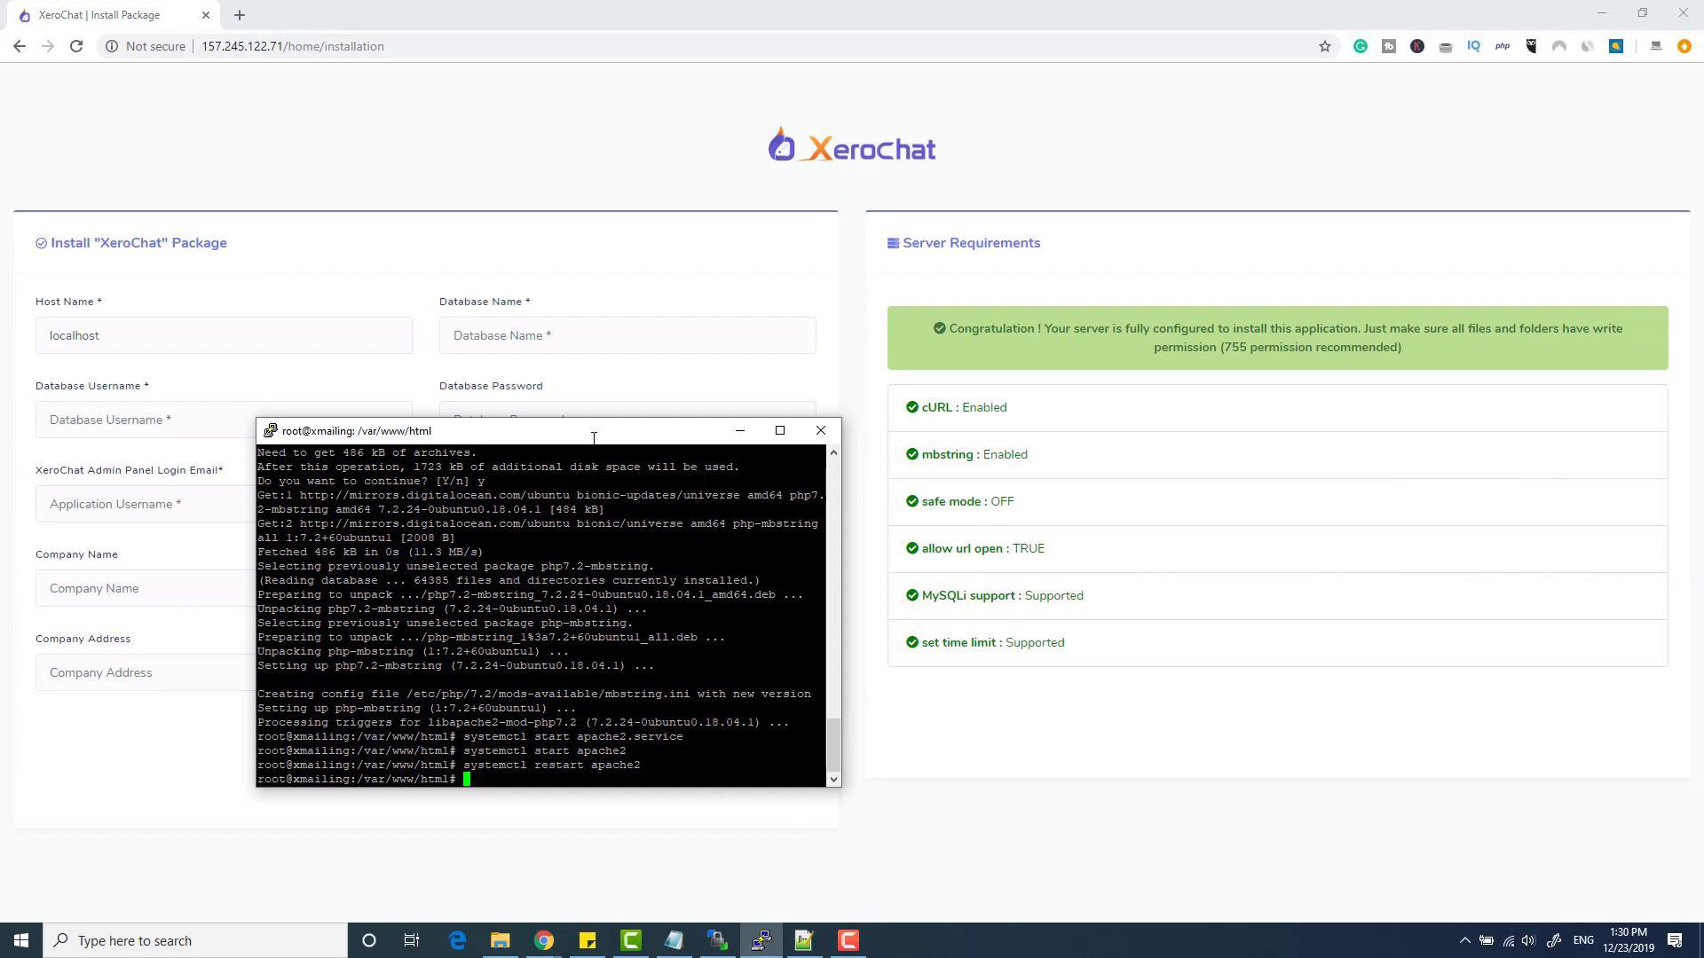
drag(759, 417, 1327, 381)
text(clear)
key(Return)
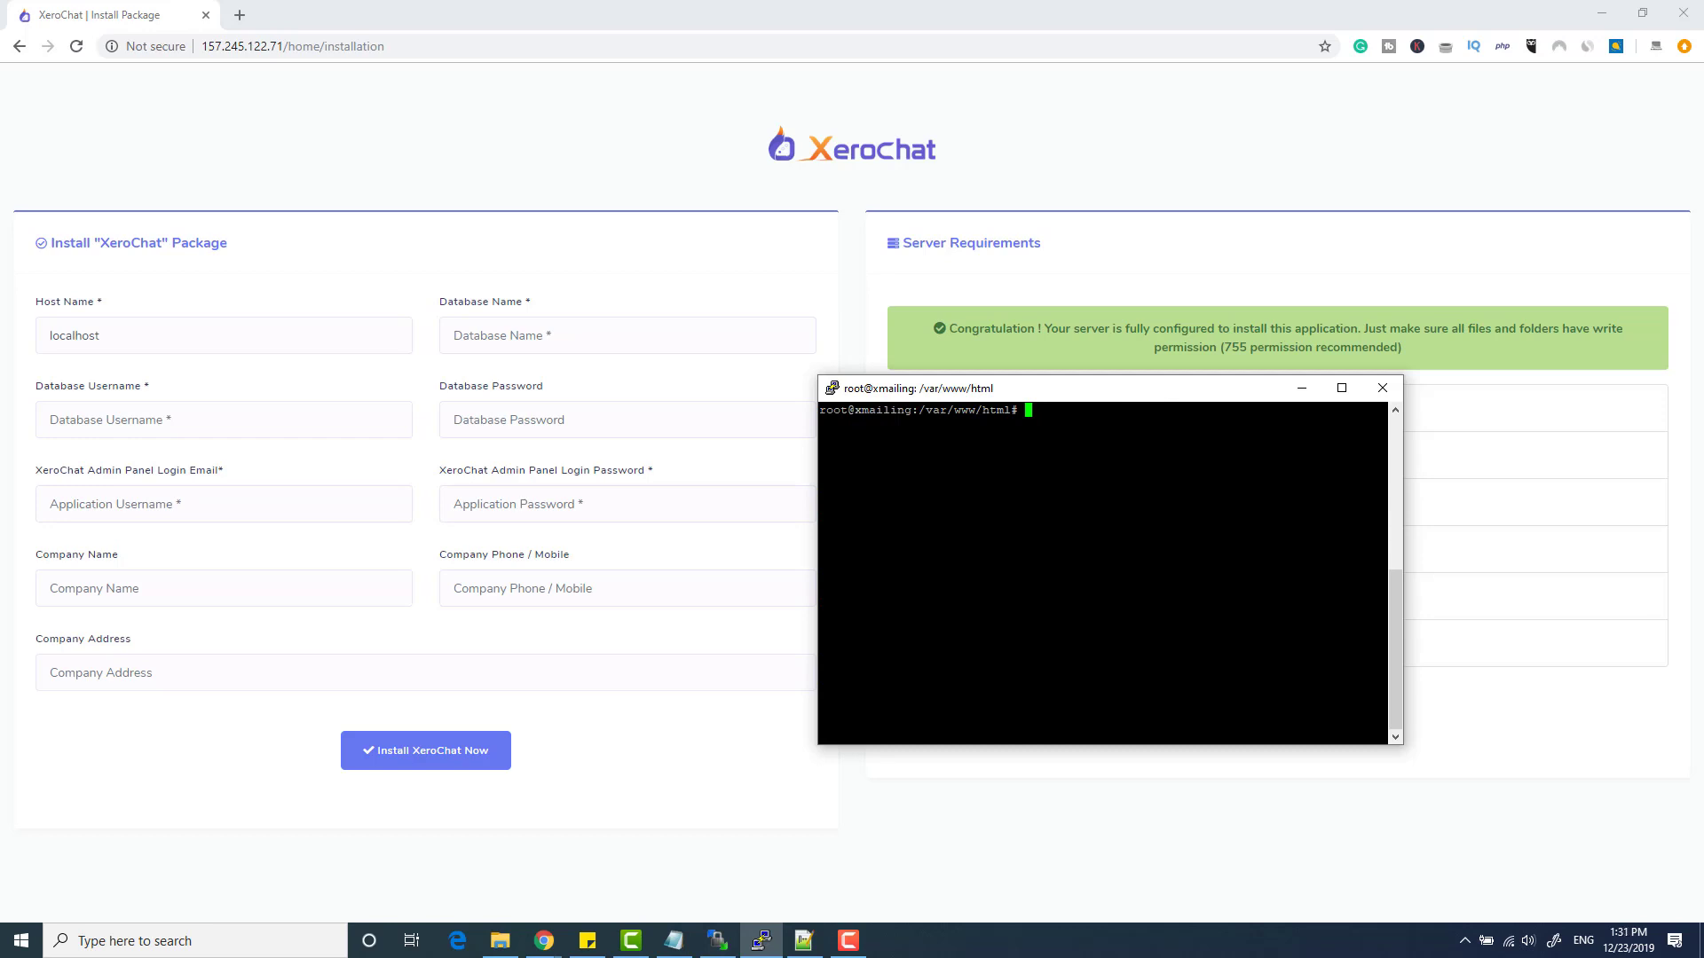
text(mysql -u root -p)
Step: Log into MySQL as root and create the xero database and the xero localhost user
key(Return)
key(Return)
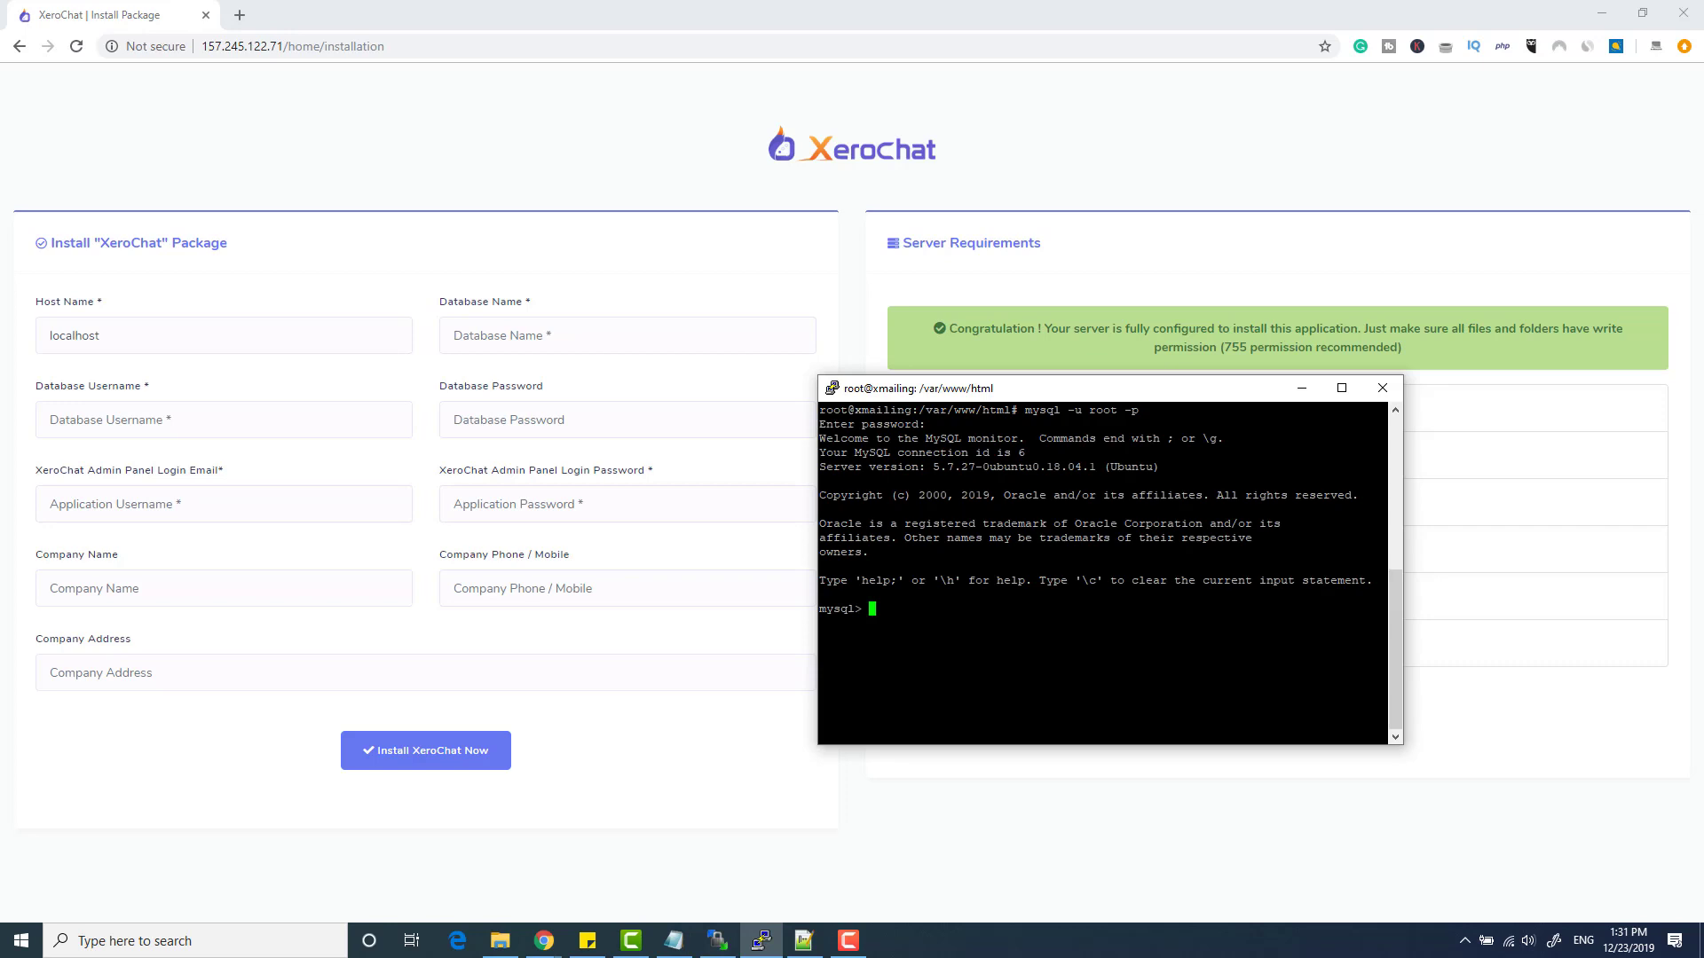
key(alt+Tab)
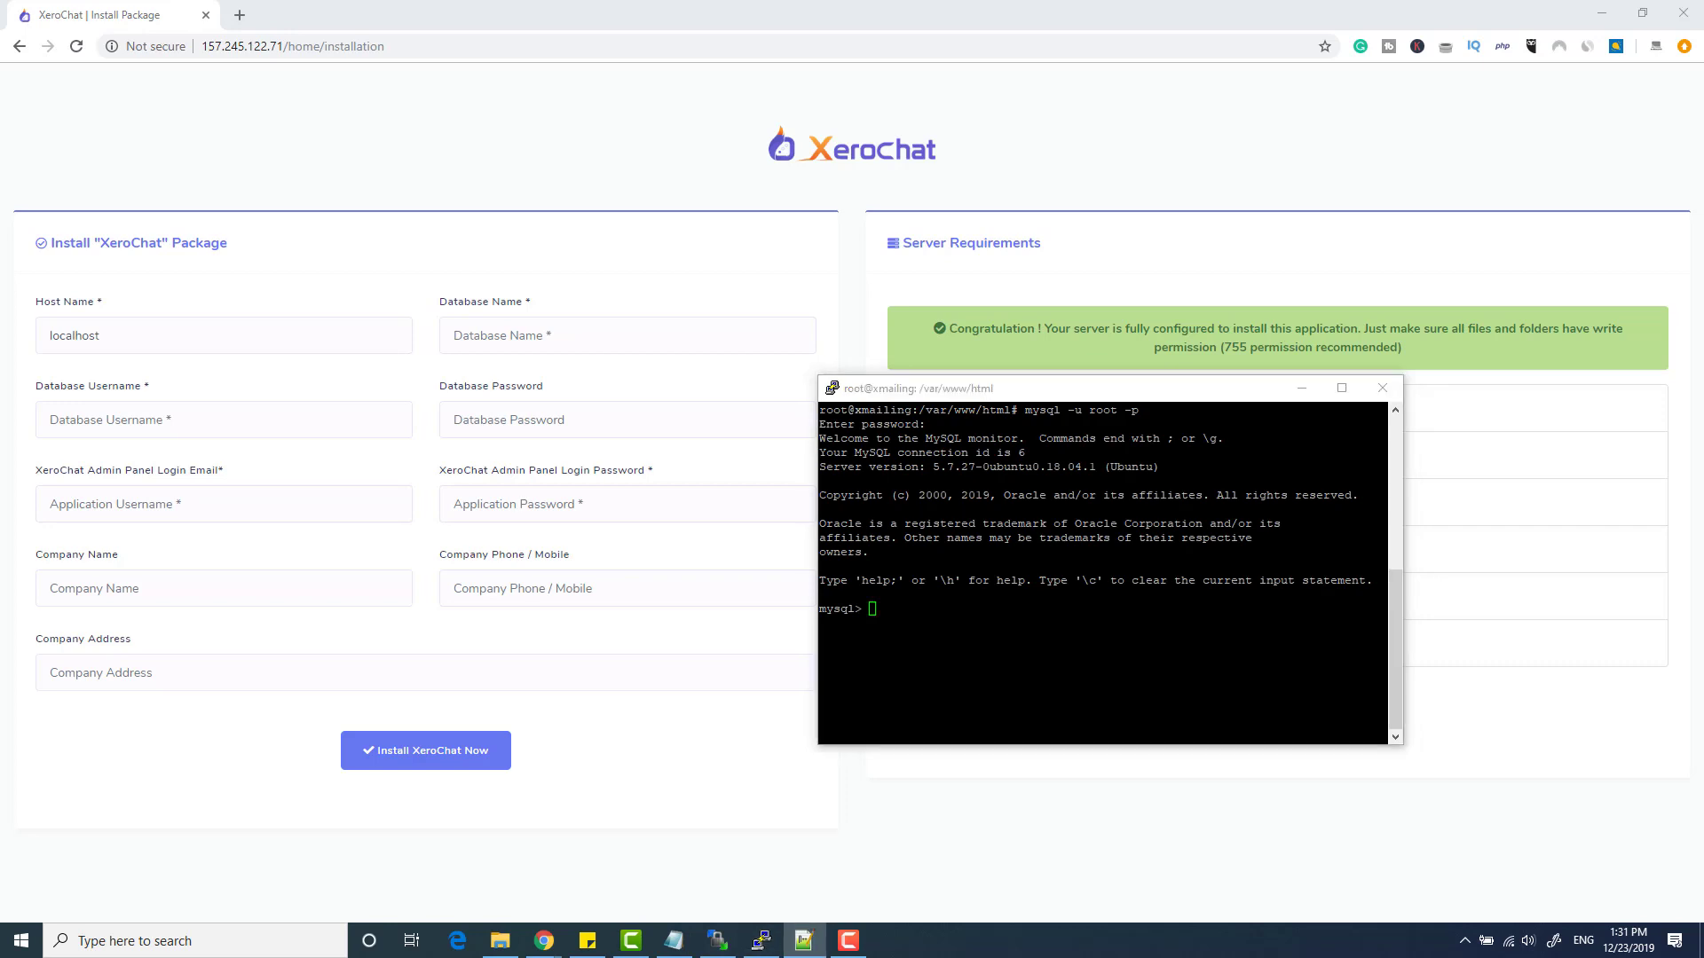
key(alt+Tab)
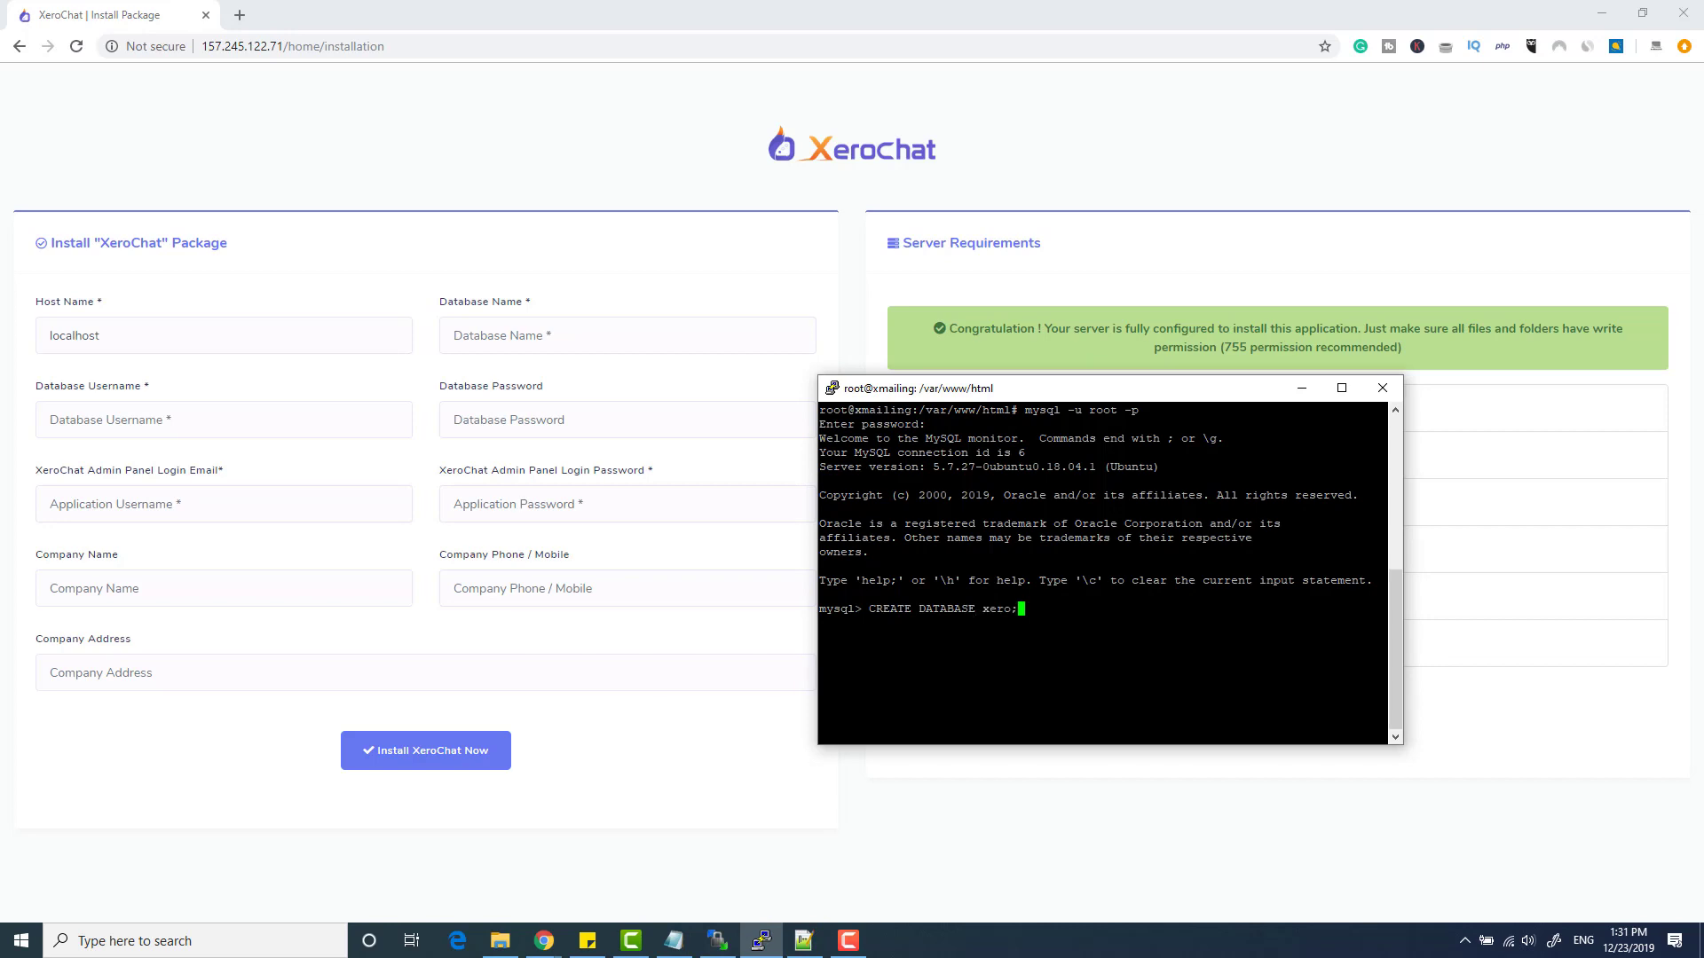
key(Return)
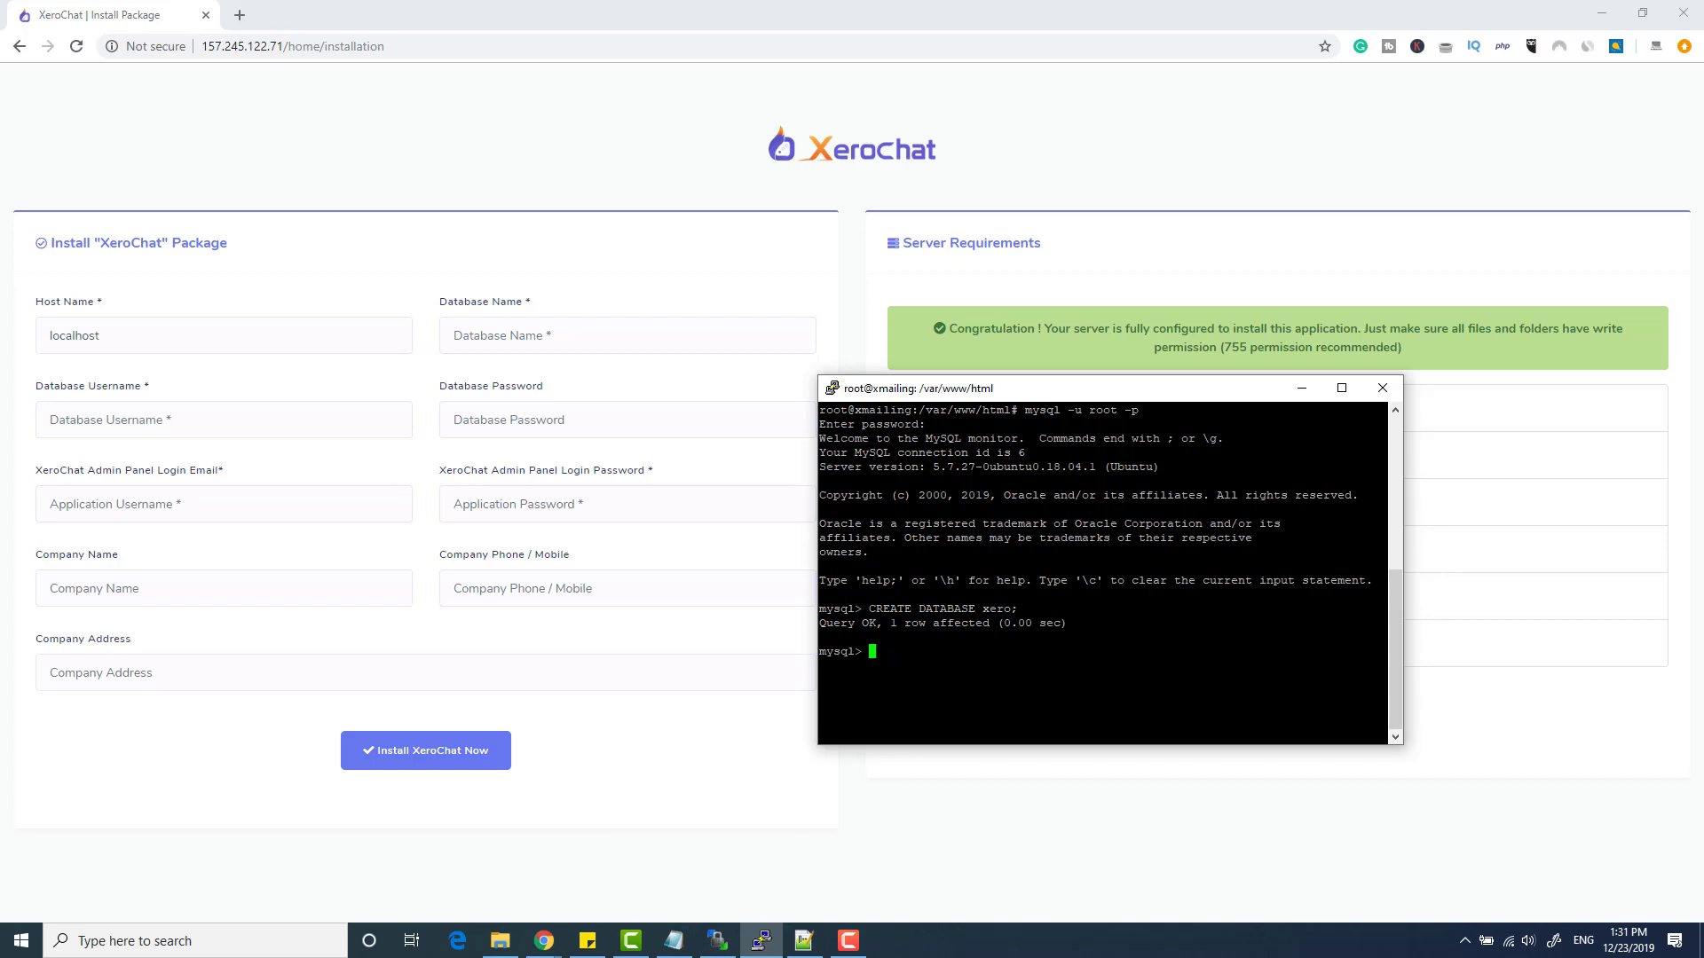
key(alt+Tab)
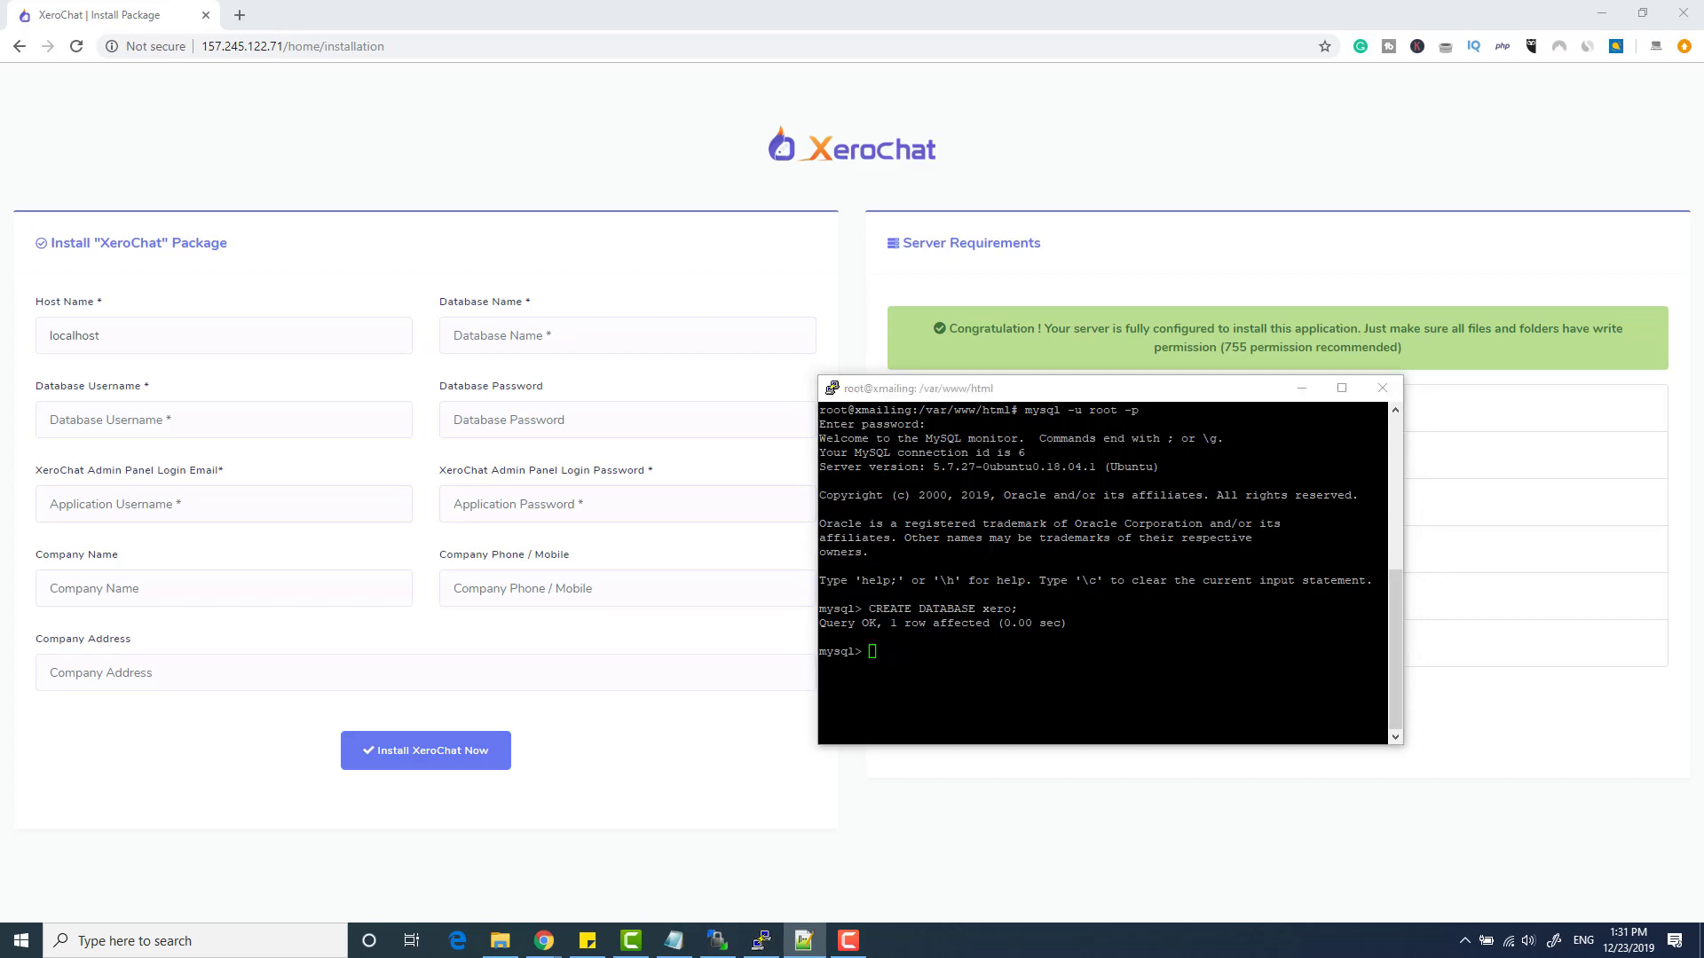
key(alt+Tab)
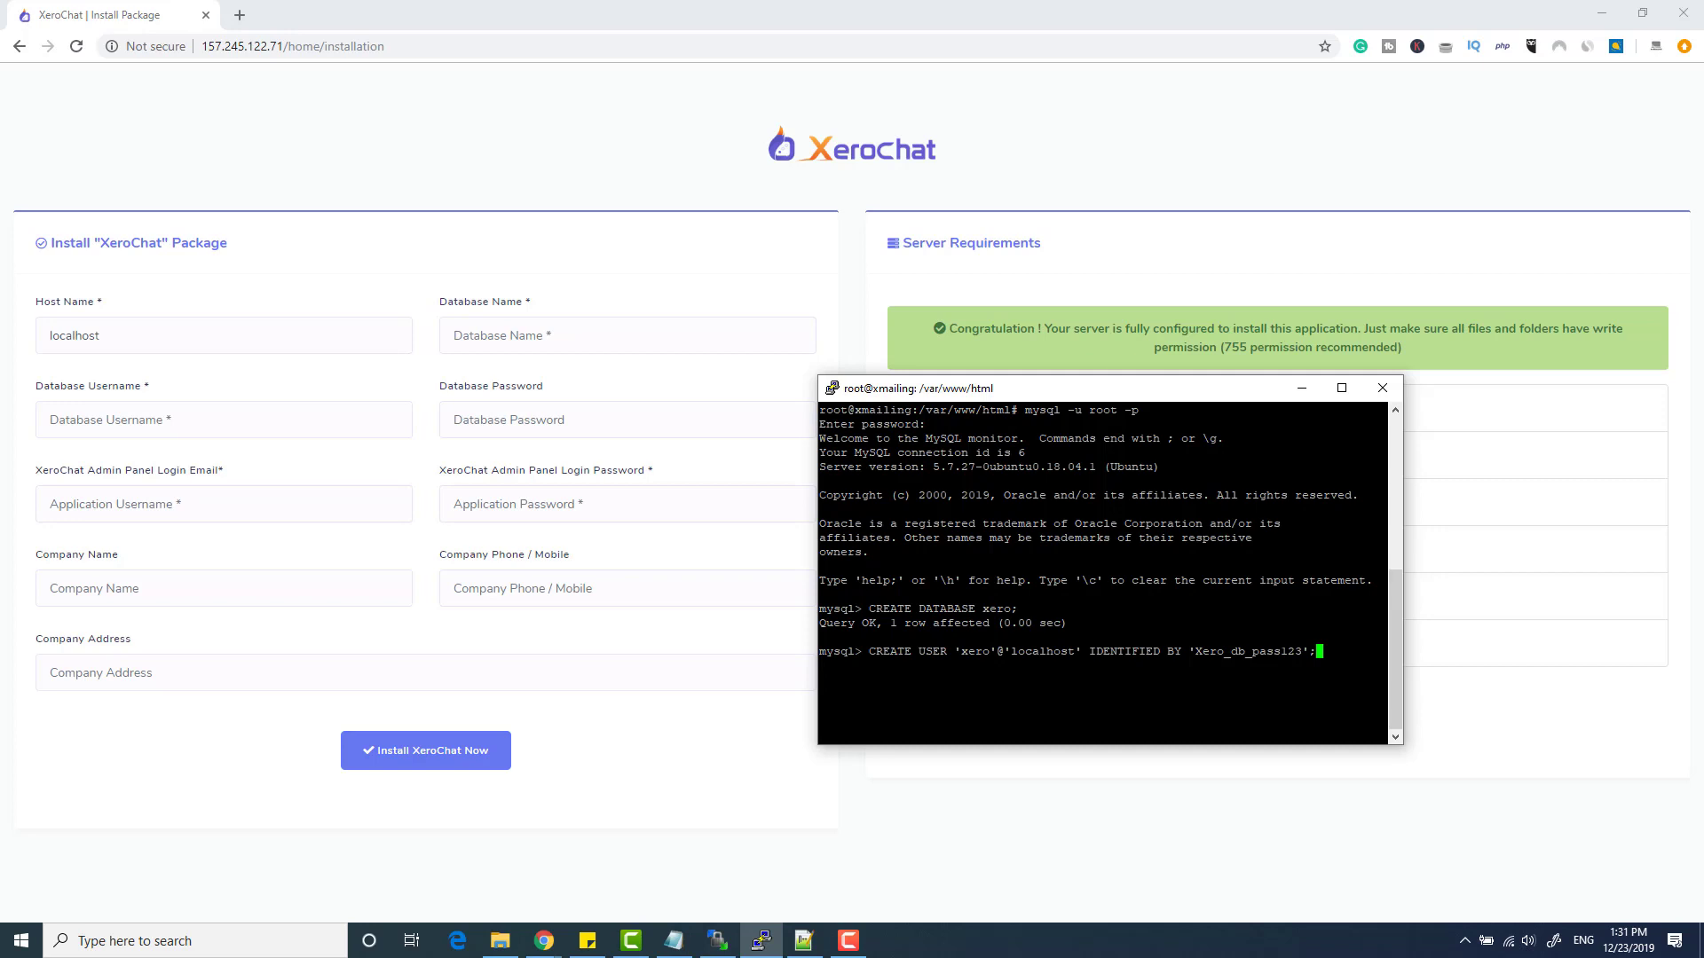
key(Return)
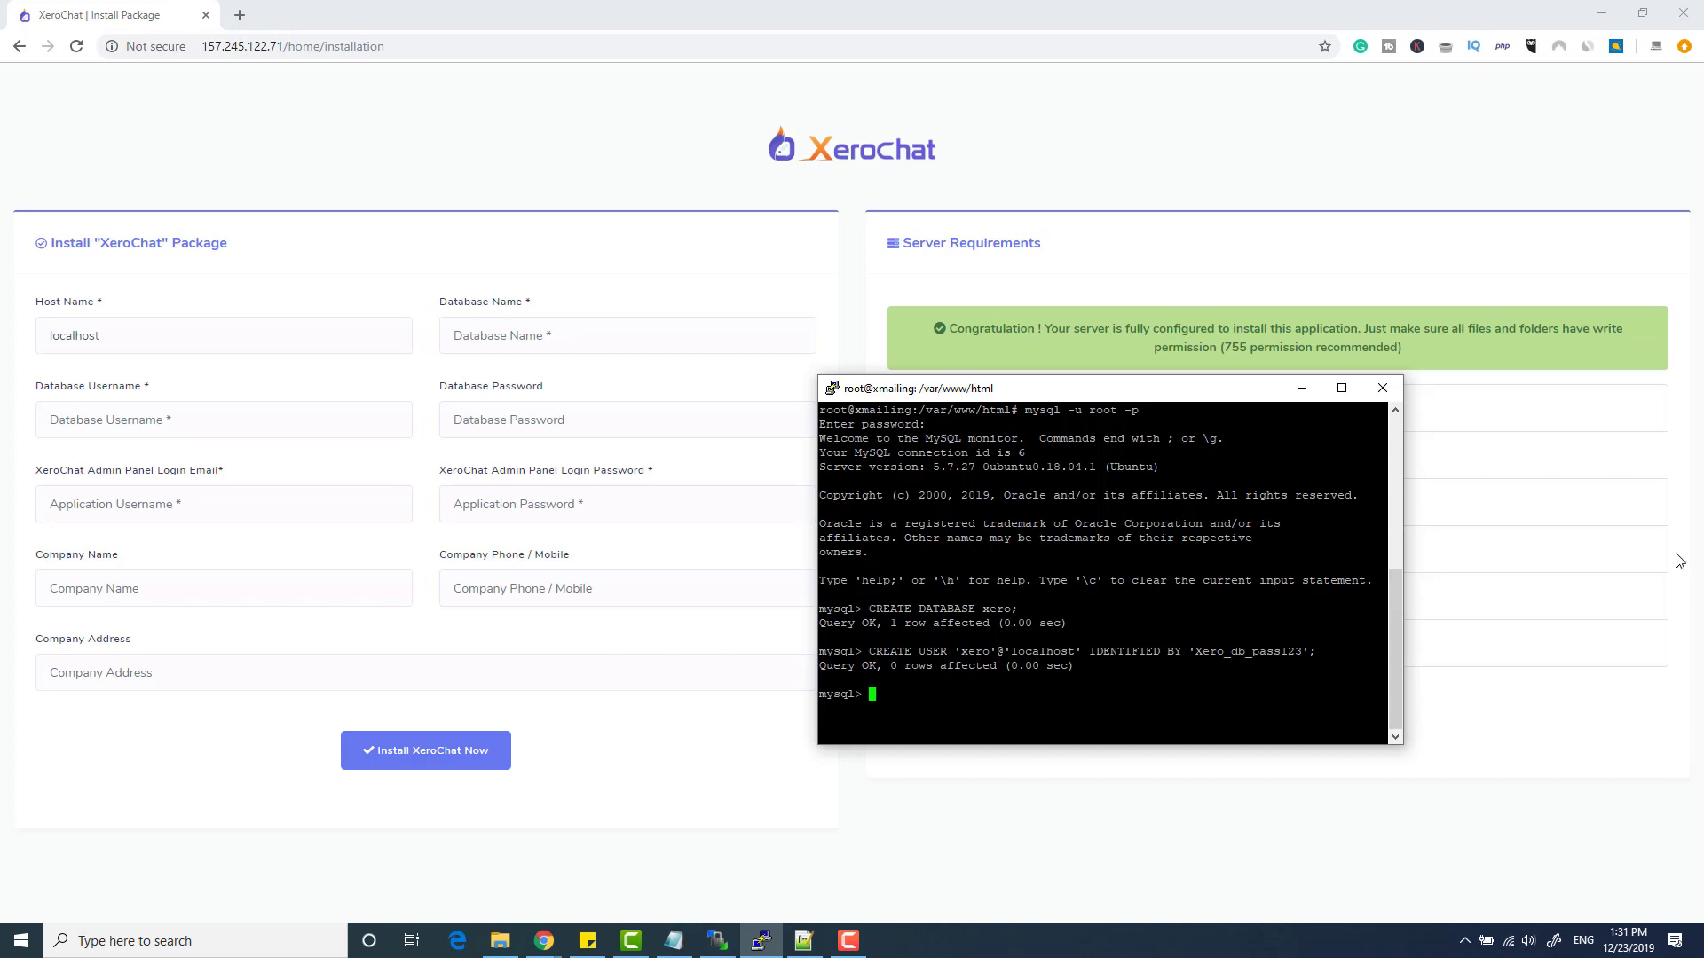
Step: Grant the xero user all privileges and flush privileges
key(alt+Tab)
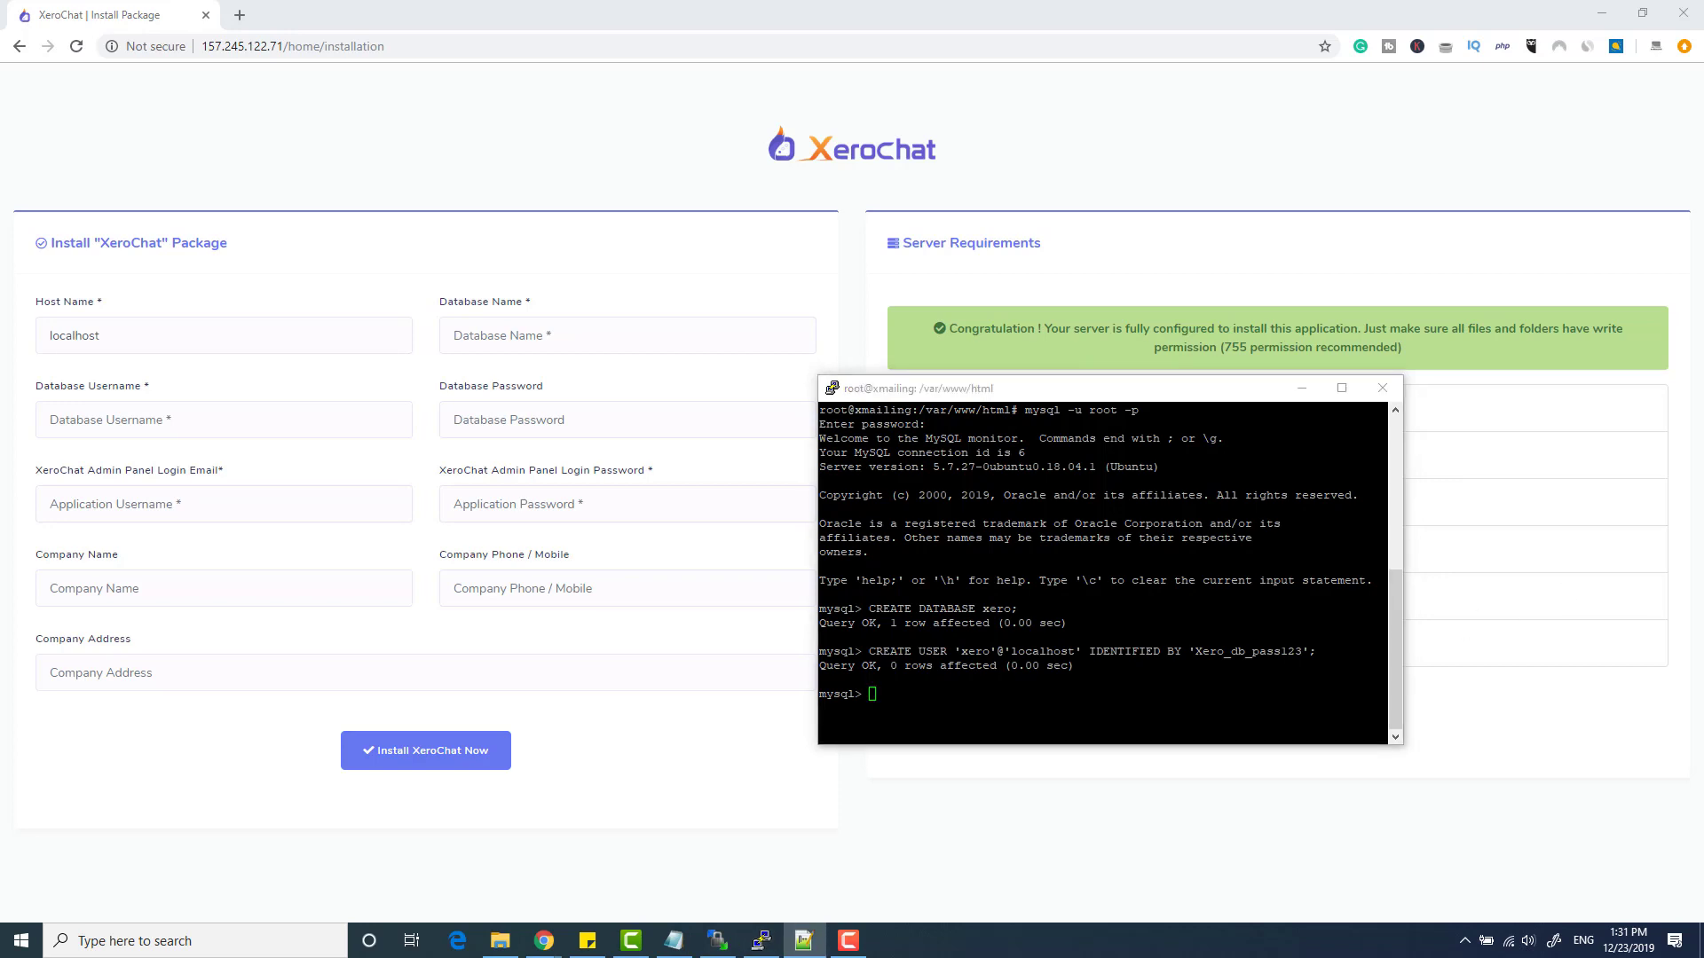
key(alt+Tab)
text(GRANT ALL PRIVILEGES ON * . * TO 'xero'@'localhost';)
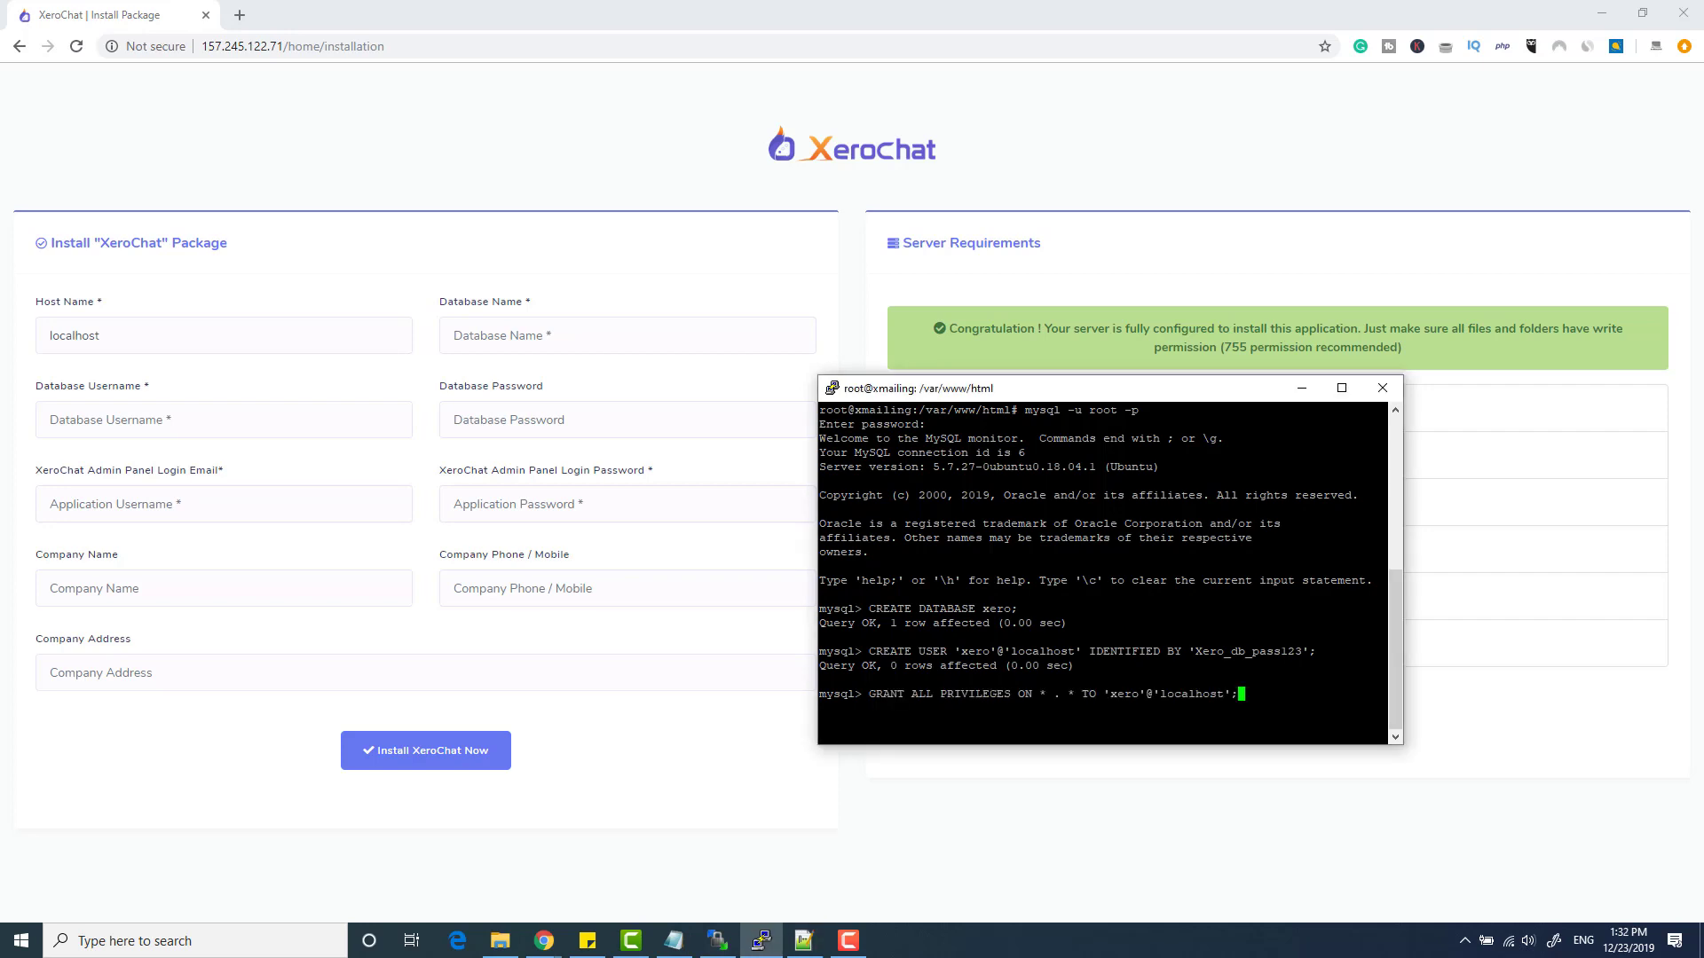
key(Return)
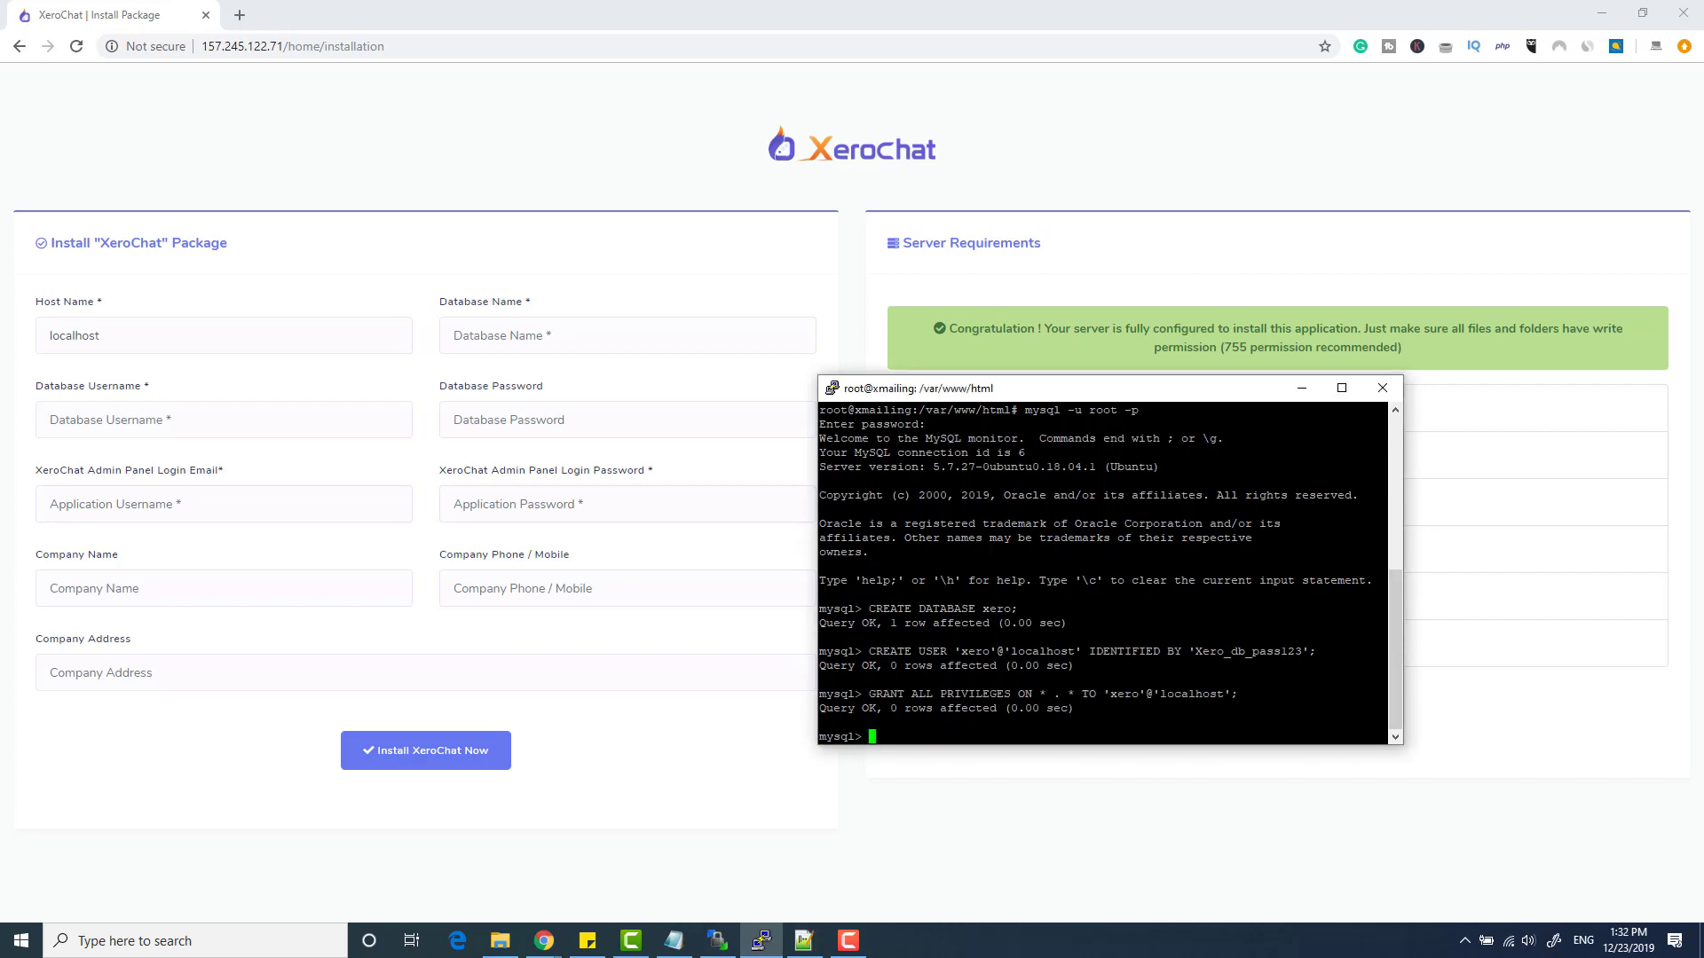
key(alt+Tab)
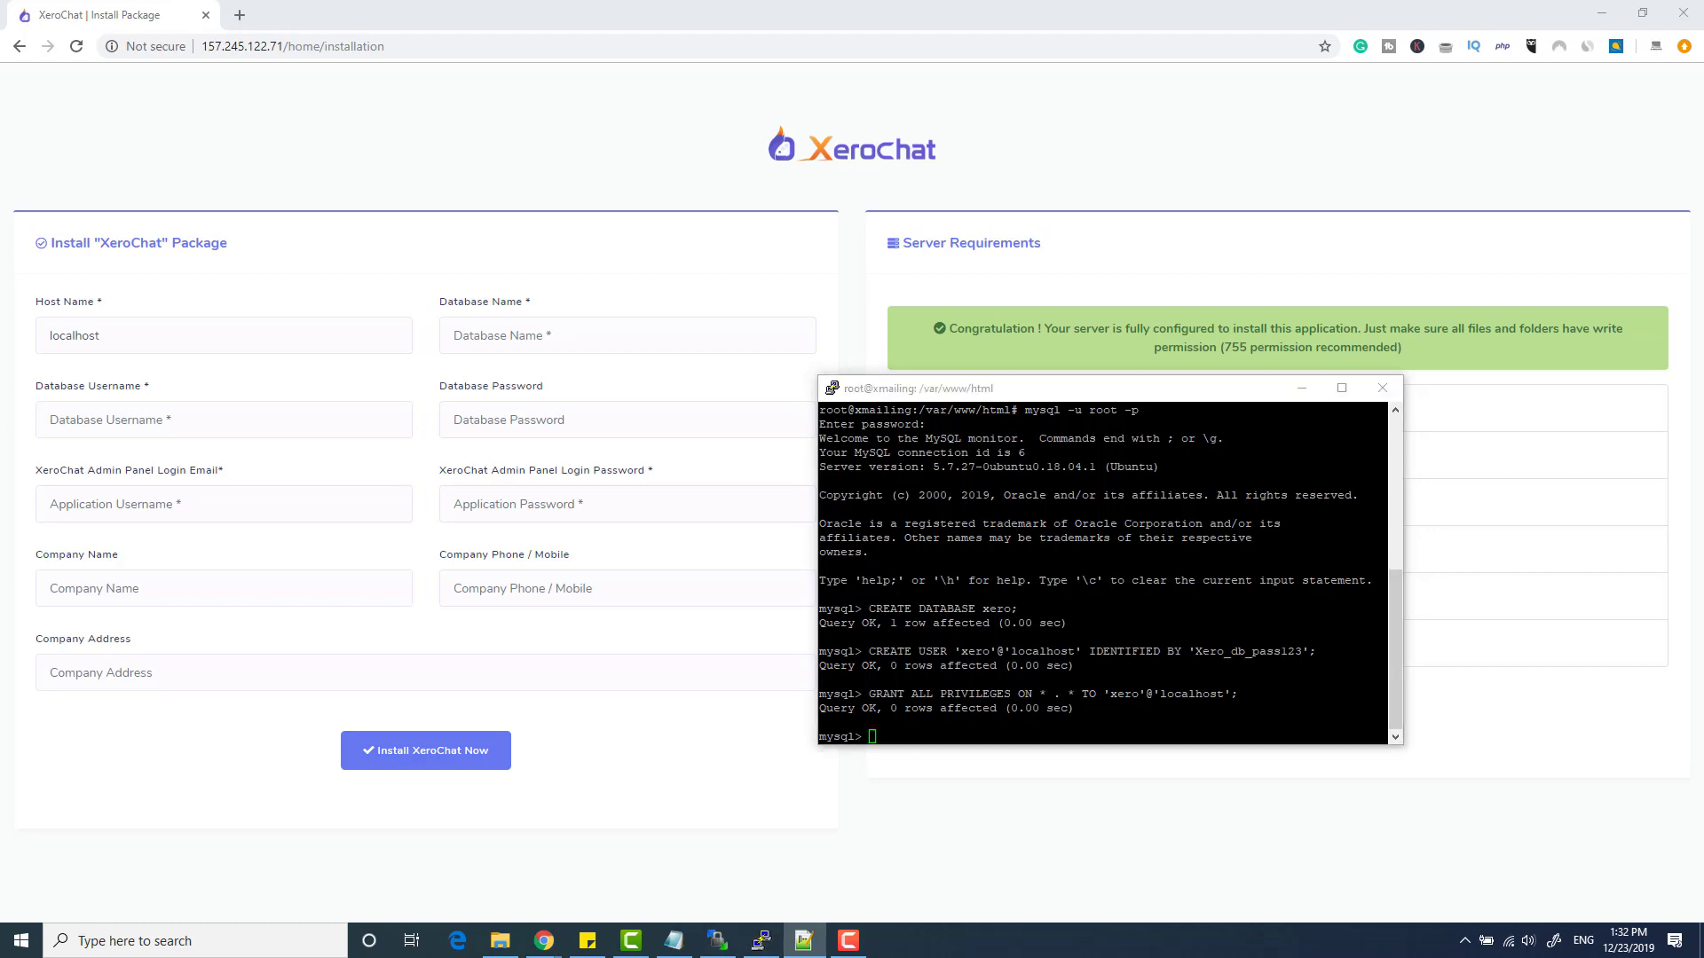
key(alt+Tab)
text(FLUSH PRIVILEGES;)
key(Return)
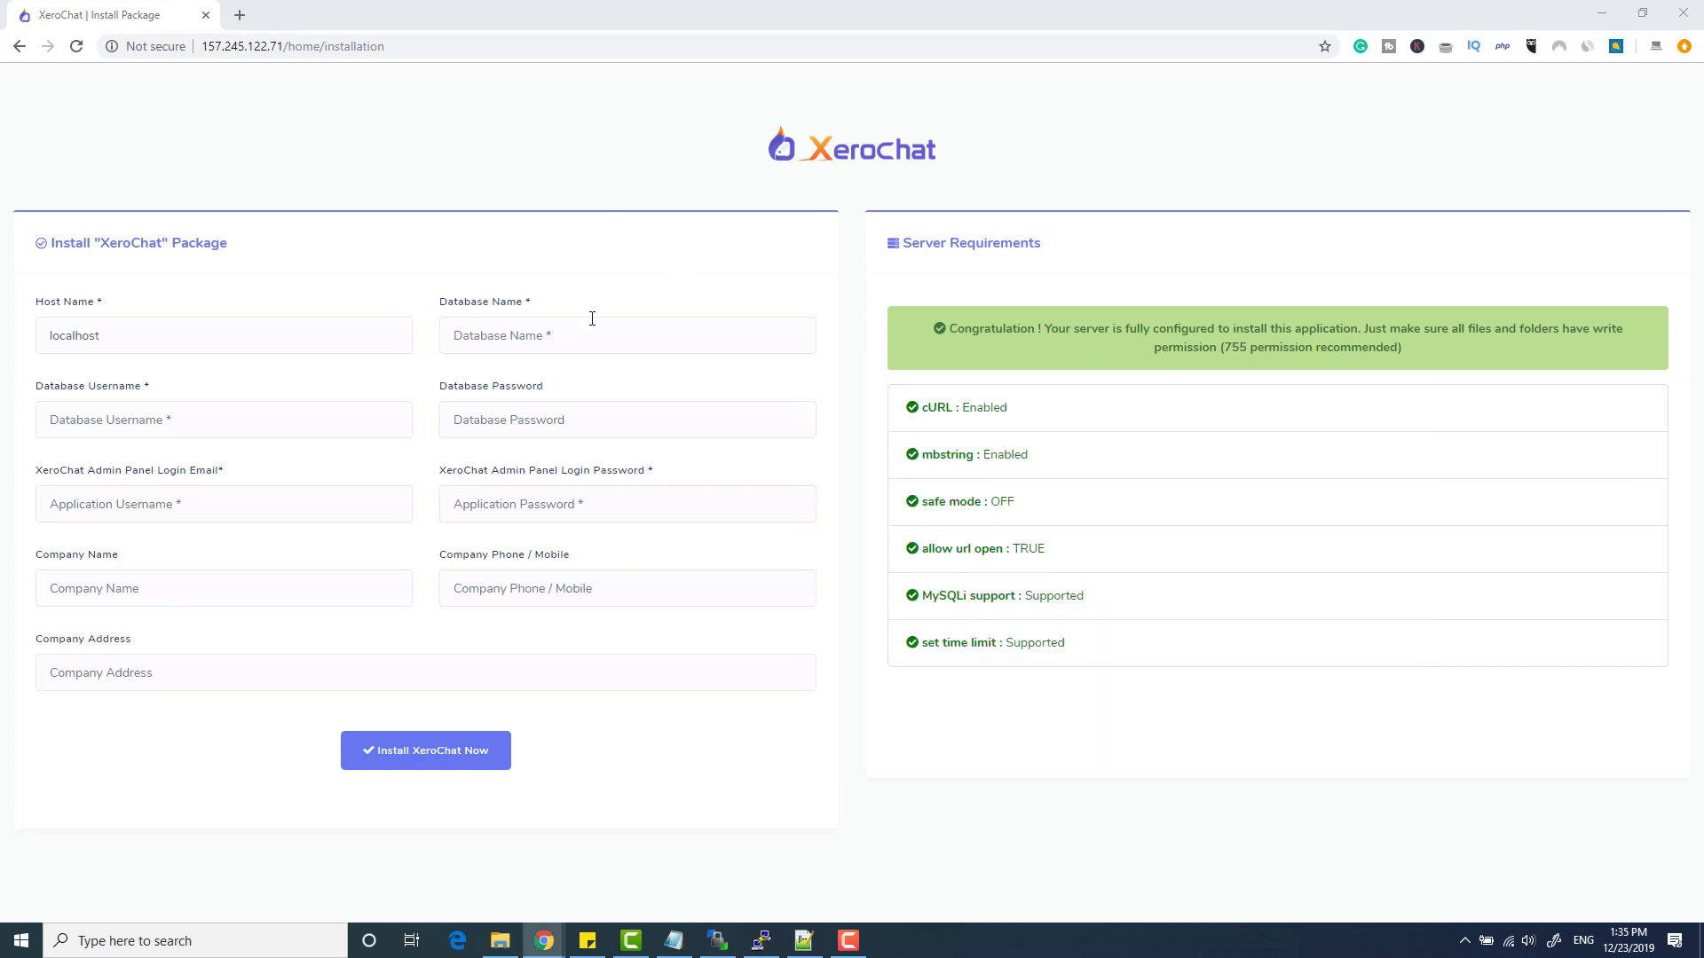
Step: Enter xero as the Database Name and Database Username and paste the database password
click(591, 327)
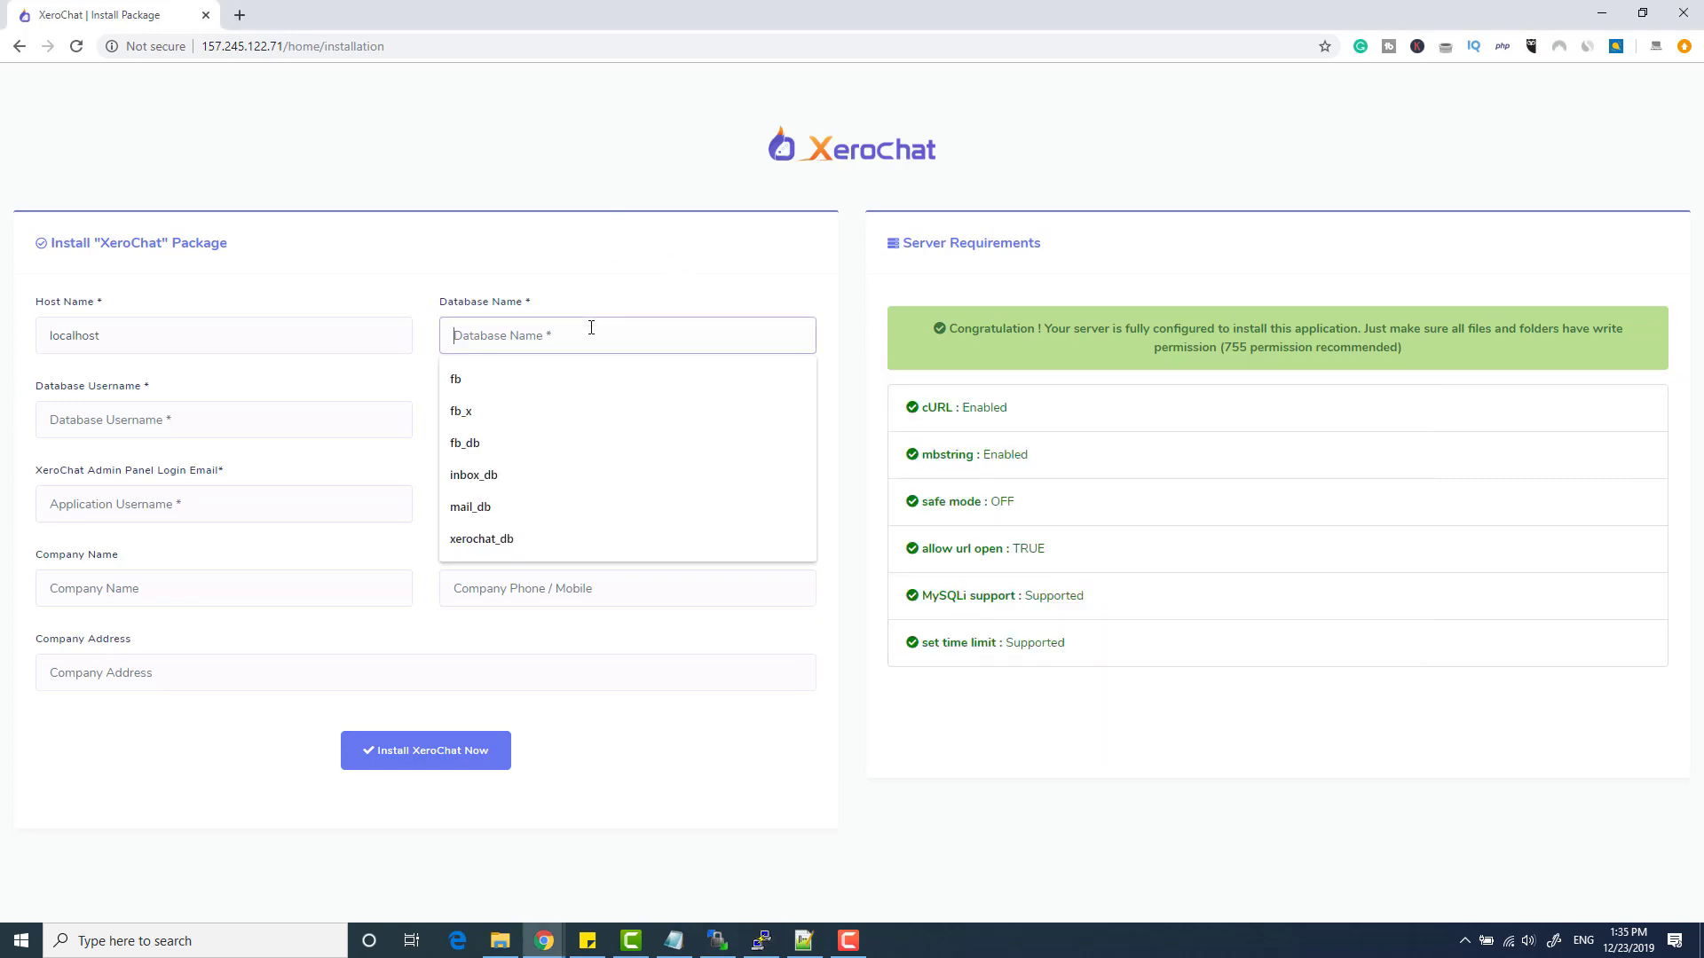
text(xero)
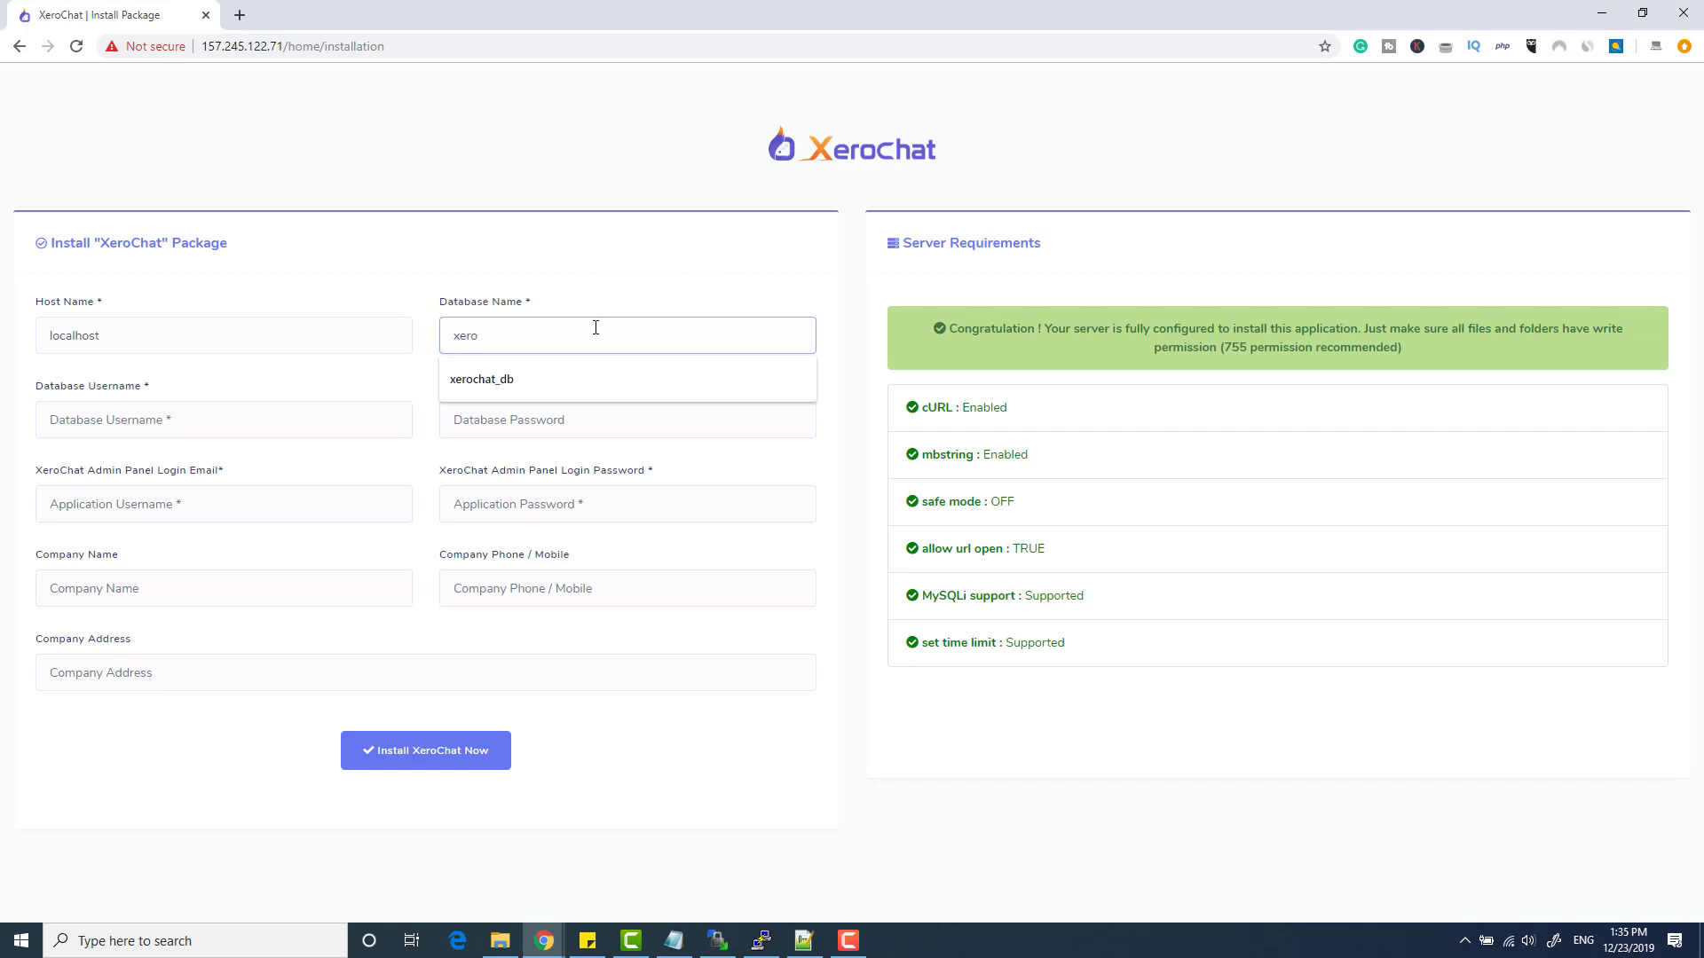
click(278, 412)
text(ero)
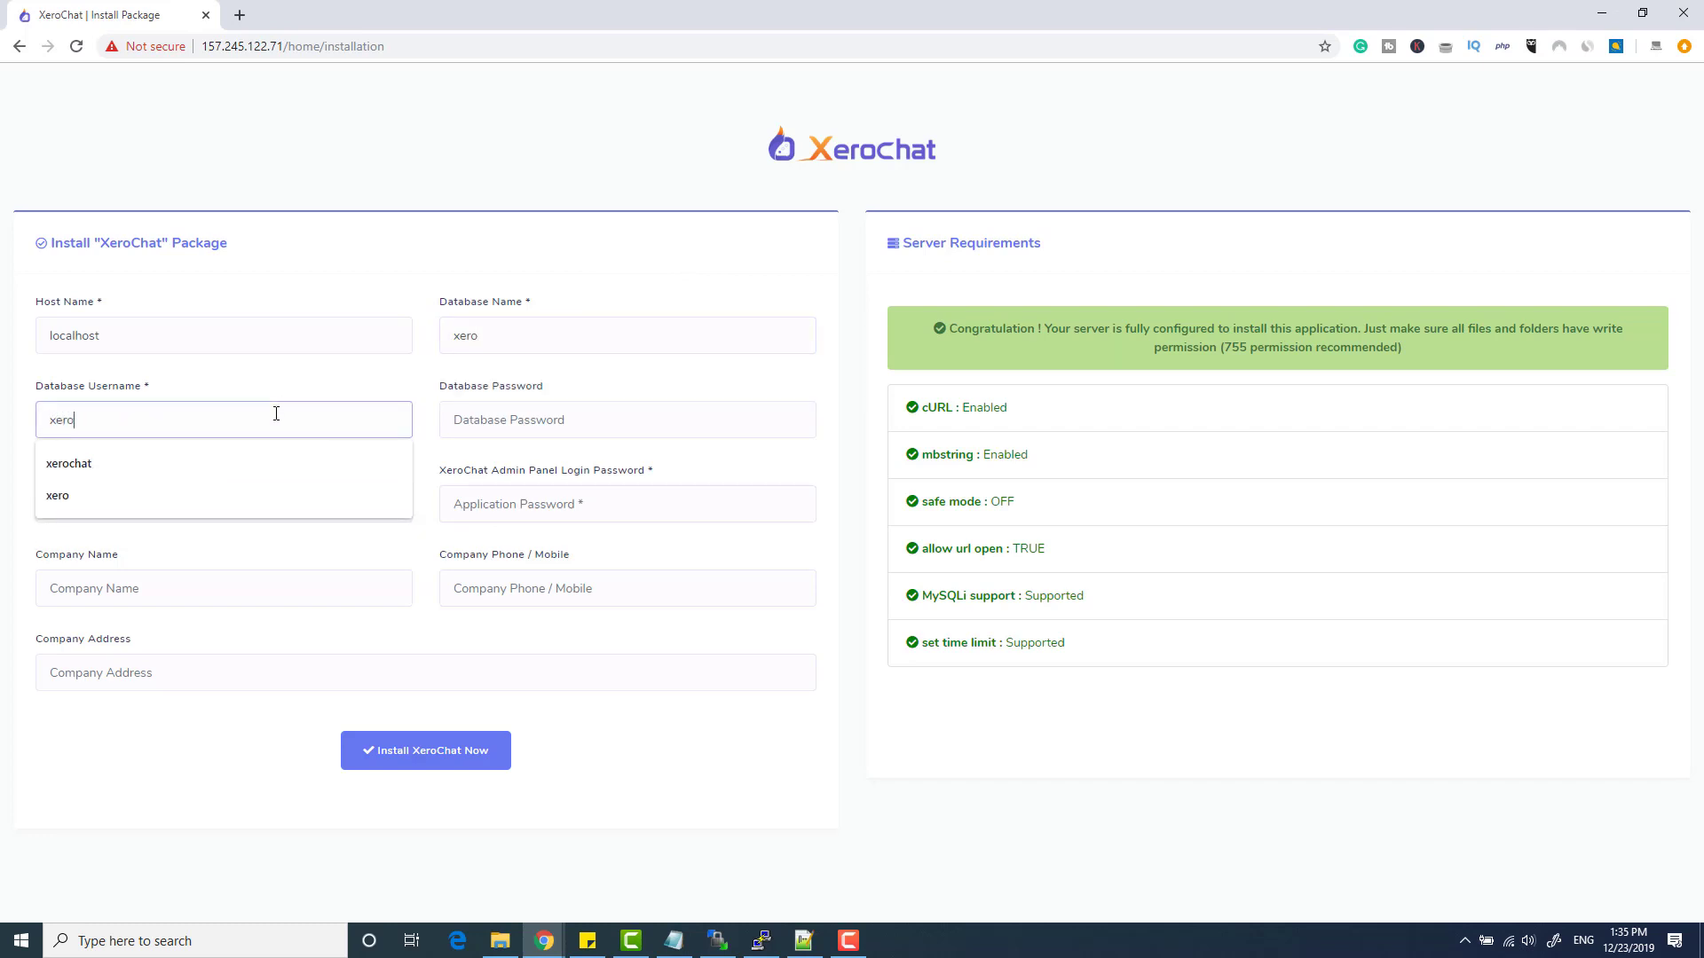
click(646, 415)
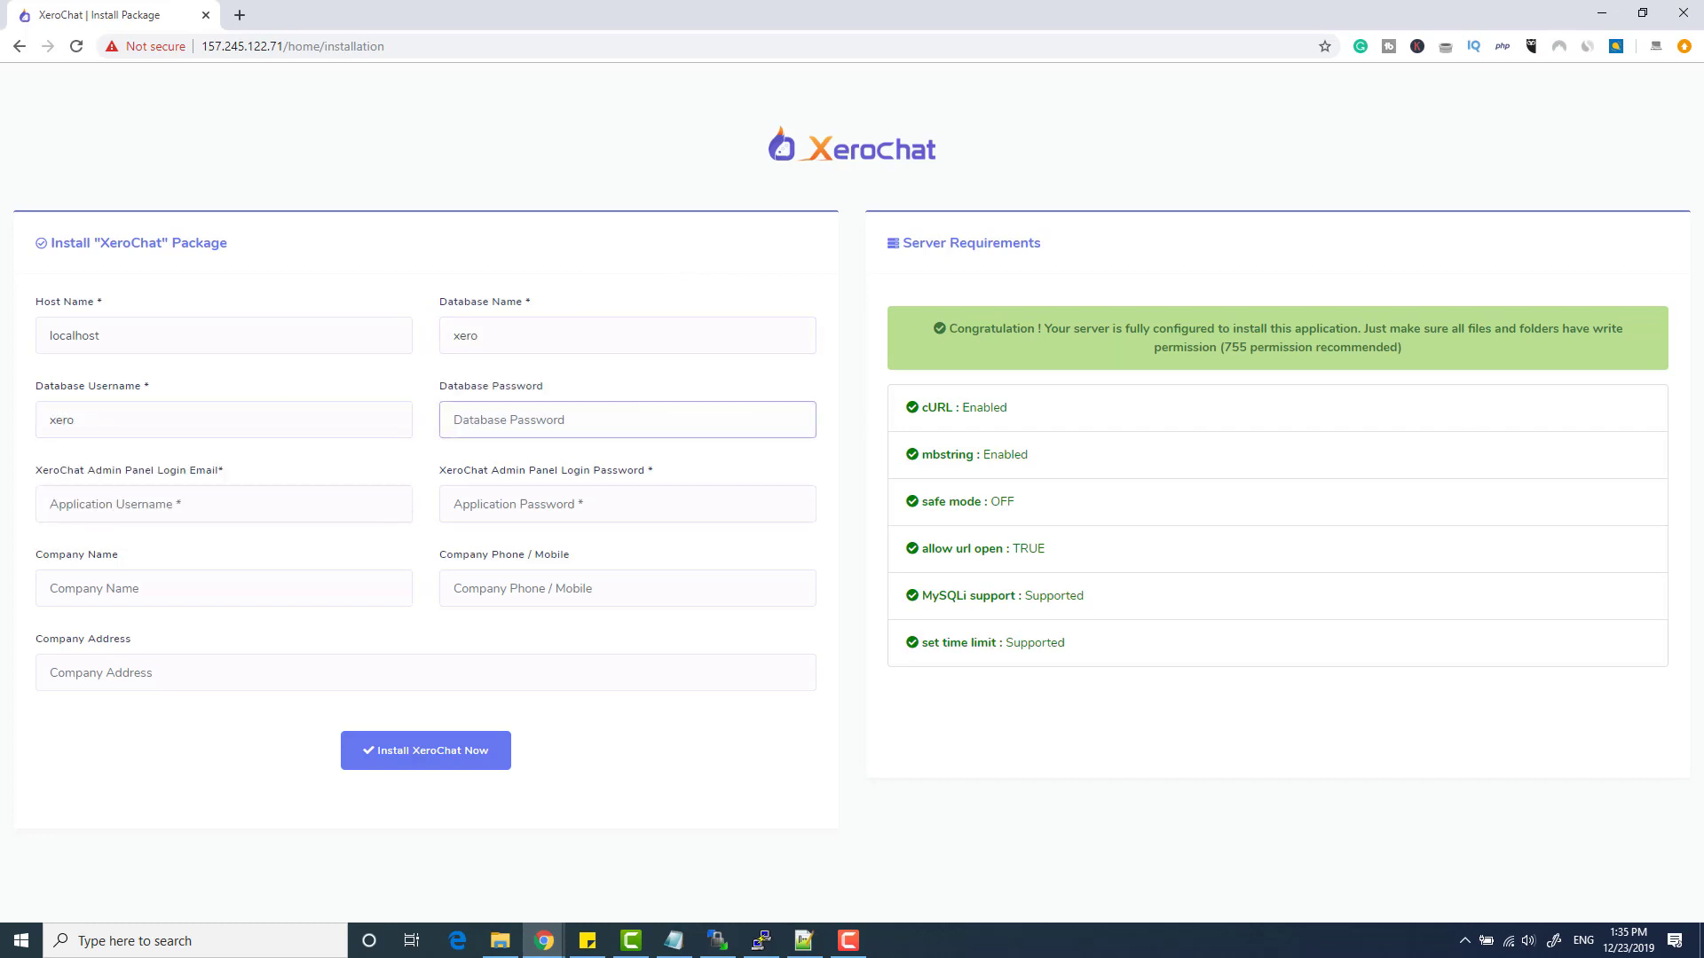
key(alt+Tab)
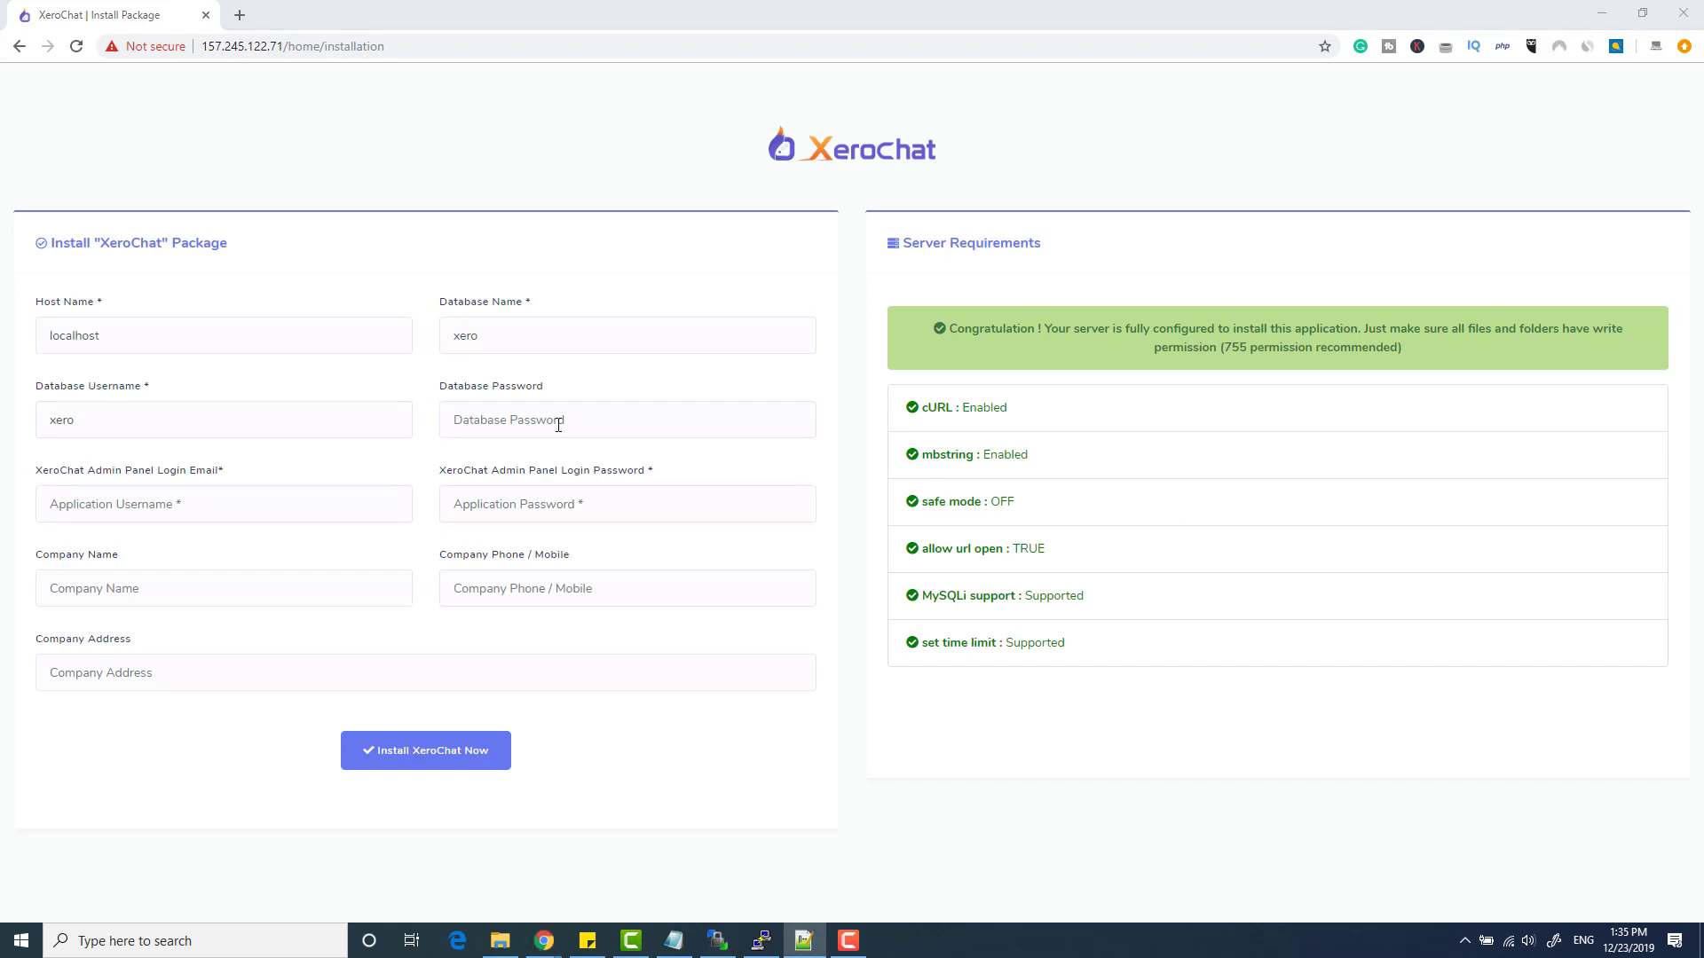
key(alt+Tab)
key(ctrl+v)
Step: Fill the admin login email from saved details, paste the admin password, and install XeroChat
click(284, 503)
click(156, 548)
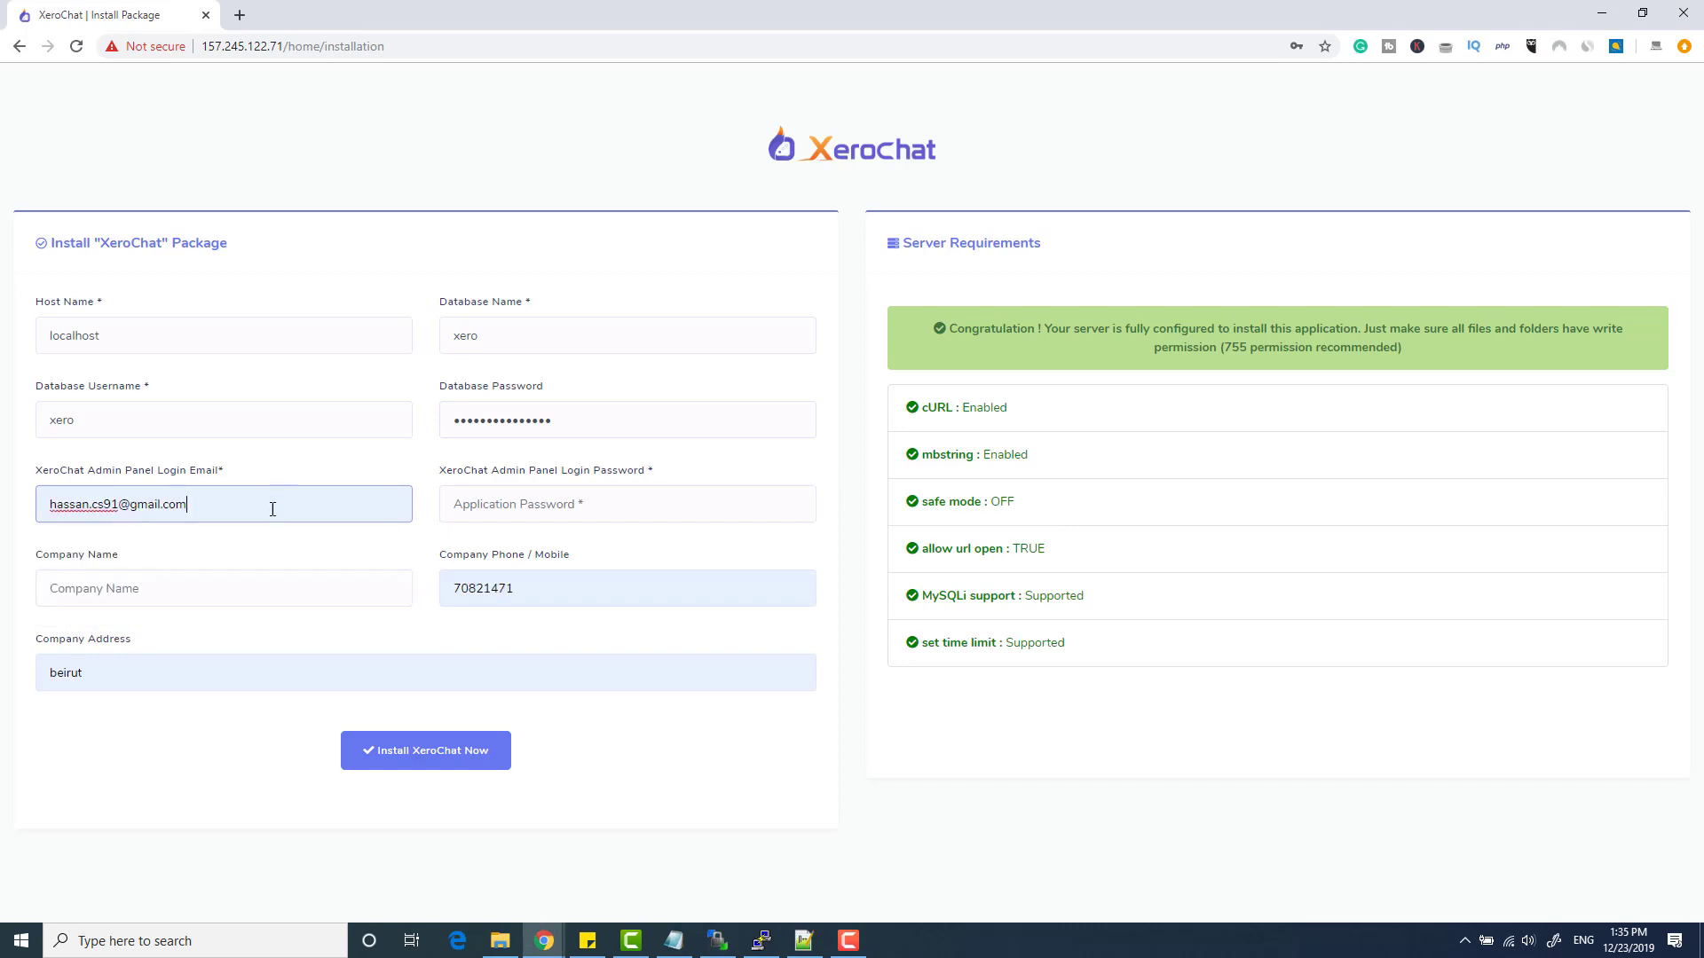
click(542, 506)
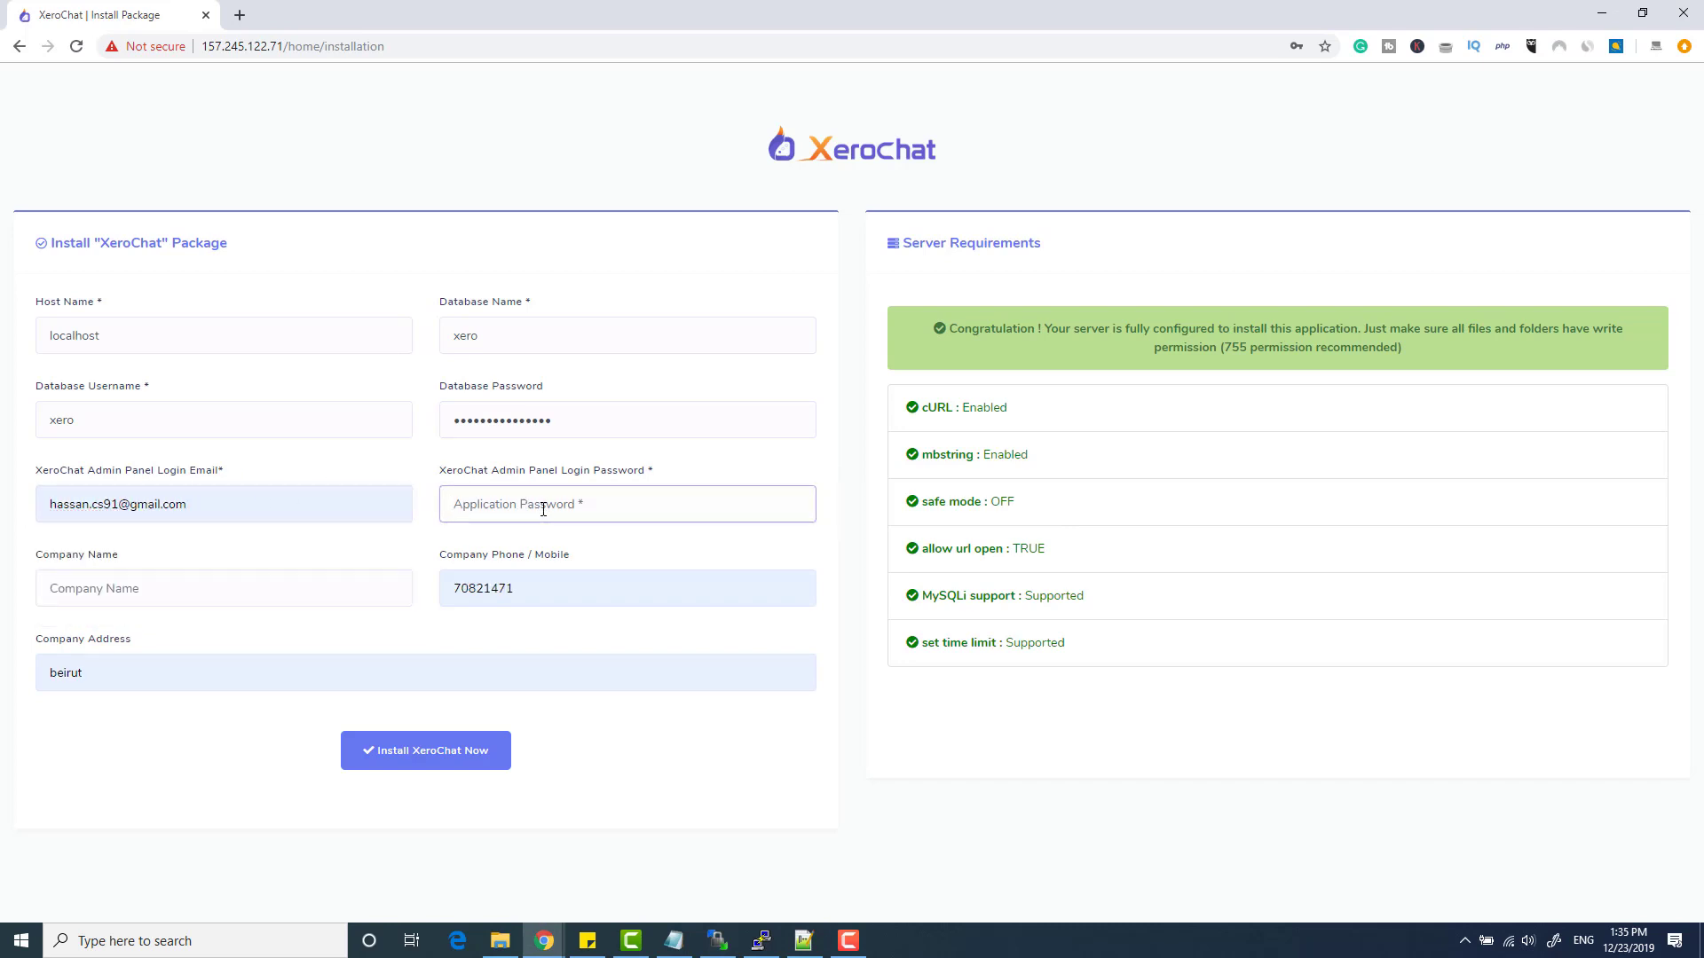
key(ctrl+v)
key(ctrl+a)
key(BackSpace)
key(ctrl+v)
click(405, 753)
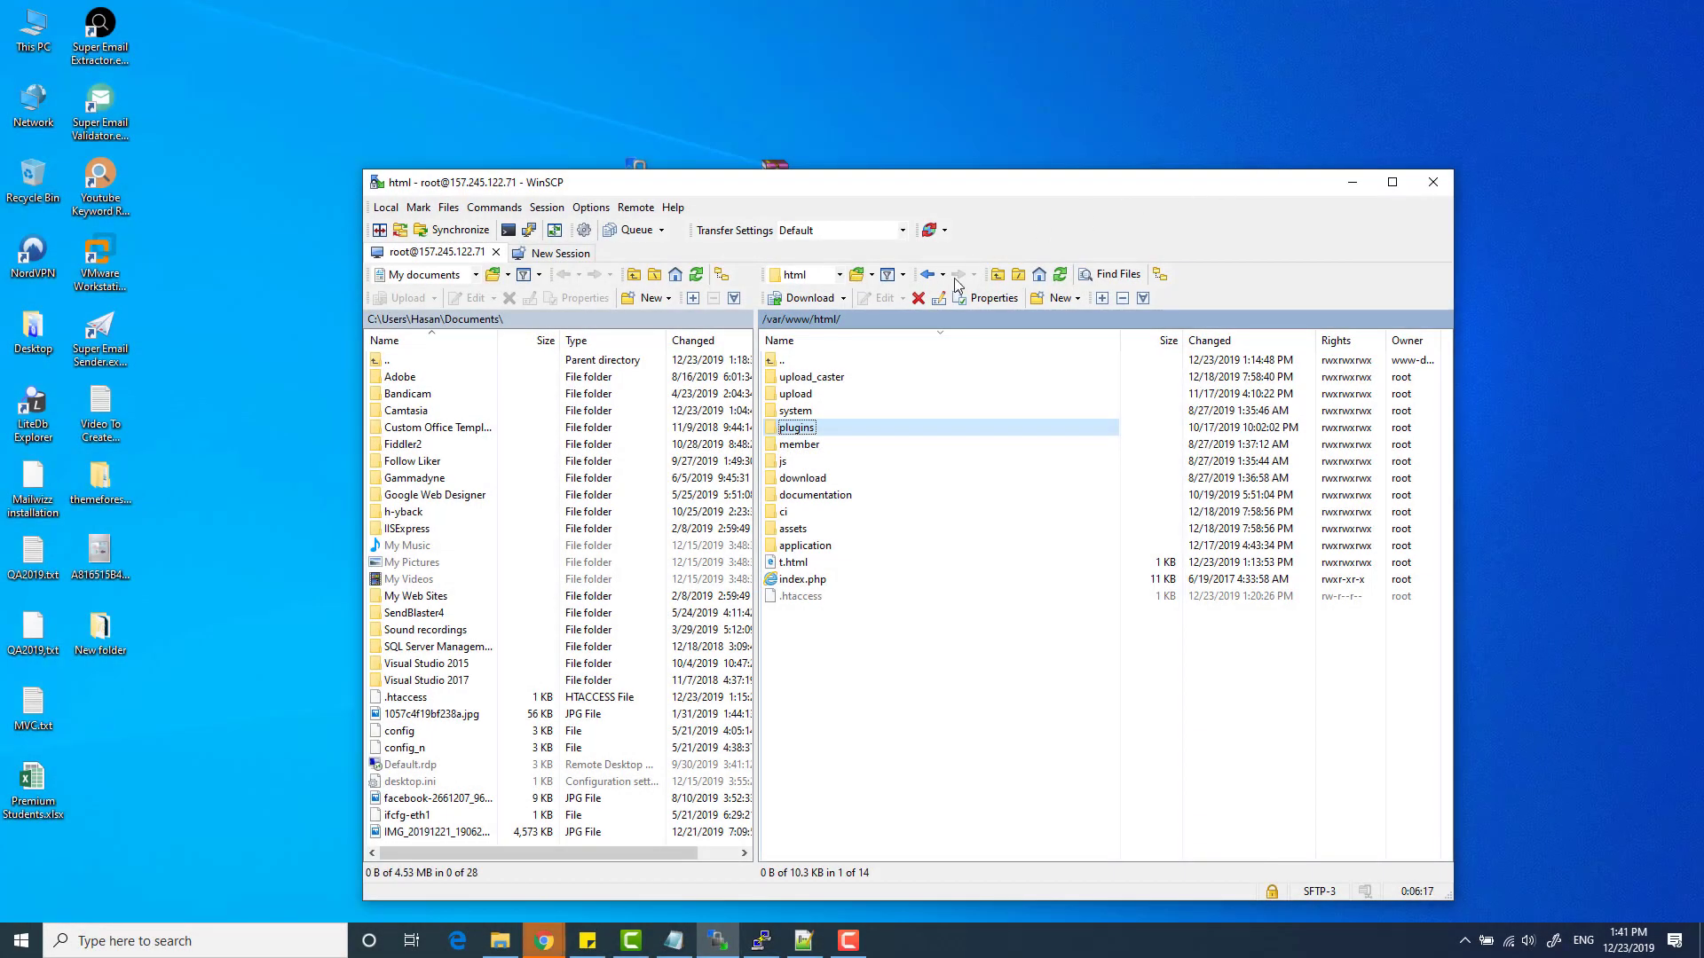
Step: Navigate the remote panel to /etc and open the crontab file in WinSCP's editor
click(784, 361)
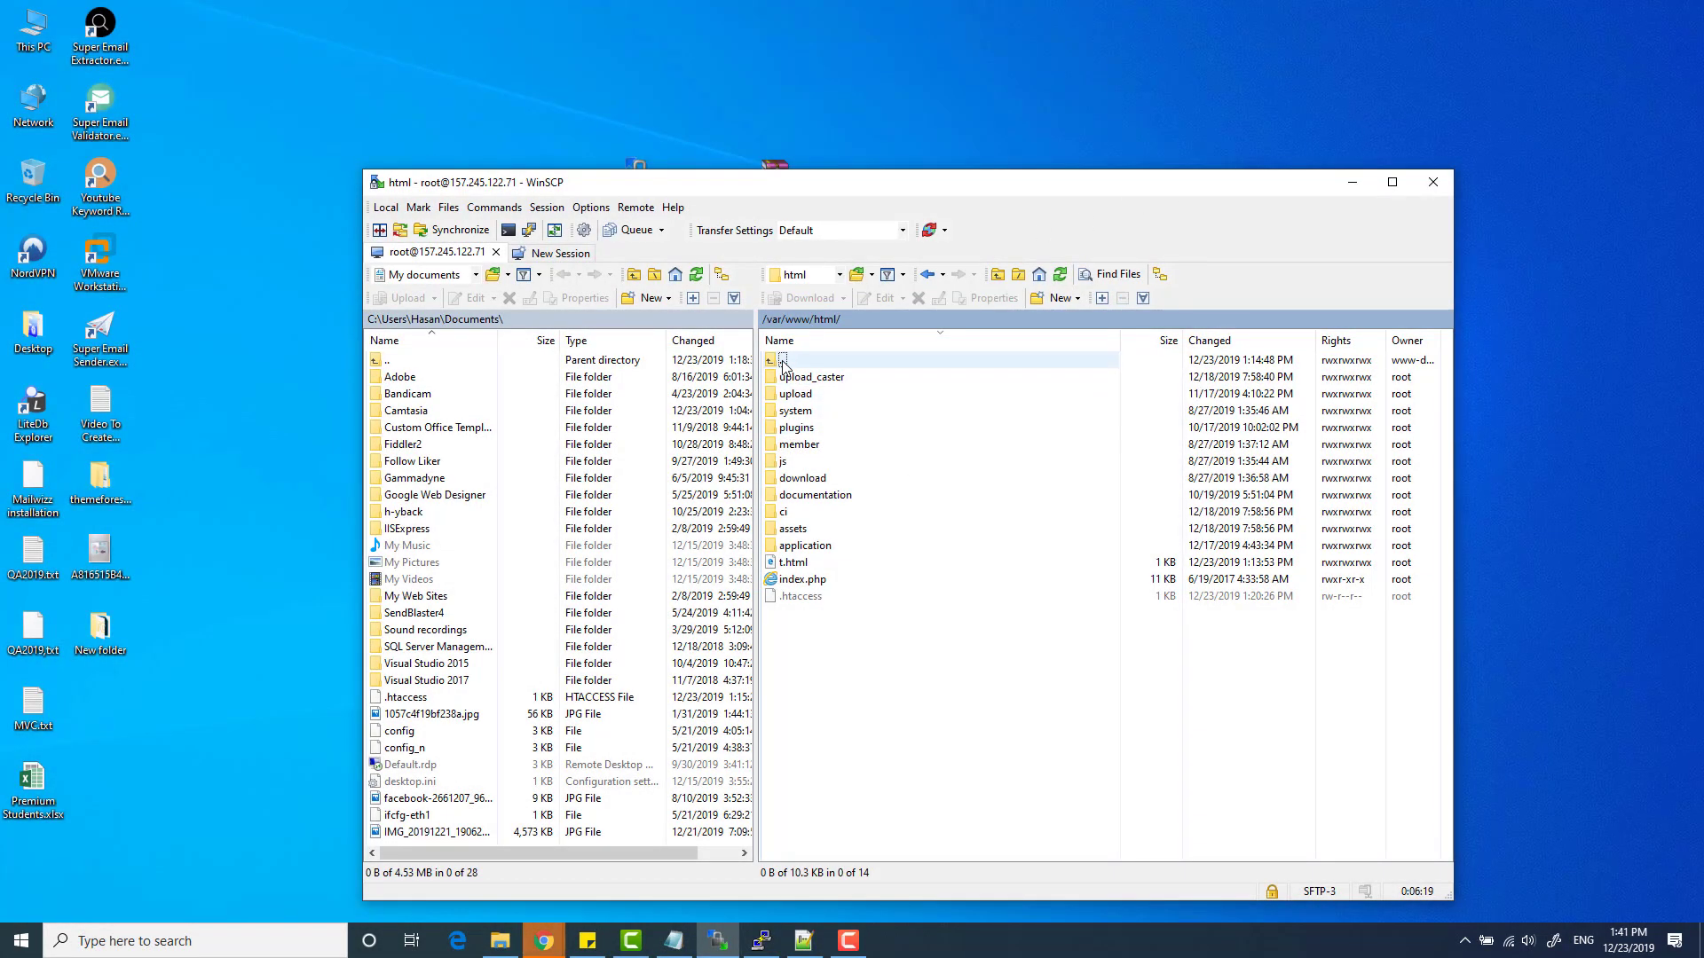
double_click(783, 362)
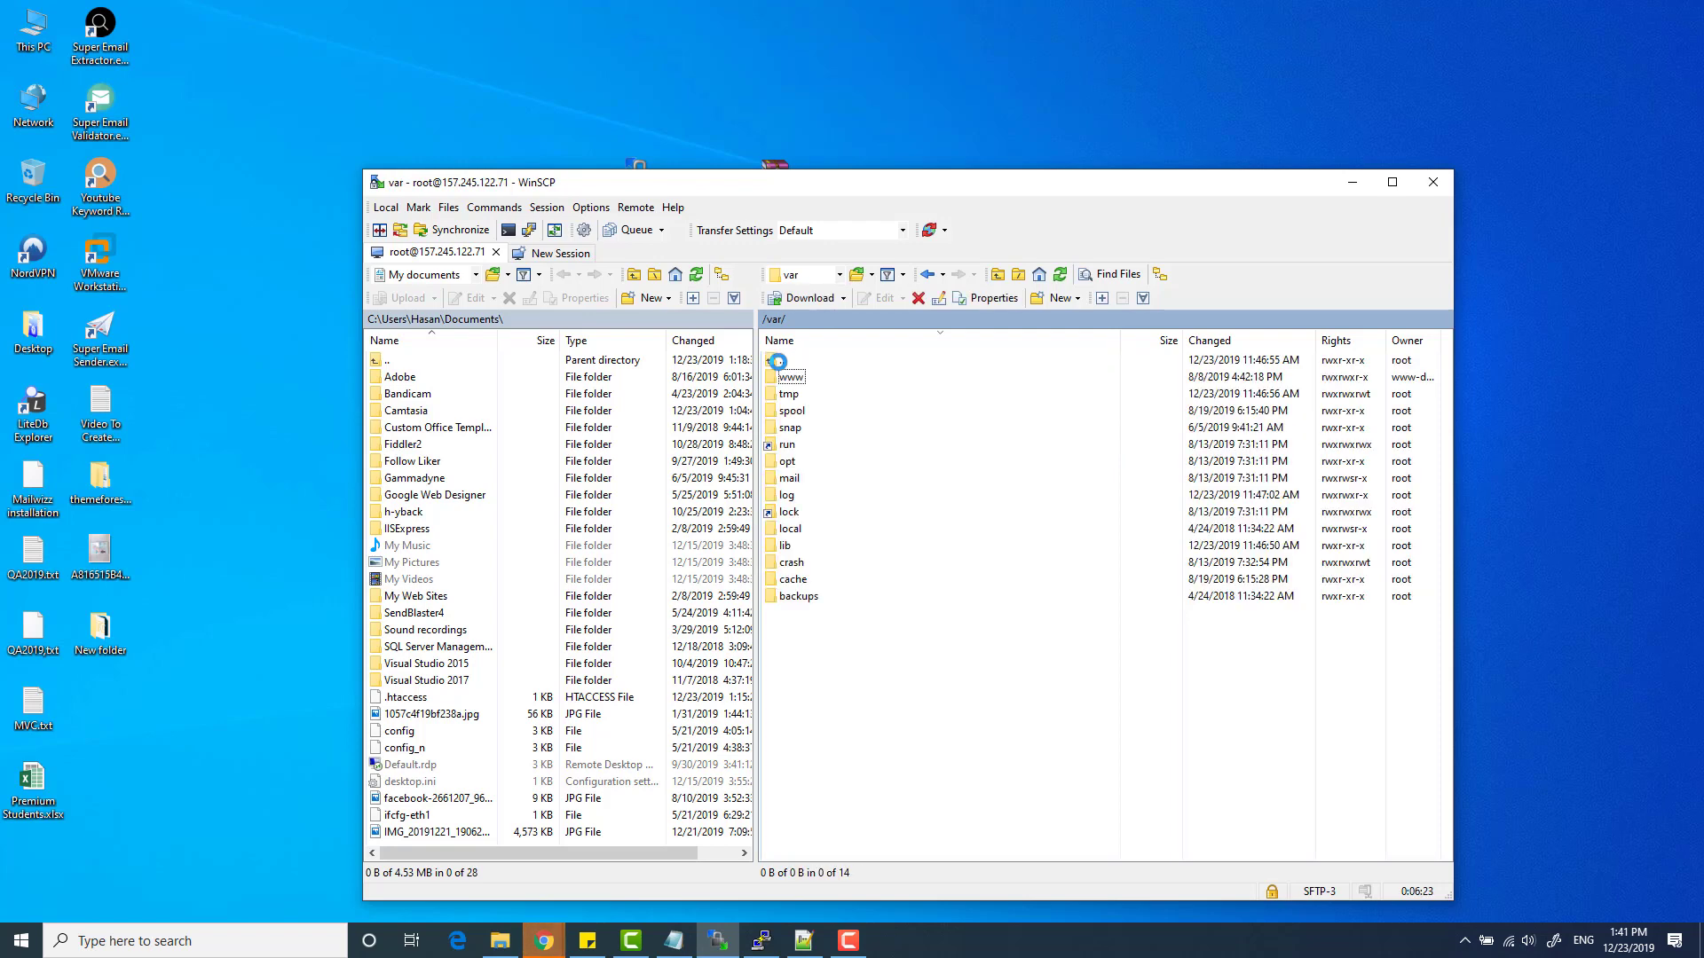
double_click(780, 361)
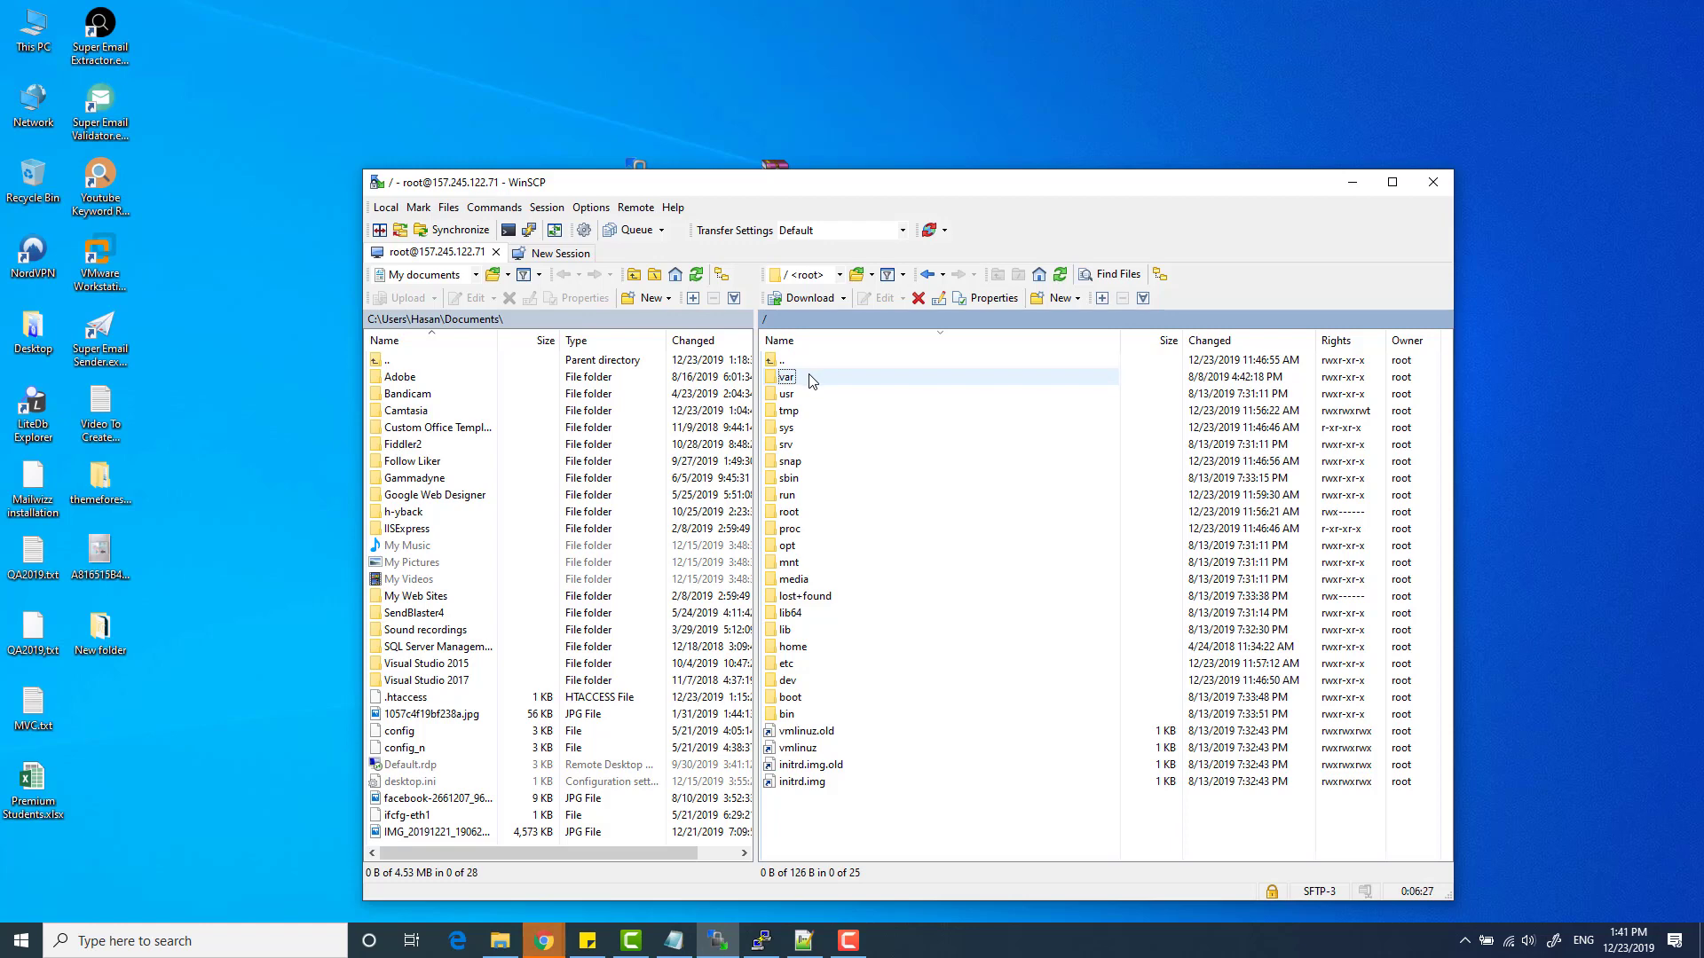
double_click(797, 664)
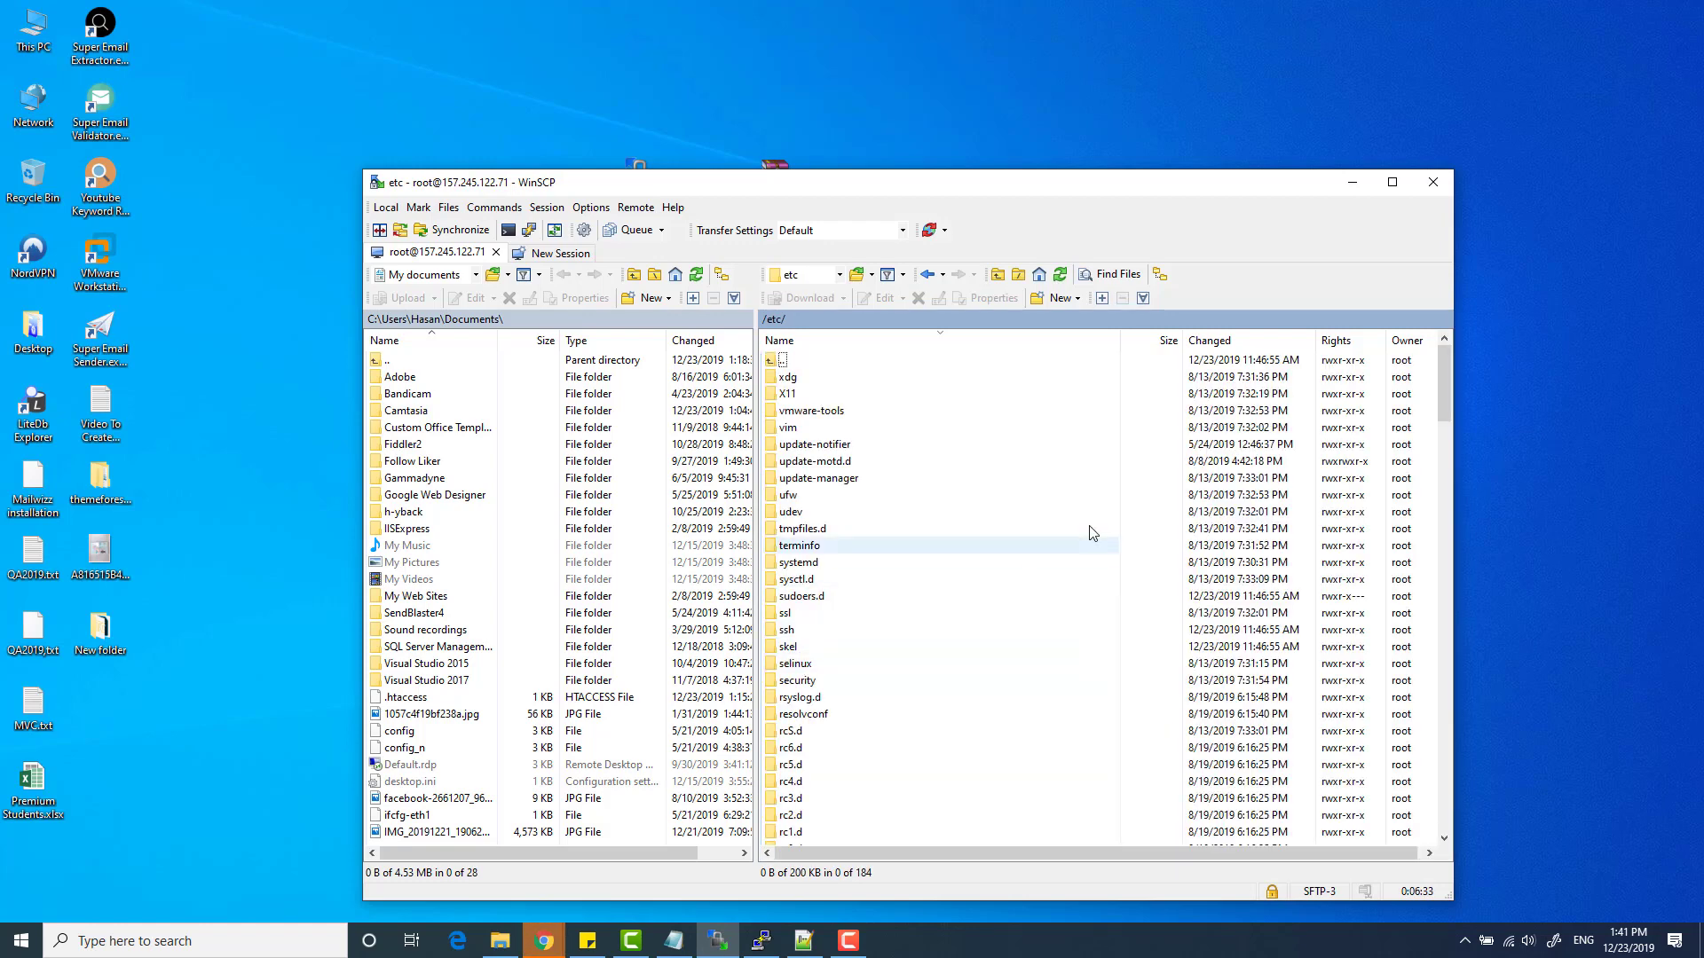
scroll(1426, 444, down, 5)
scroll(1426, 443, down, 20)
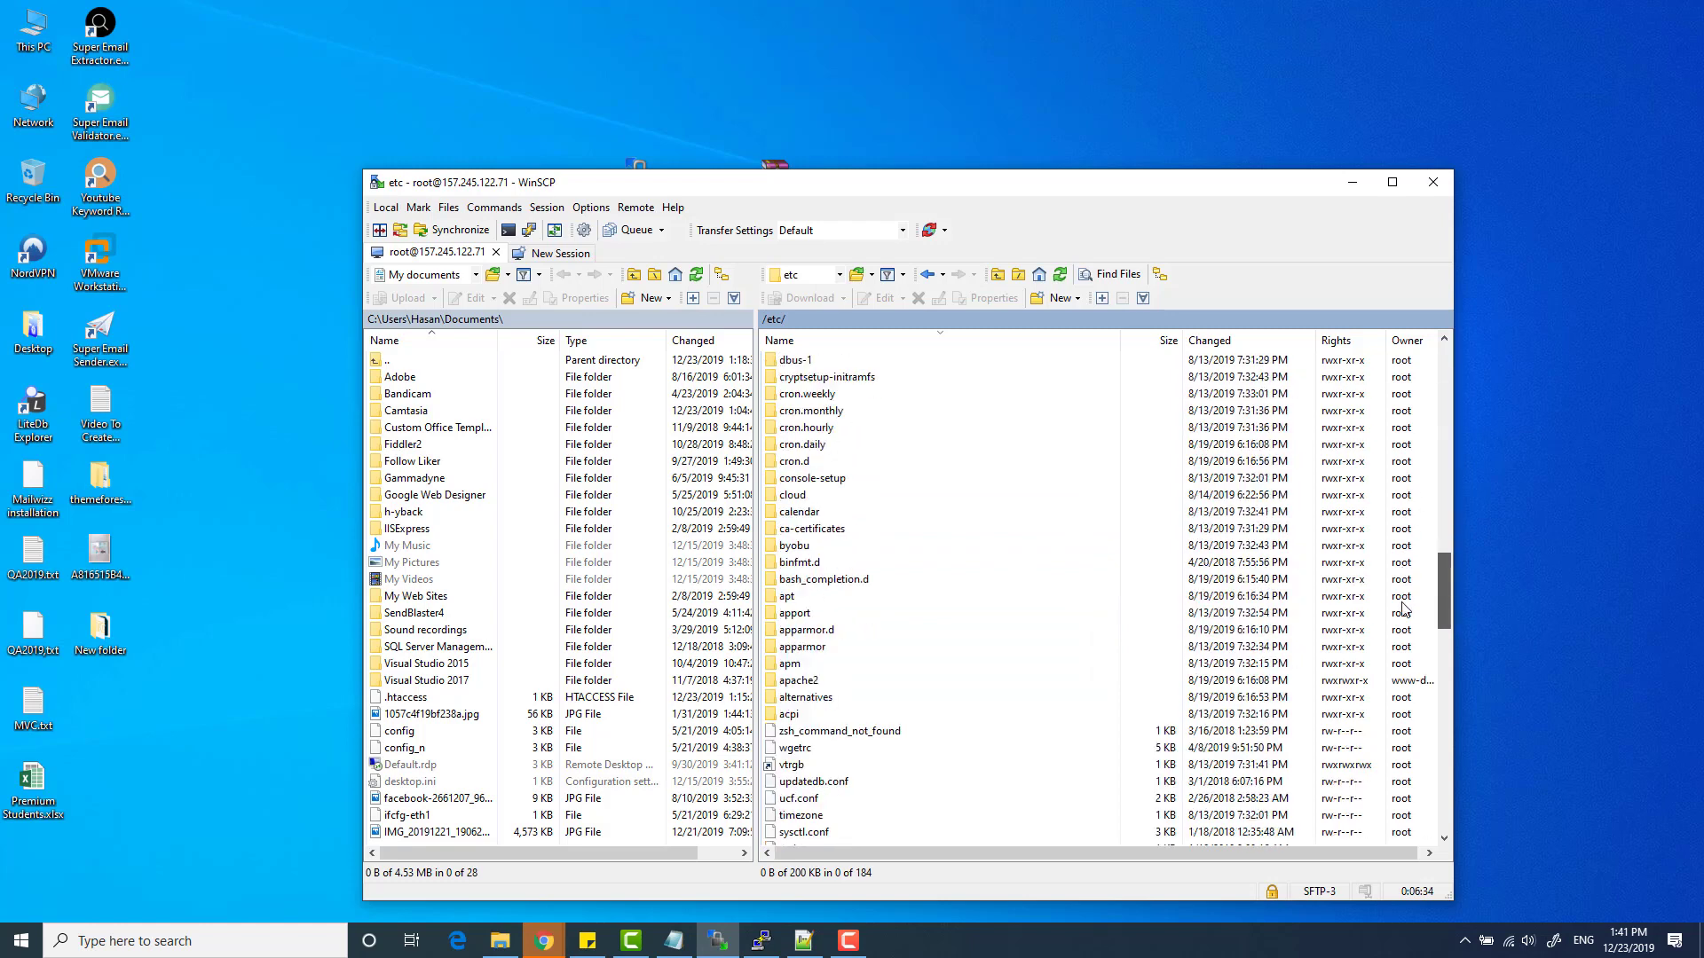
scroll(1403, 666, down, 12)
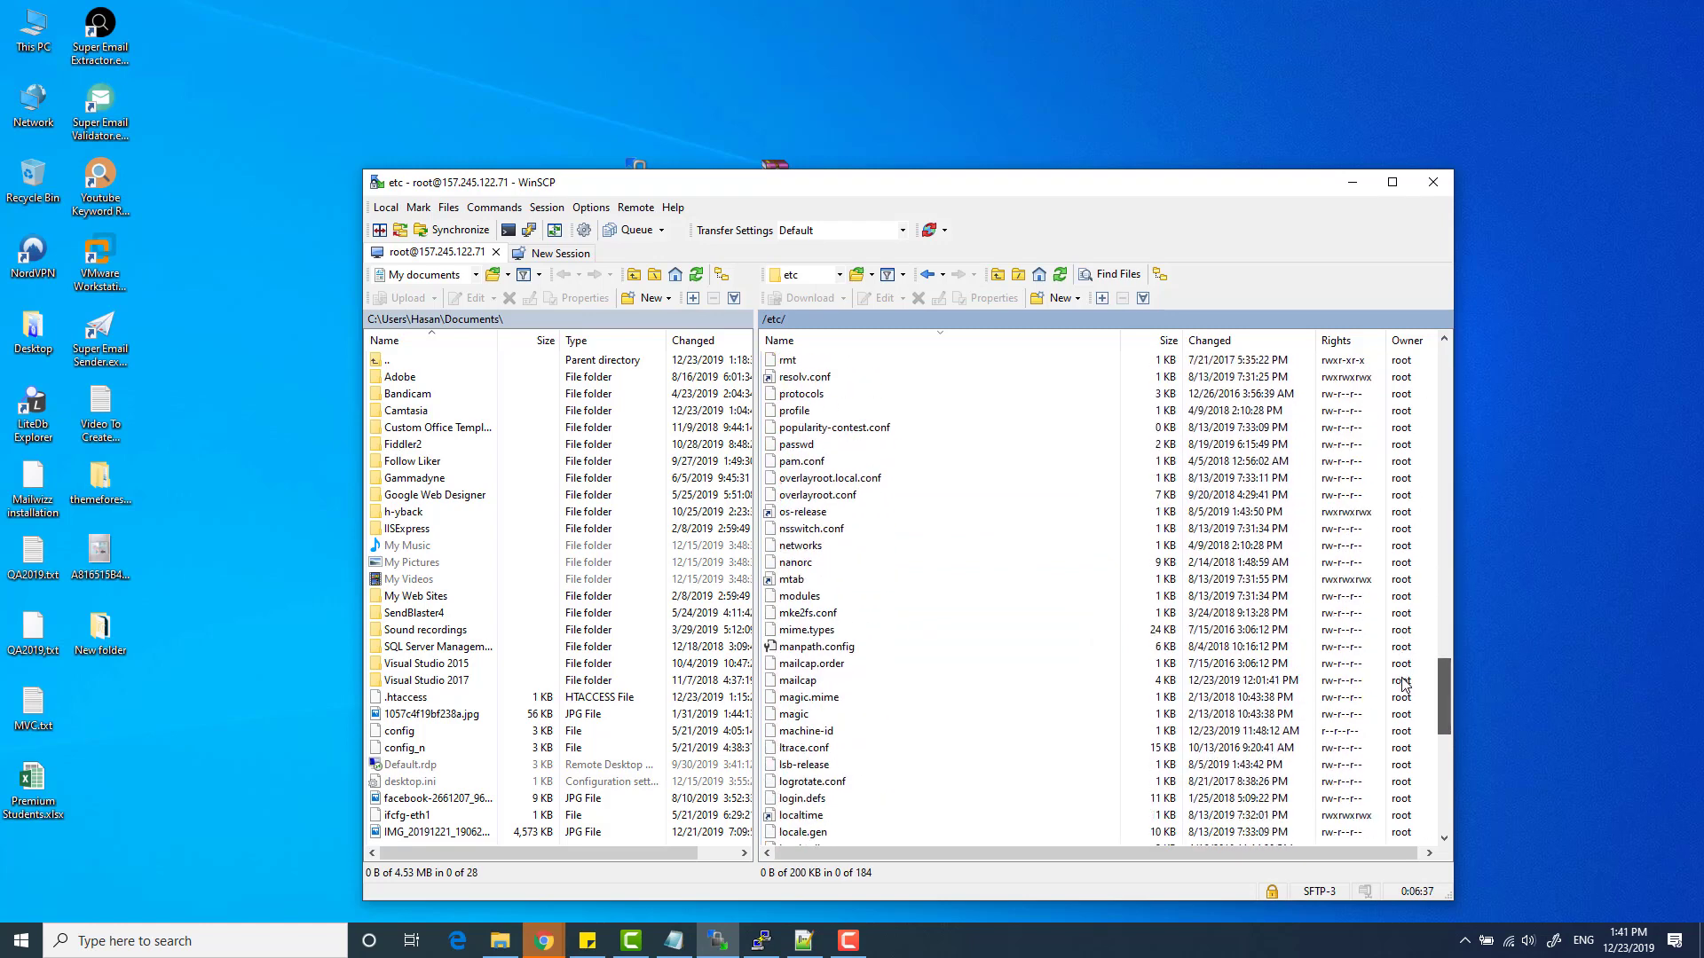
click(806, 682)
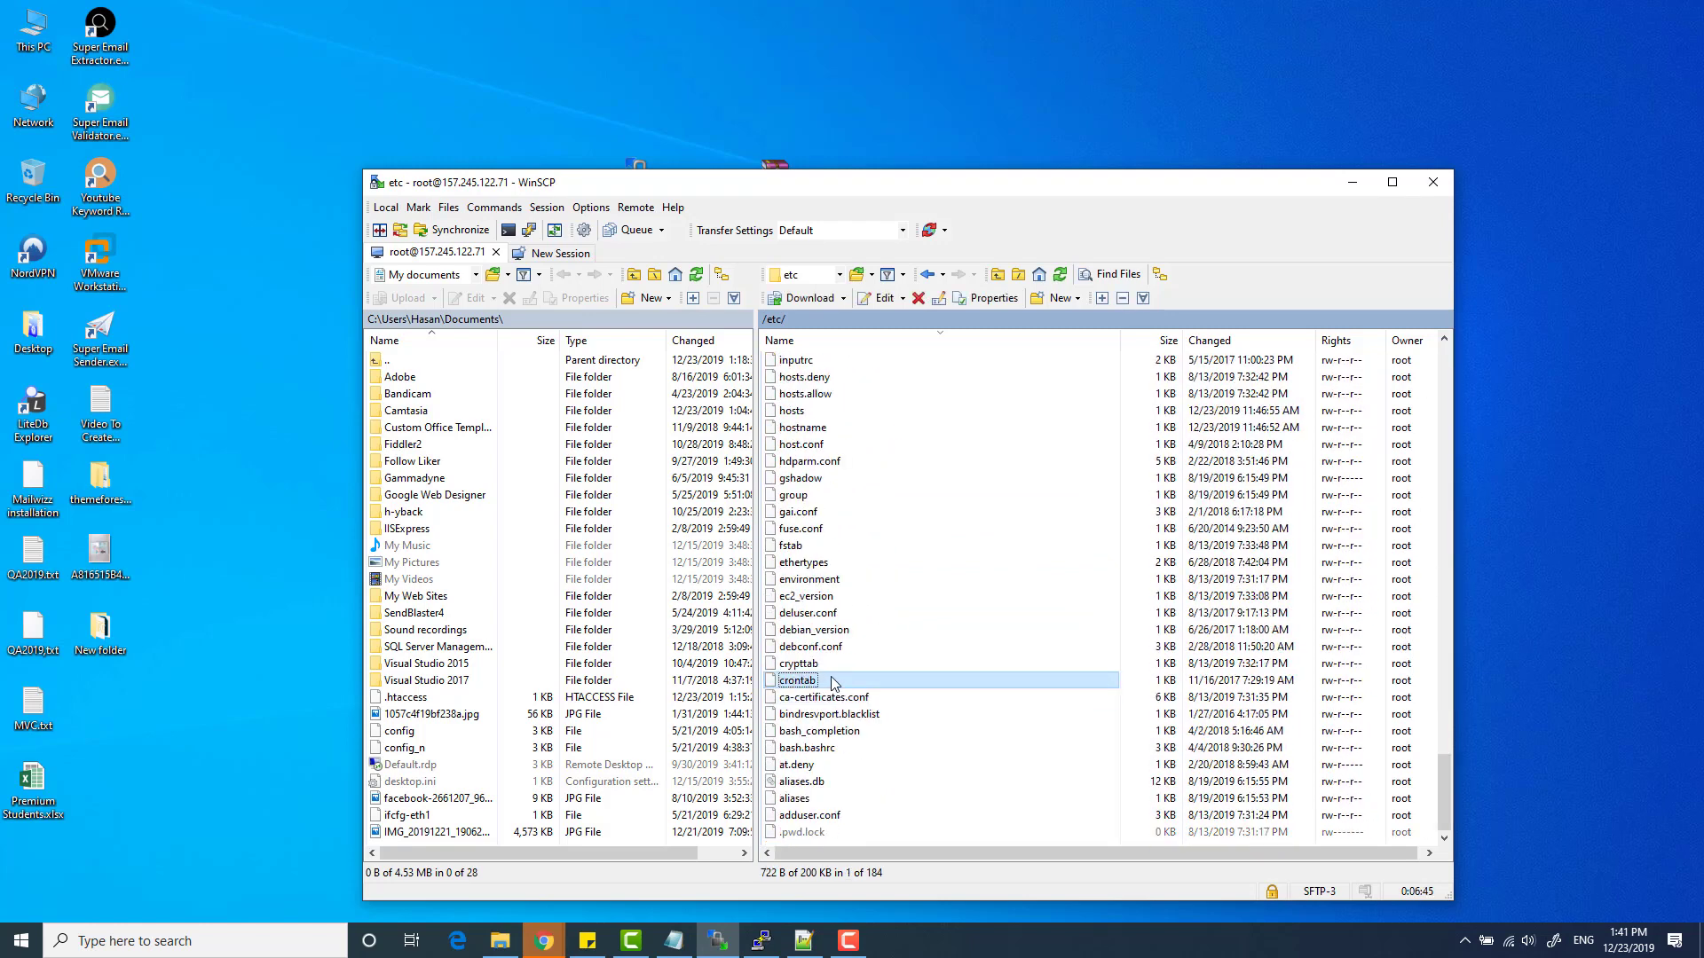
right_click(842, 685)
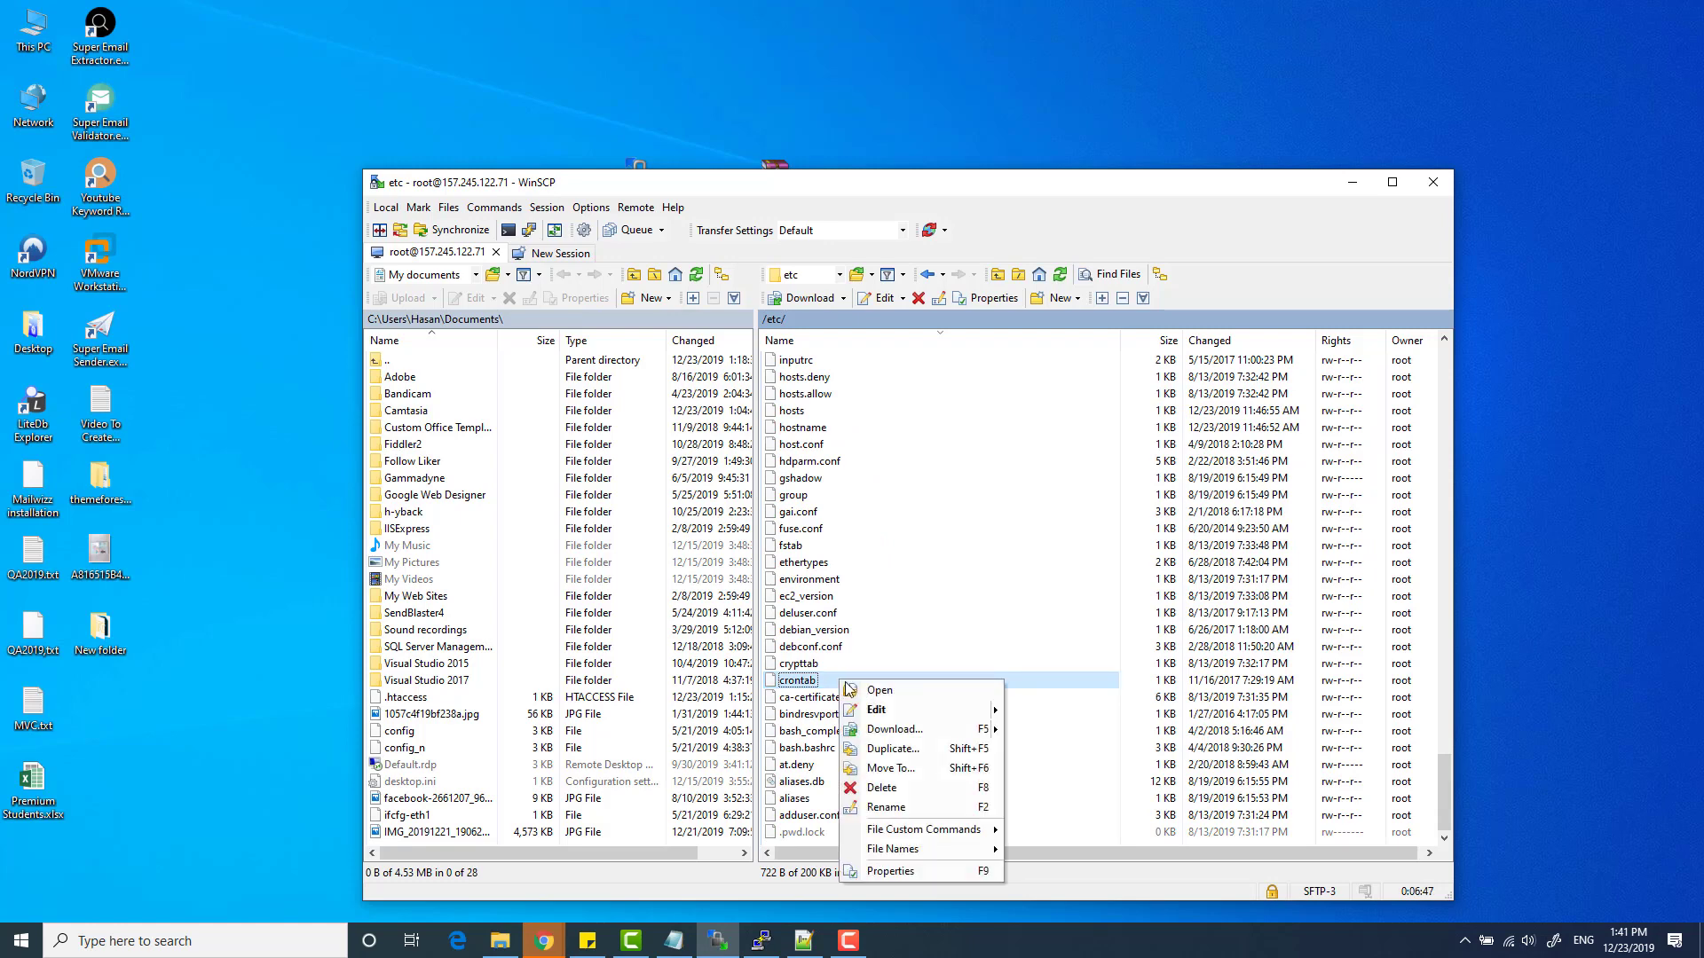
click(865, 709)
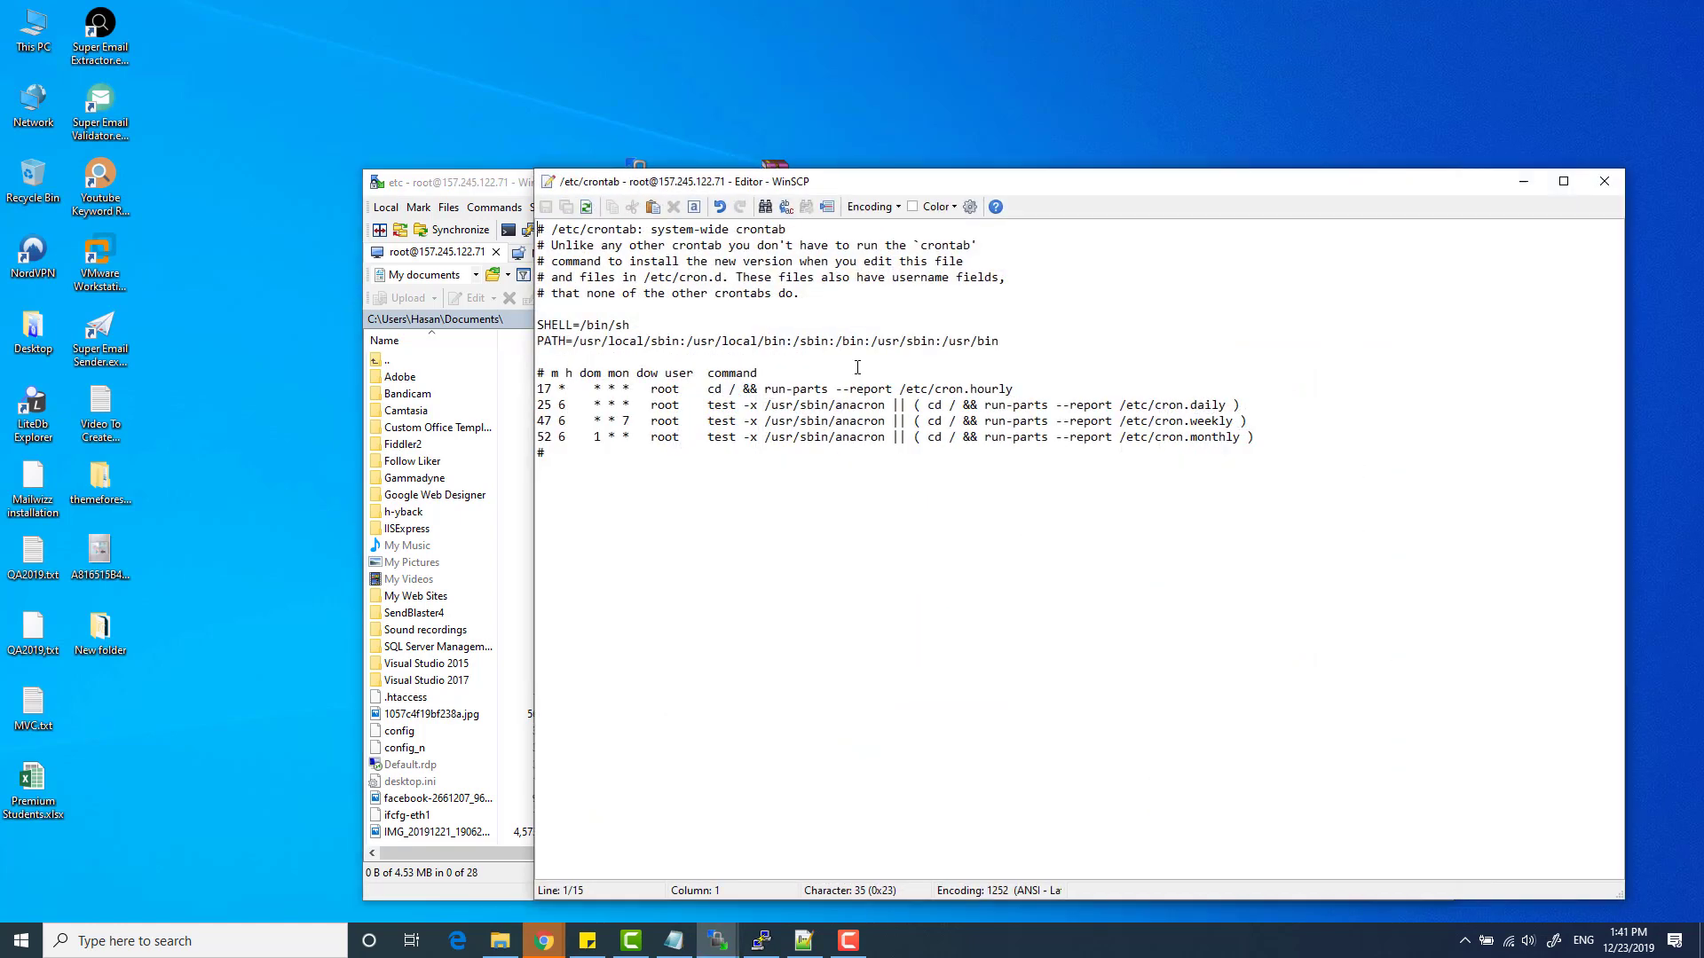
Step: Add a new line at the end of crontab and save it to the server
drag(876, 197, 769, 195)
click(552, 499)
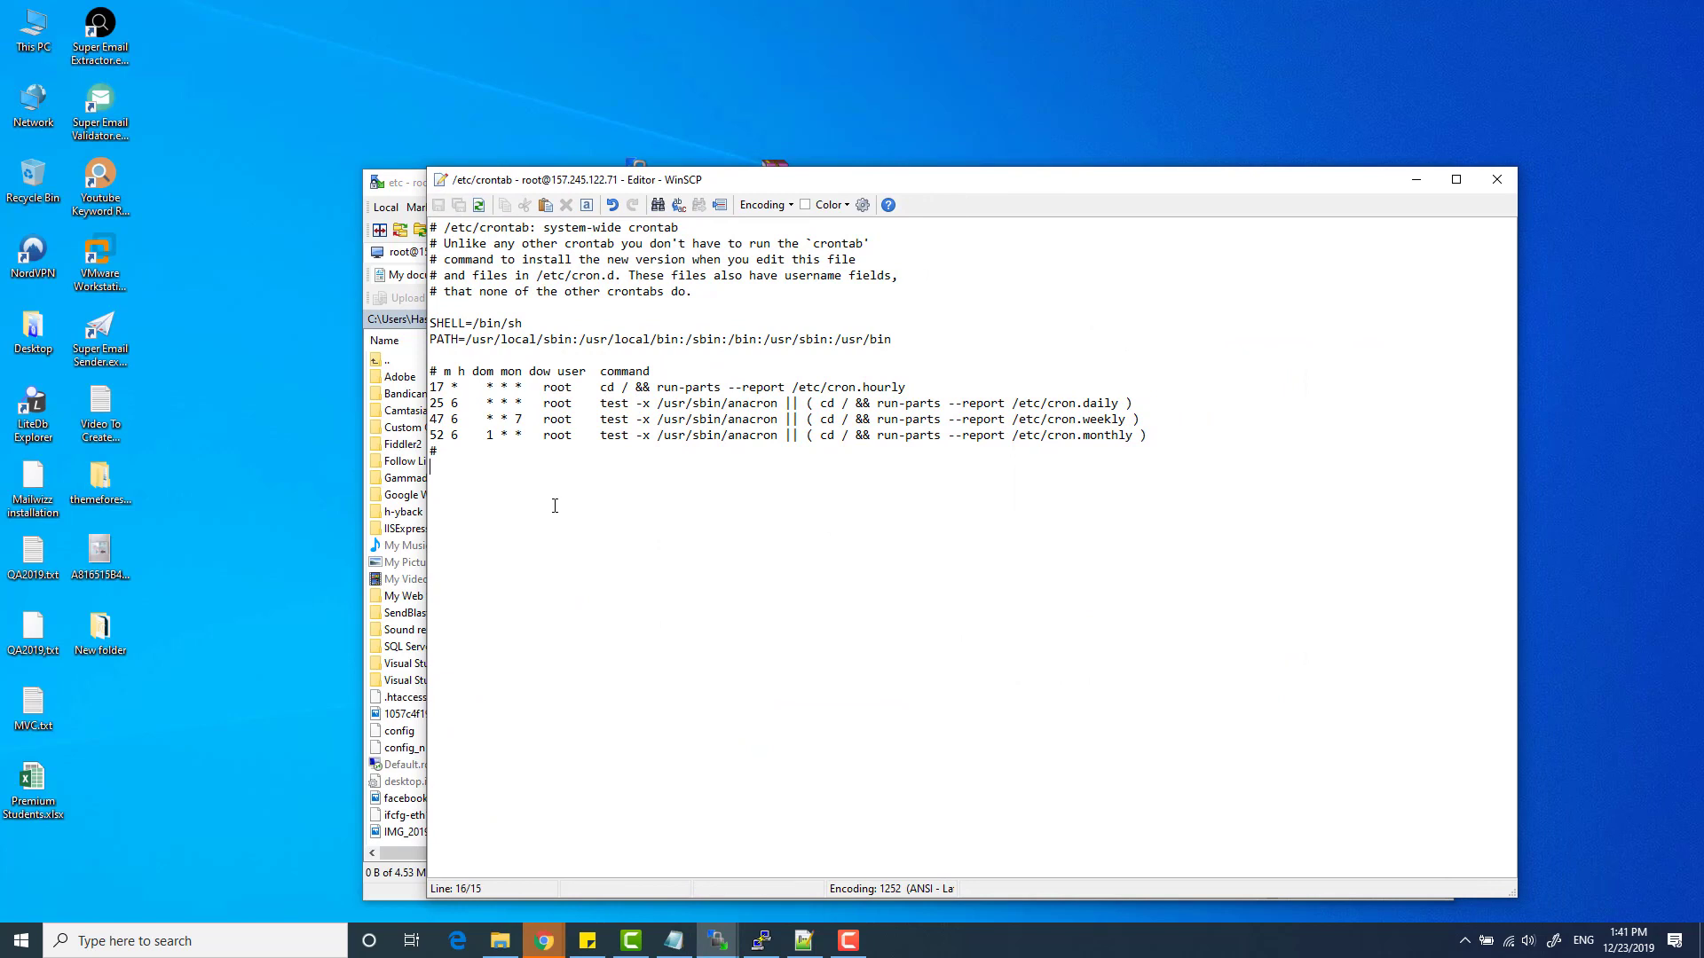
key(Return)
click(439, 205)
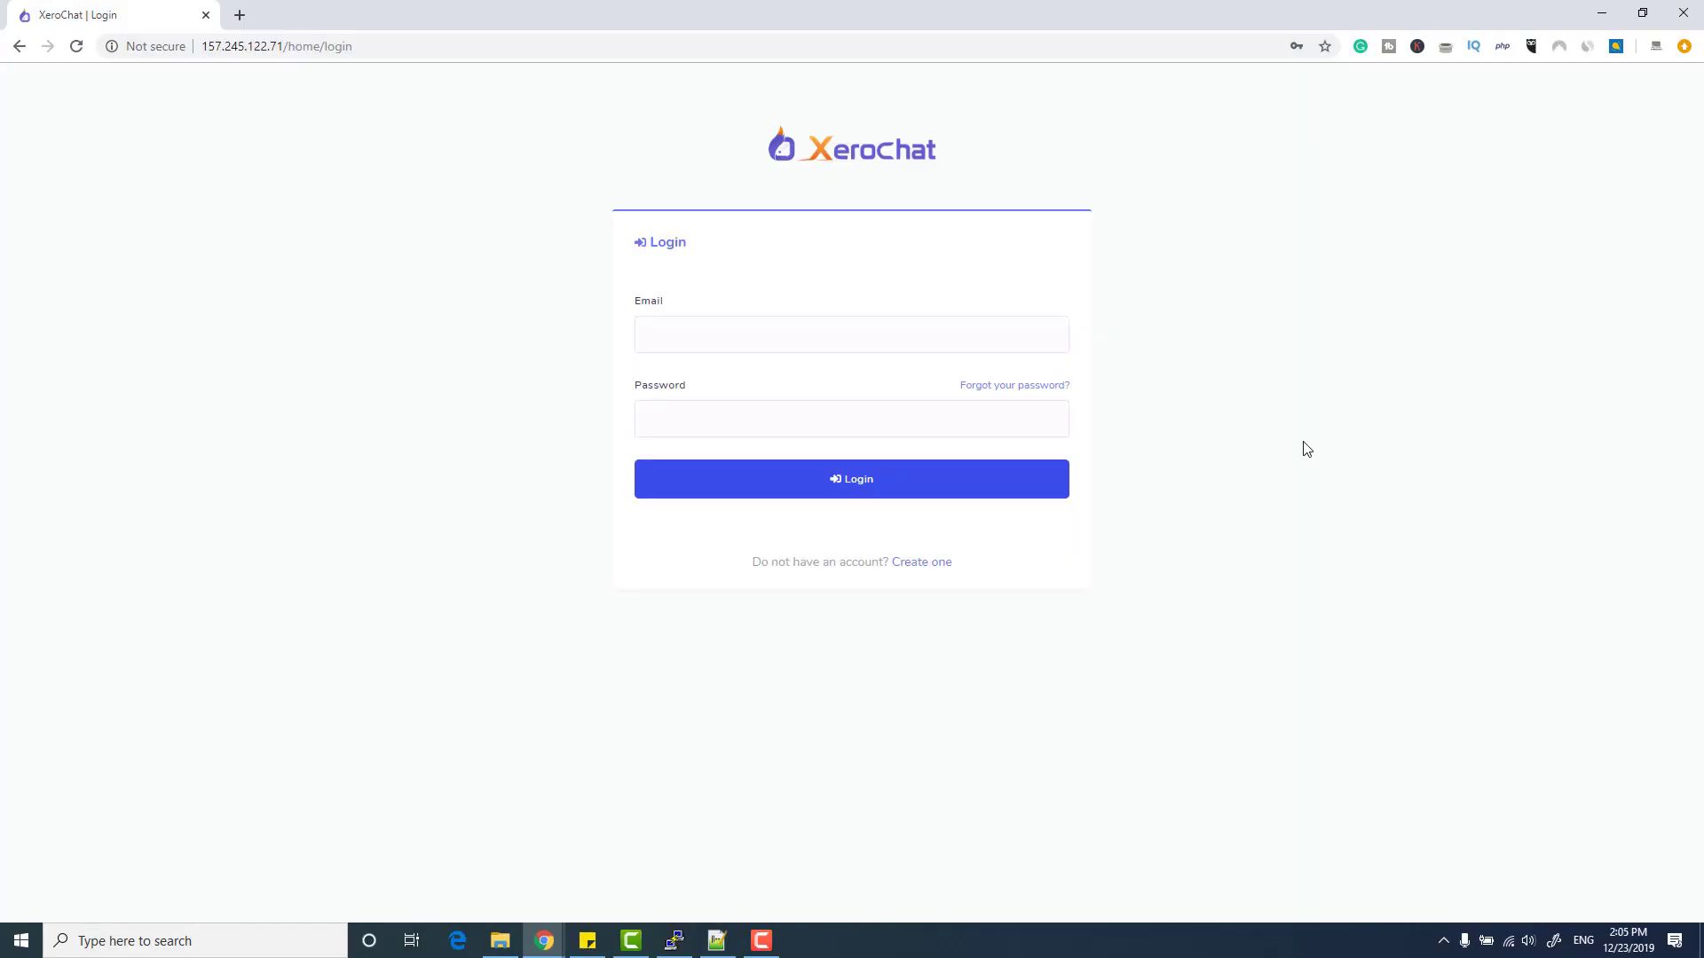
Step: Copy the IP 157.245.122.71 from Chrome's address bar and minimize Chrome
drag(283, 46, 206, 45)
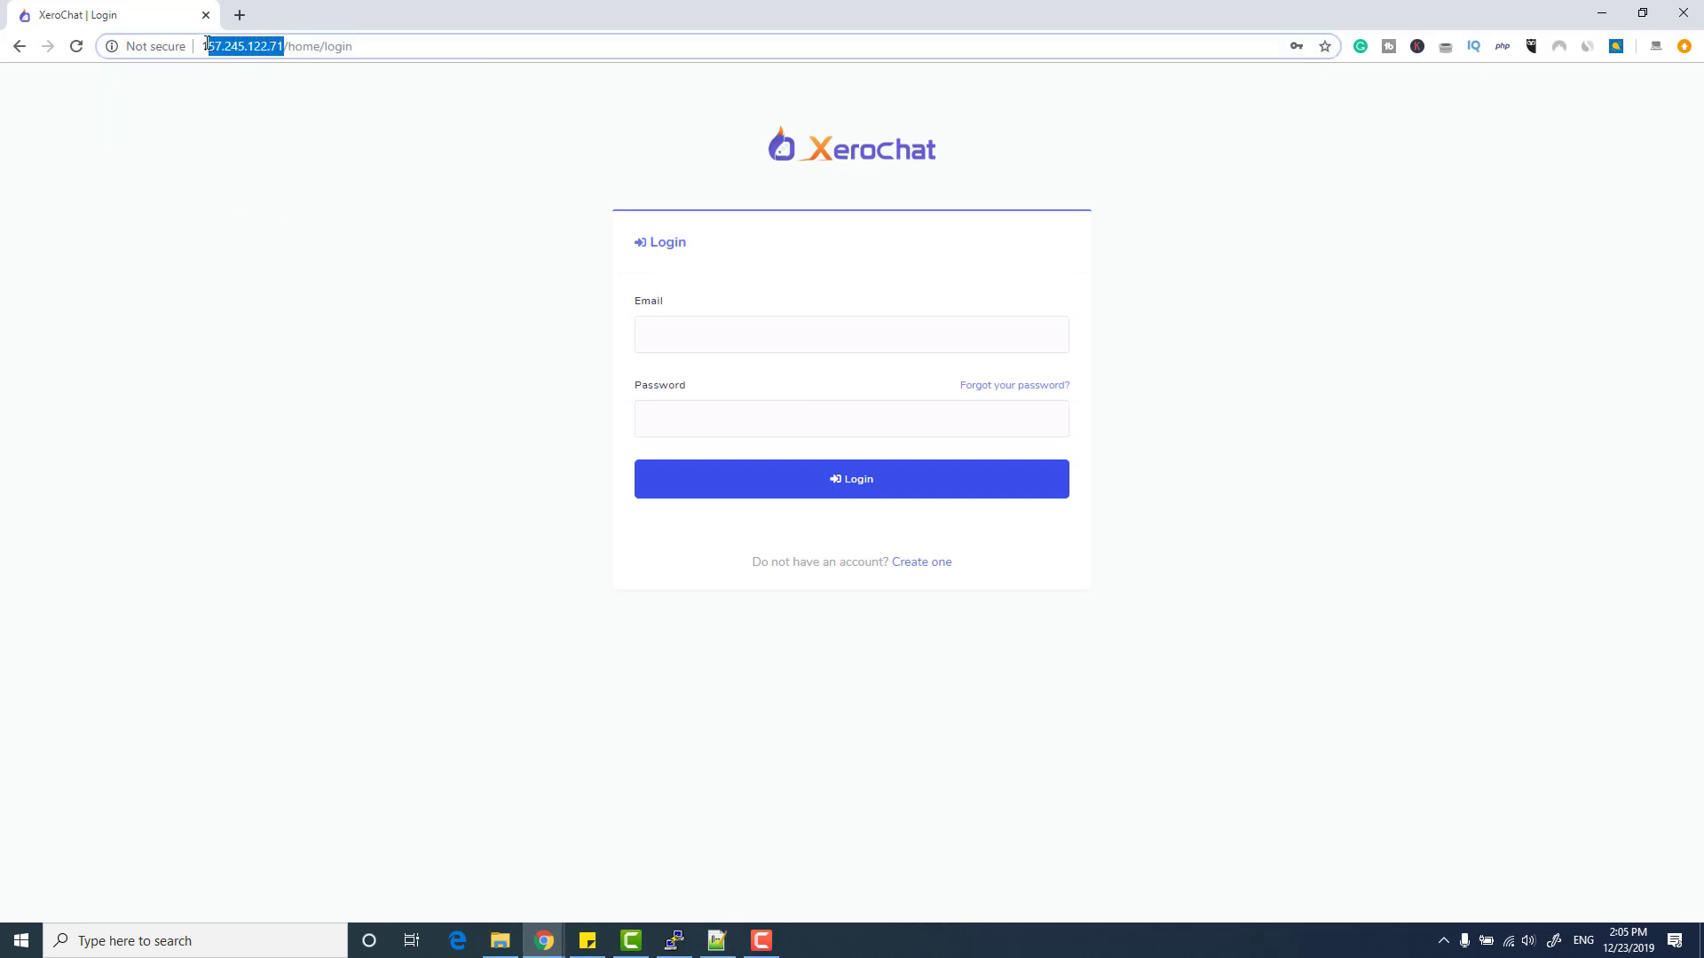
right_click(265, 47)
click(291, 142)
click(1595, 16)
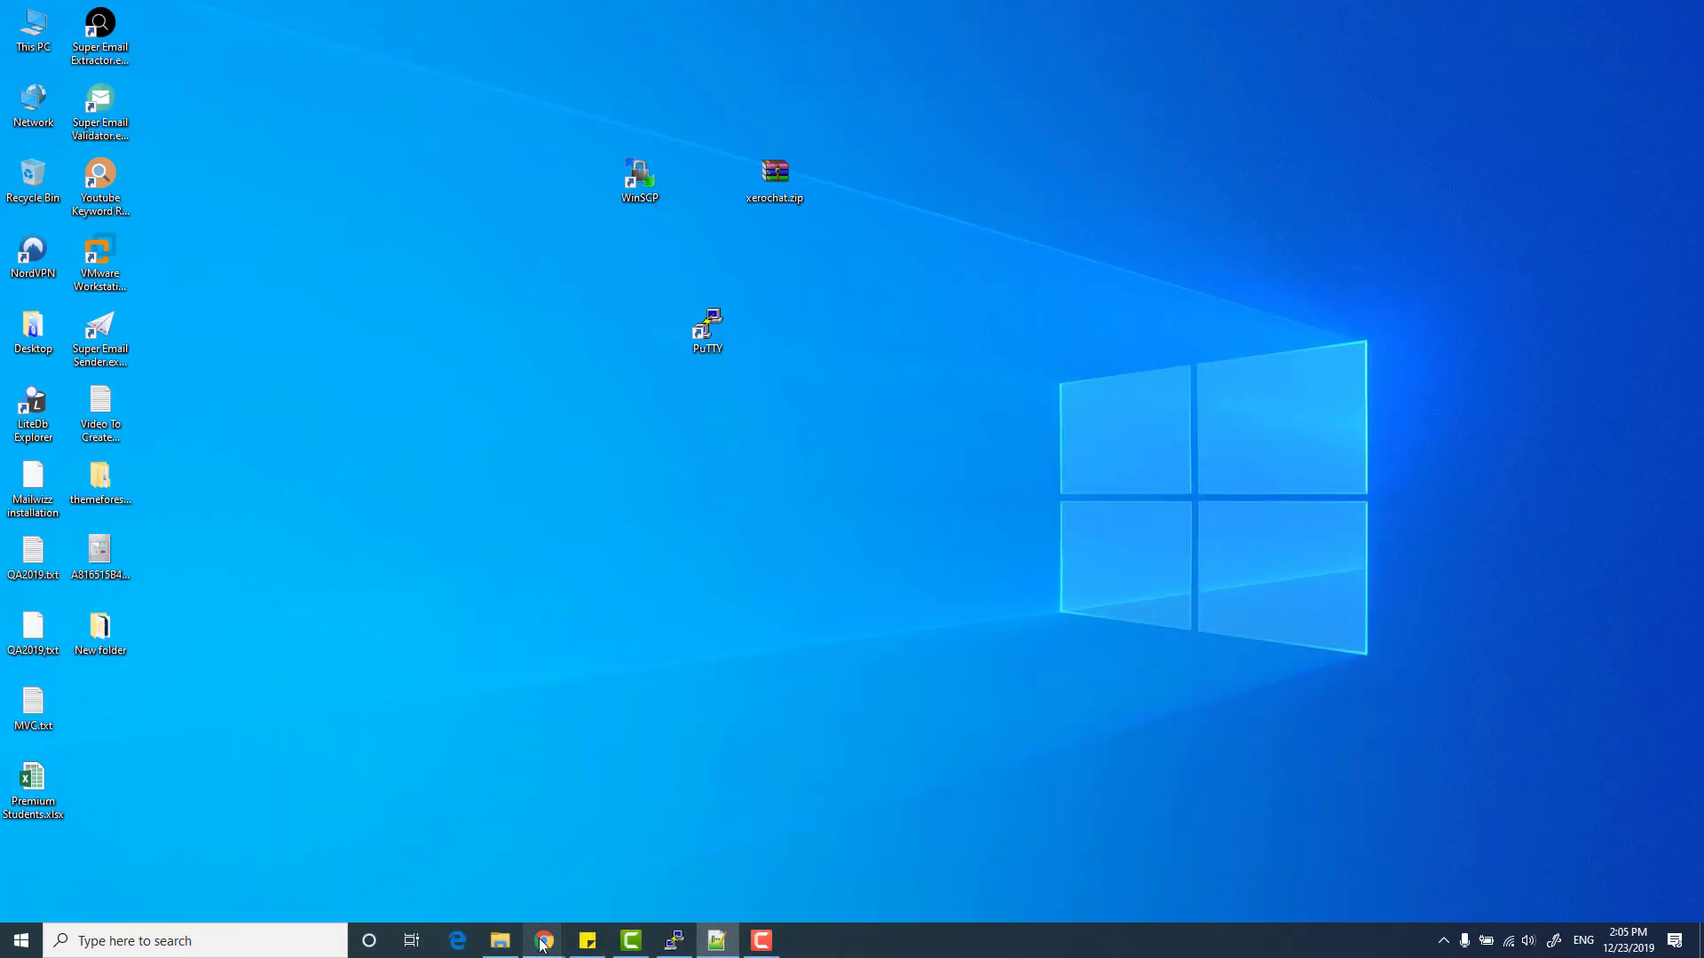
Step: Restore the GoDaddy DNS Management page and start editing the xmailing.me A record
mouse_move(544, 941)
click(748, 873)
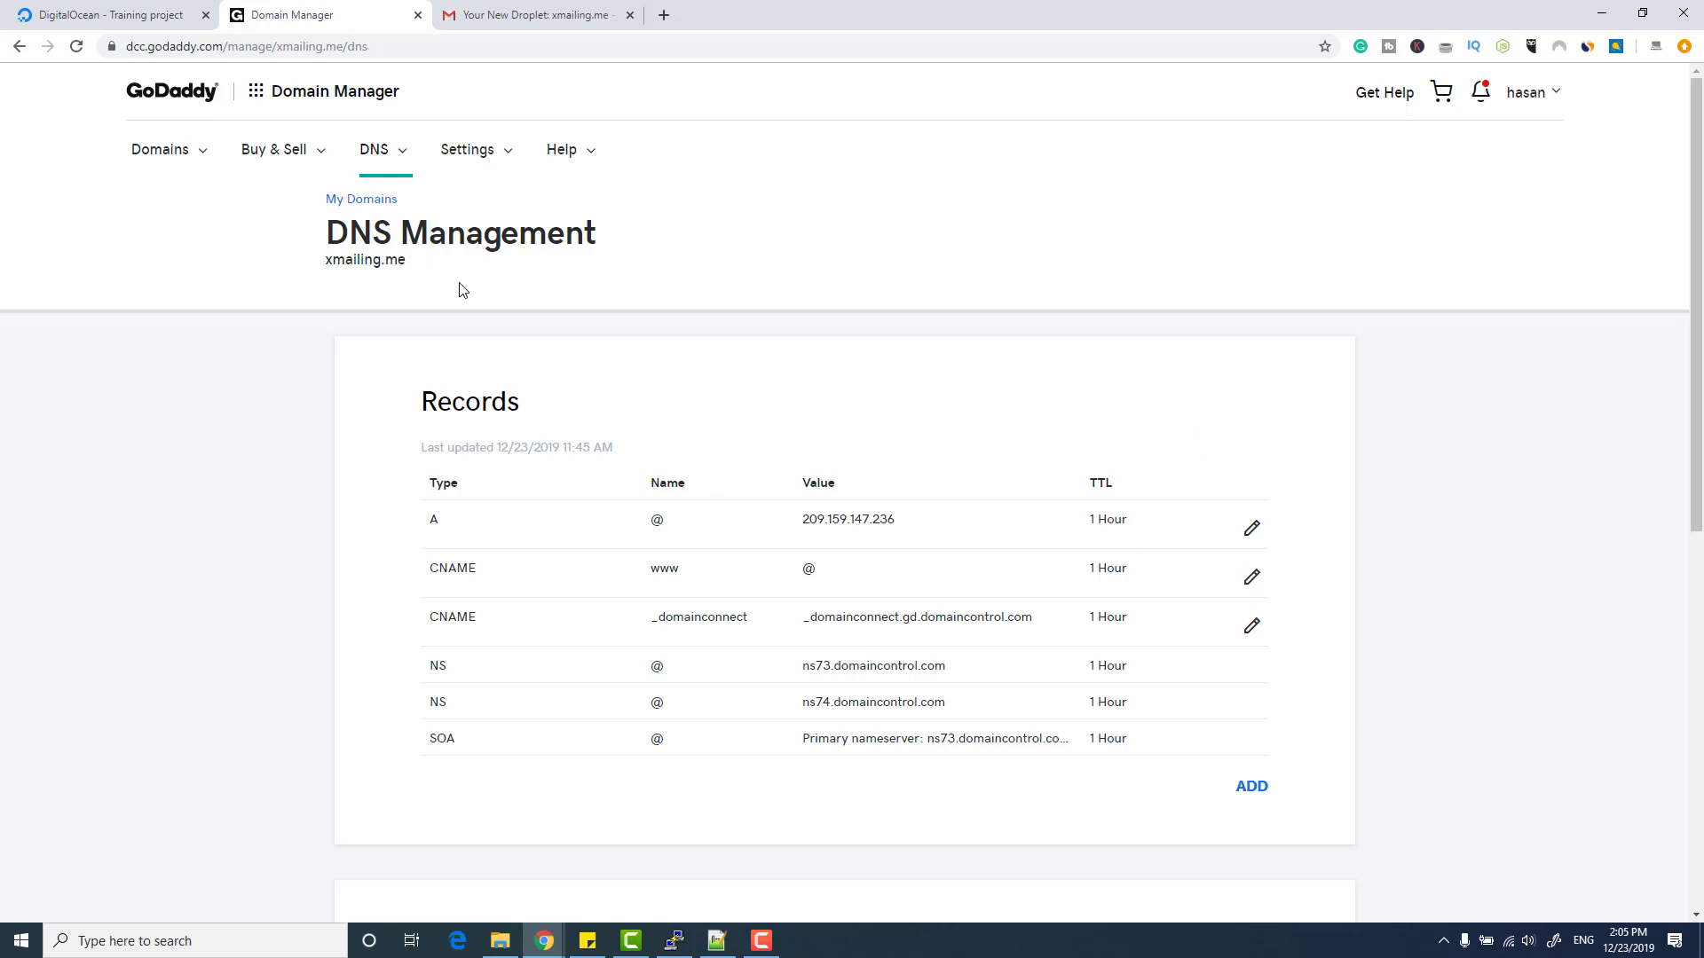
drag(322, 239, 715, 239)
click(722, 244)
scroll(888, 213, down, 3)
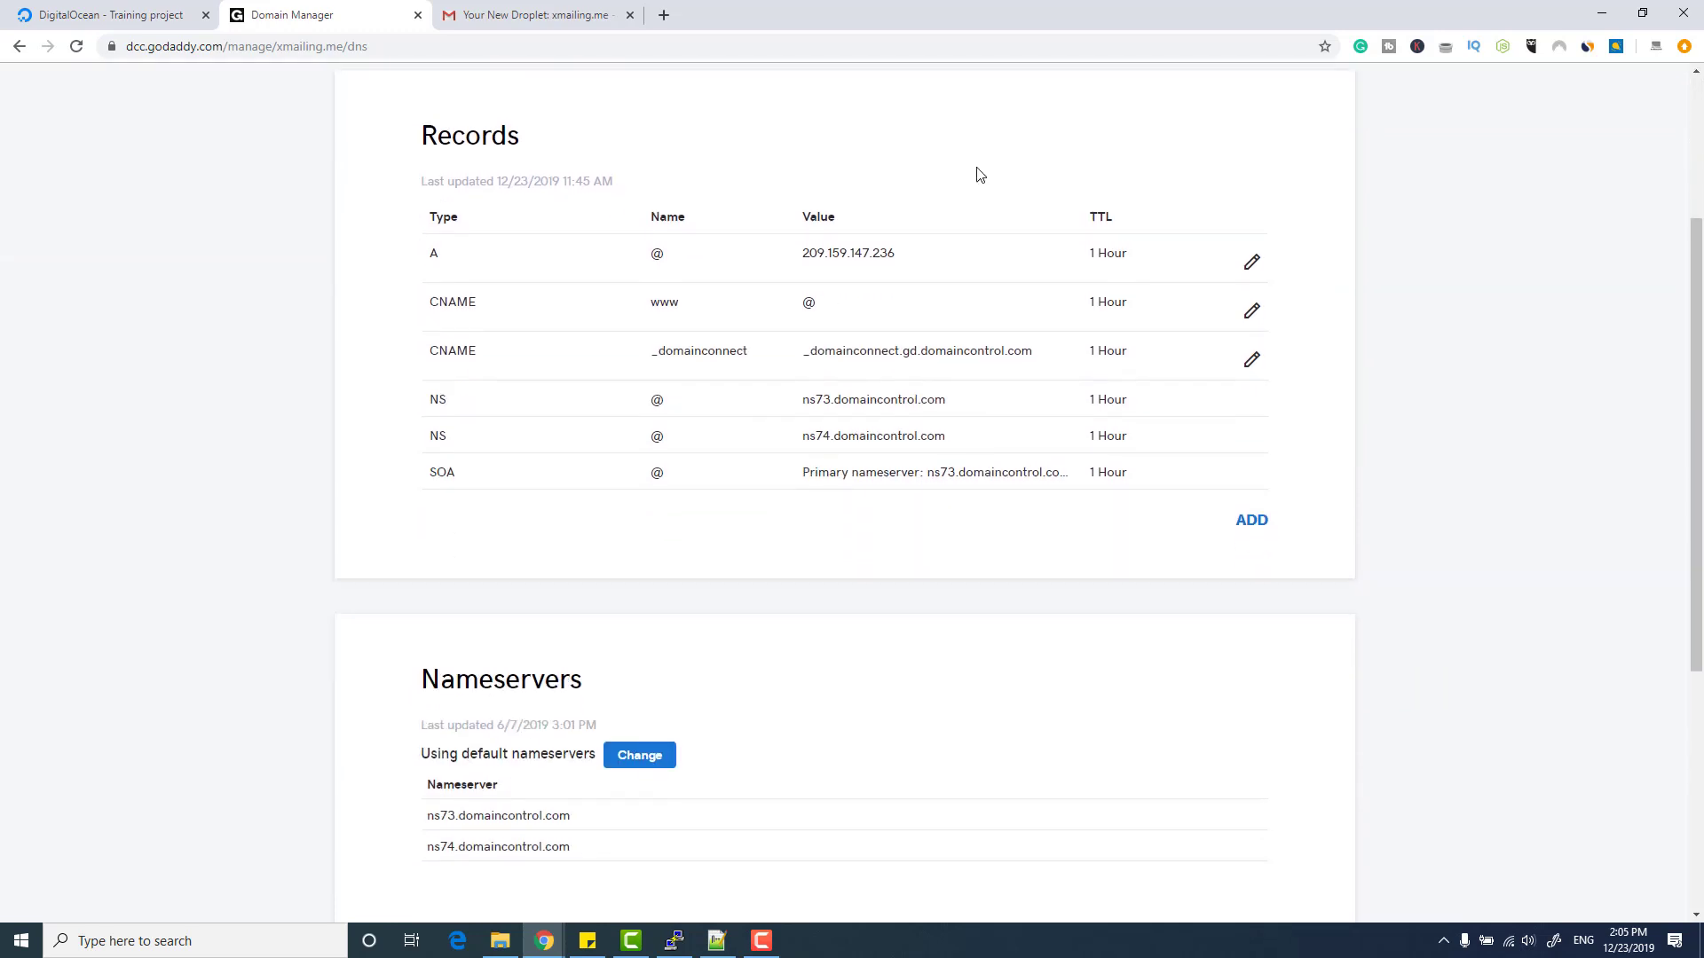
click(1253, 262)
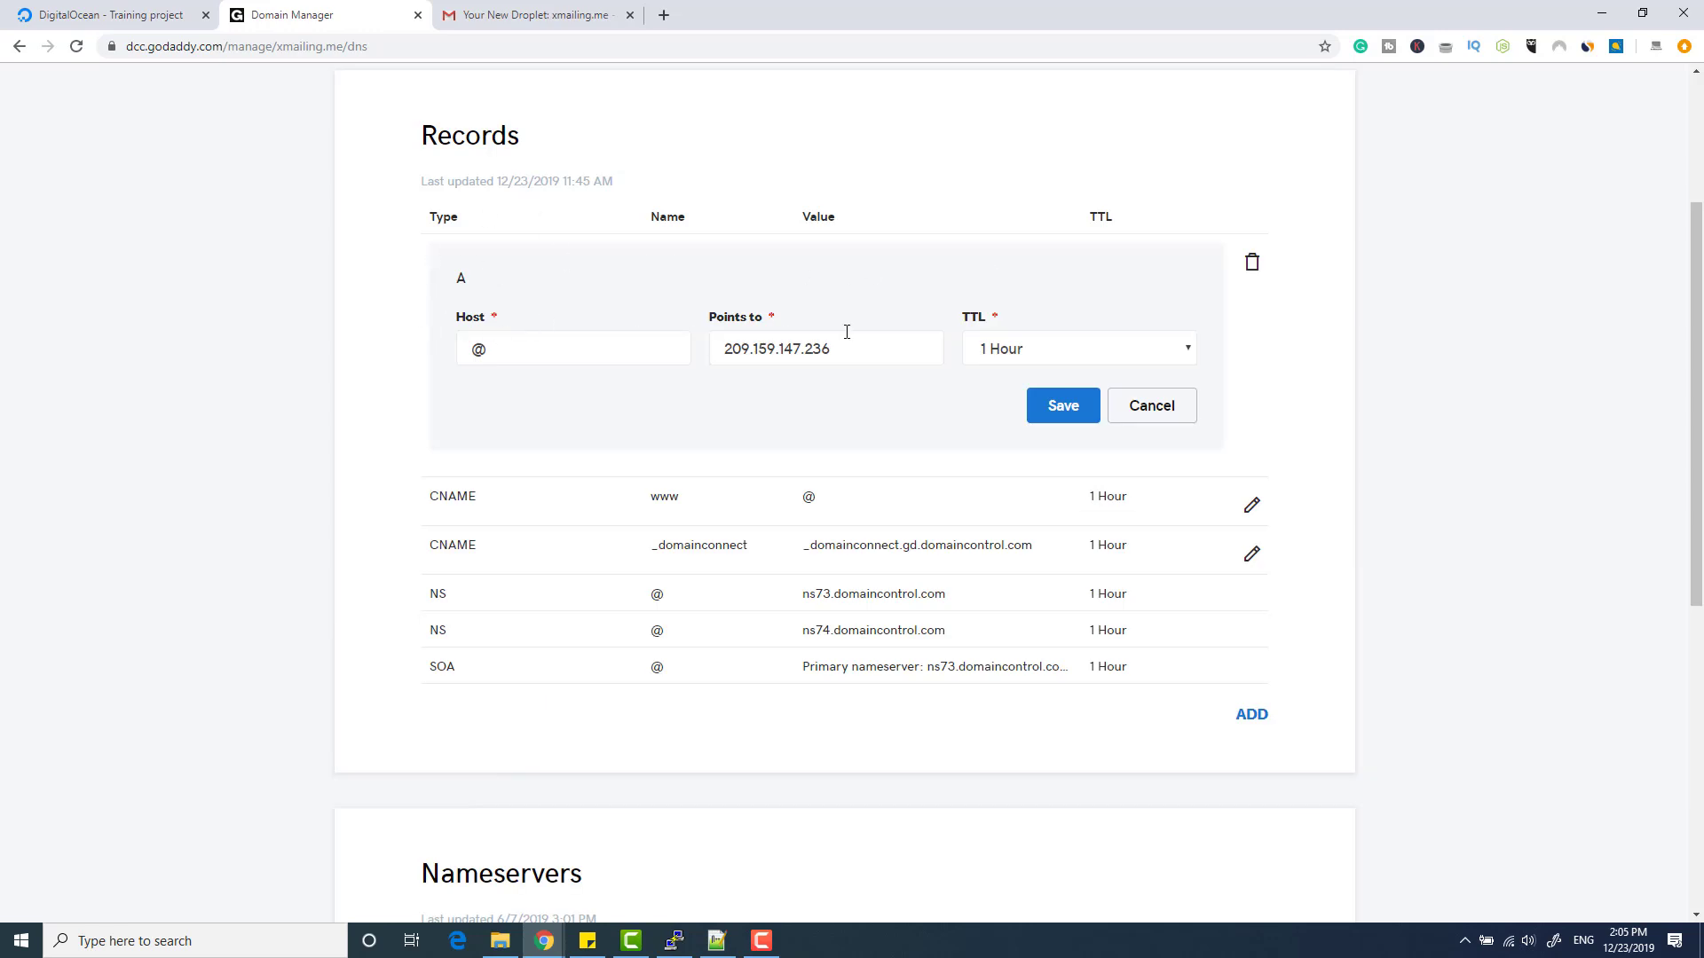
Step: Replace Points to with 157.245.122.71, save the record, and minimize the browser
drag(840, 338, 605, 348)
key(ctrl+v)
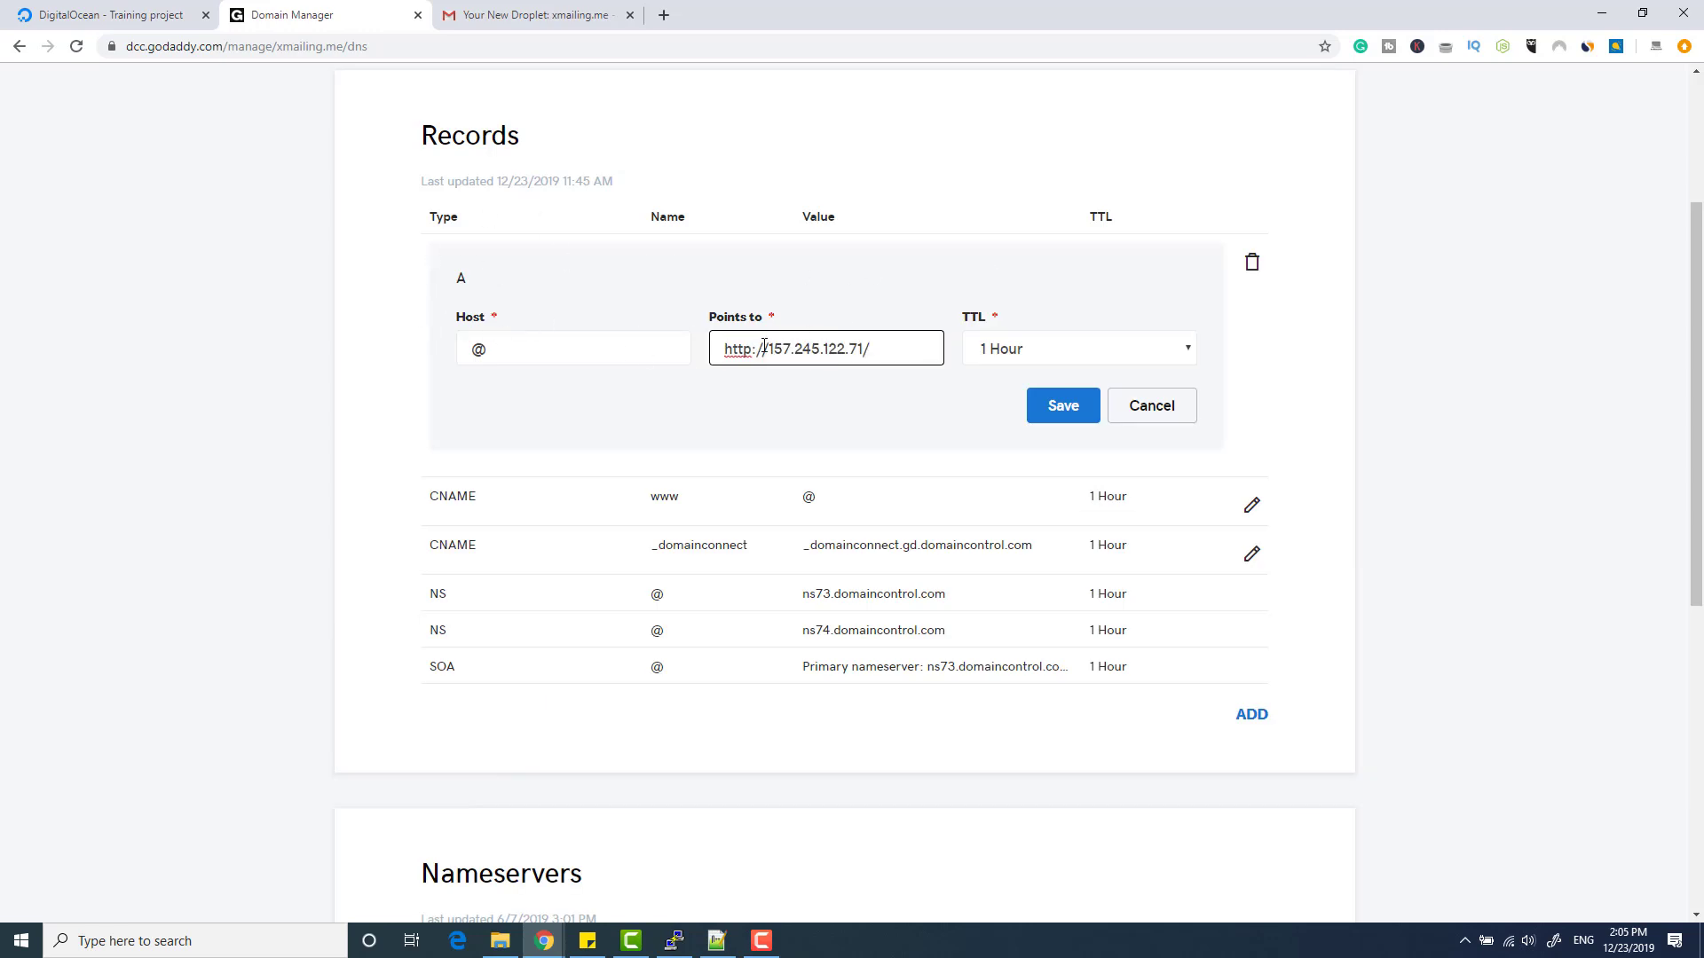
drag(769, 348, 725, 348)
key(BackSpace)
key(End)
key(BackSpace)
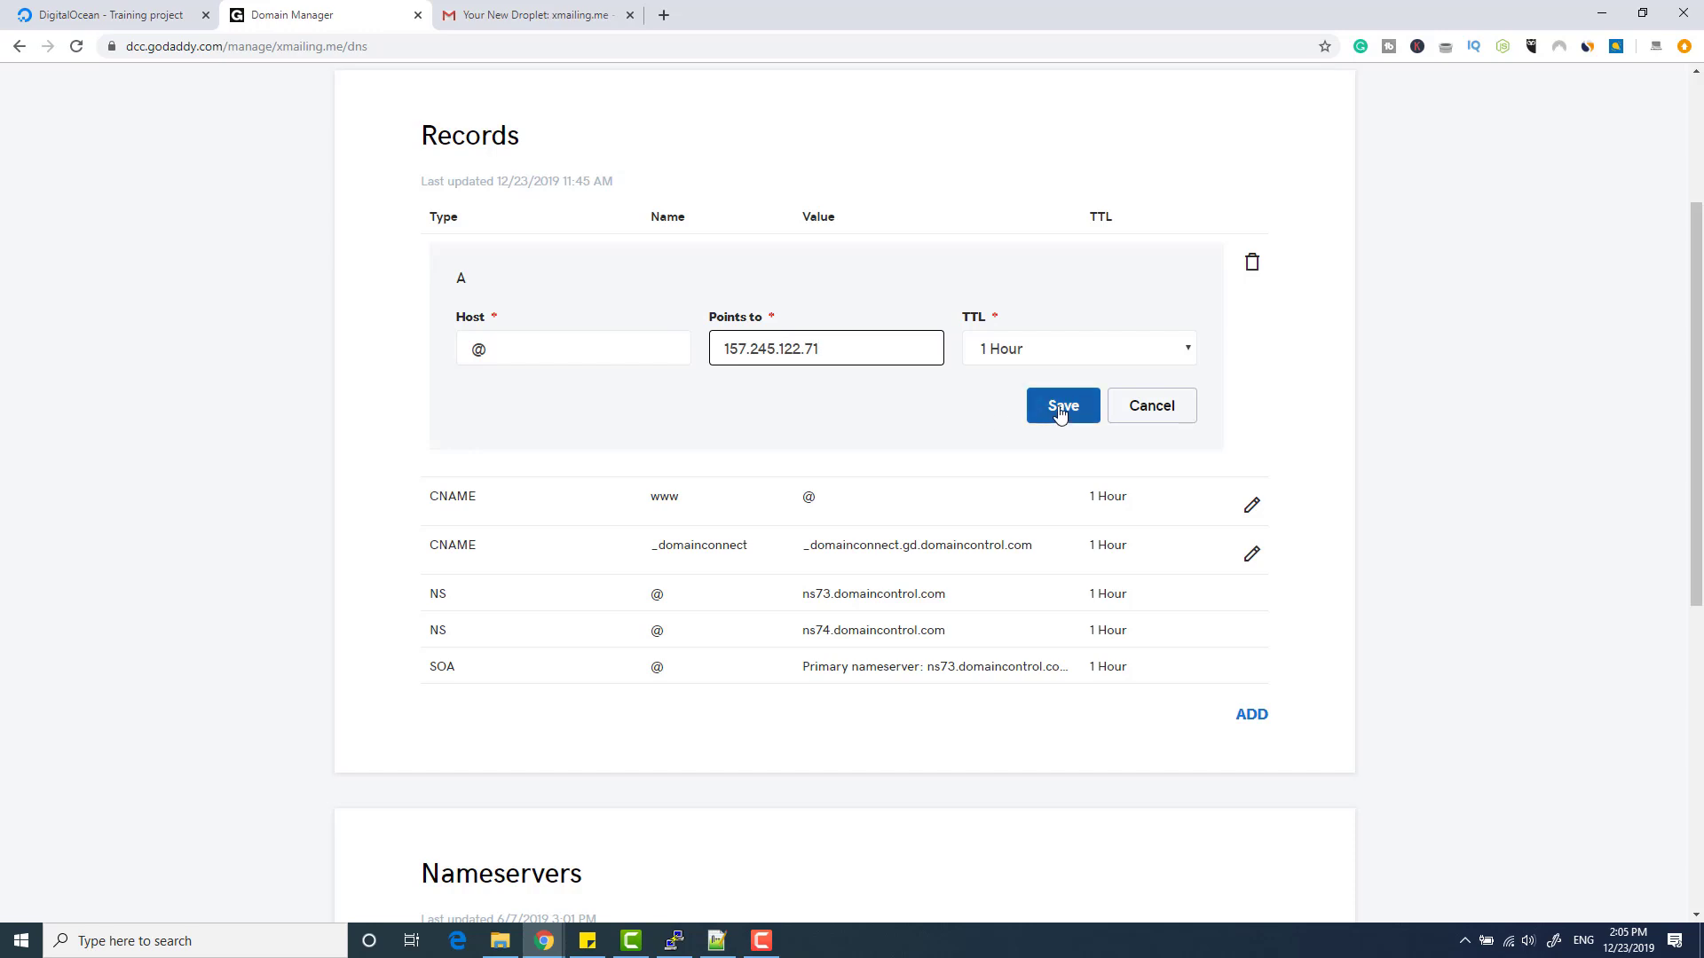
click(1058, 408)
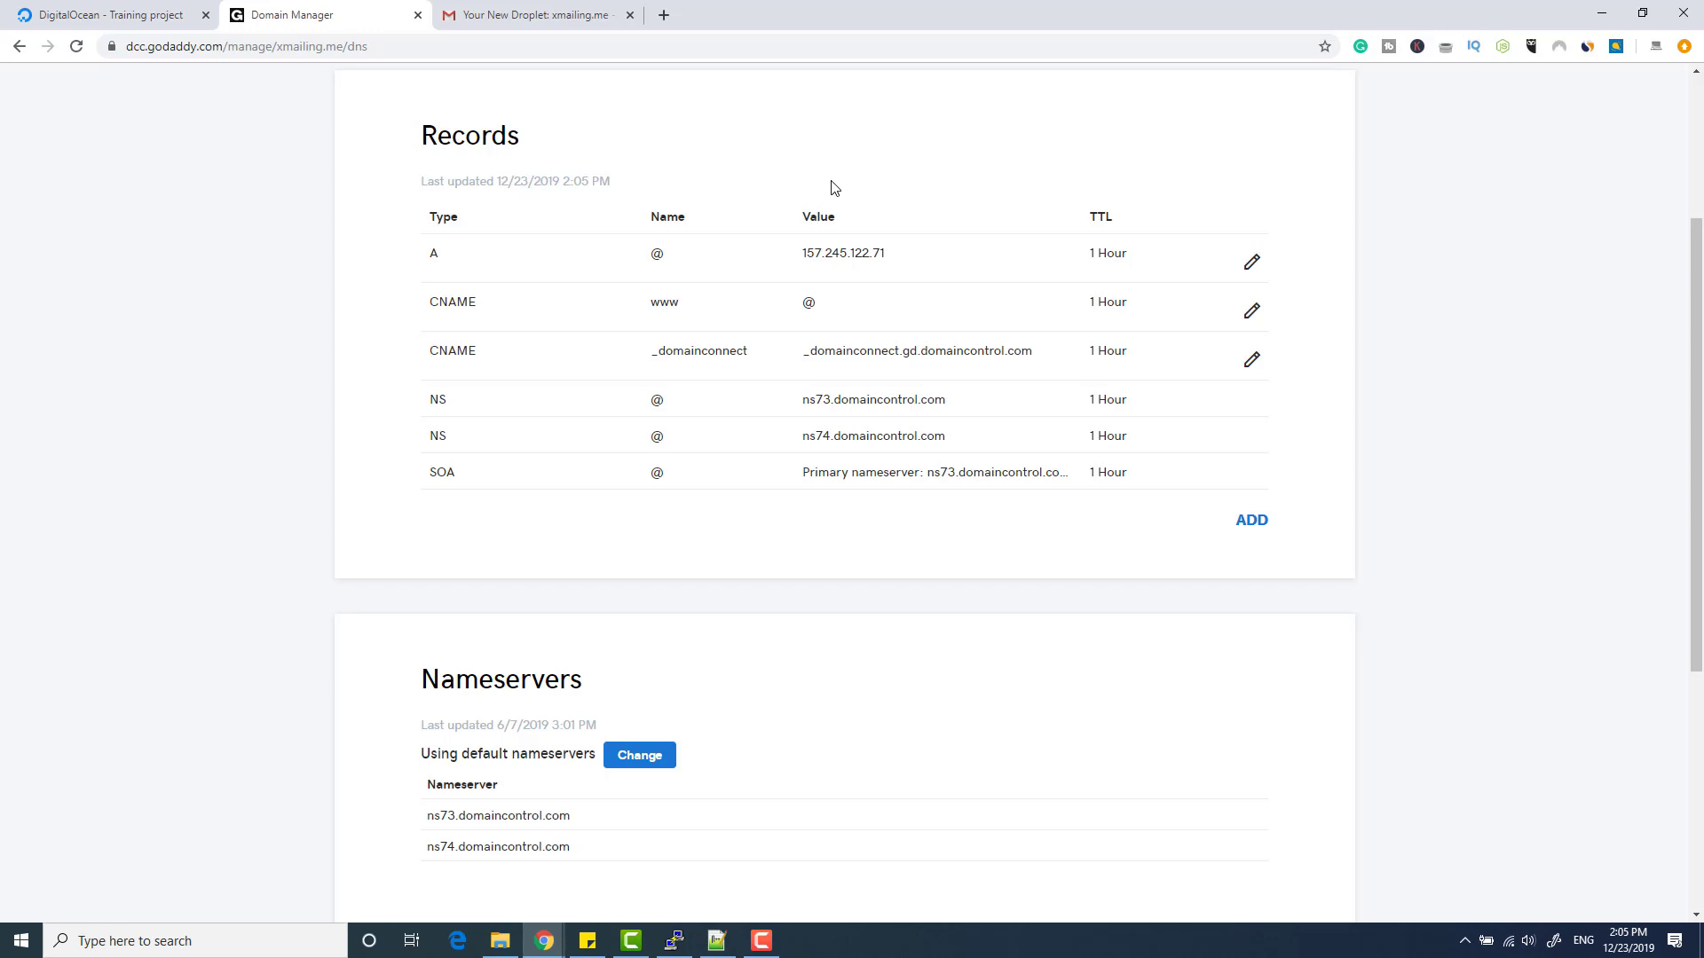
click(1602, 13)
Step: In the XeroChat browser window, replace the droplet IP with xmailing.me/ to load xmailing.me/home/login
mouse_move(544, 941)
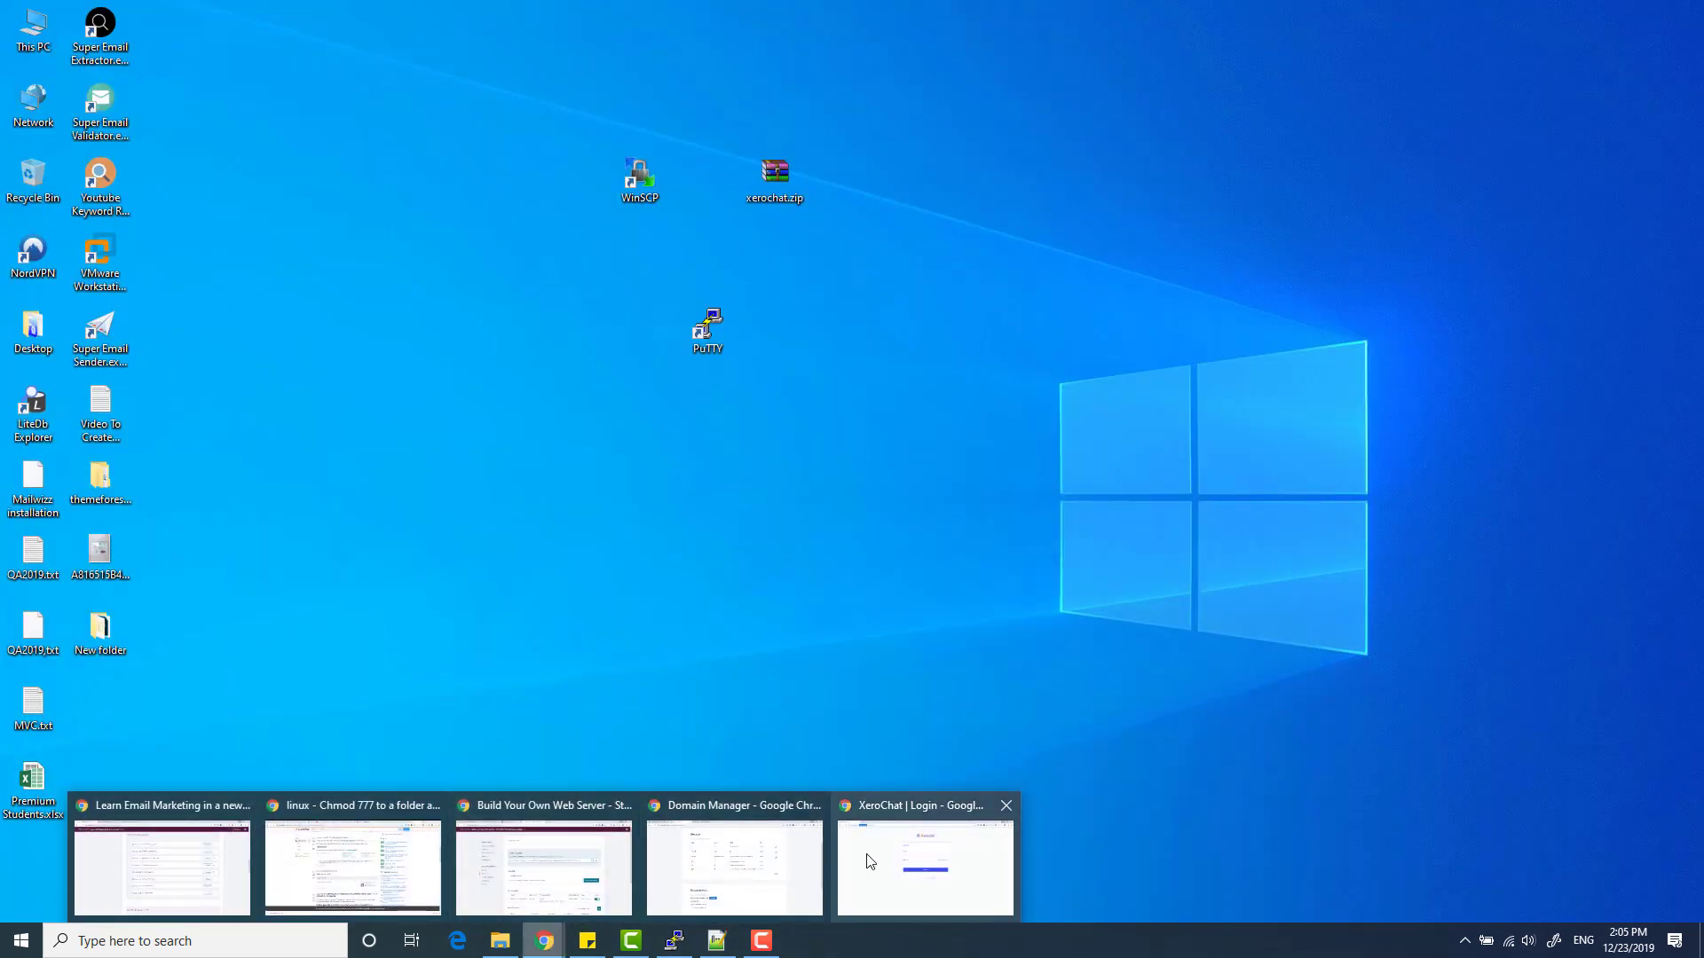
click(867, 860)
click(353, 103)
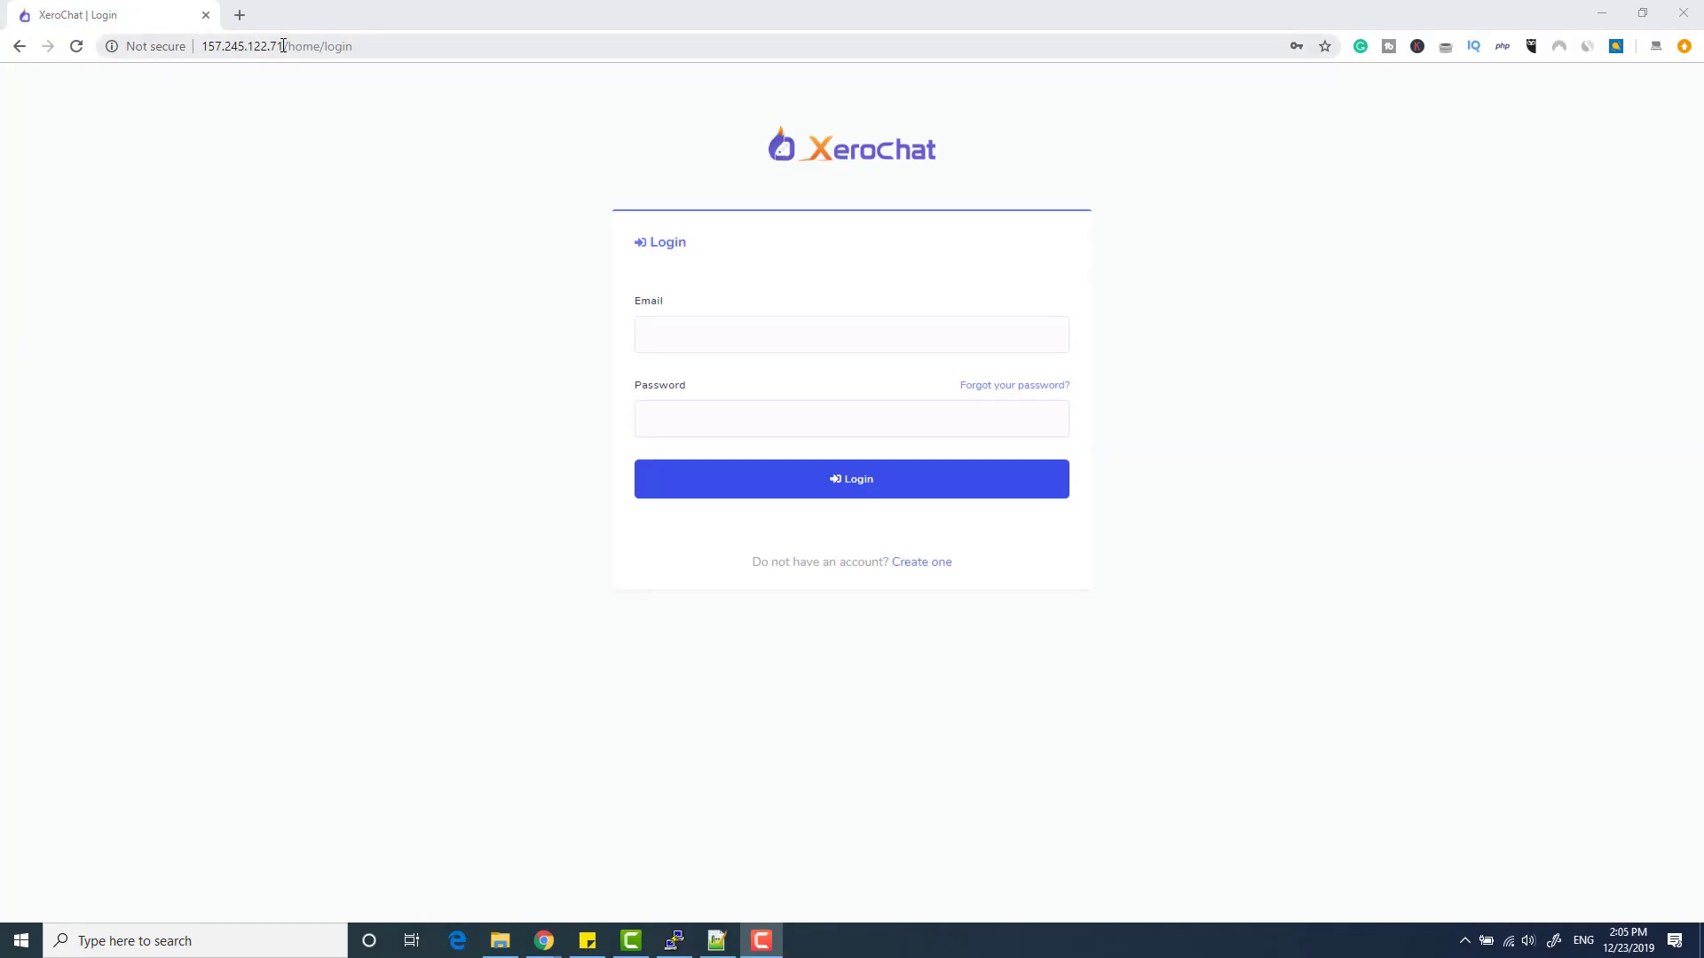
double_click(280, 44)
drag(283, 45, 167, 46)
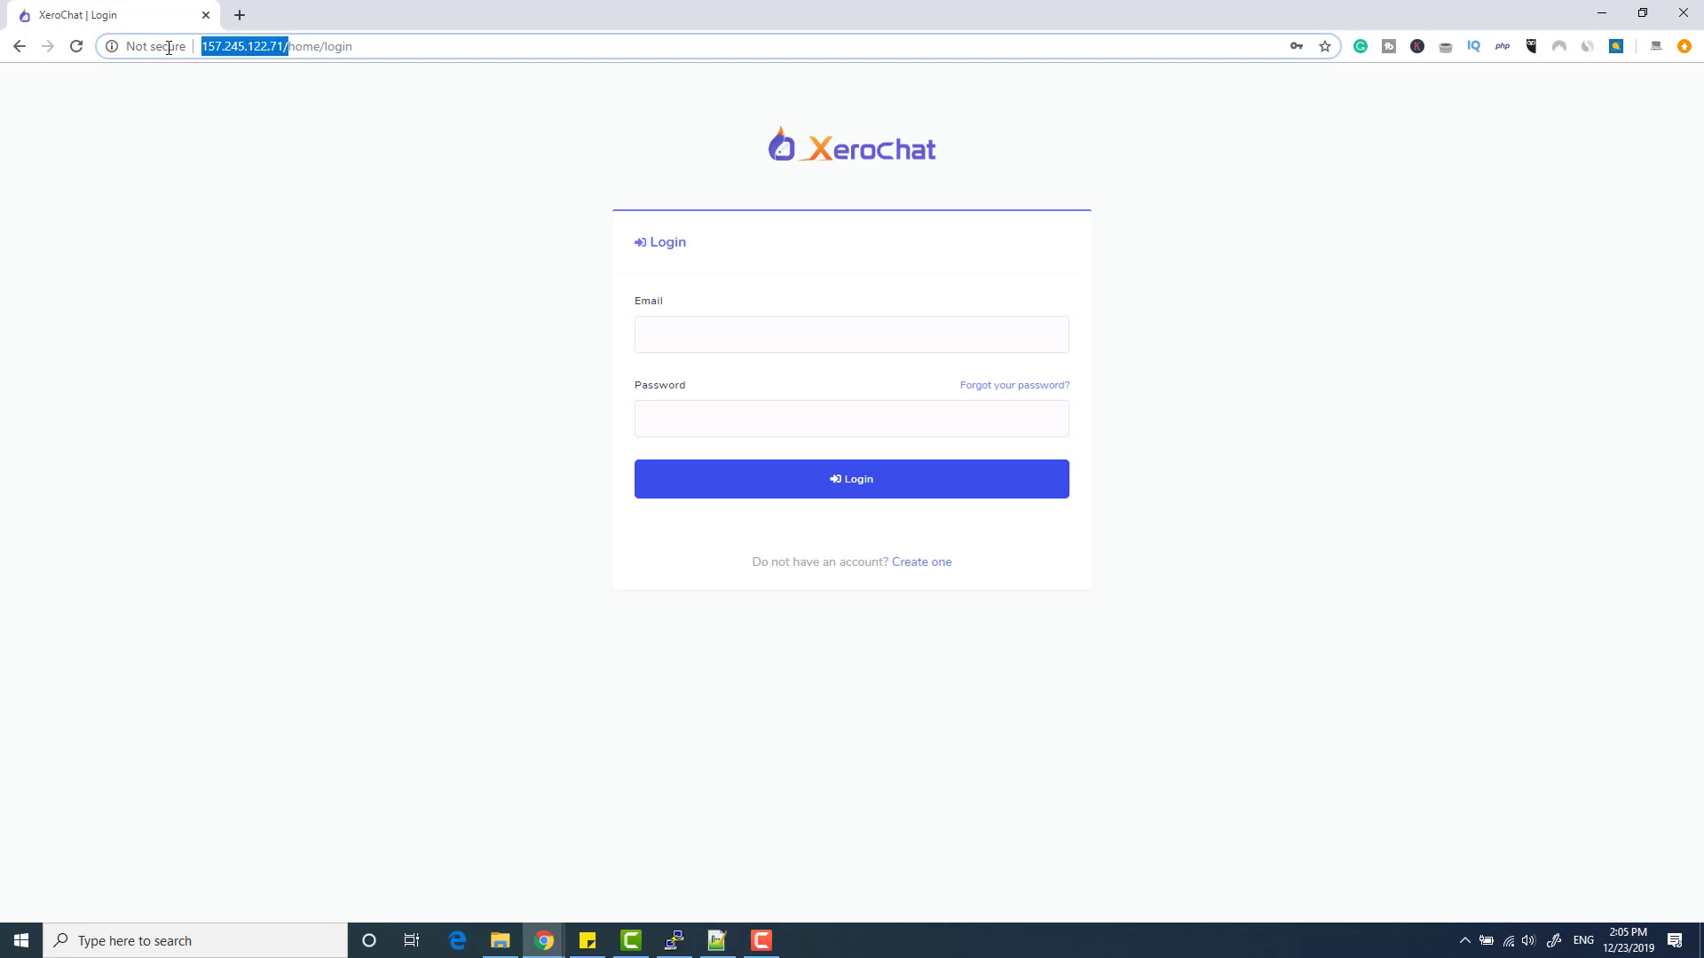
text(xmailing.me/)
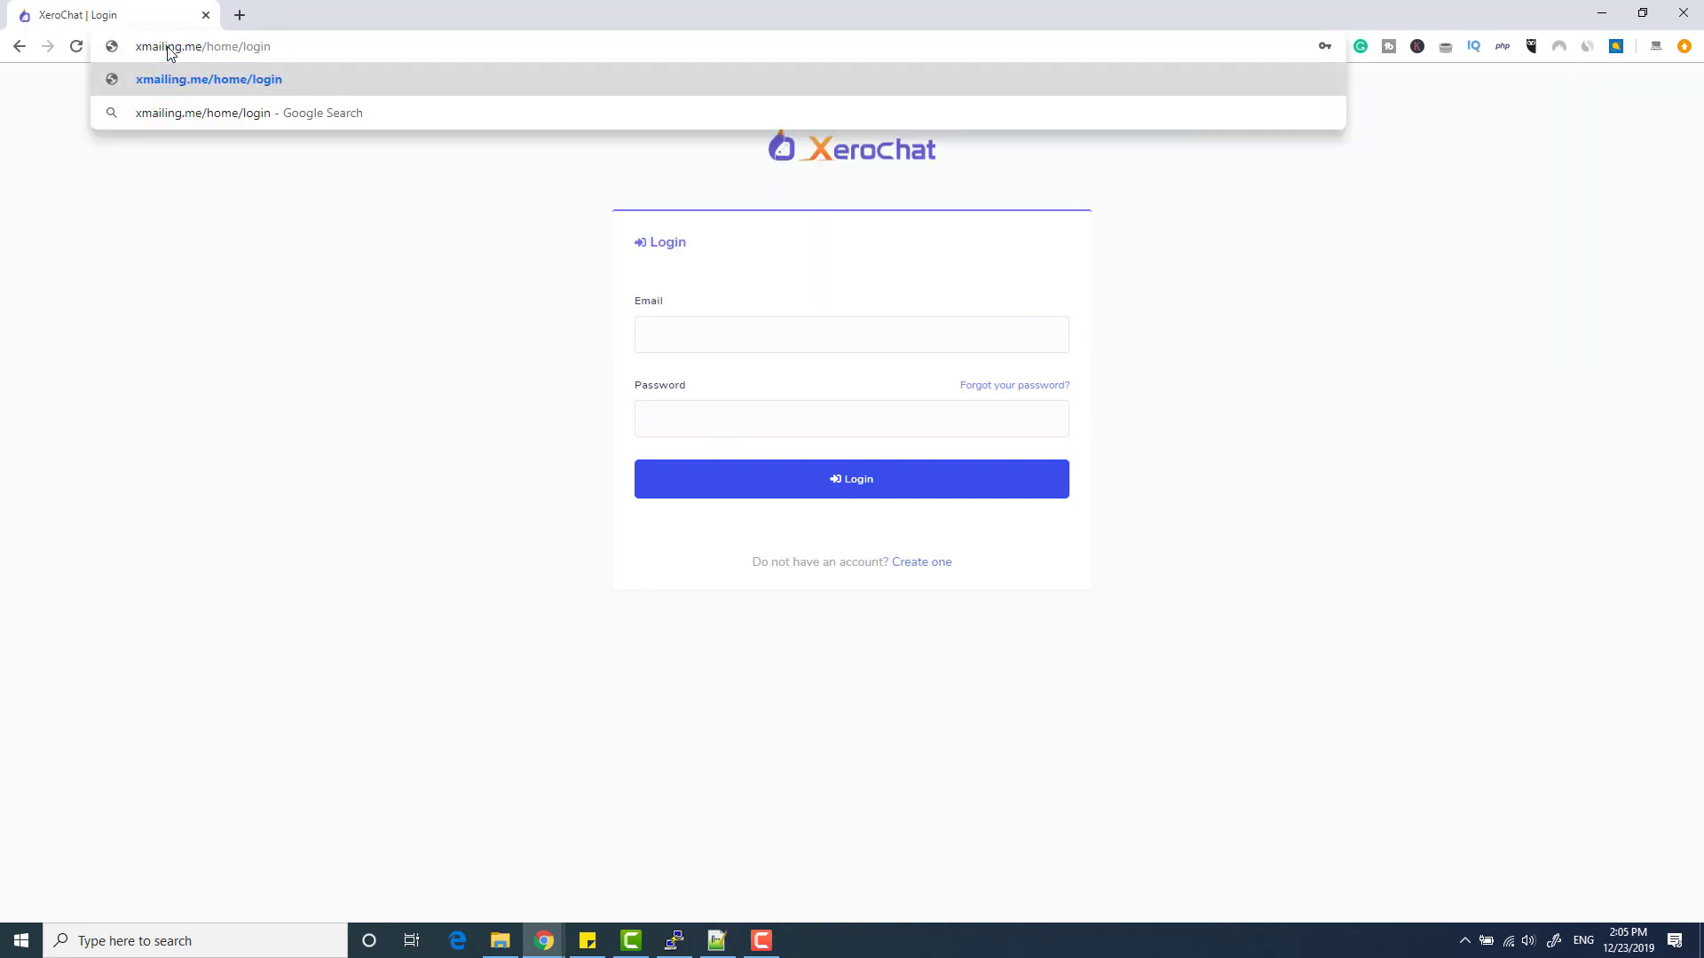
key(Return)
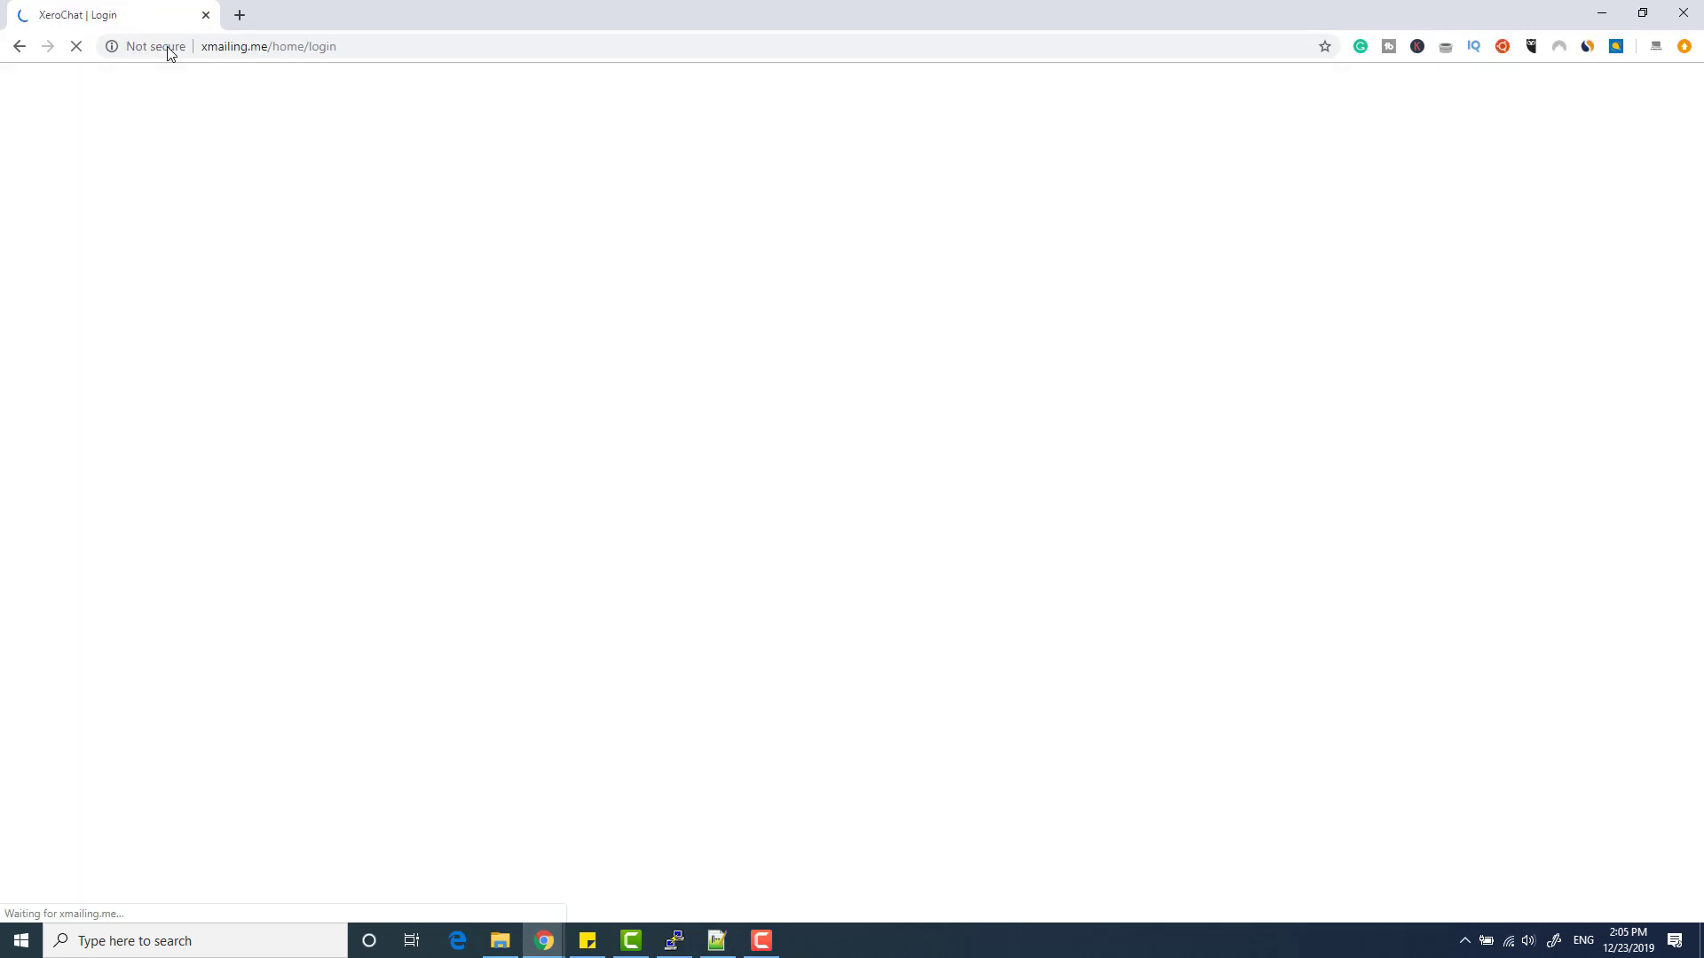
click(421, 56)
click(411, 119)
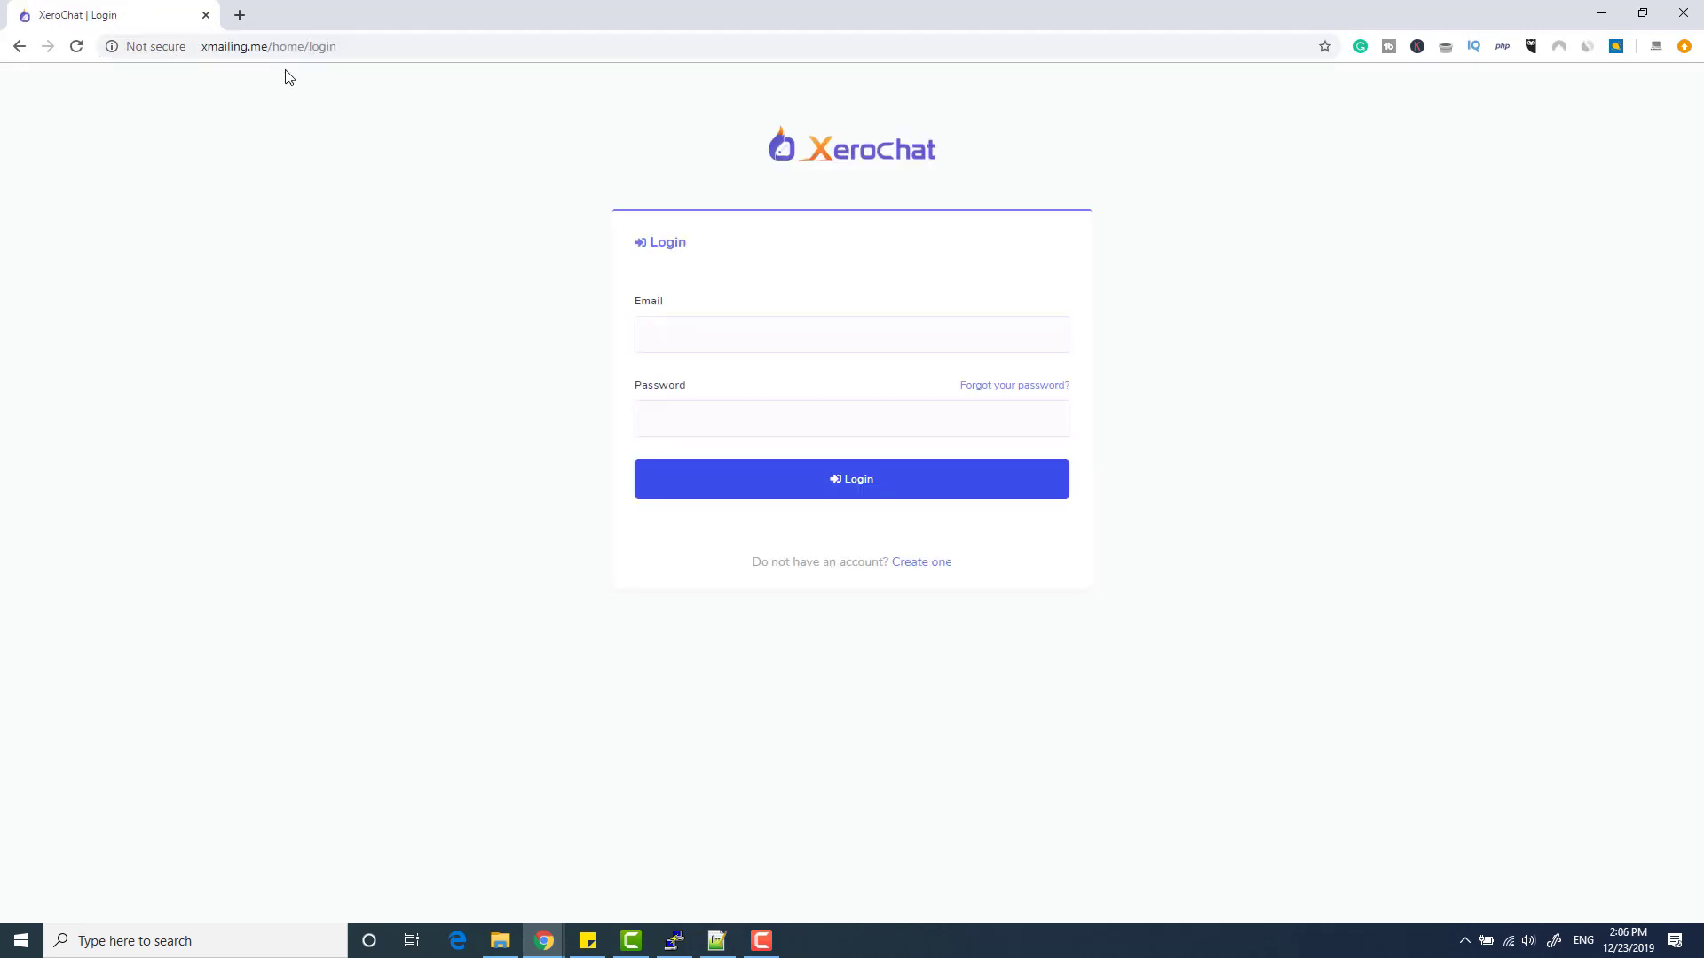